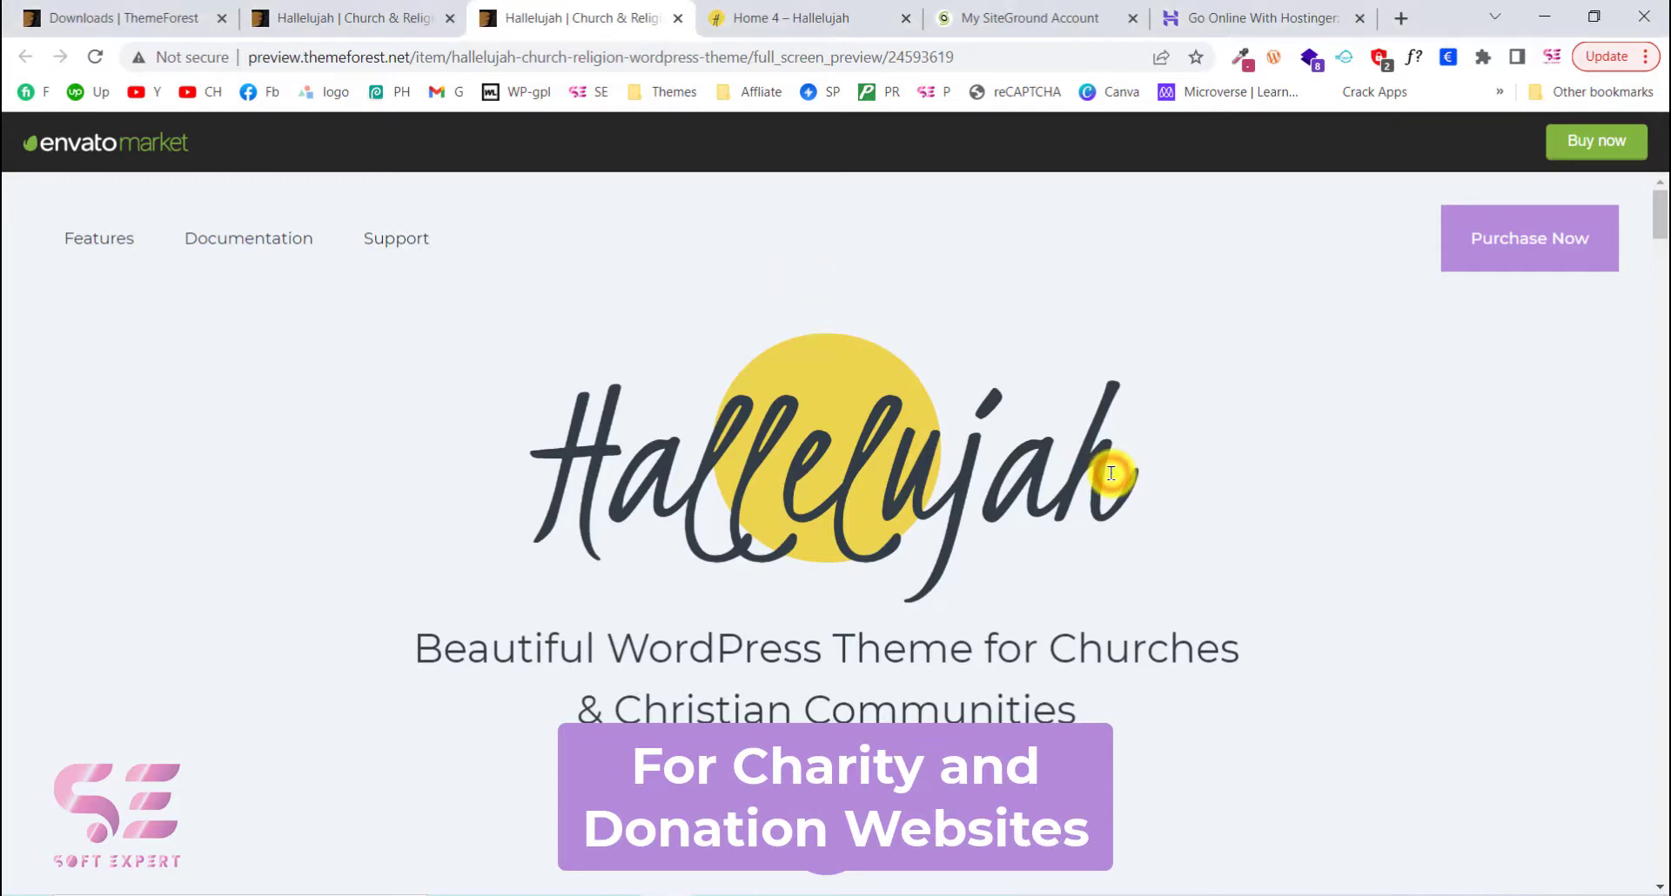
Scroll the Hallelujah preview past Keep Watching to the Church & Religious Blog, Preacher and Video Background demos
scroll(1111, 473, down, 5)
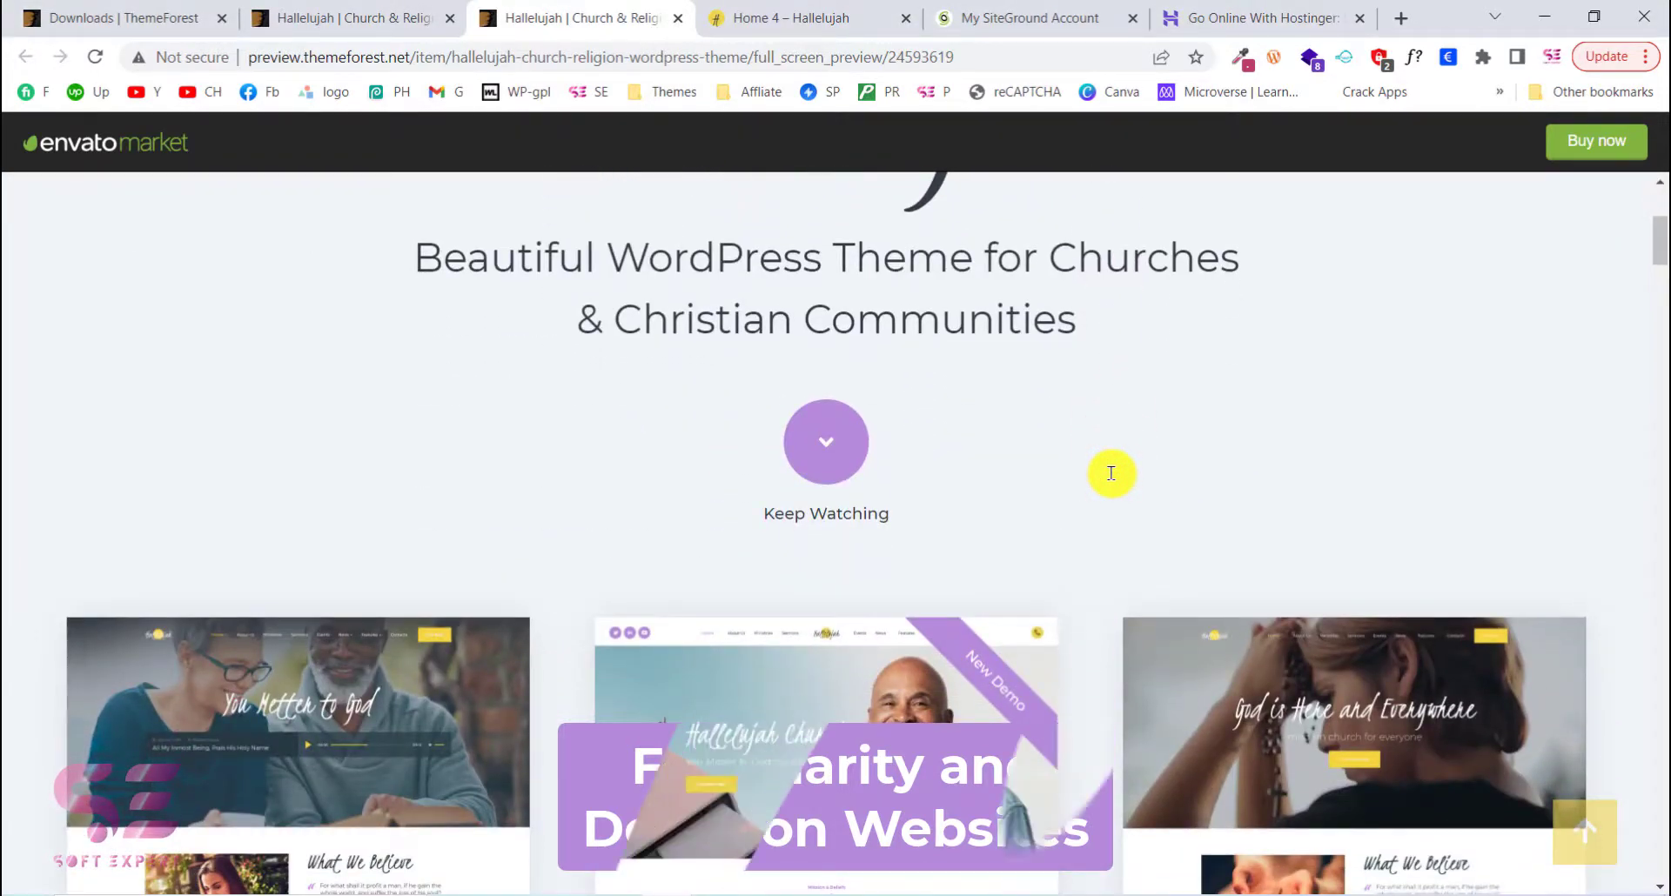
scroll(1112, 473, down, 4)
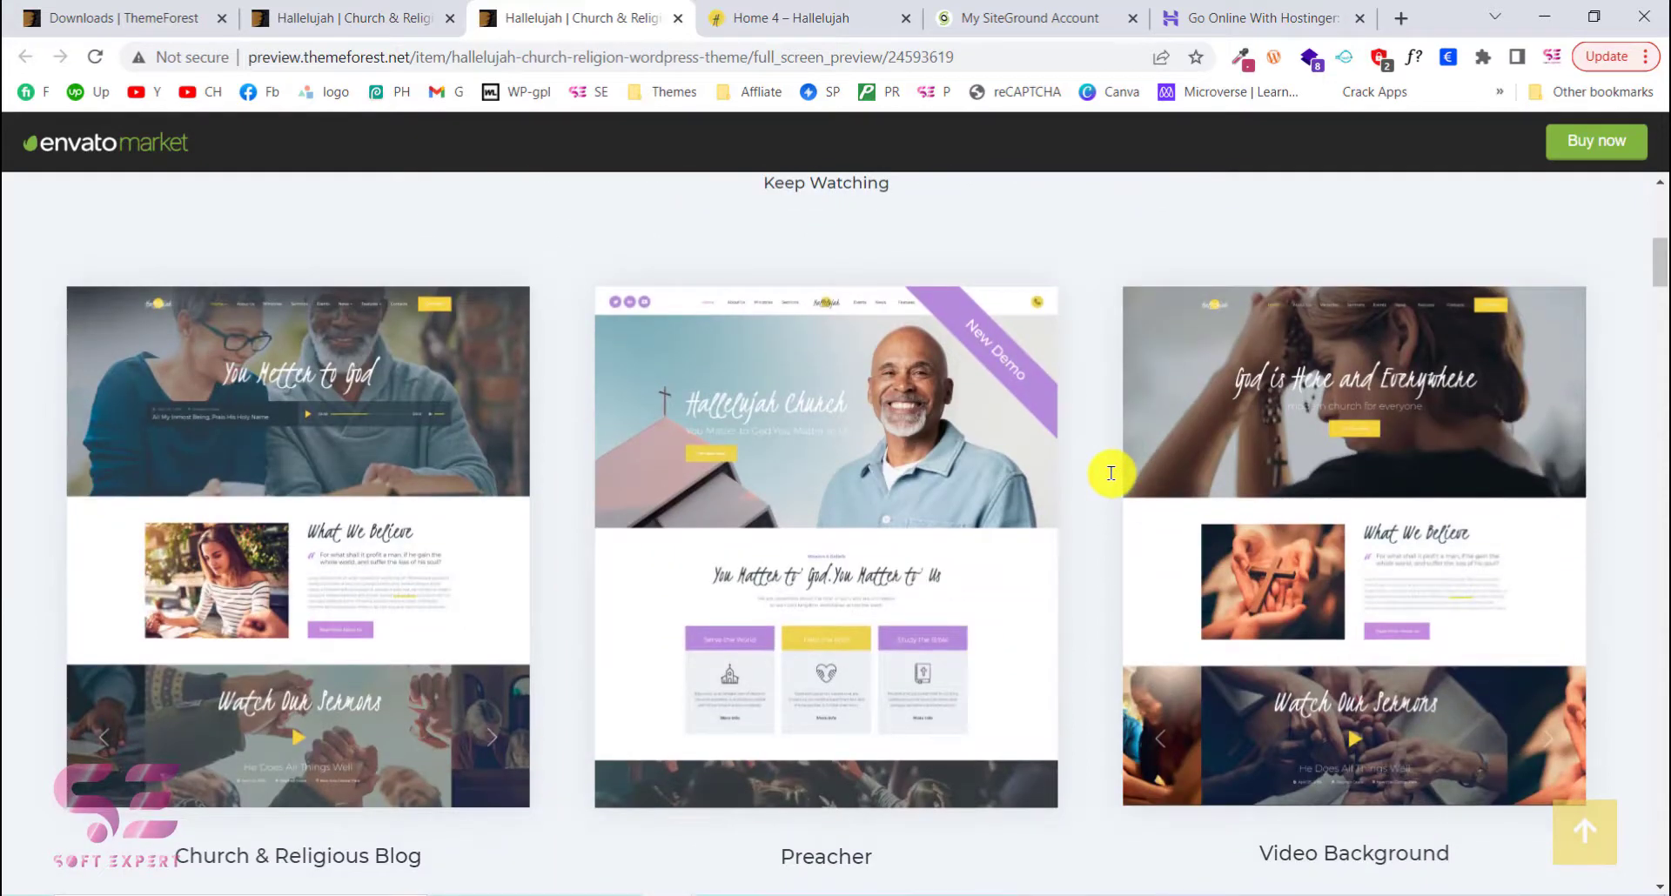
scroll(1112, 472, down, 1)
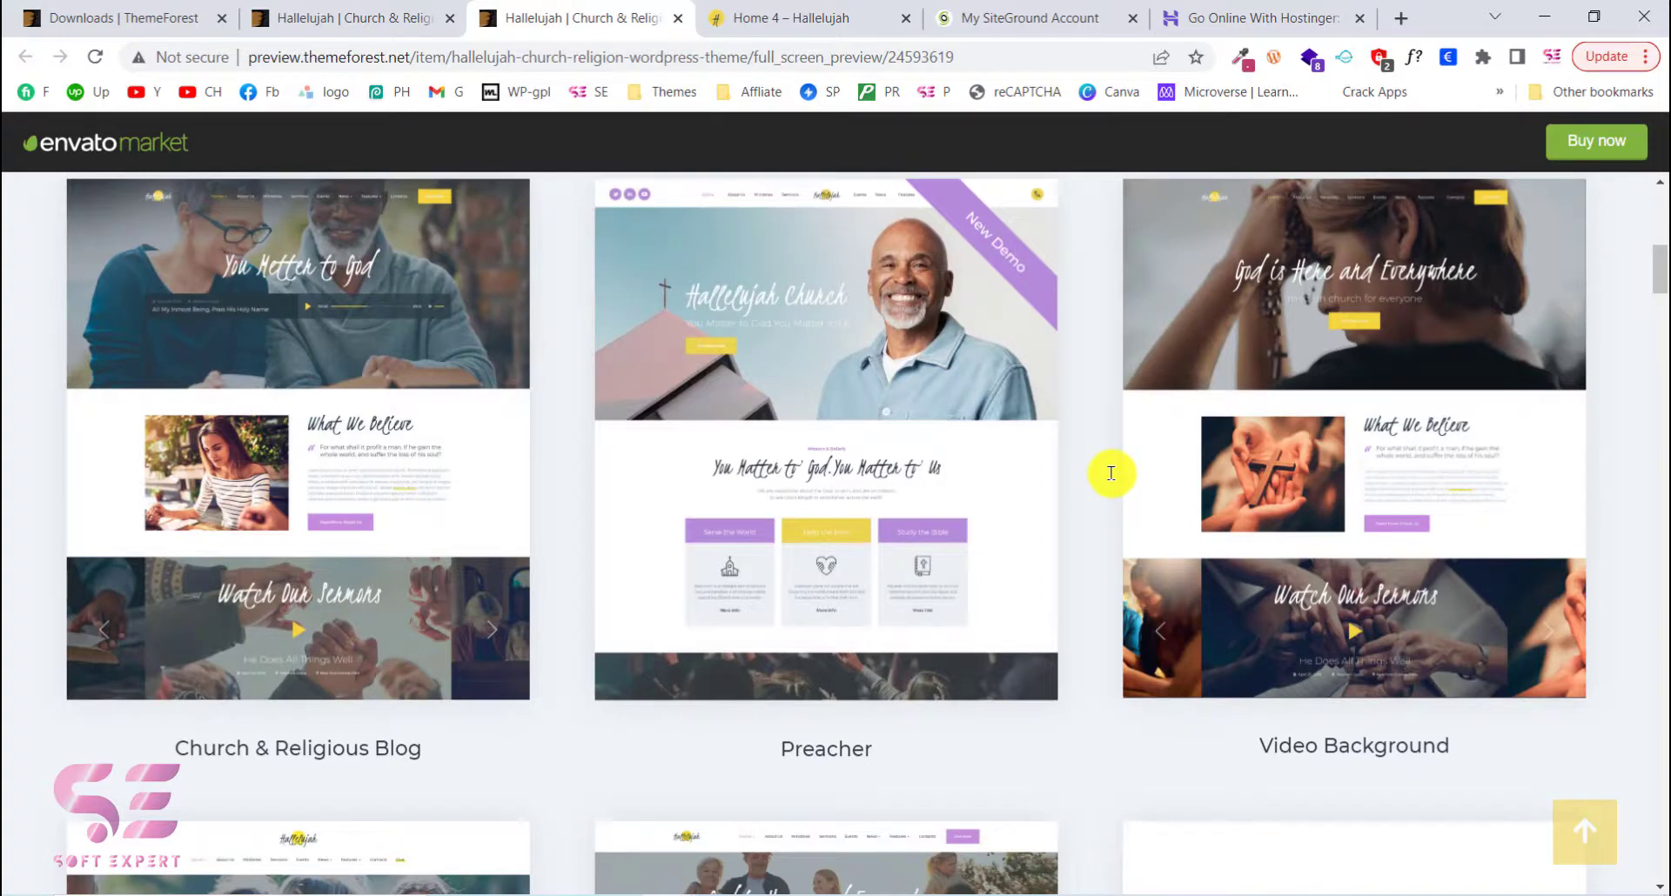
scroll(1112, 472, down, 1)
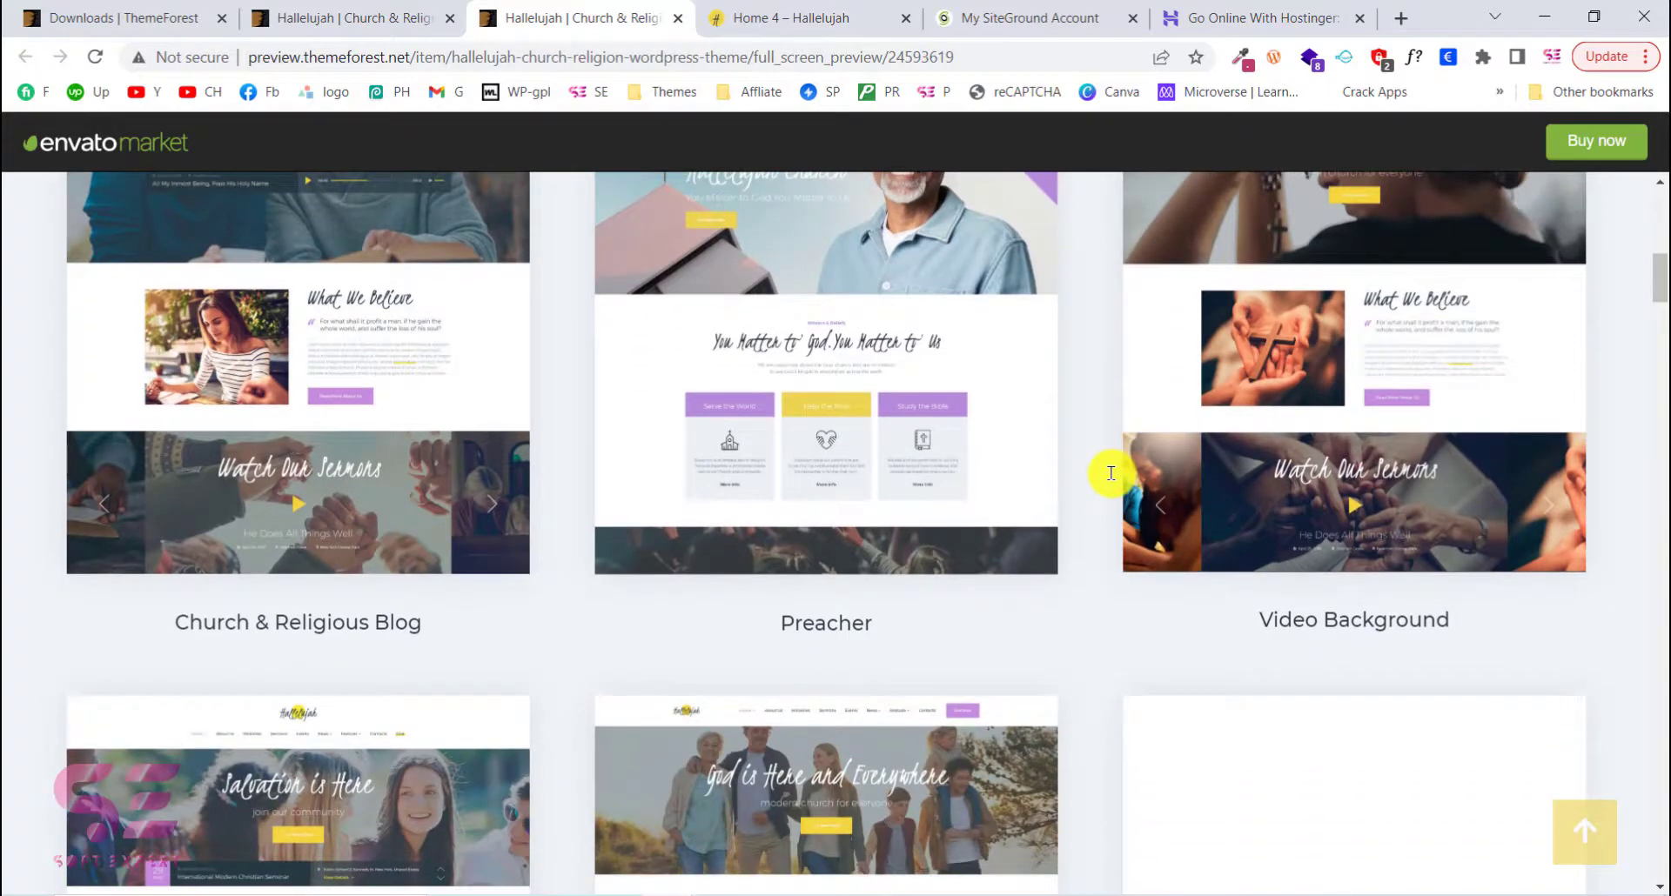
Switch to the Home 4 demo tab and review its Home, Features, About Us, Events, News and Contacts menus
click(729, 18)
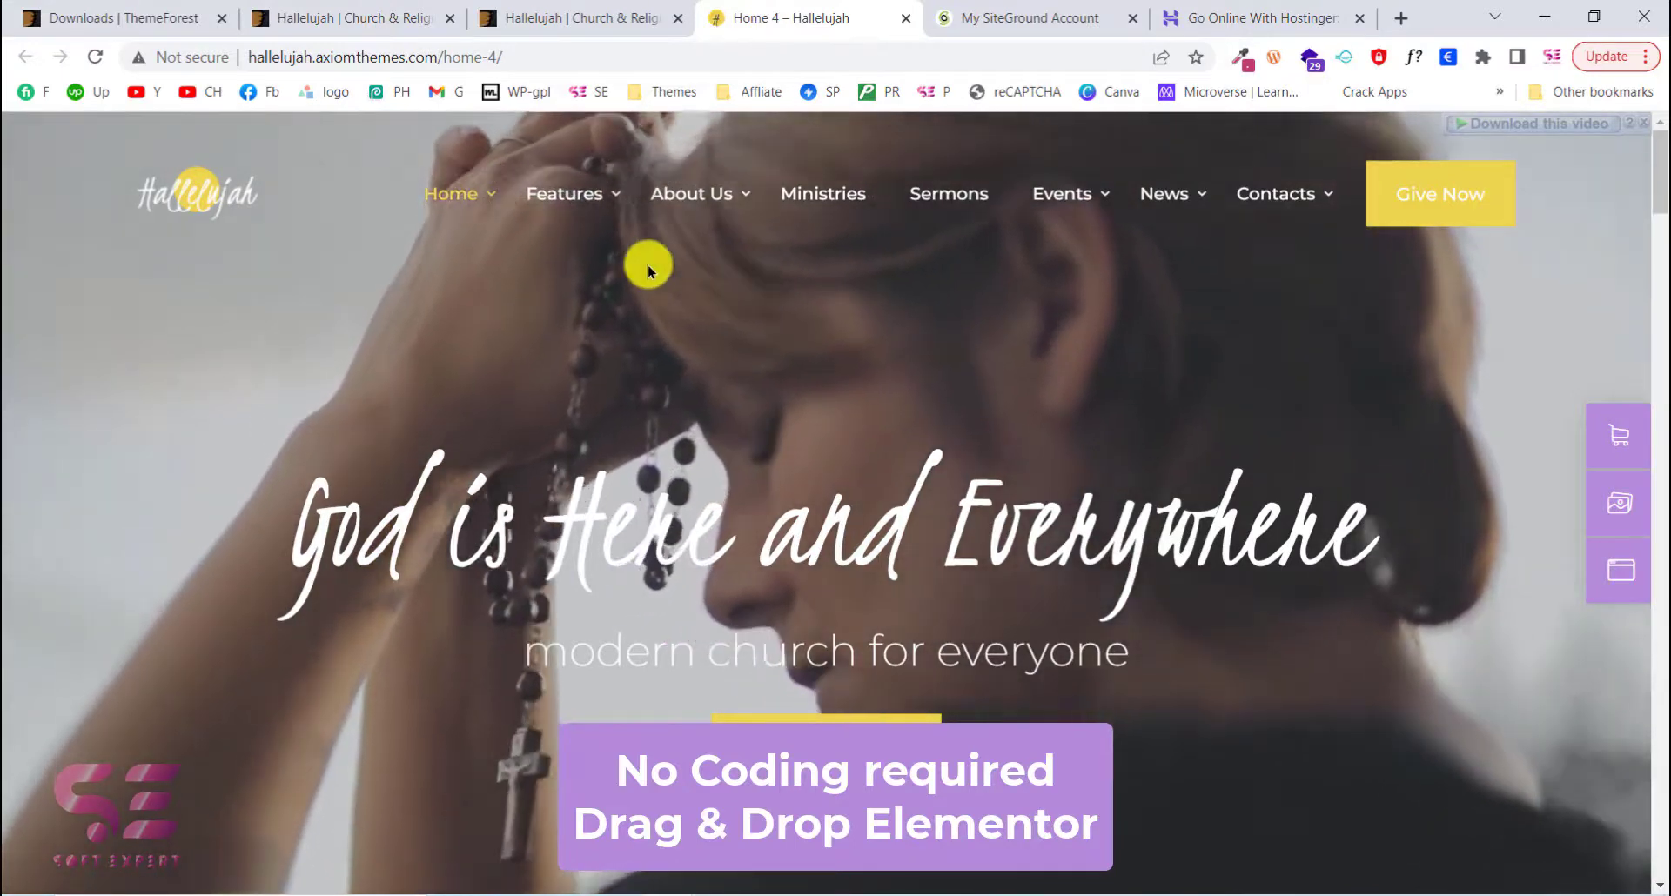
mouse_move(449, 196)
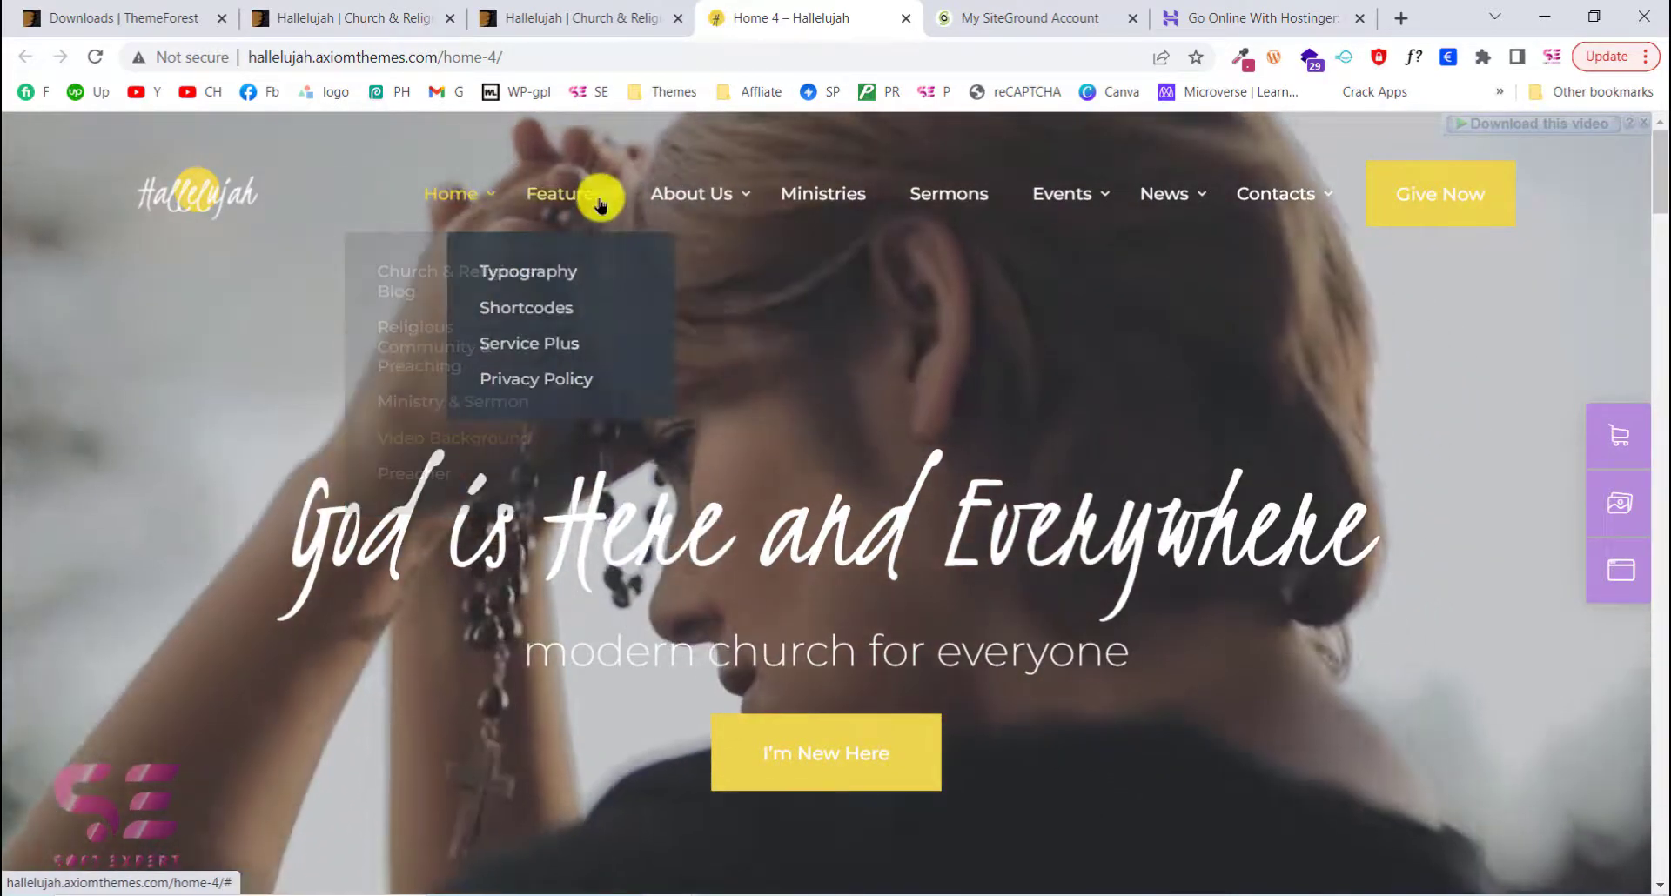
mouse_move(701, 170)
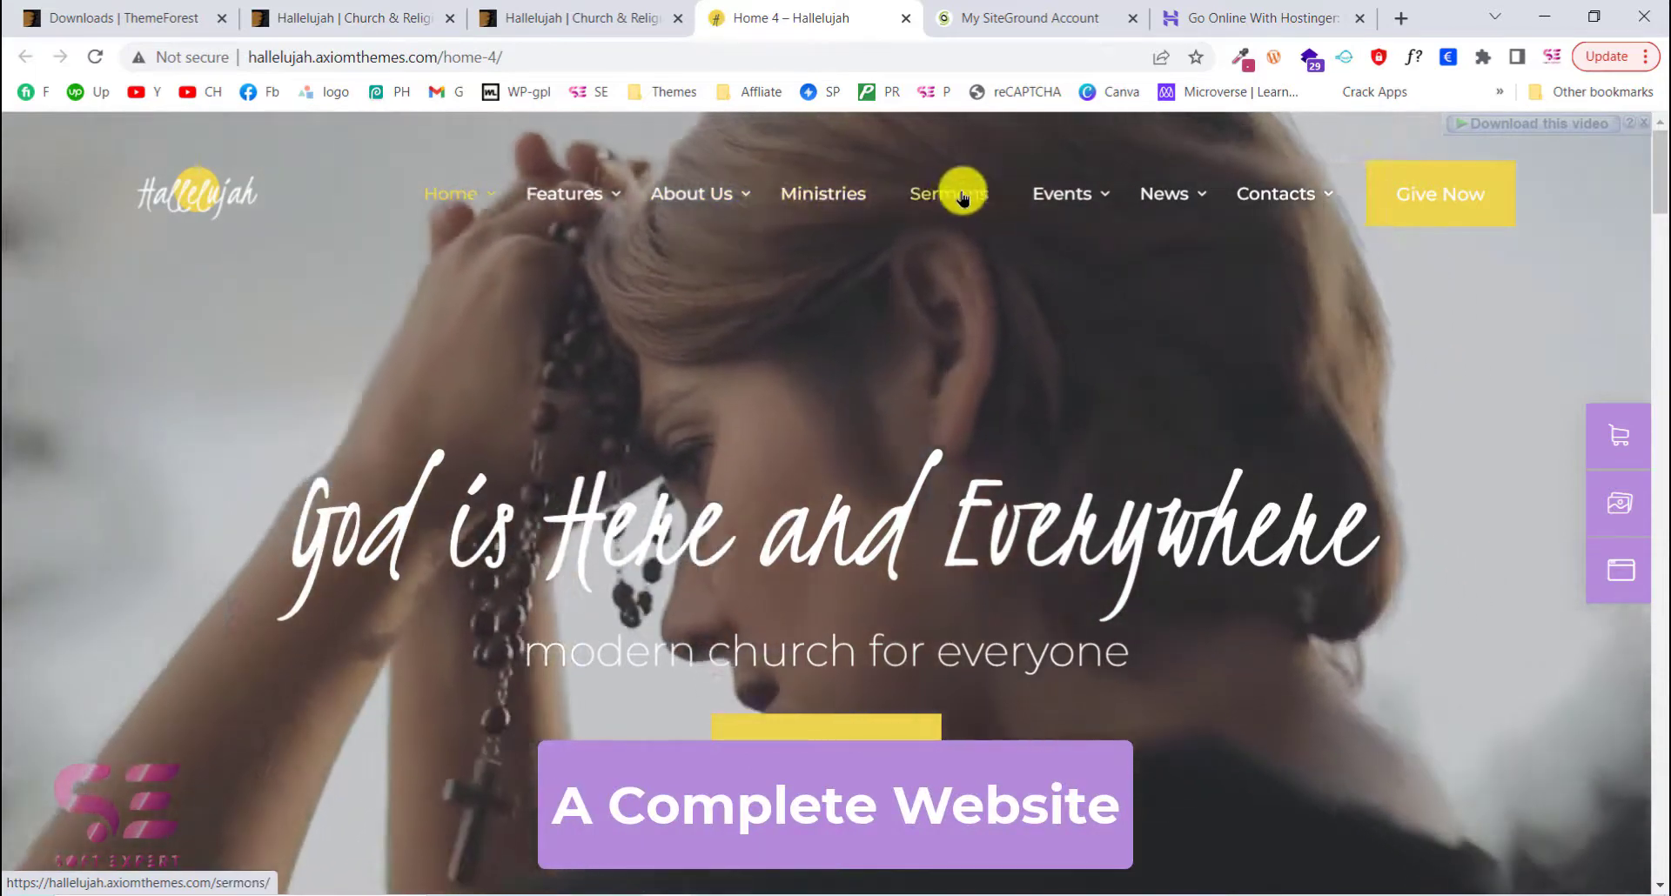
mouse_move(1070, 179)
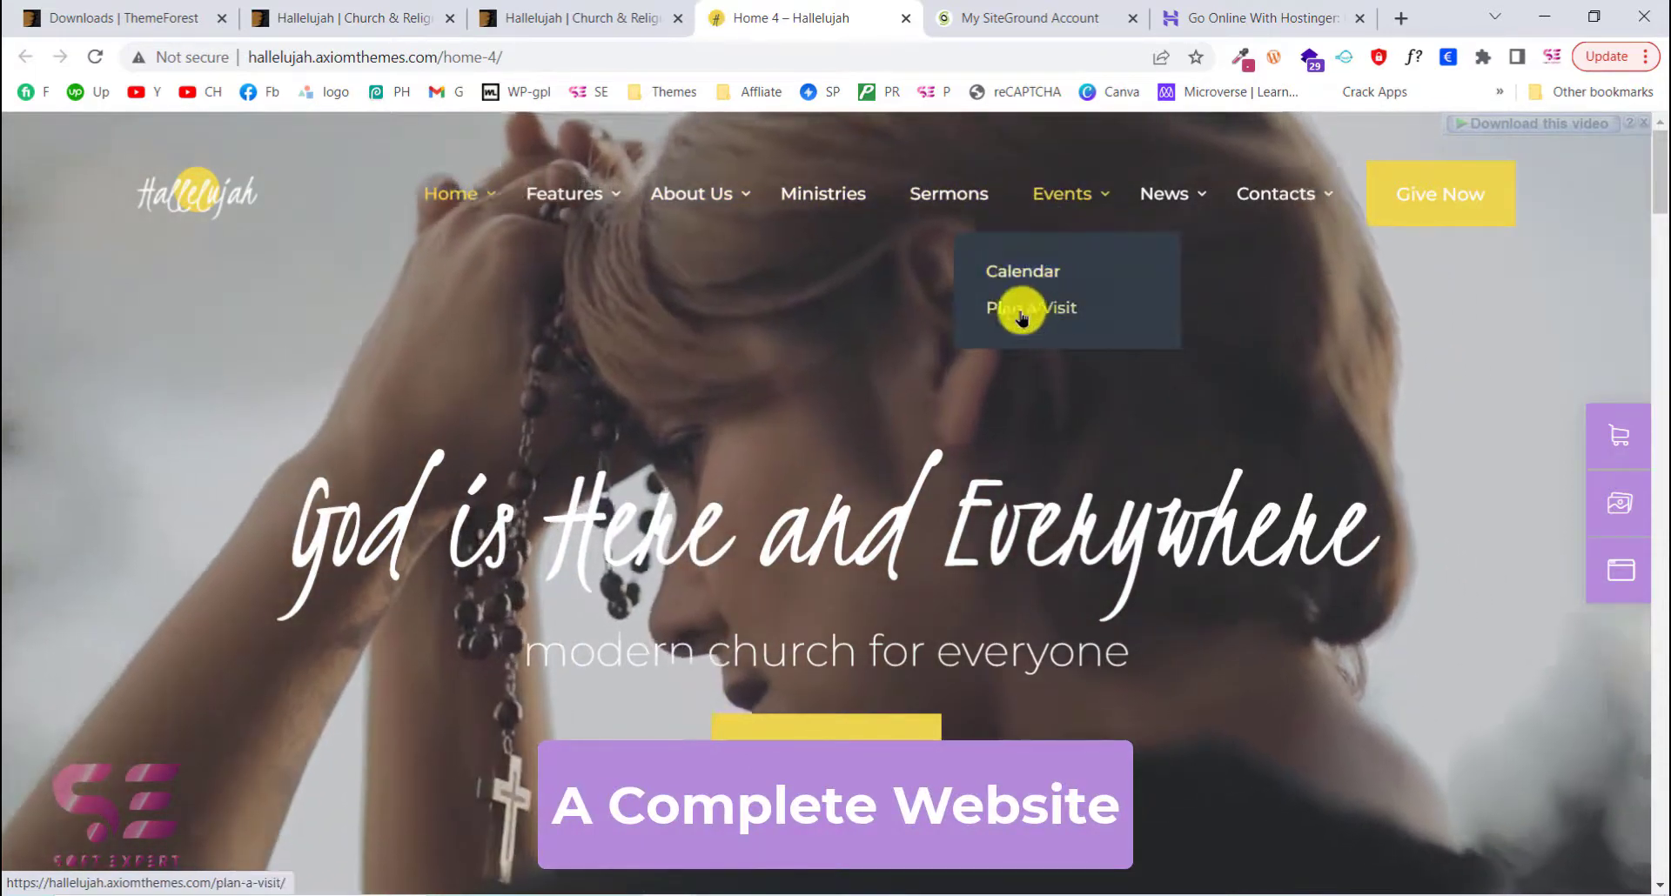
mouse_move(1298, 205)
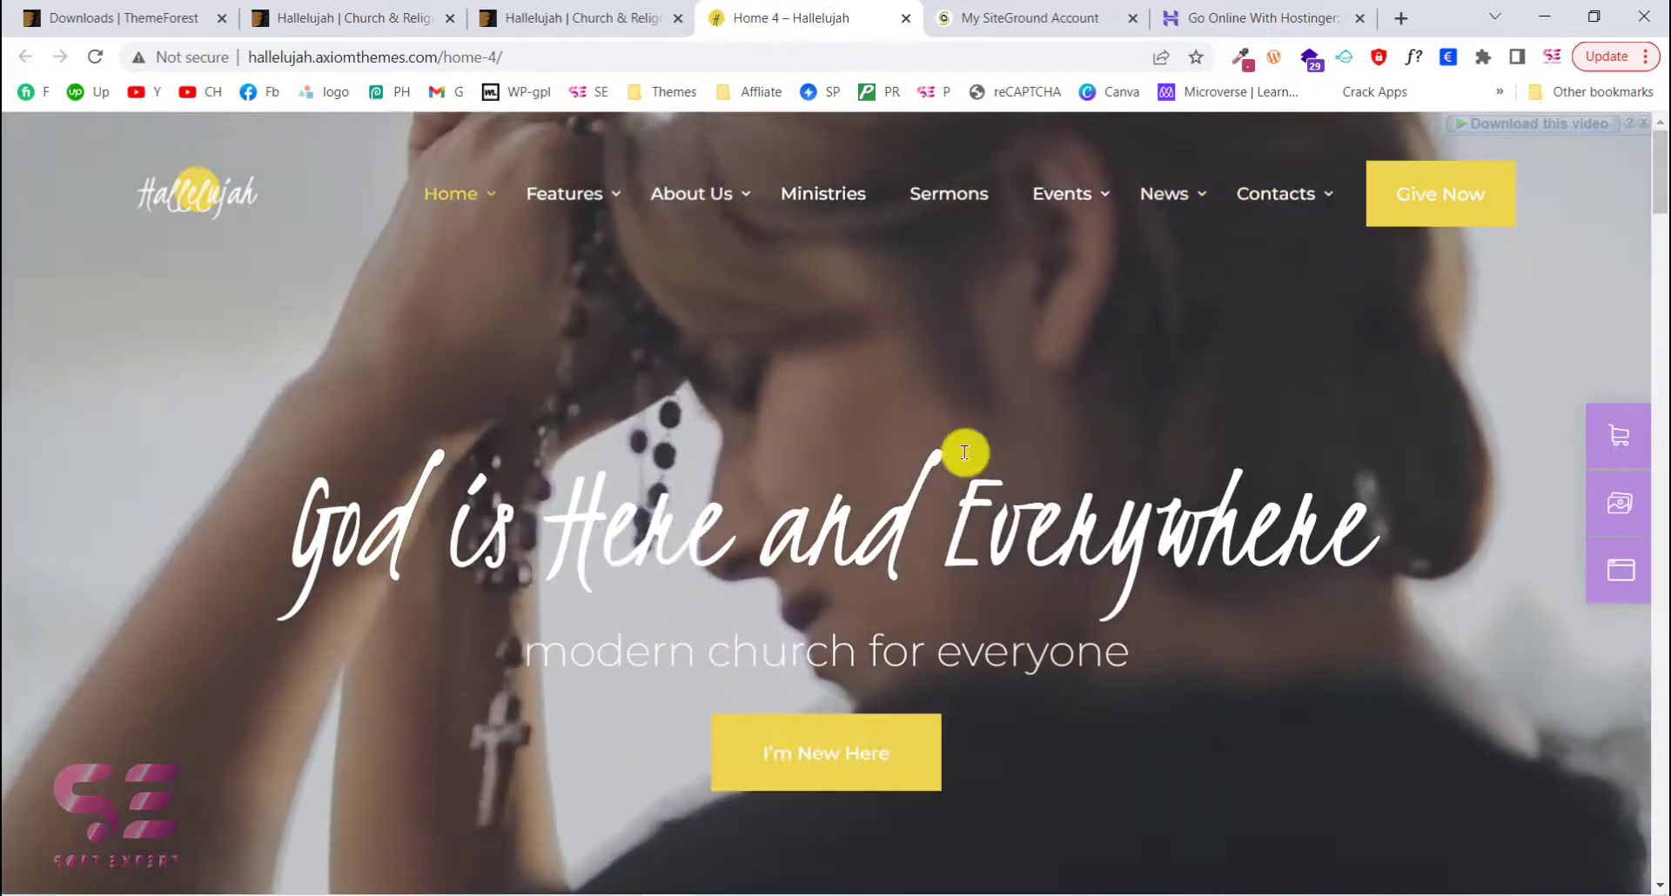
mouse_move(1131, 344)
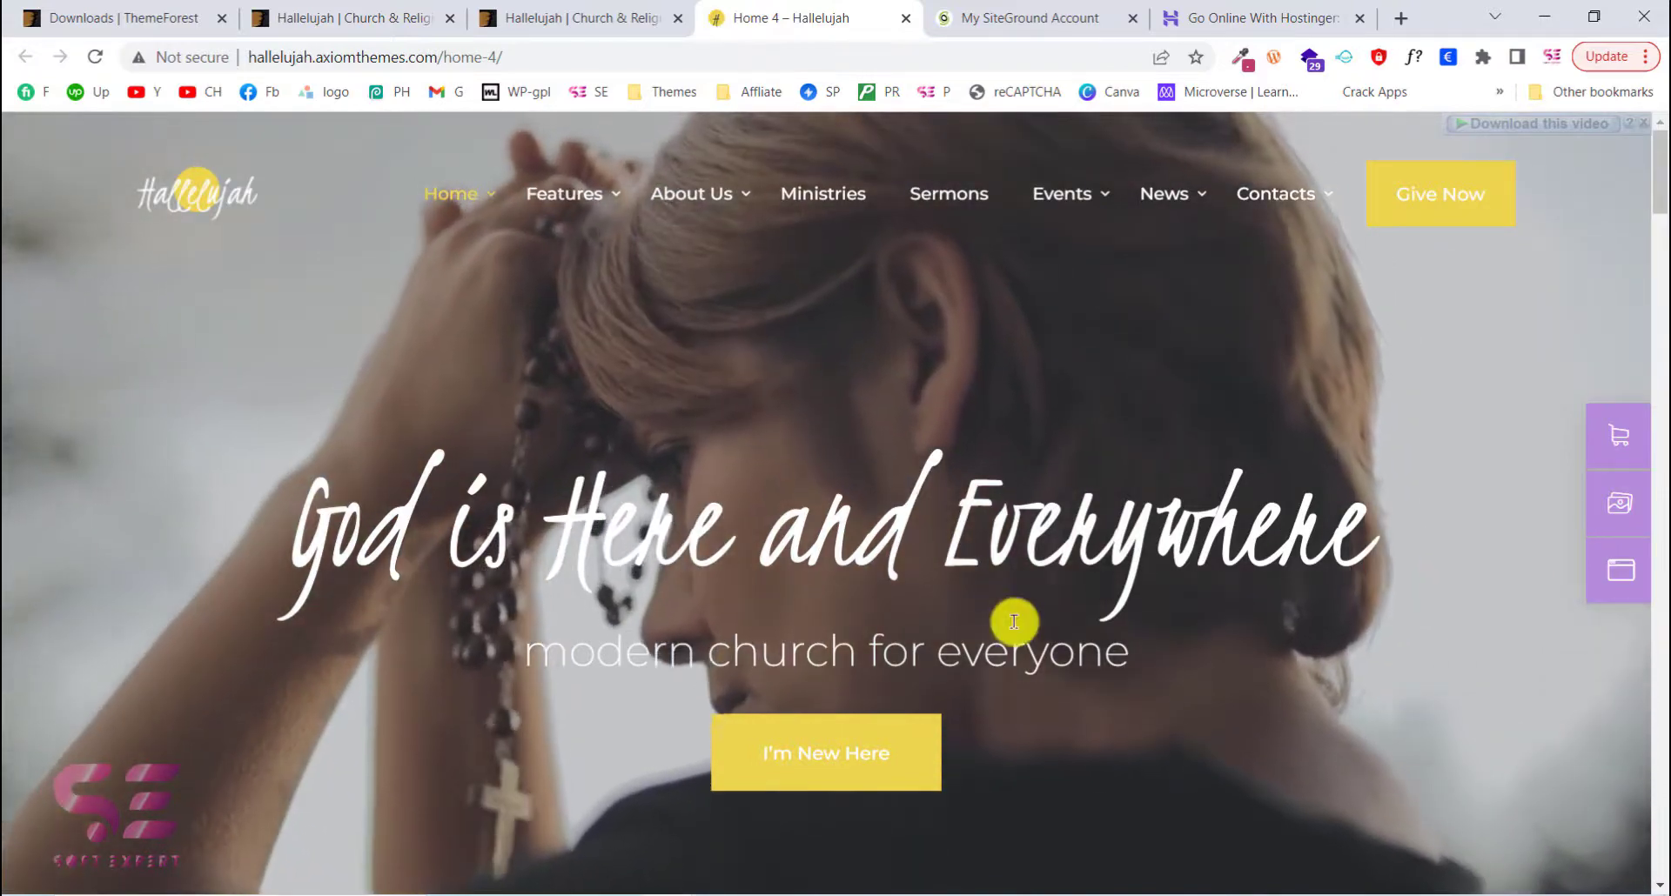
Advance the Home 4 sermon slider, play its sermon video, then close the popup
scroll(1014, 621, down, 10)
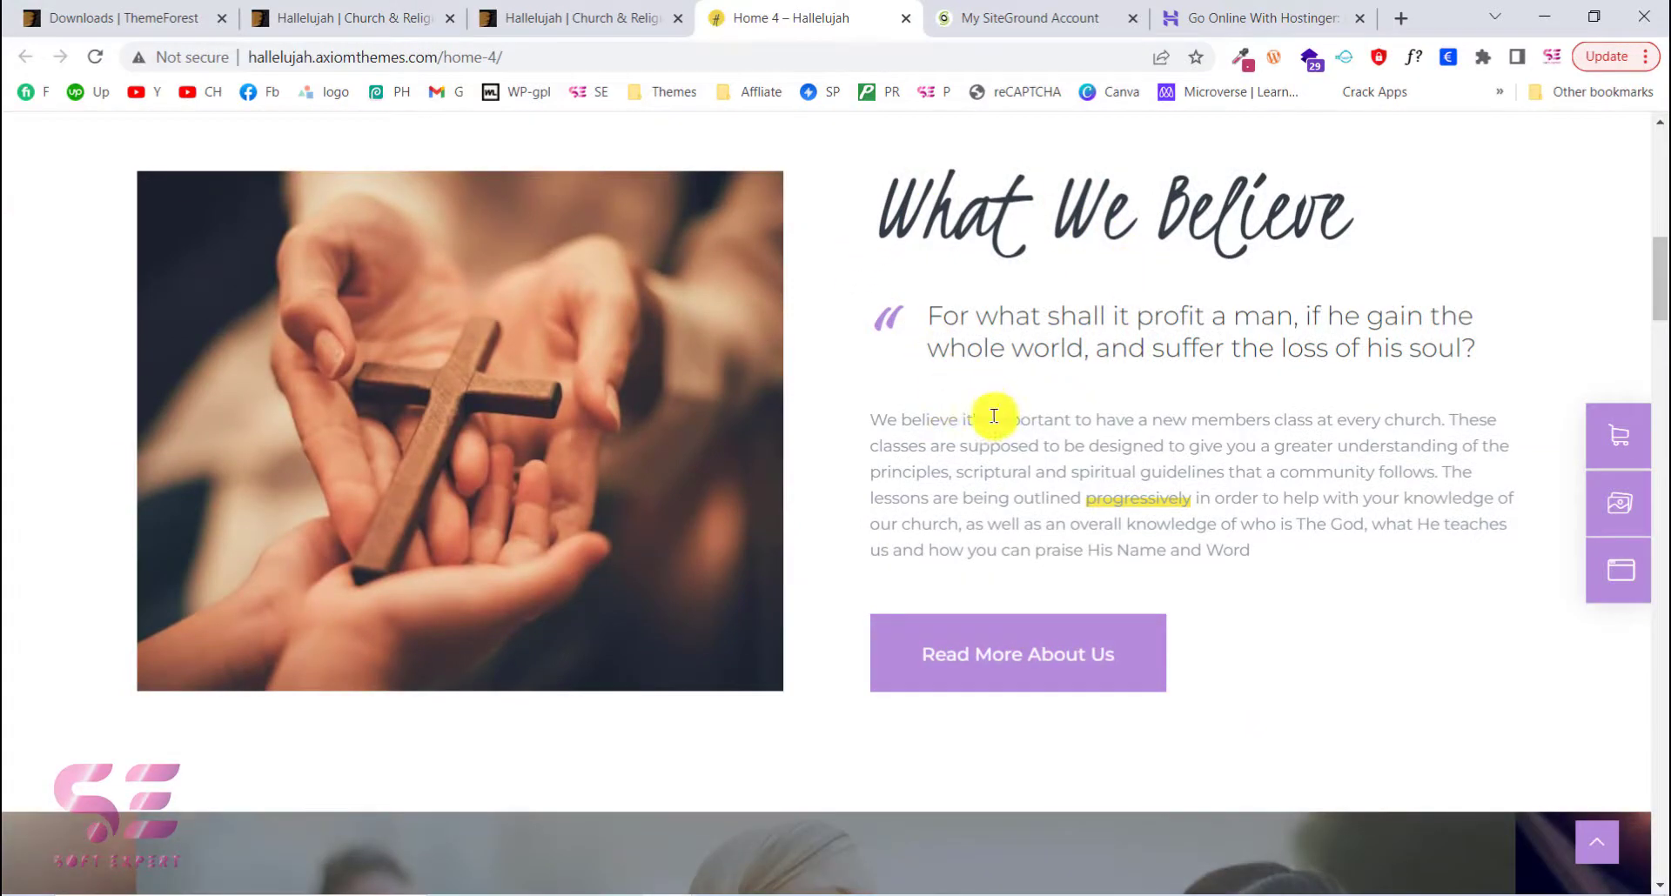
scroll(1090, 413, down, 7)
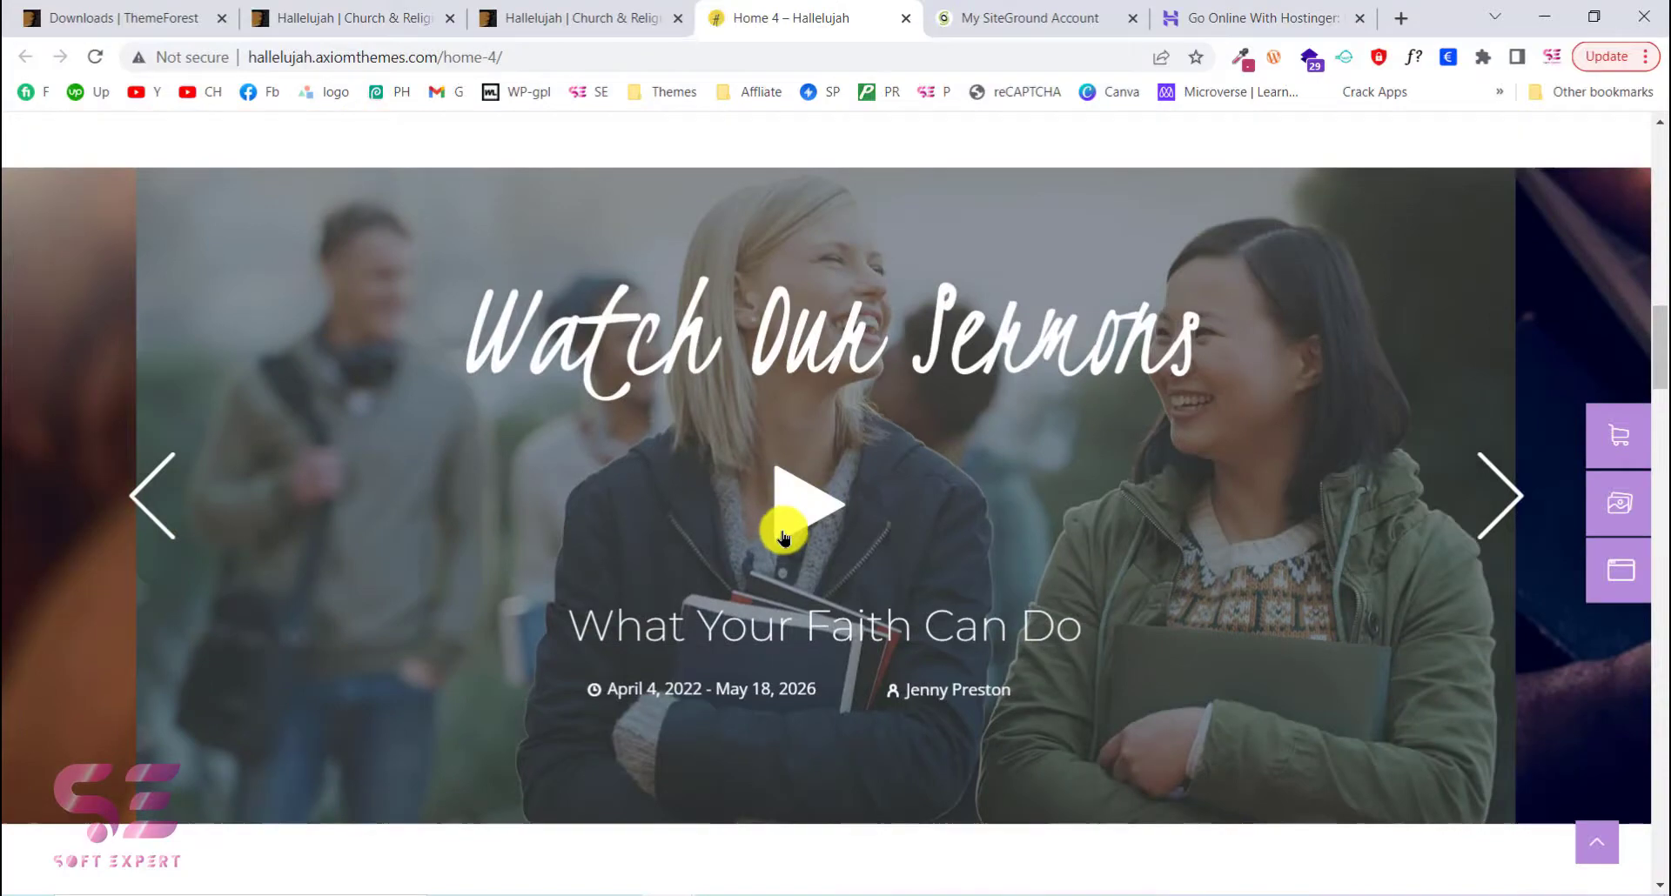
click(1504, 505)
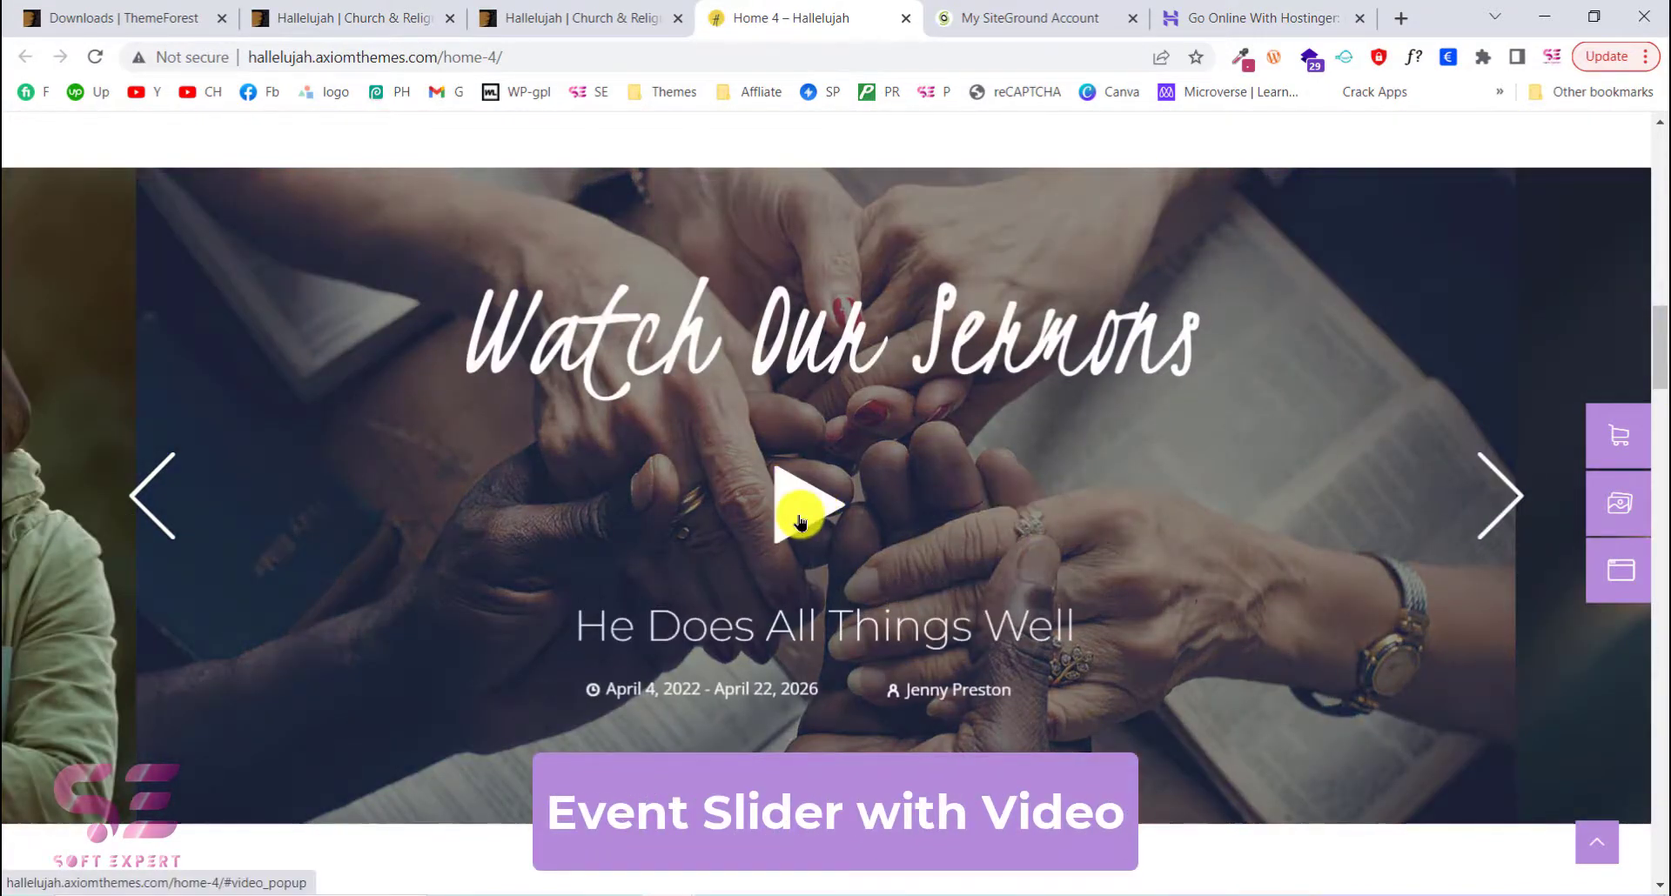
click(800, 521)
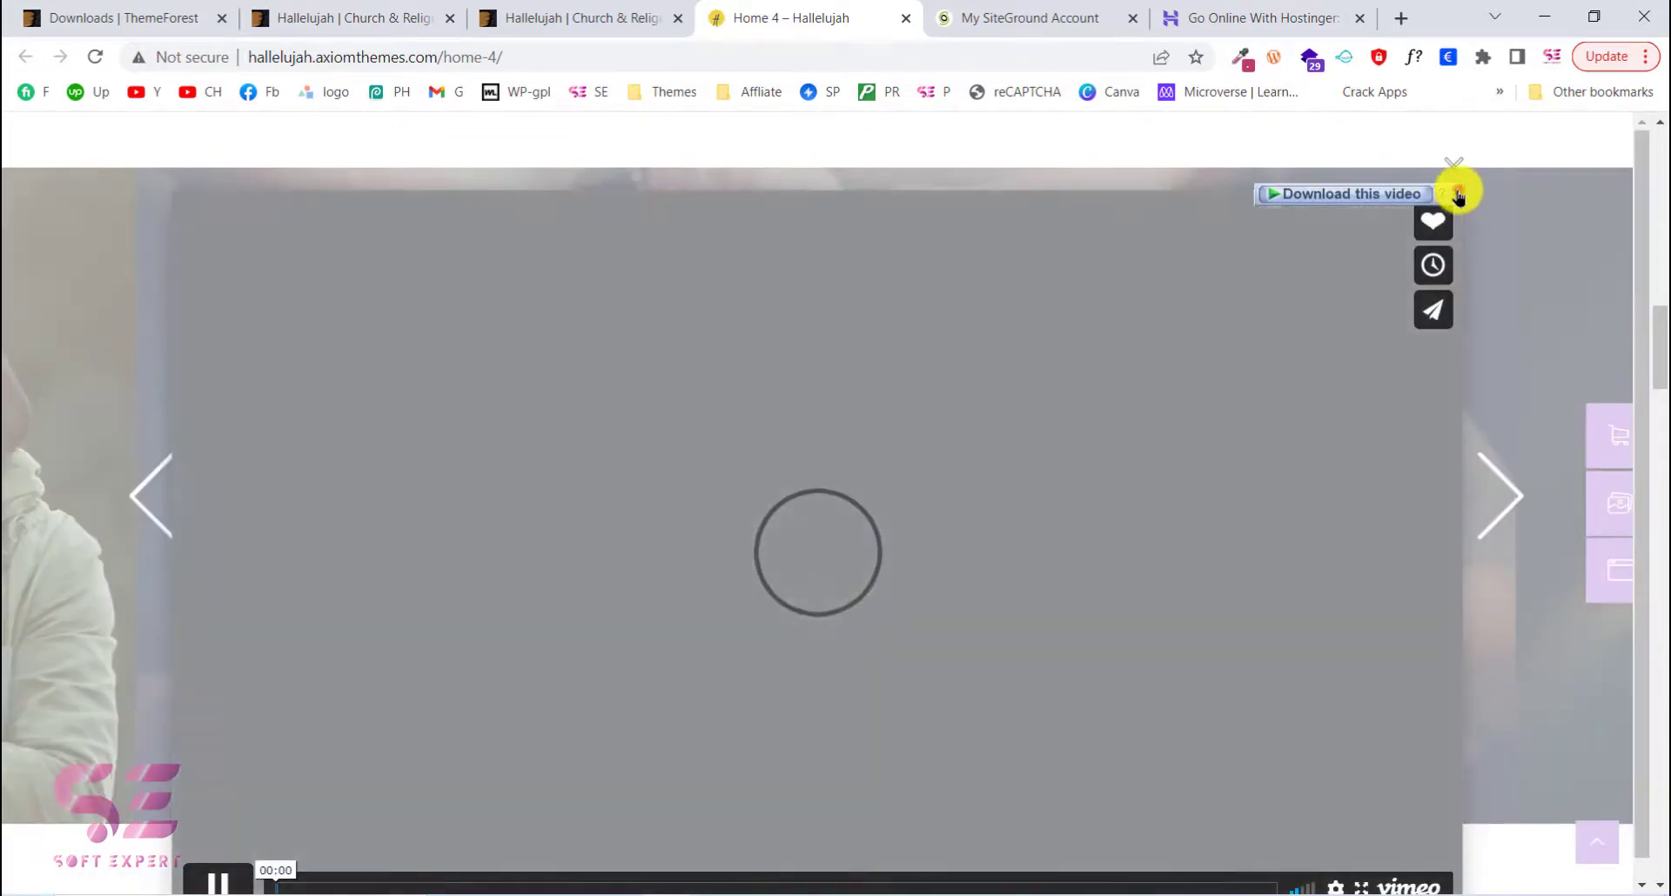
click(1455, 188)
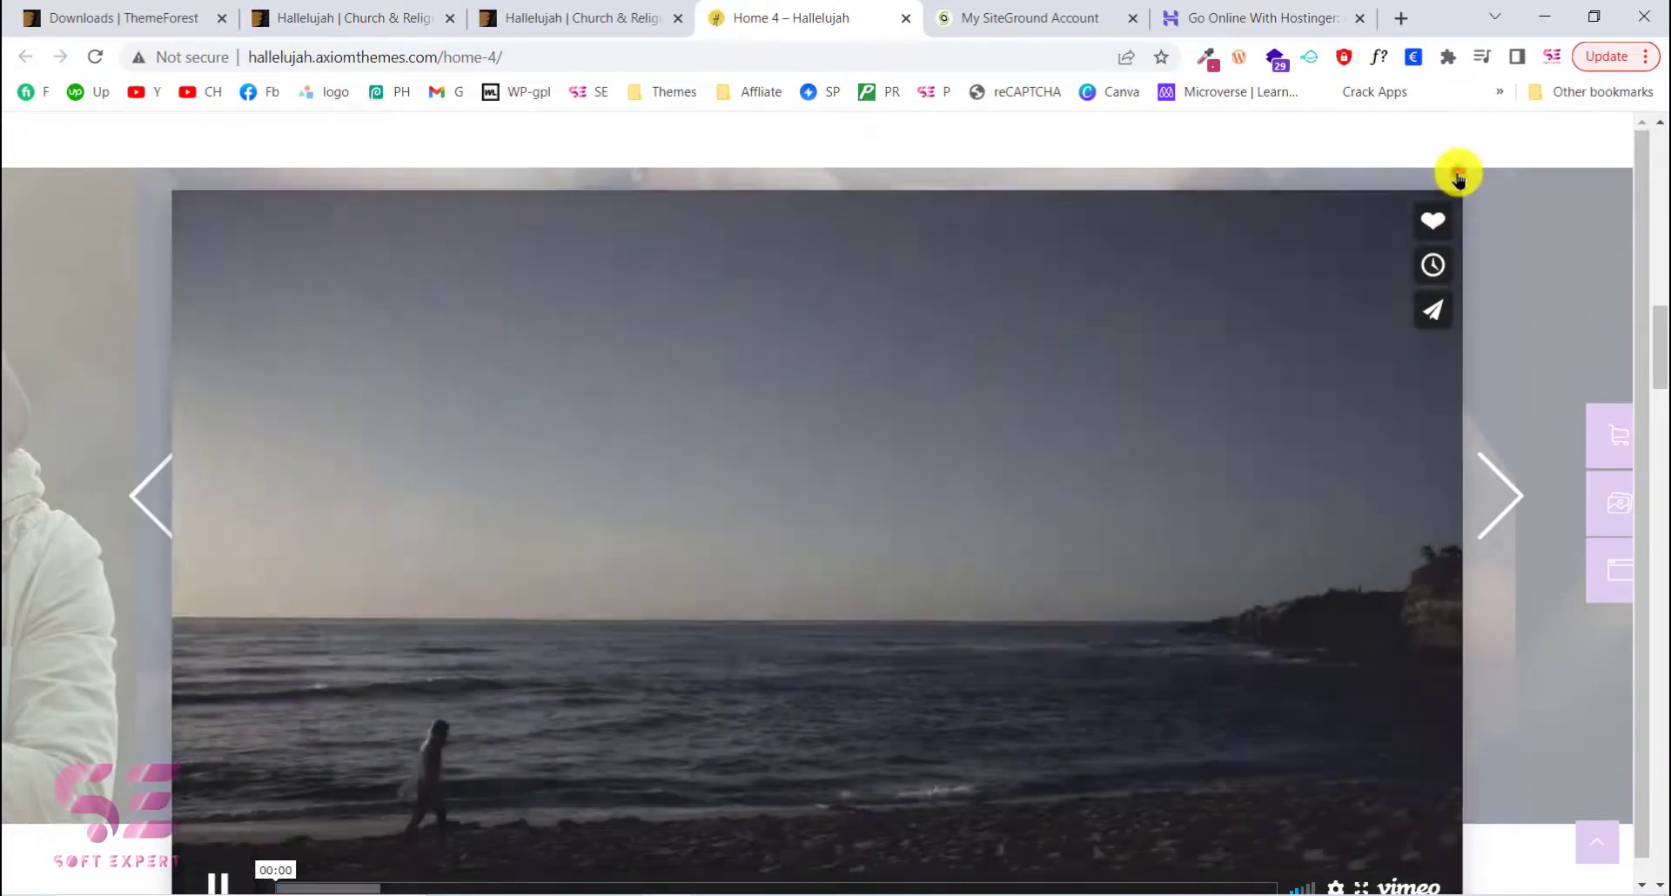
click(1458, 179)
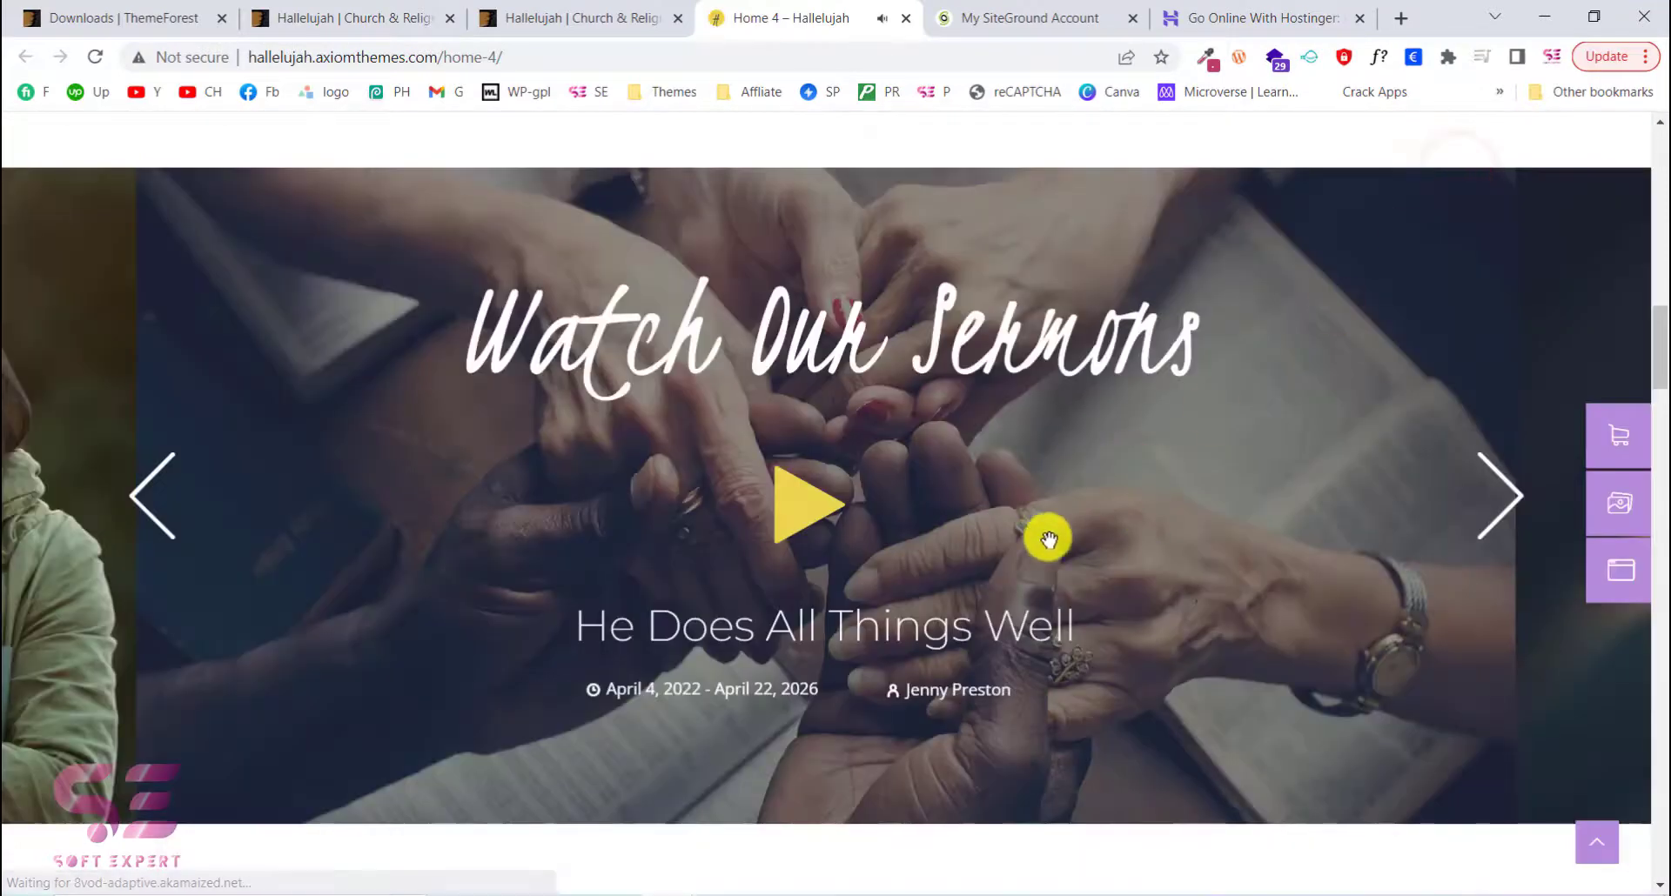
Pick donation amounts in the Support Our Mission form, leaving the Donation Total at $100.00
scroll(1046, 513, down, 6)
scroll(1048, 538, down, 2)
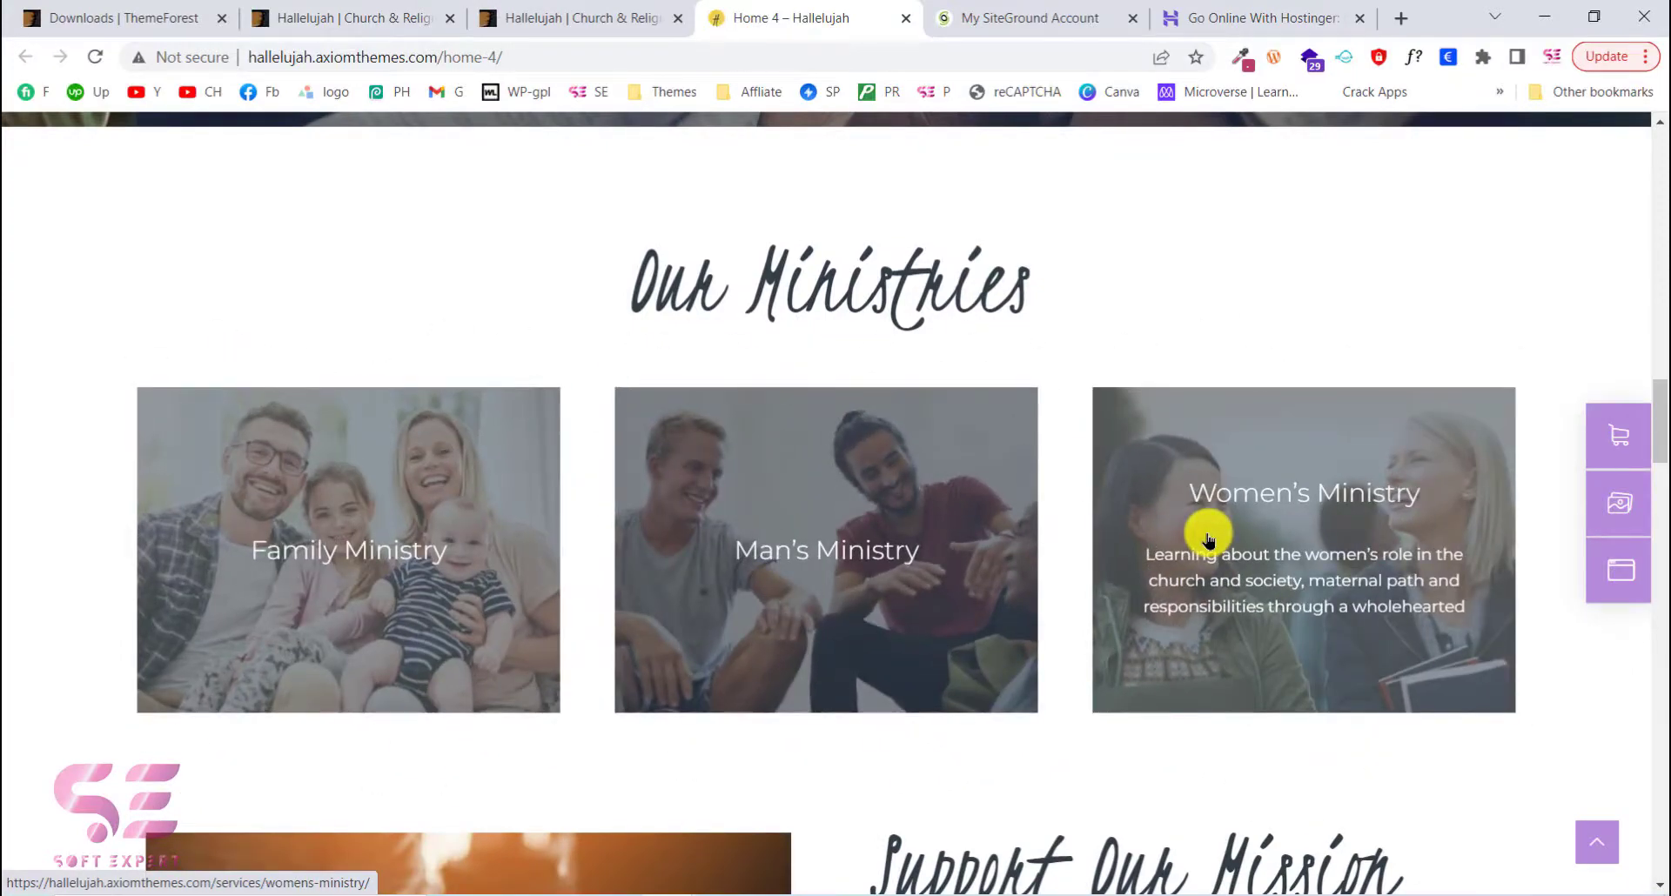
scroll(880, 566, down, 5)
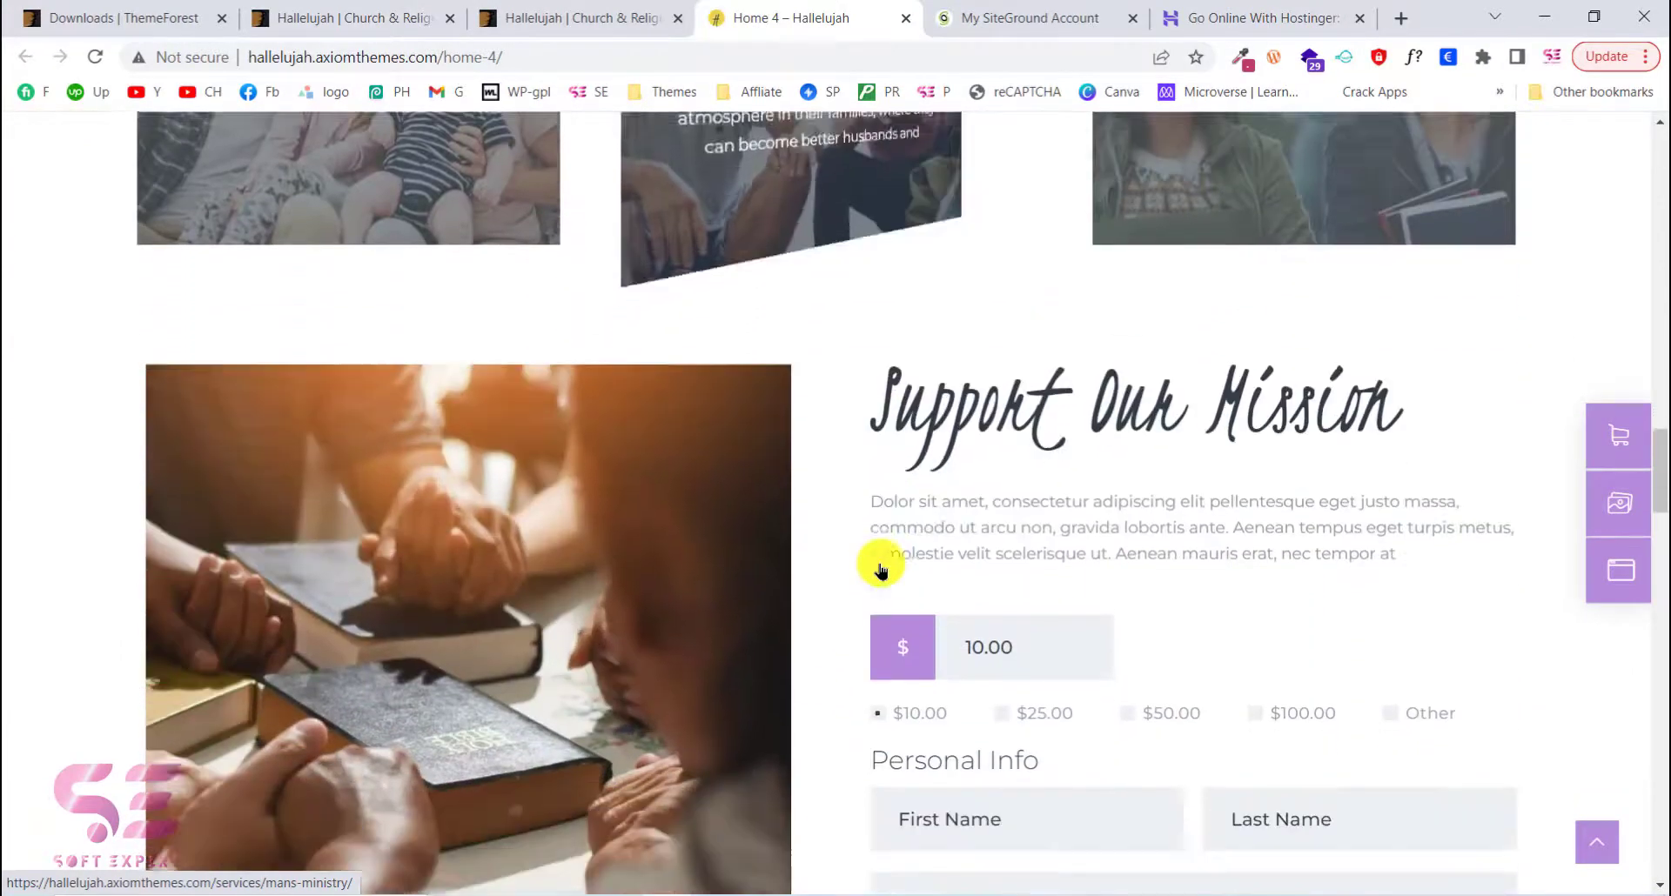
scroll(880, 566, down, 2)
scroll(1012, 468, down, 1)
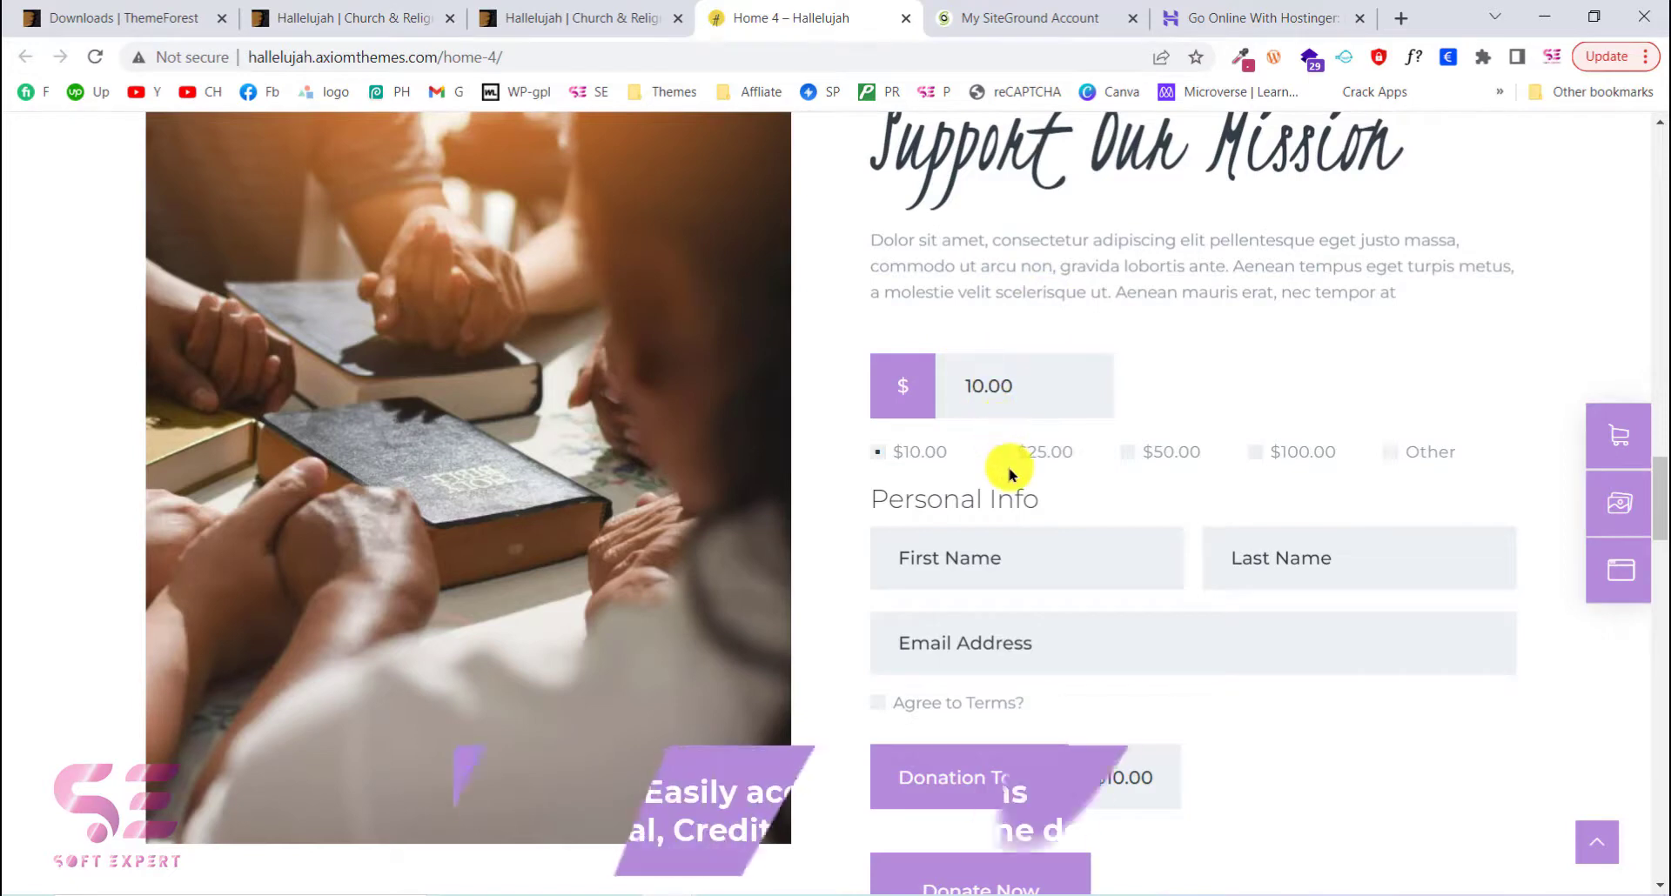
click(1001, 453)
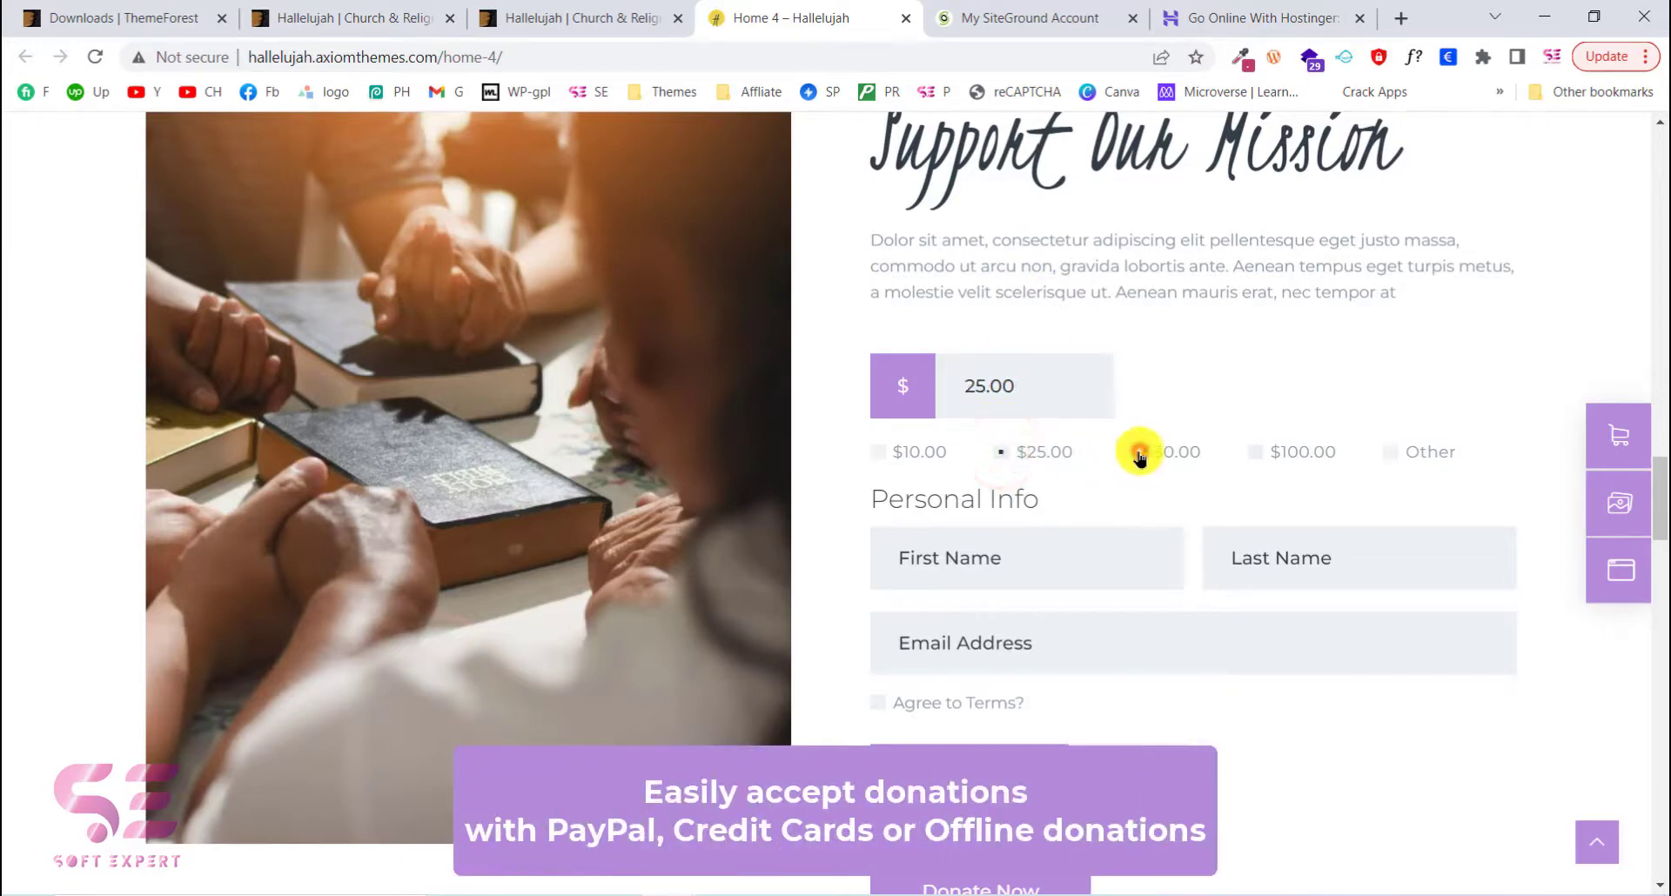
click(1139, 455)
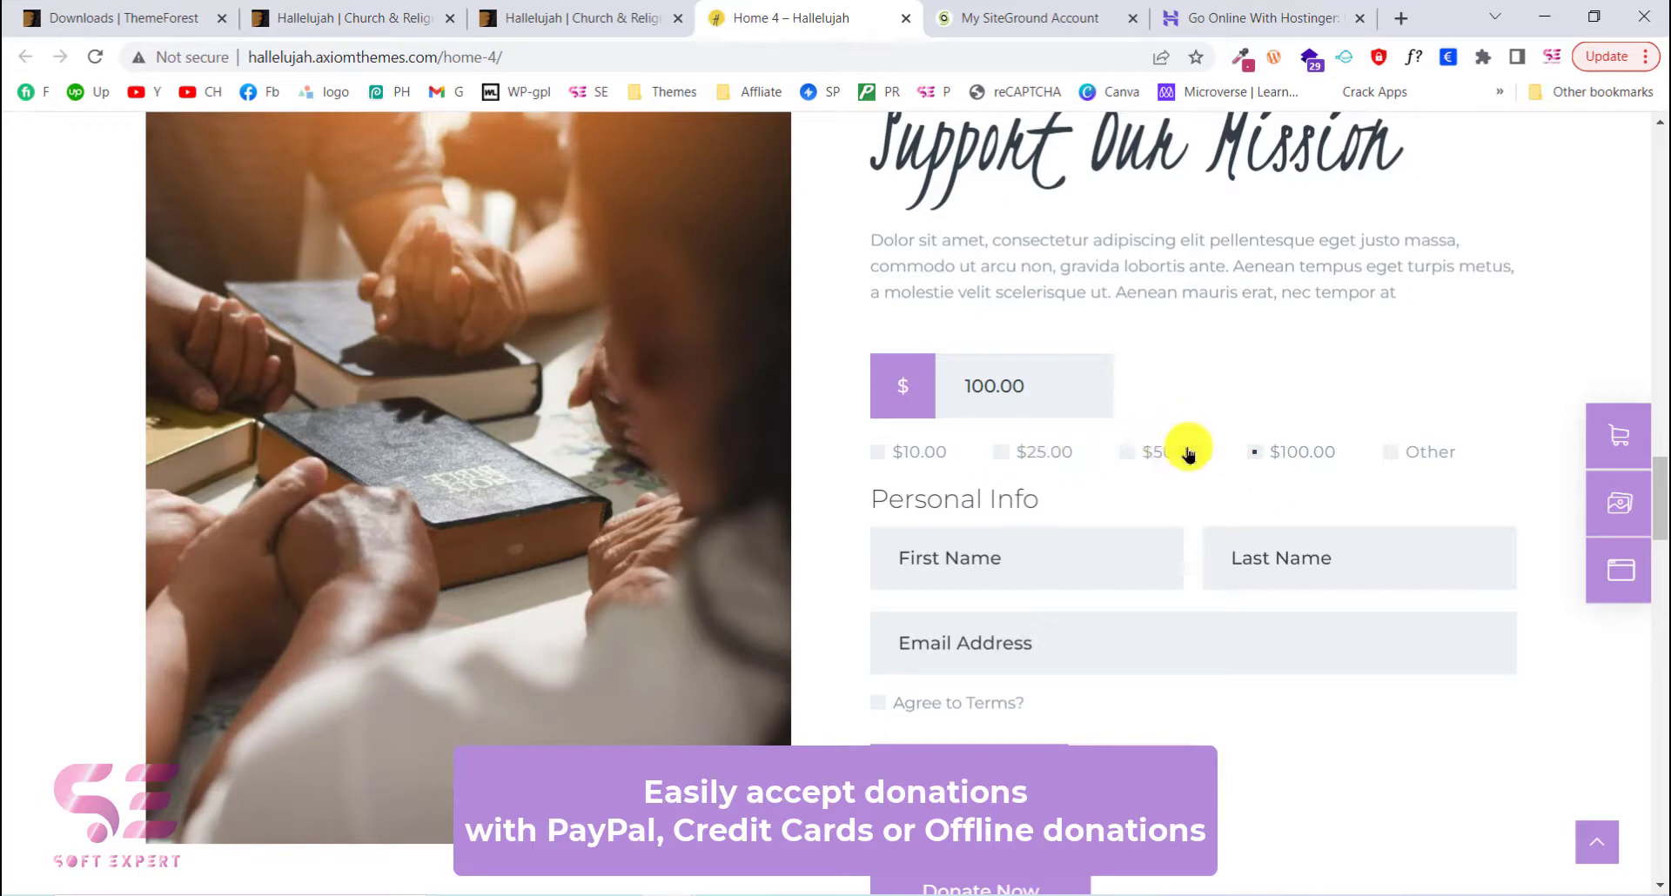
scroll(1001, 561, down, 1)
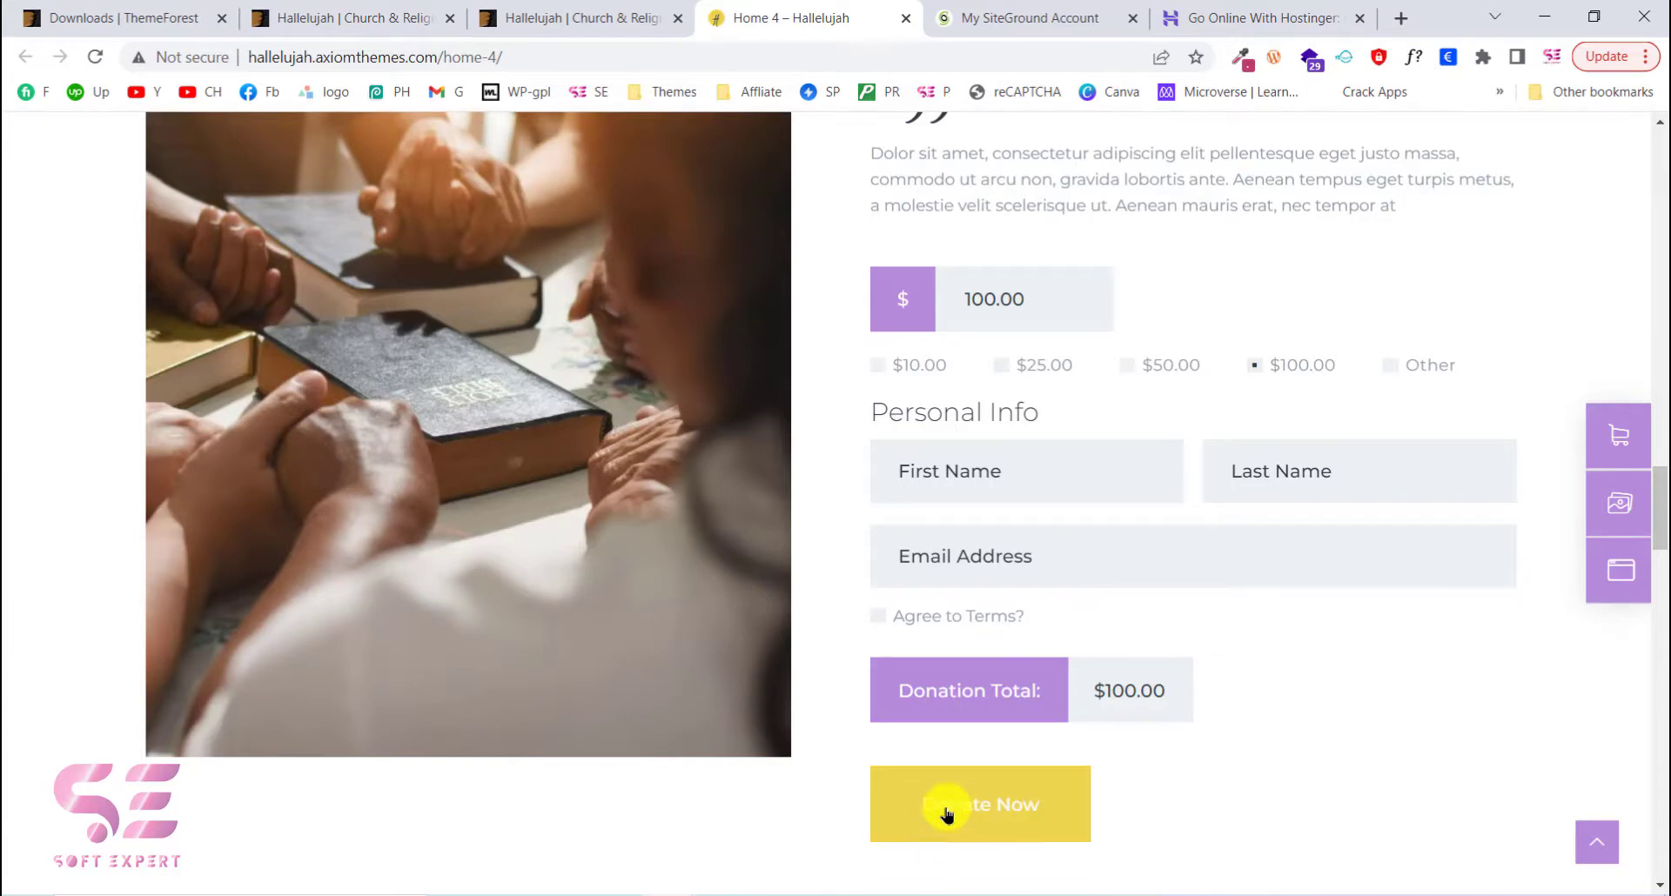
scroll(947, 813, down, 9)
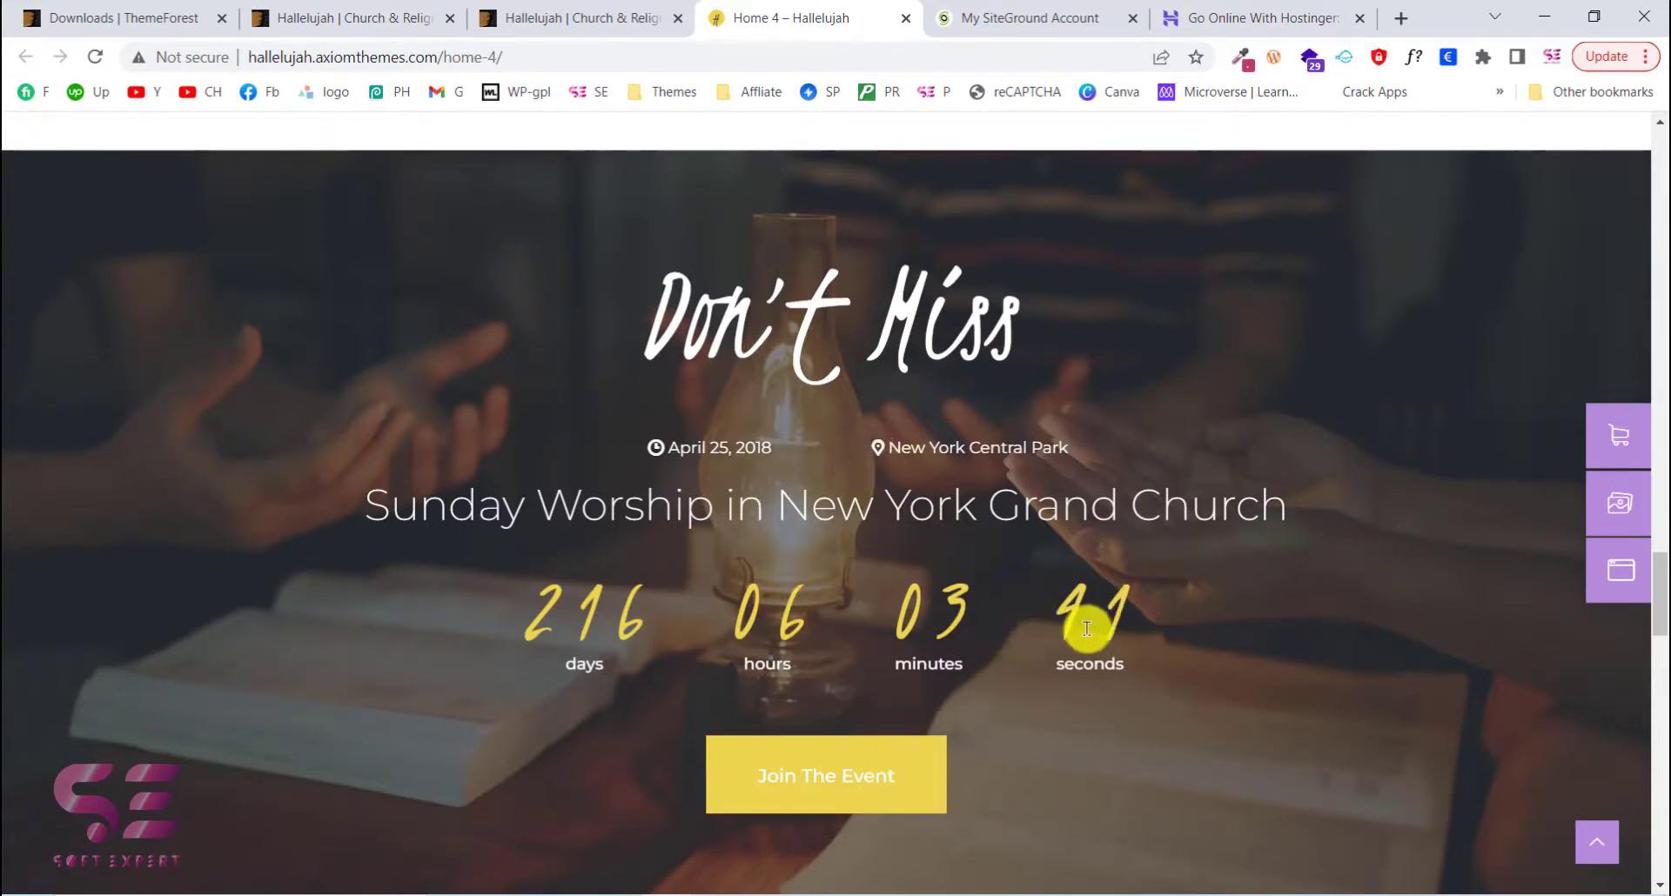
Play and close the first sermon card's audio, then open and close its video
scroll(1089, 618, down, 10)
scroll(760, 478, down, 2)
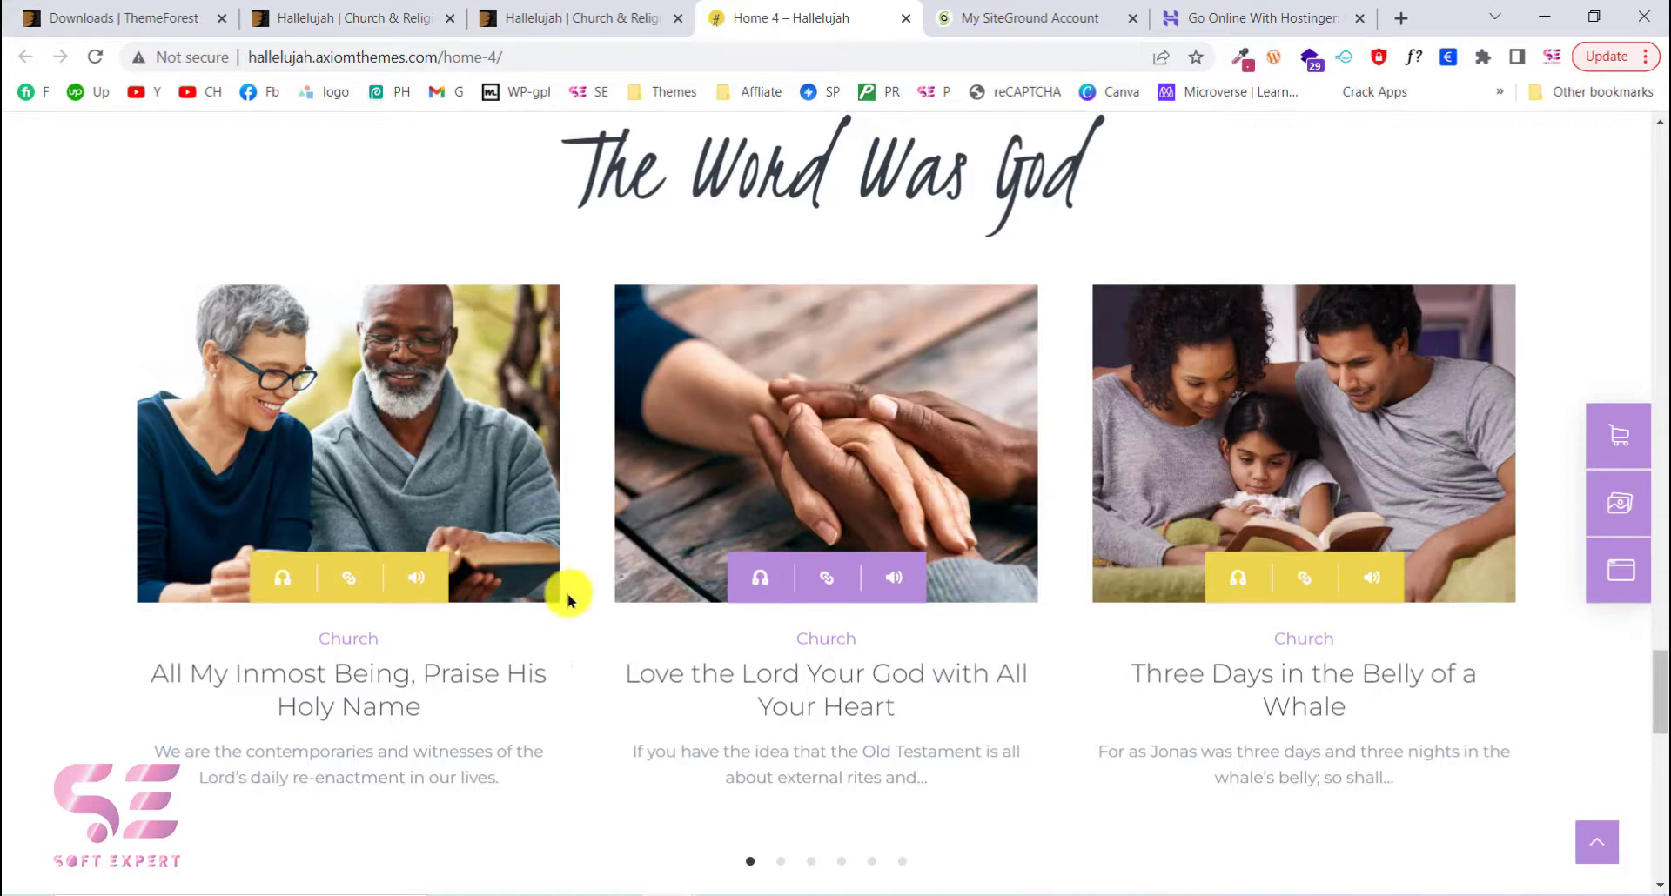
click(416, 579)
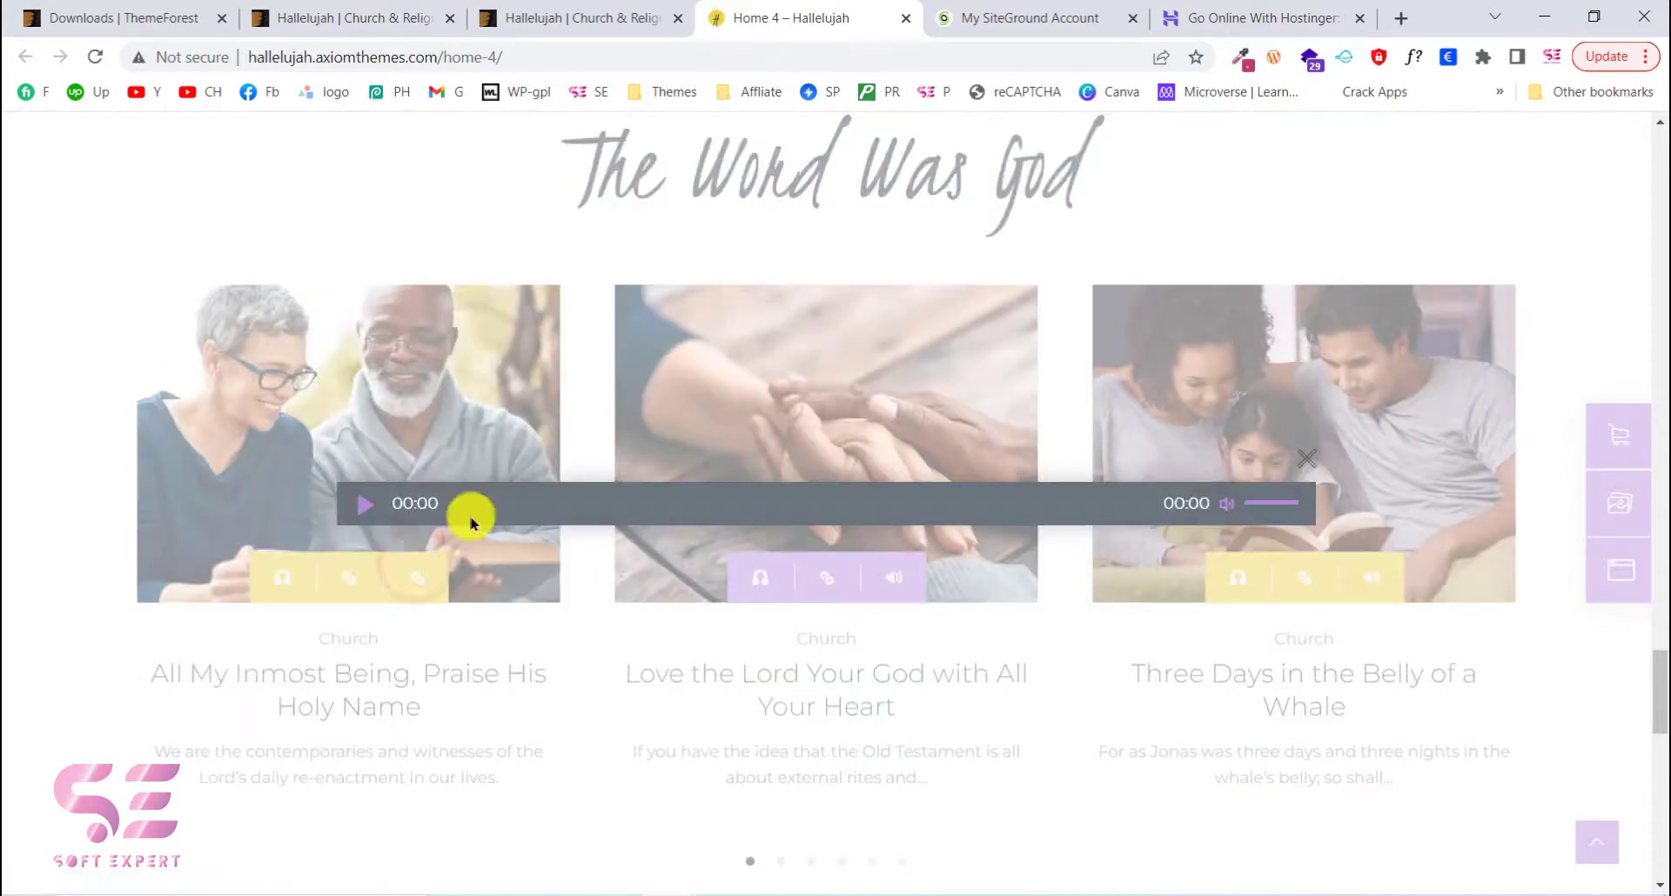
click(7, 644)
click(285, 585)
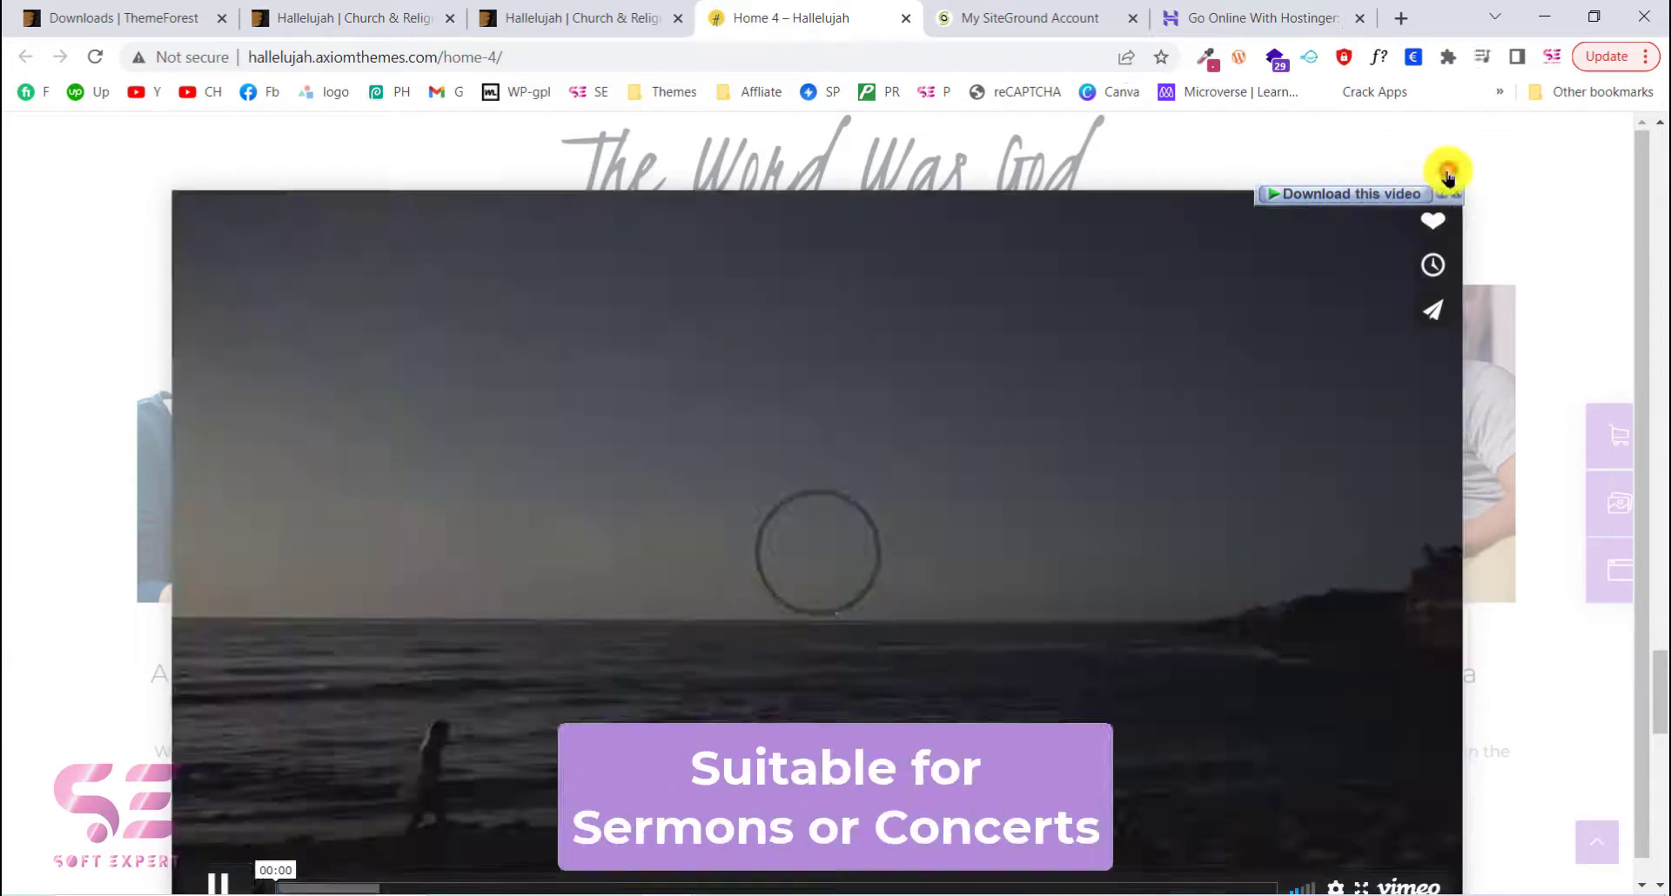
click(1450, 169)
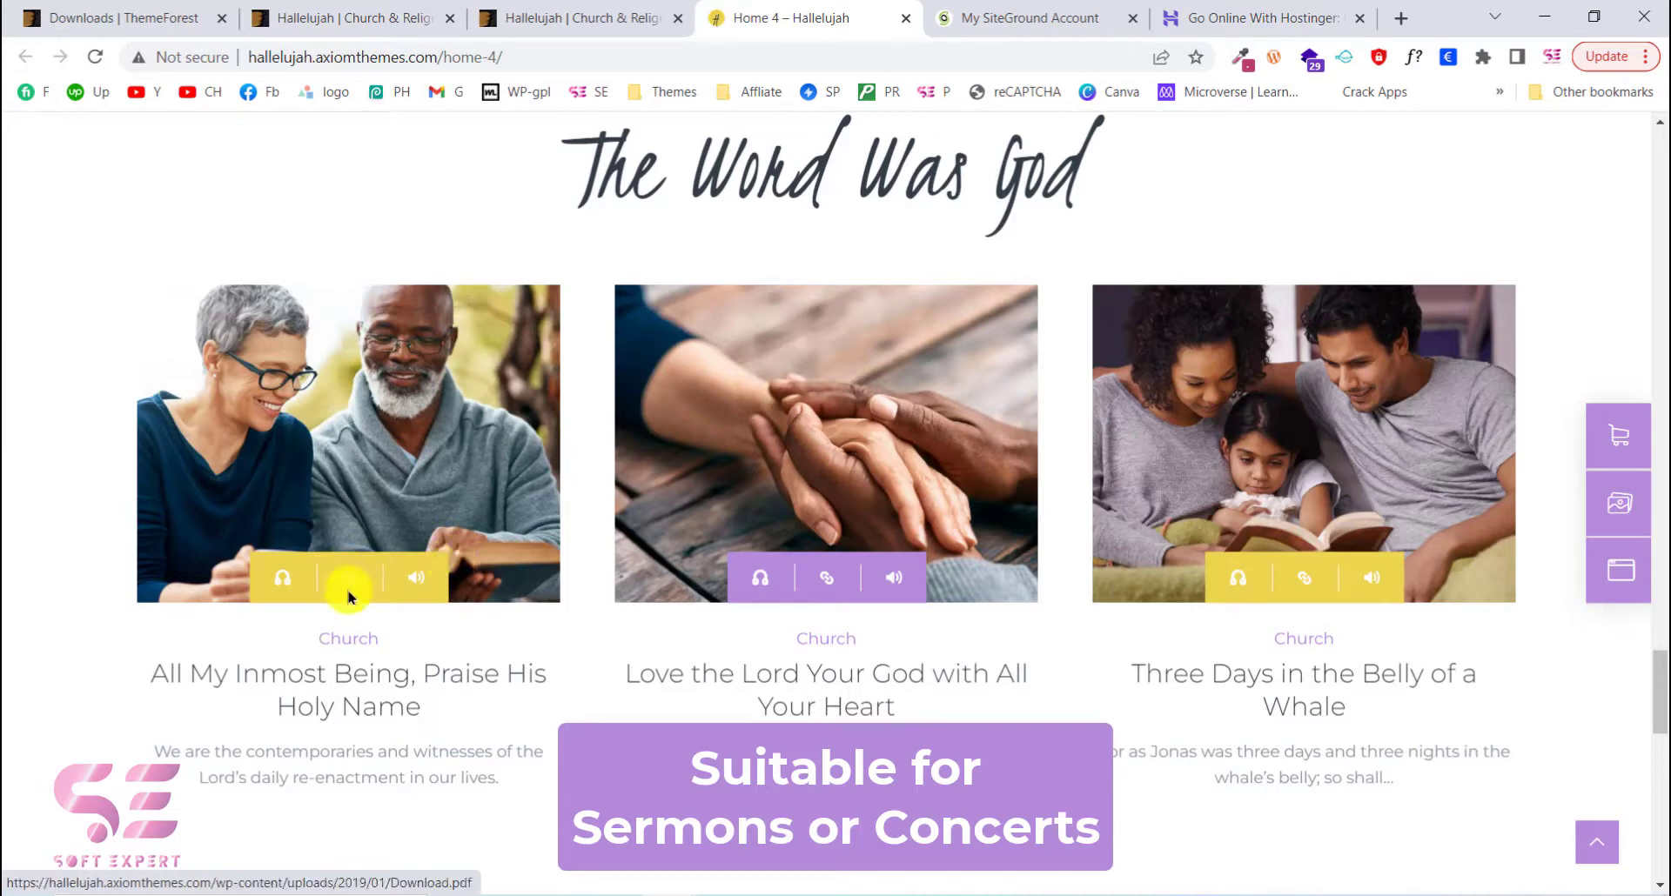
Scroll down to the footer's events, links, news and contact sections
scroll(755, 557, down, 9)
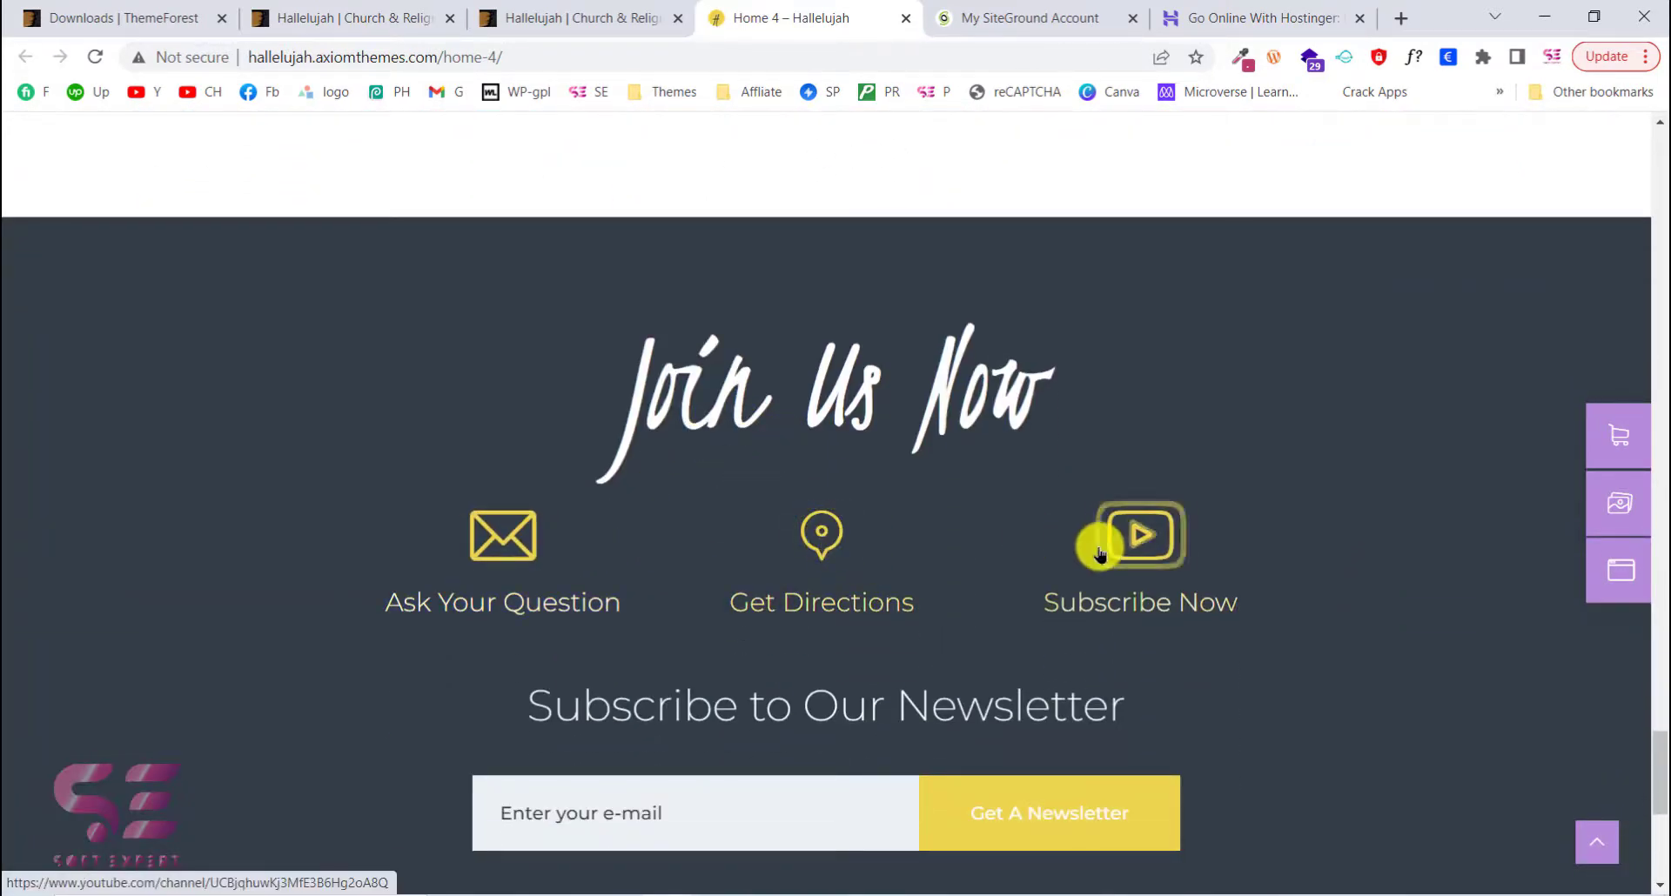
scroll(1098, 547, down, 1)
scroll(825, 504, down, 5)
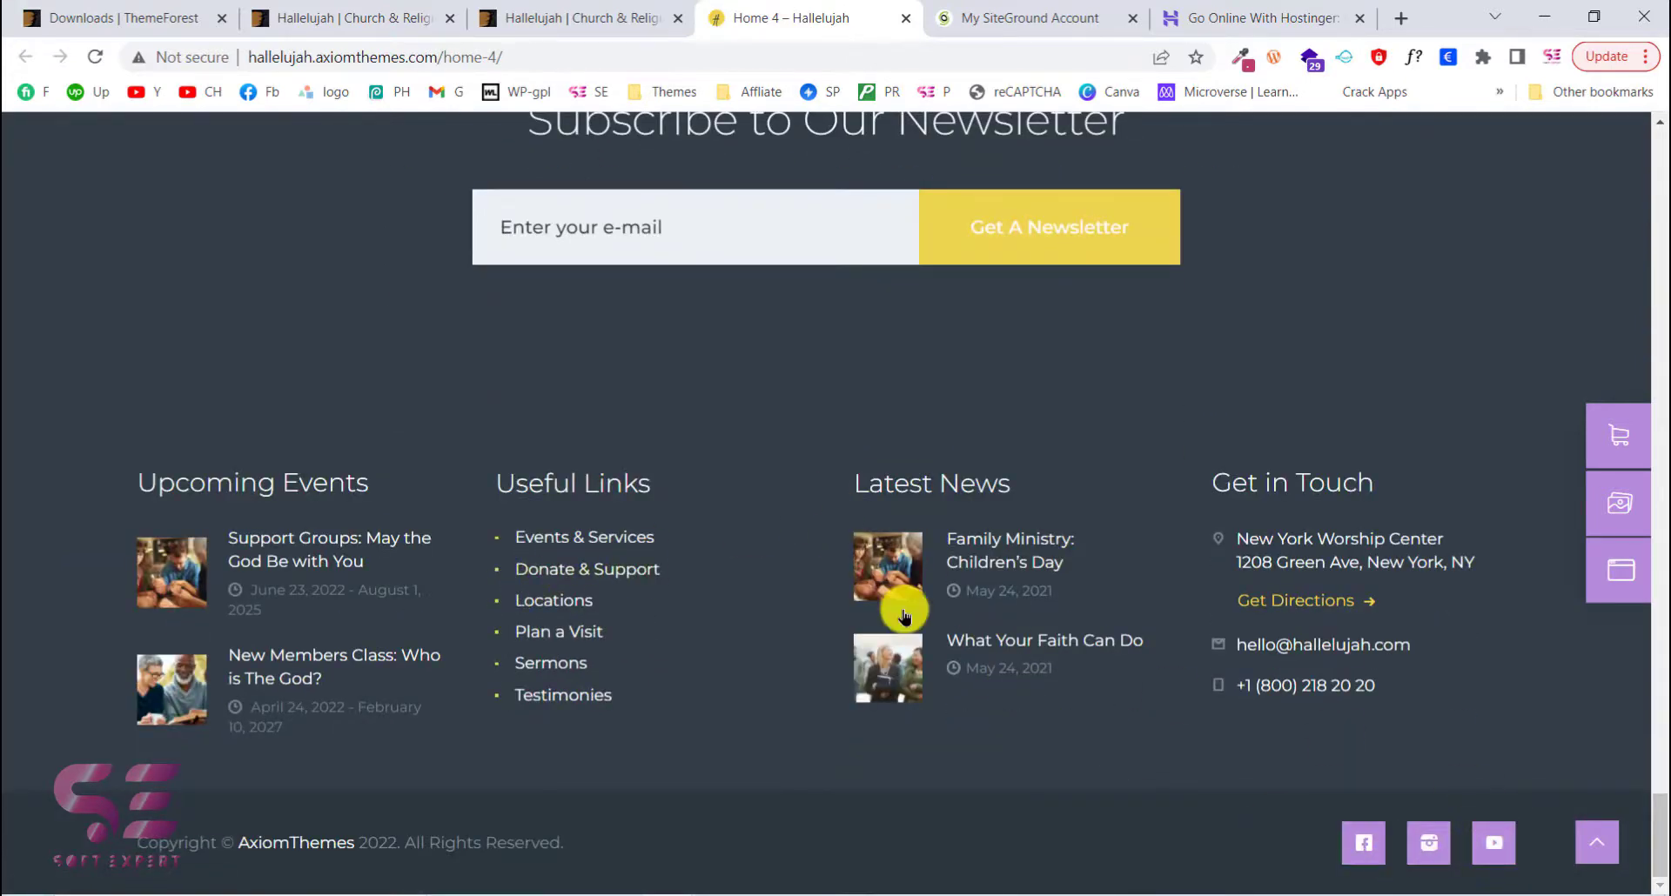
scroll(899, 608, up, 10)
Browse the ThemeForest preview's next row of demo layouts, then move to the Hostinger tab
click(606, 17)
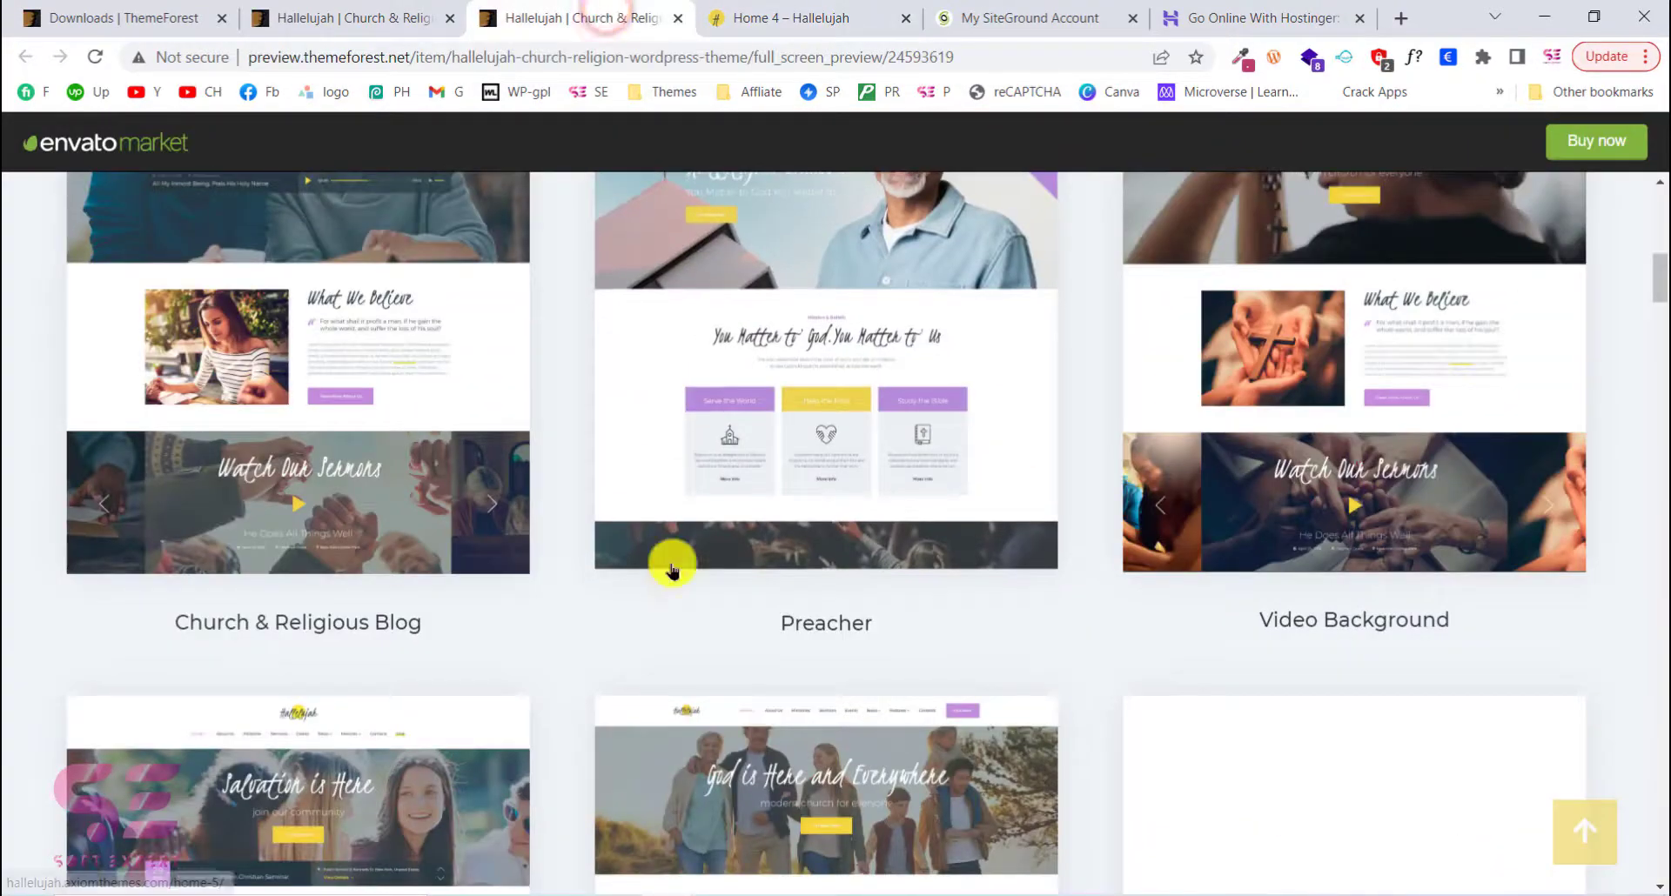
scroll(671, 561, up, 3)
scroll(1329, 524, down, 2)
scroll(1326, 523, down, 5)
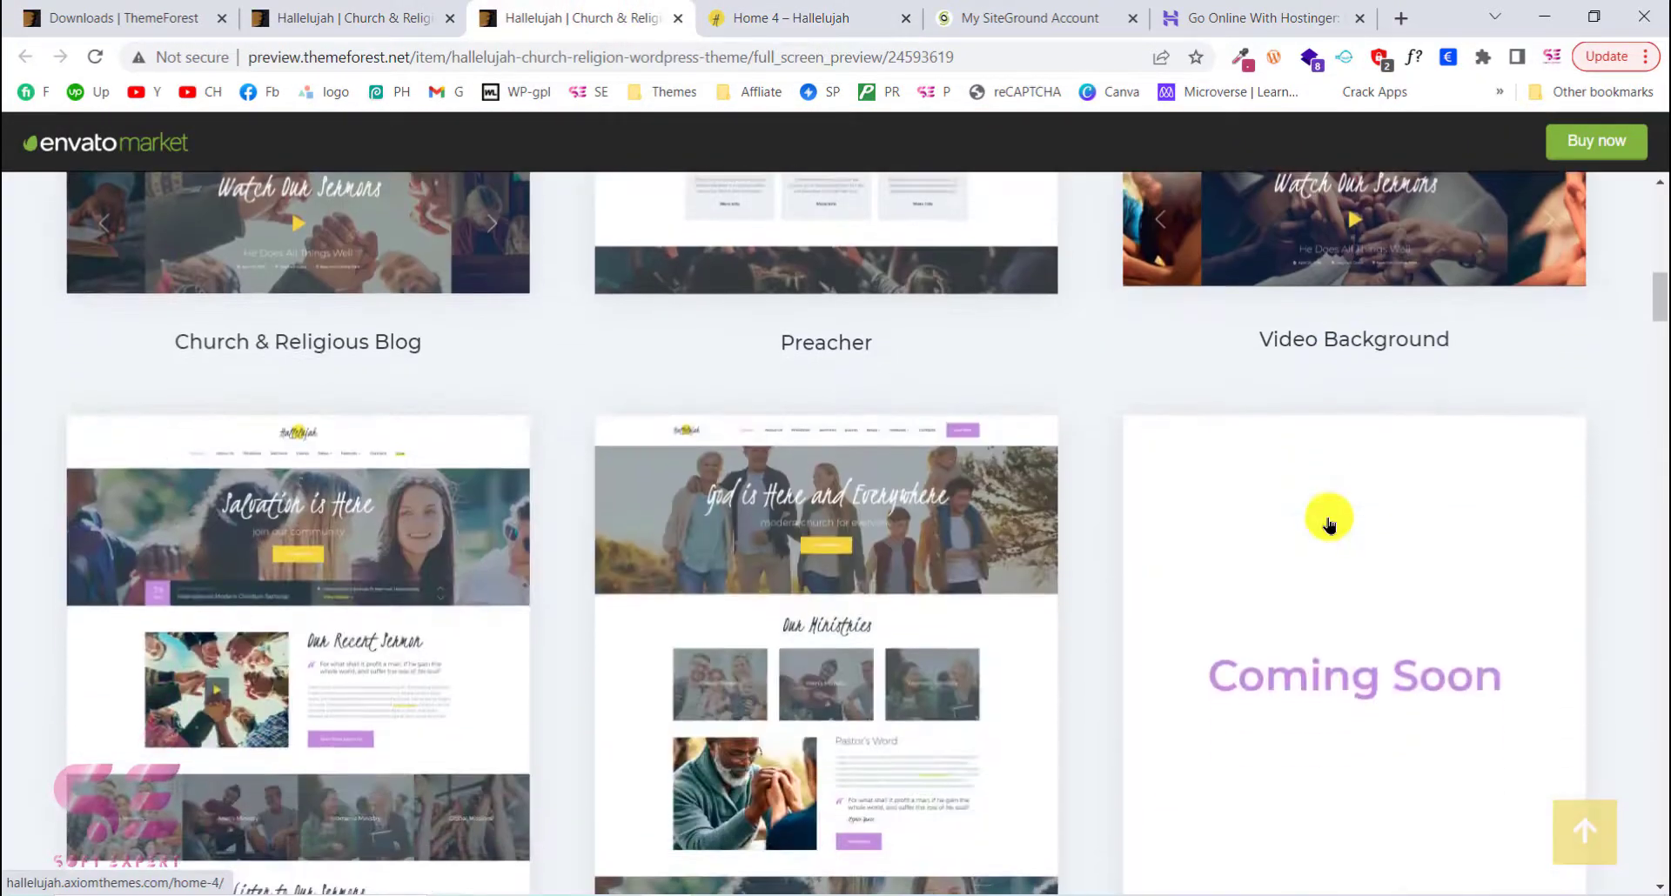
scroll(1112, 586, down, 4)
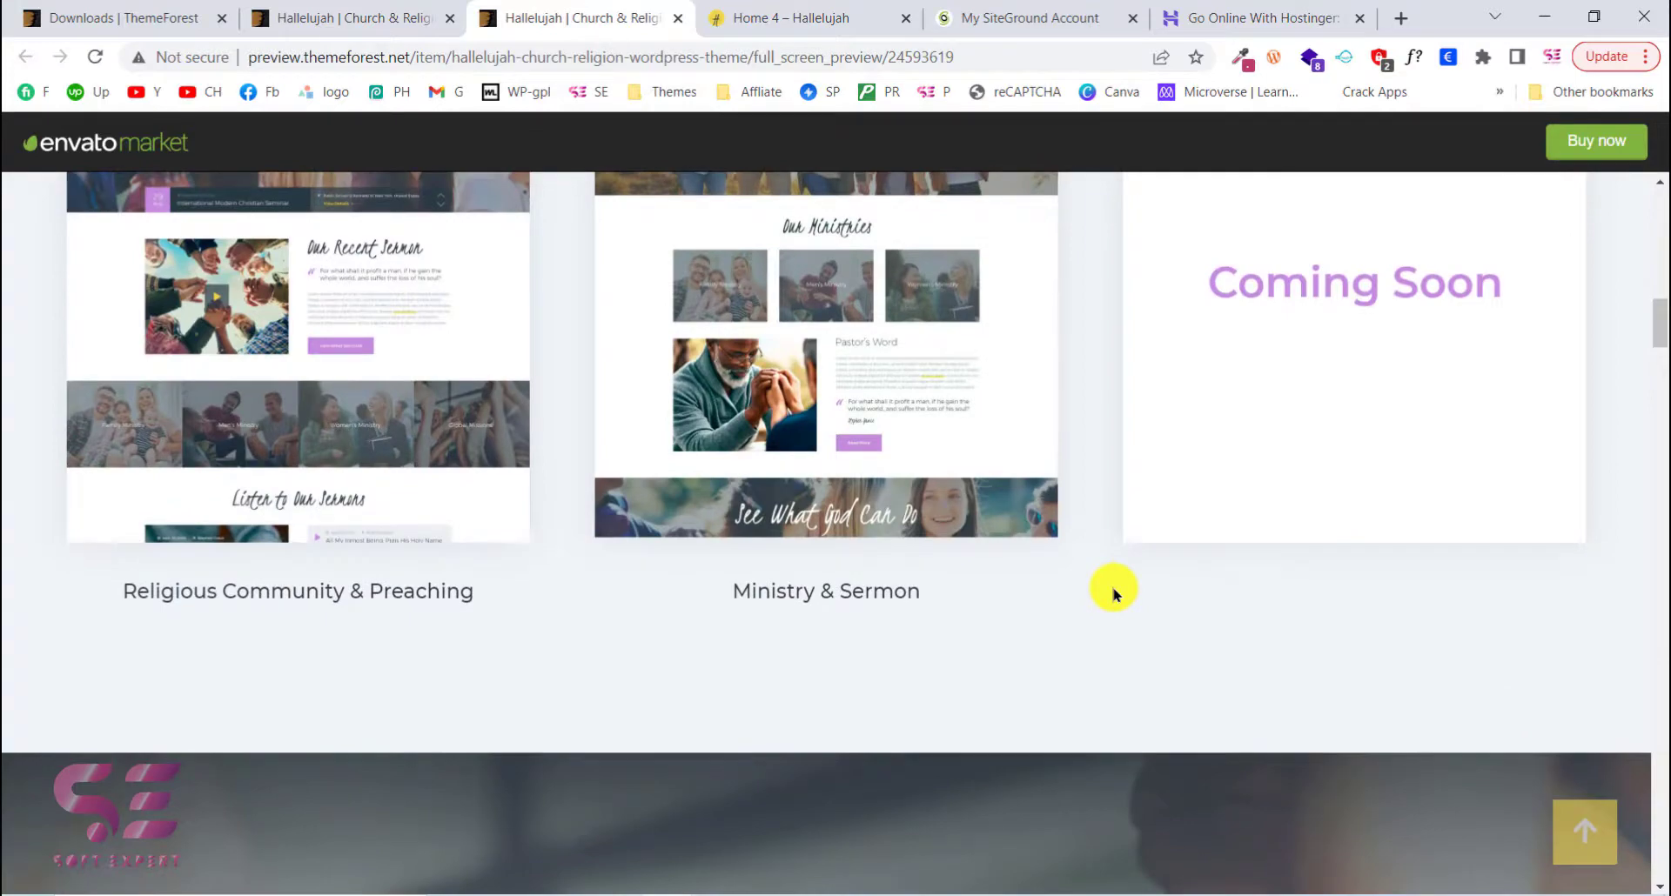
scroll(783, 403, up, 5)
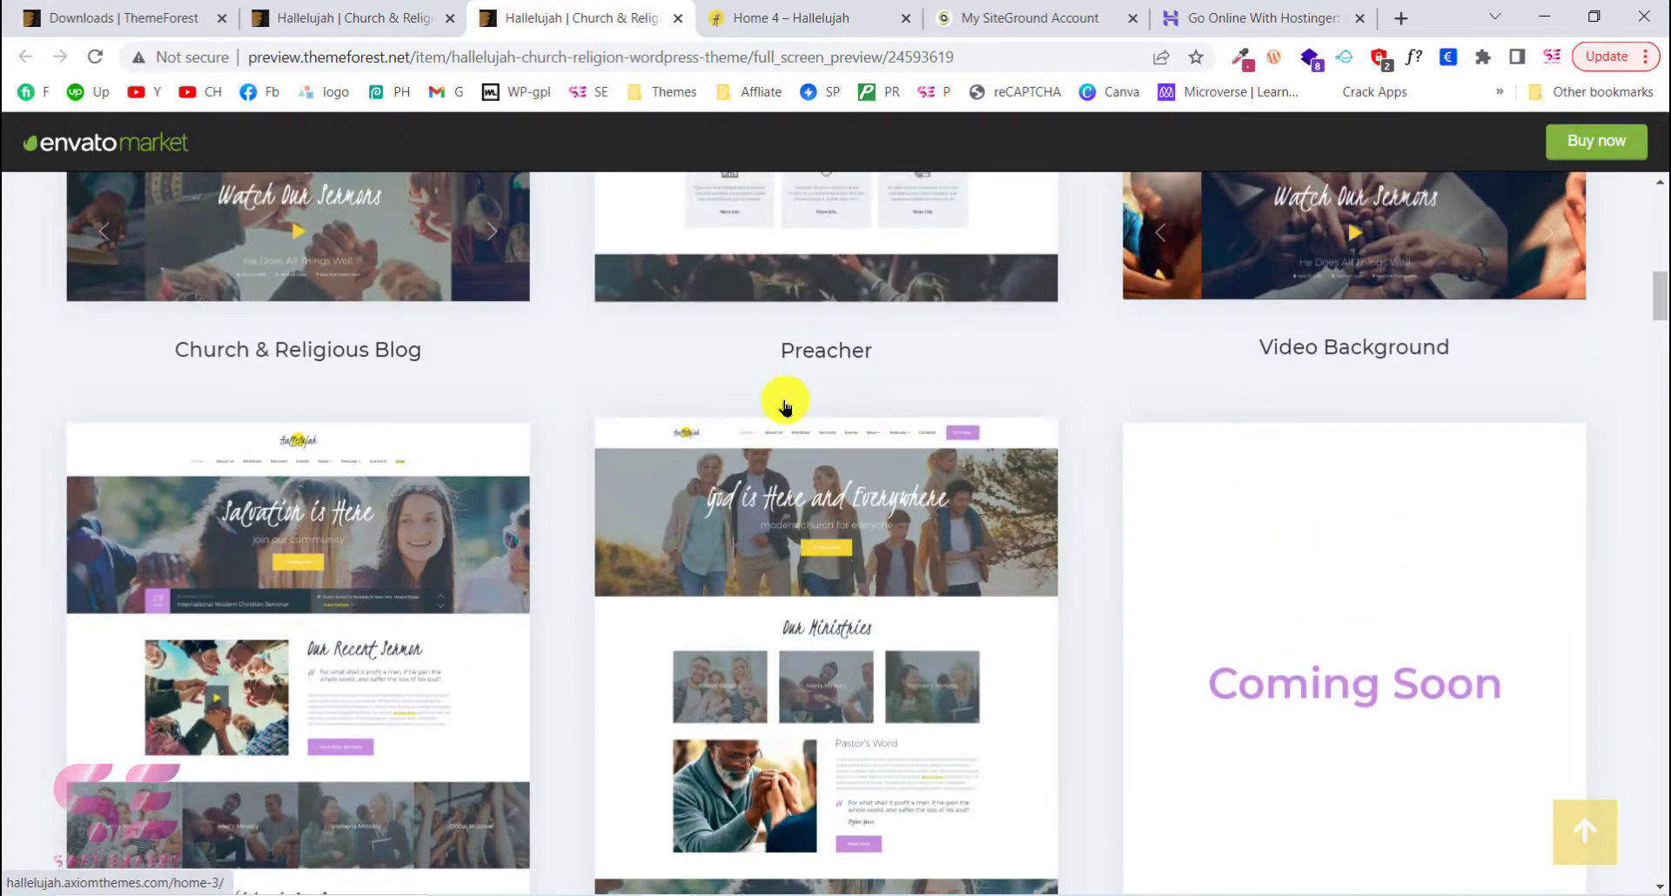
key(ctrl+6)
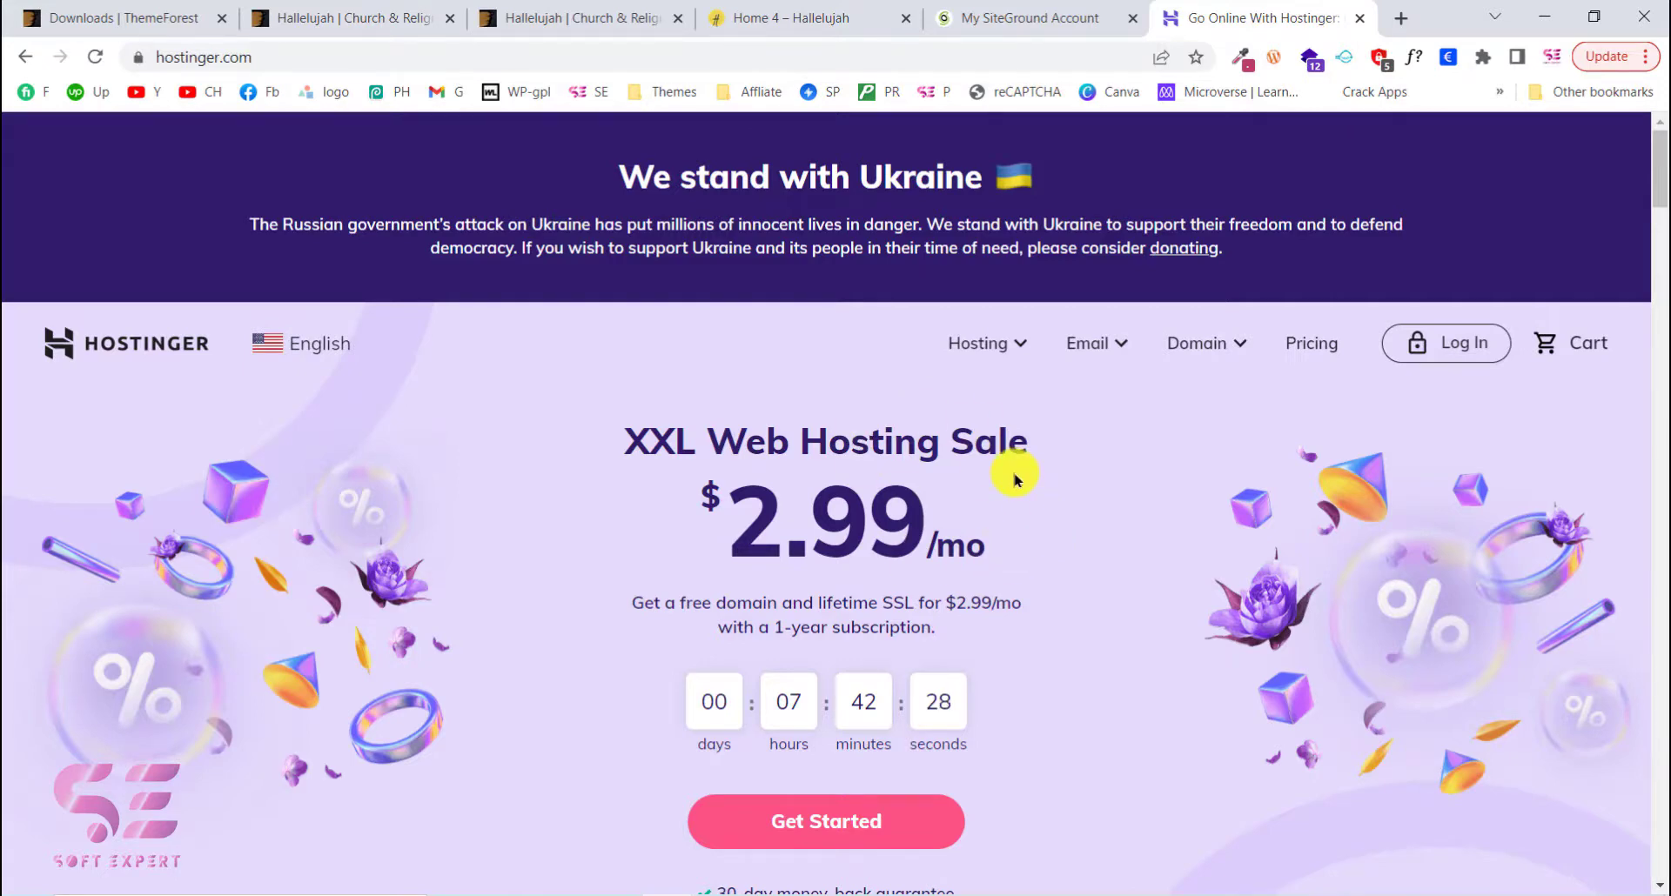
Go to Hostinger's WordPress Hosting page from the Hosting menu
click(1020, 346)
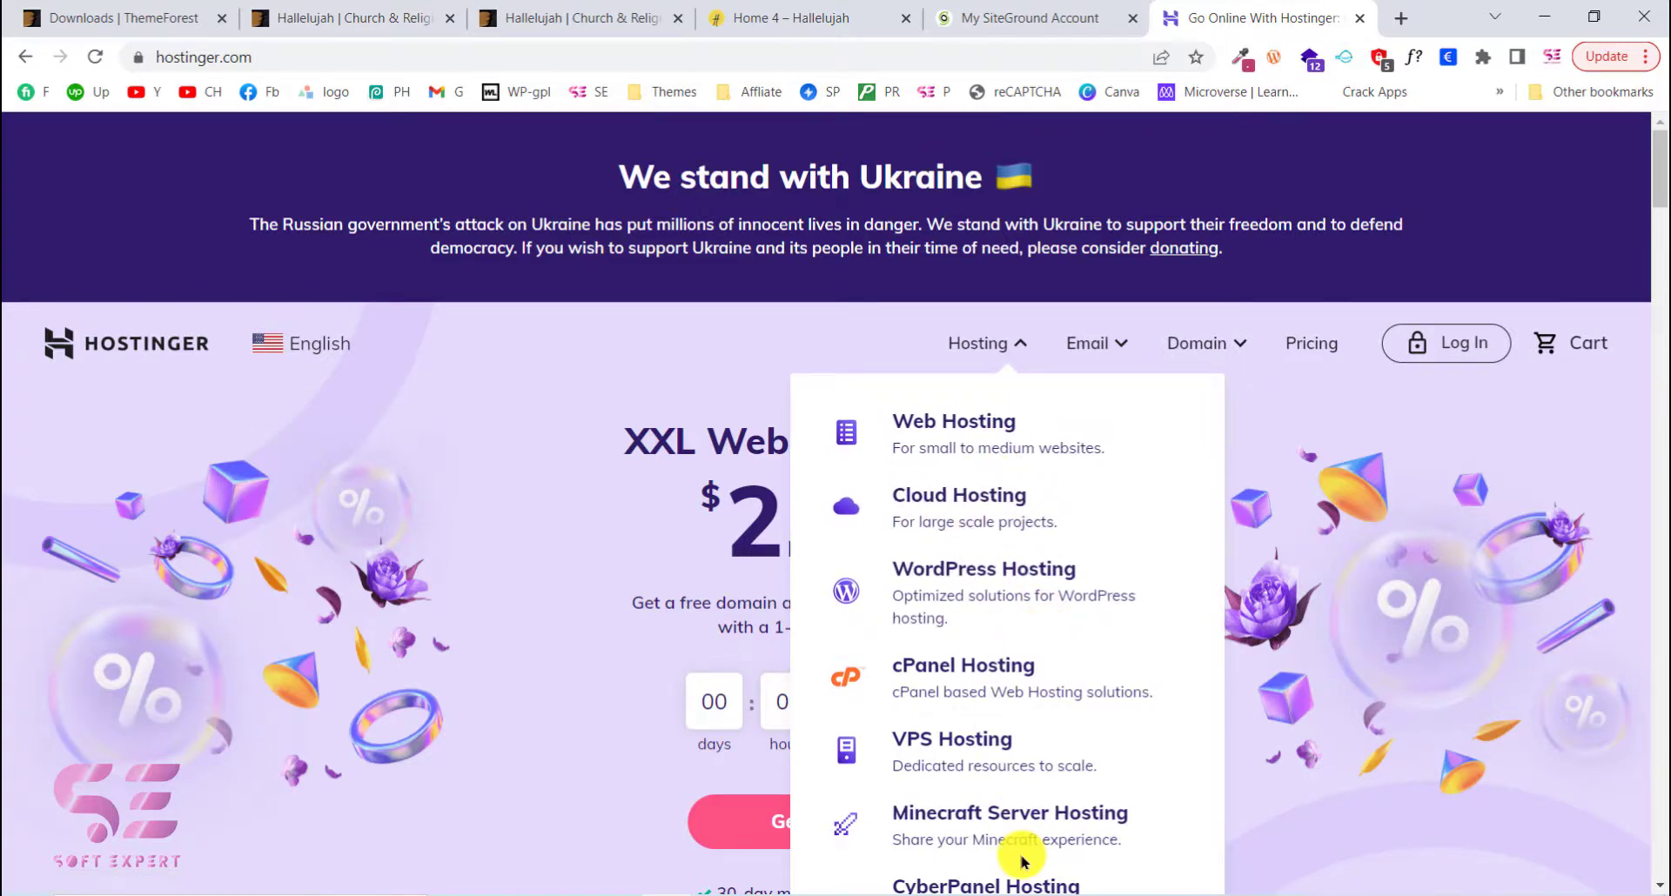
click(1009, 595)
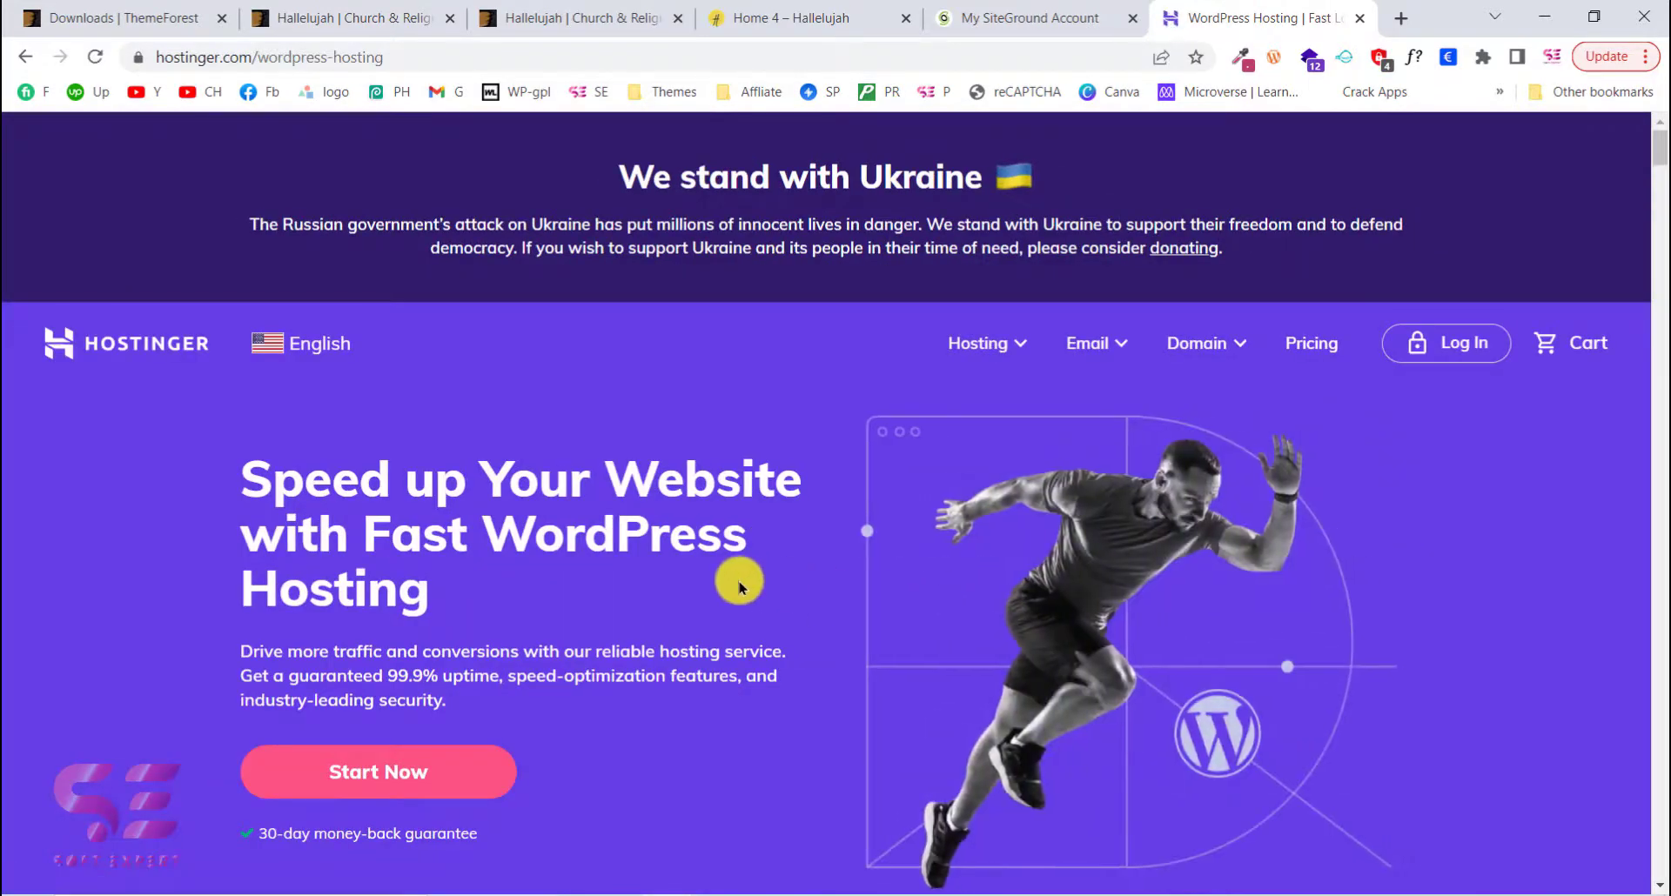
Scroll to the pricing table and compare the $1.99, $3.99, $6.99 and $11.59 monthly plans
scroll(739, 583, down, 3)
scroll(739, 584, down, 10)
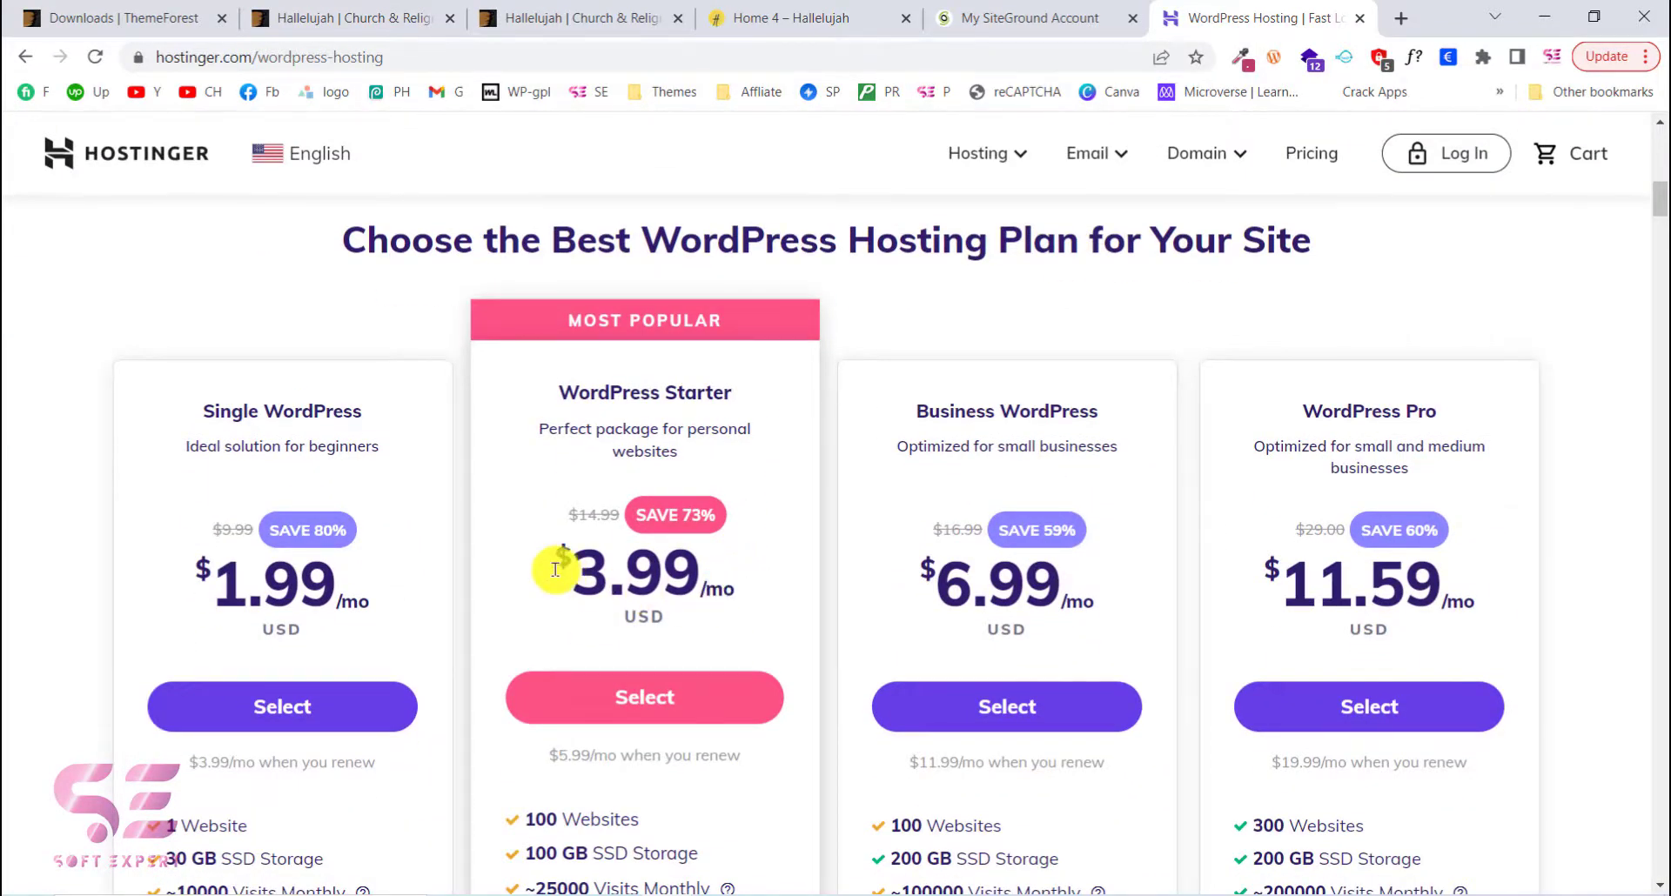
scroll(539, 601, down, 1)
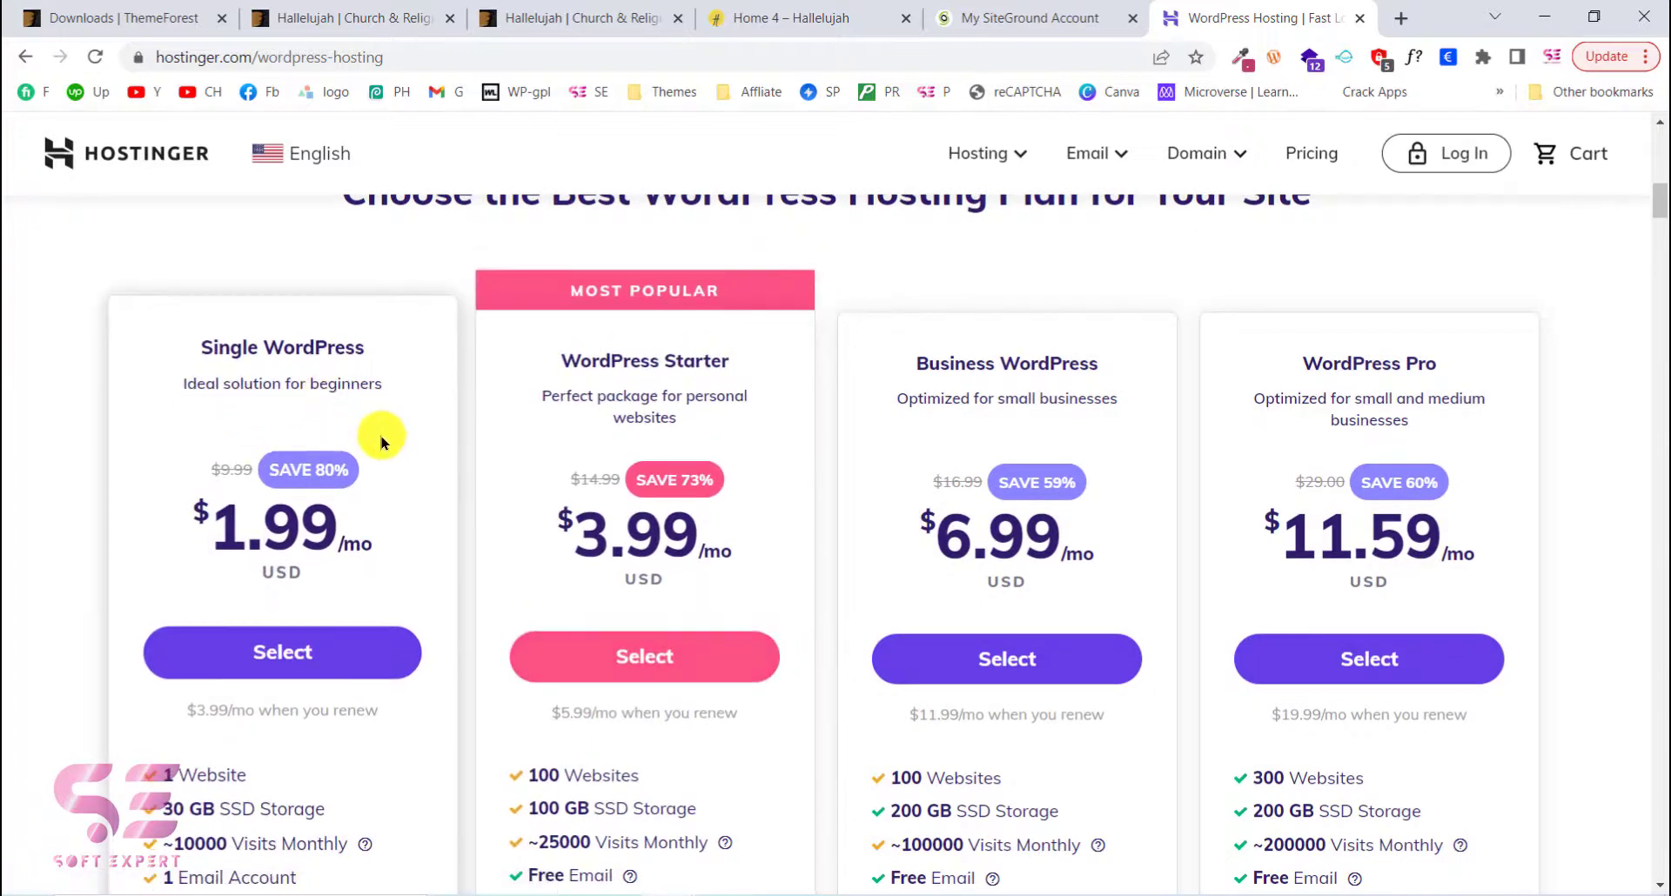
scroll(381, 442, down, 1)
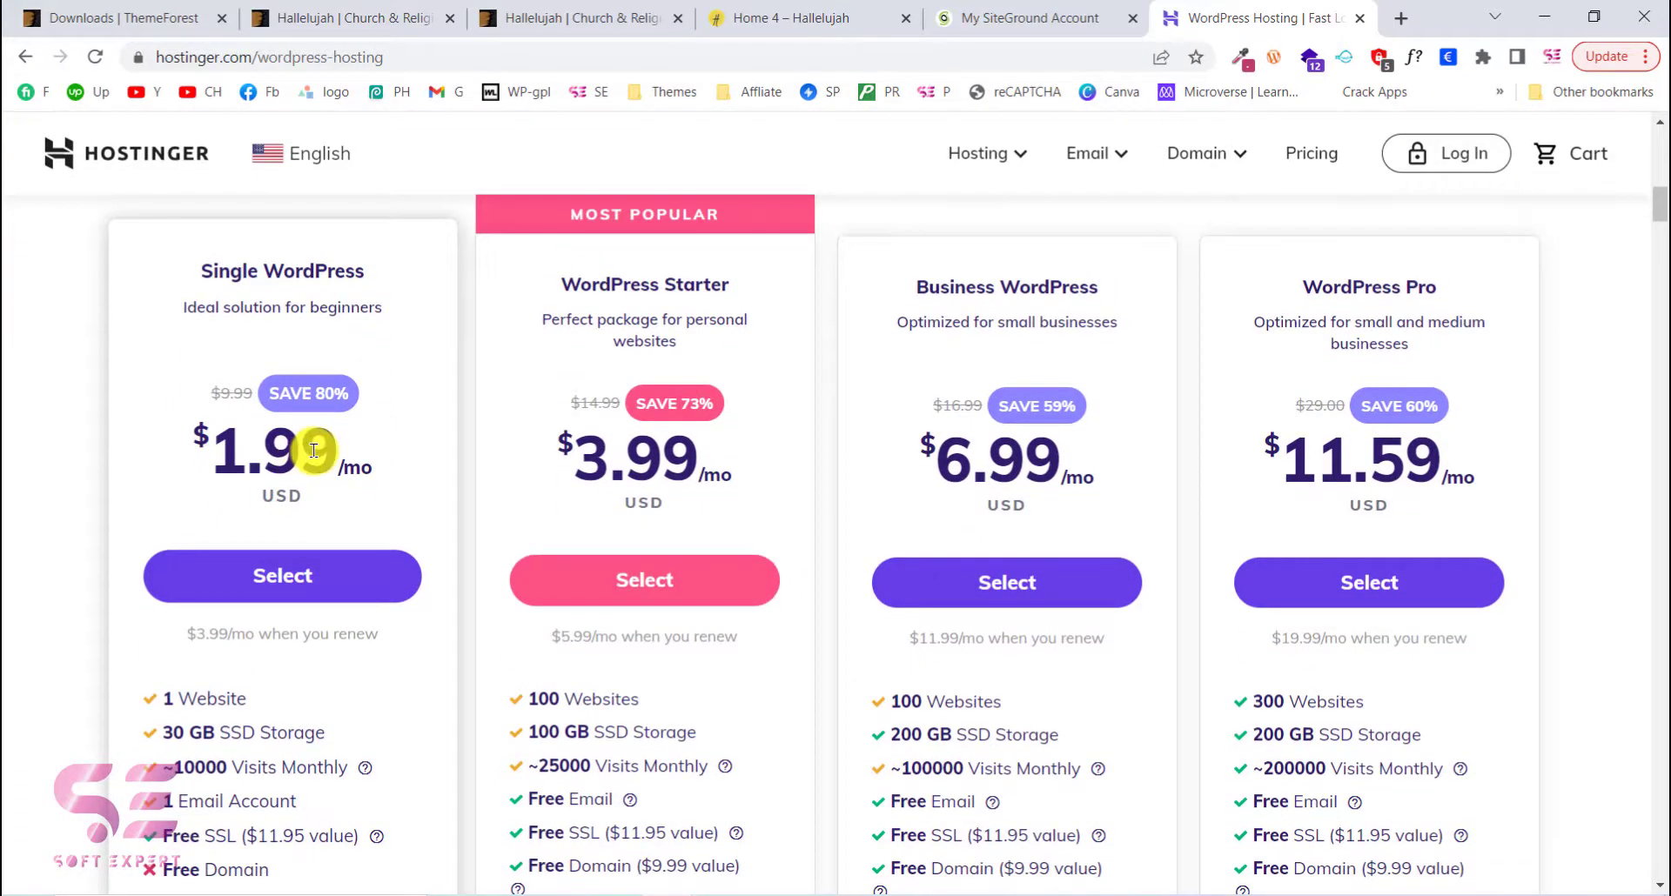
scroll(364, 530, down, 2)
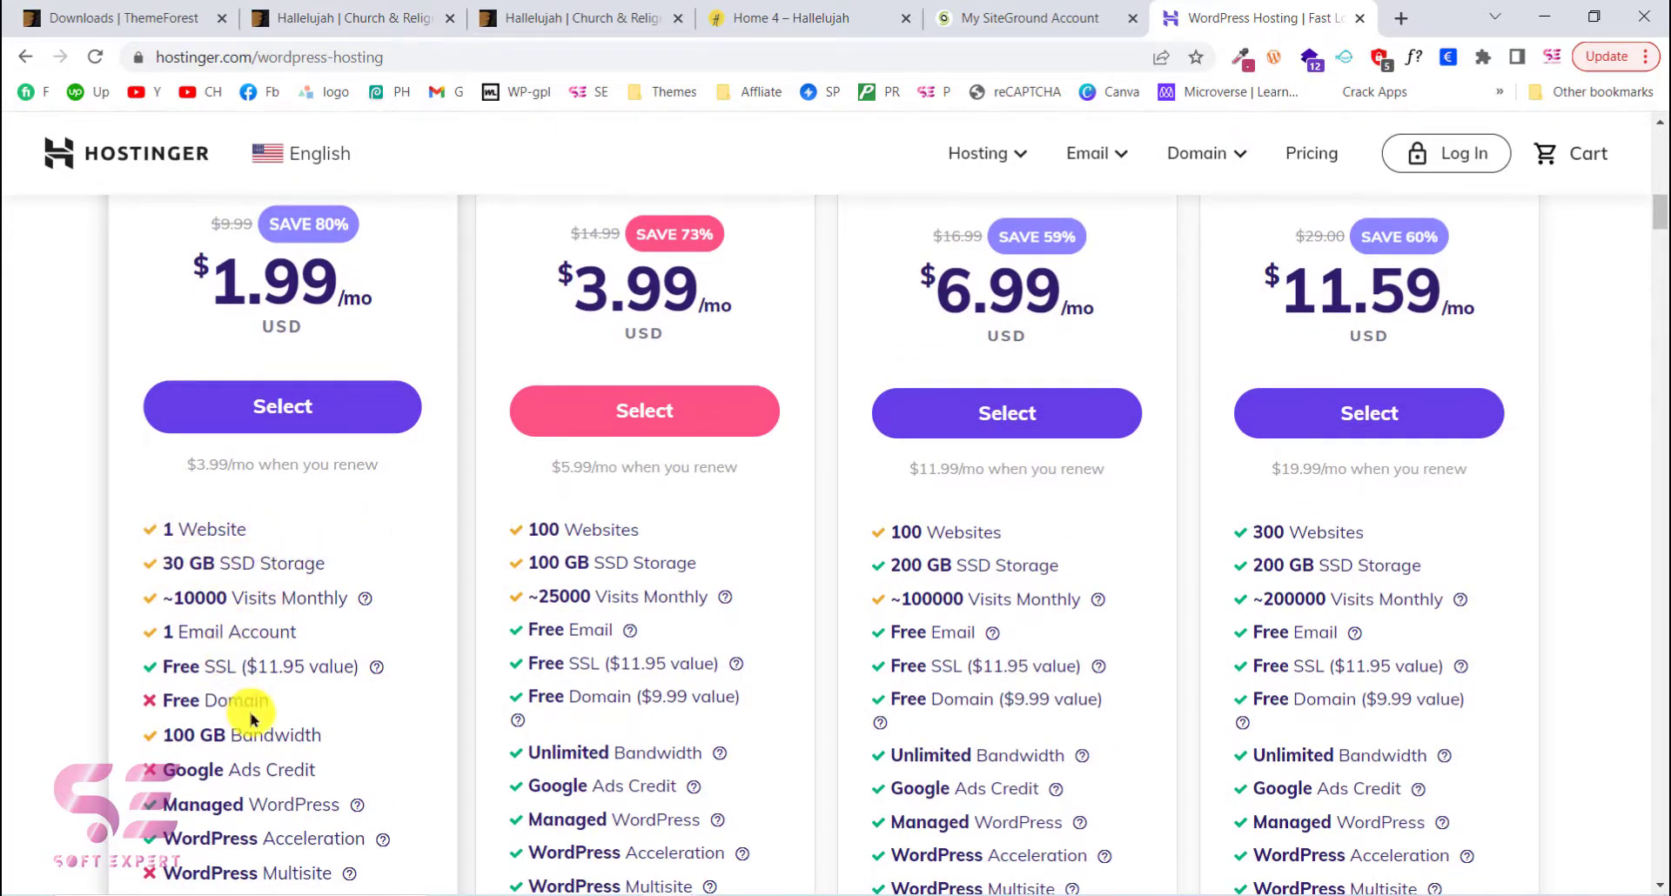
click(215, 659)
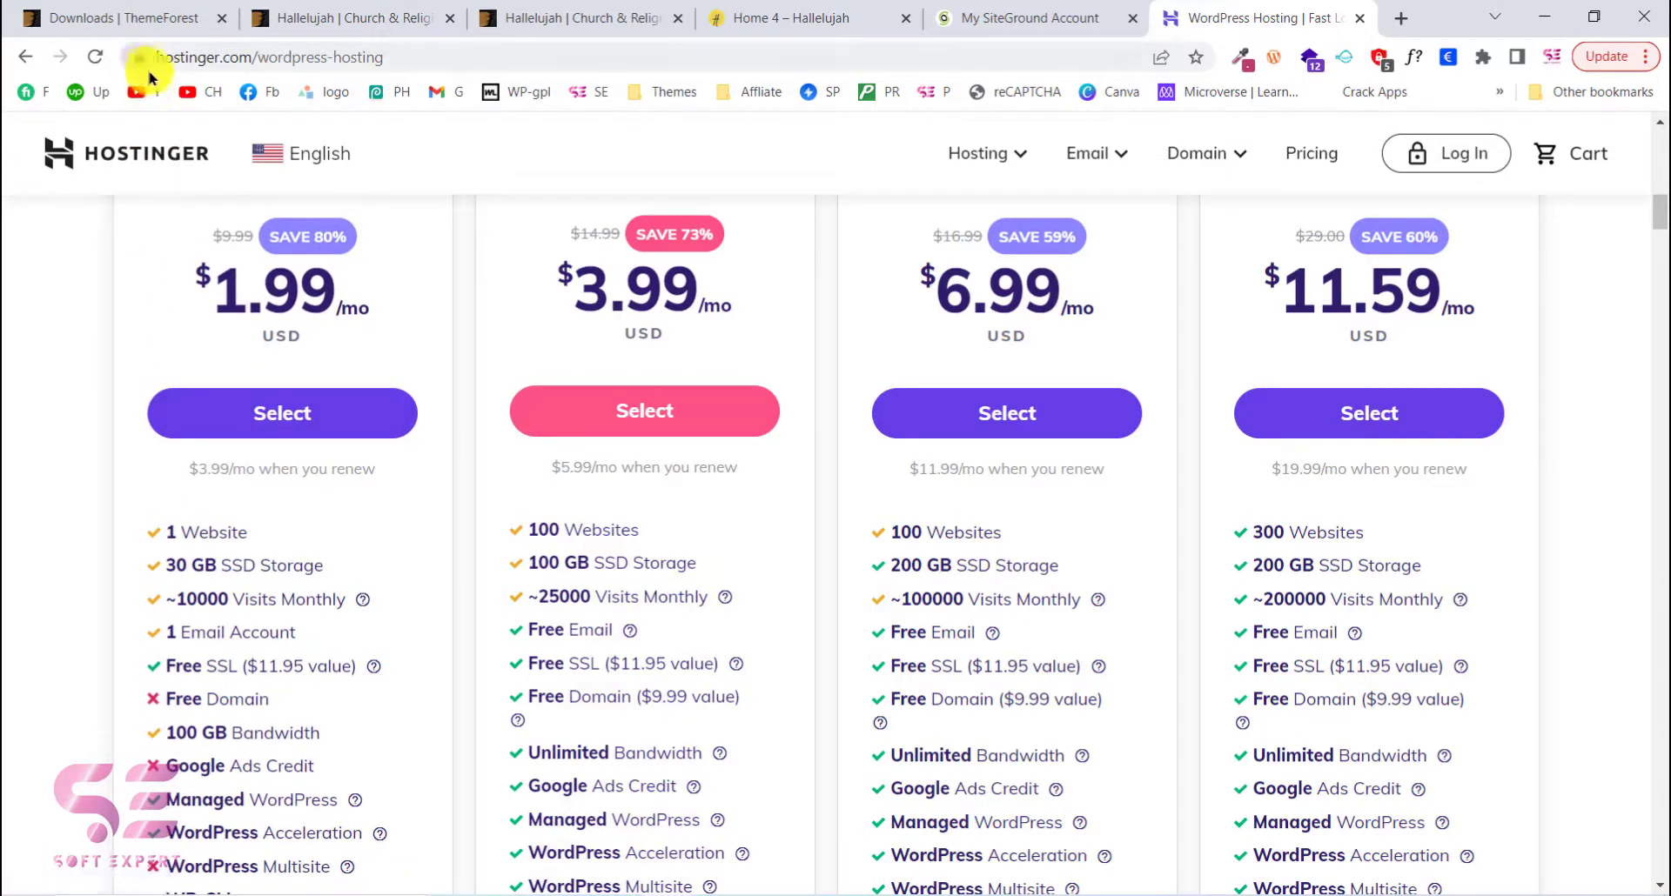
scroll(280, 548, down, 2)
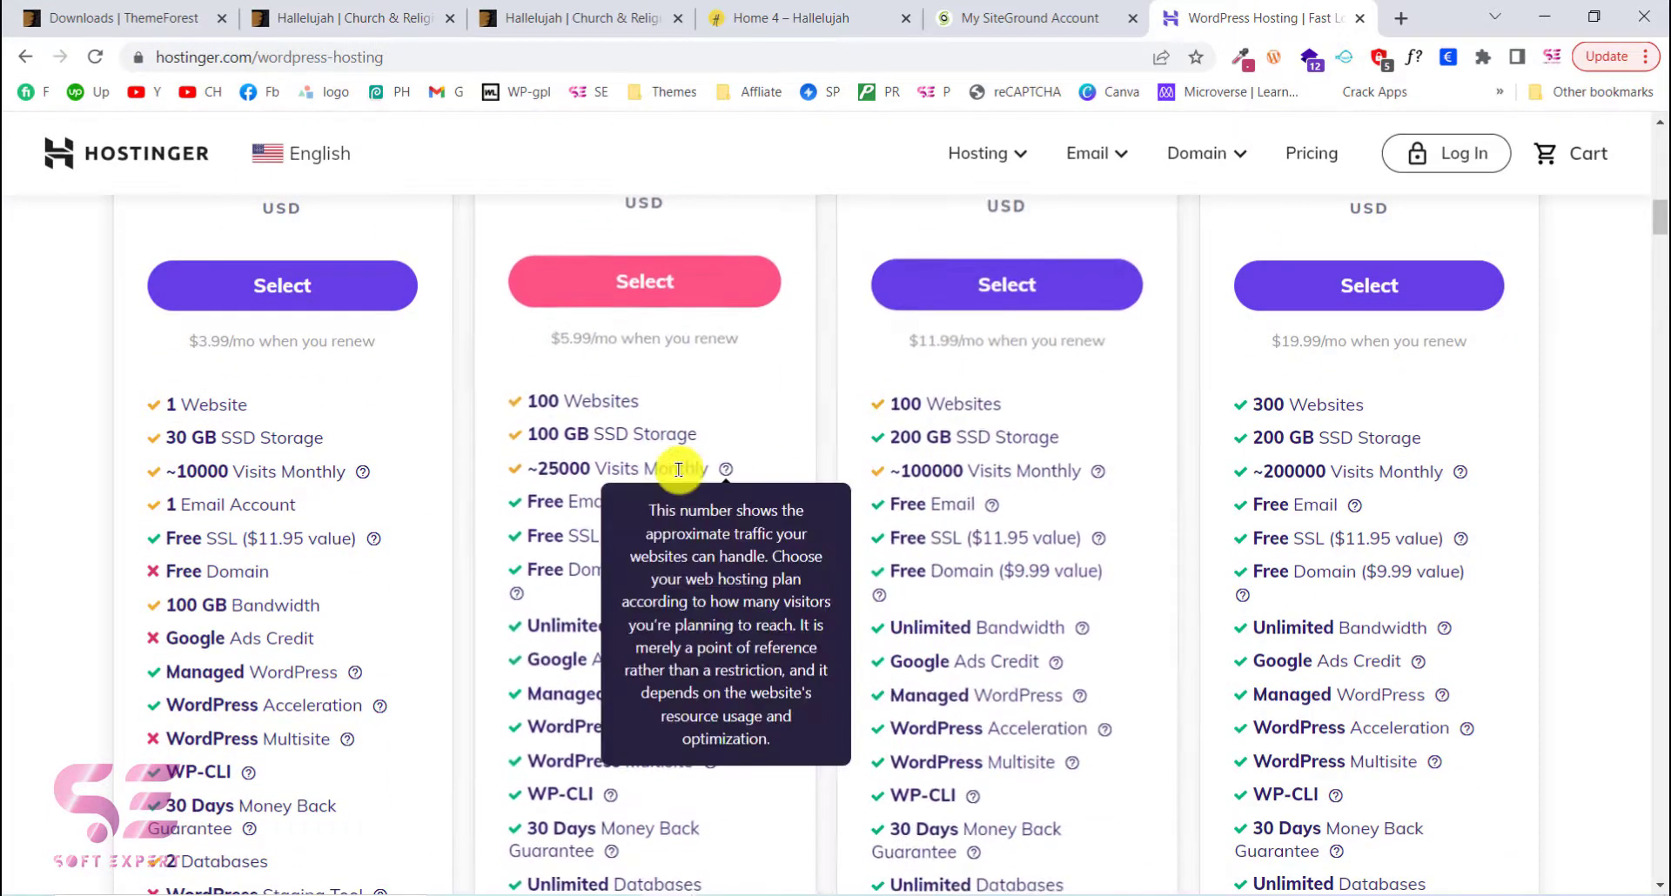
scroll(748, 508, up, 1)
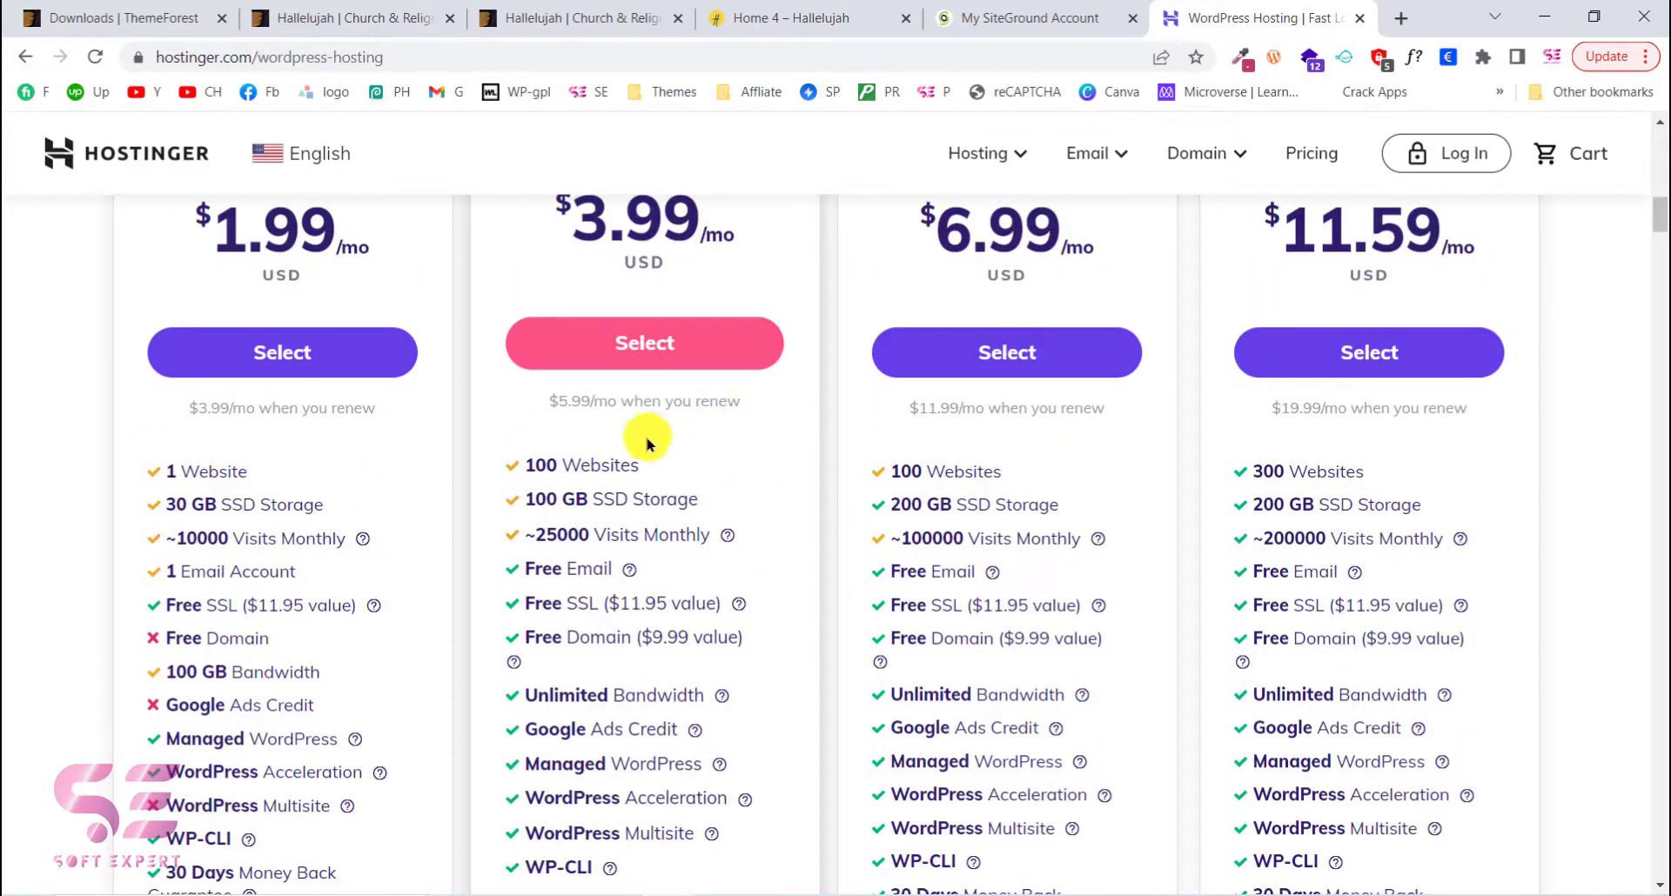
scroll(801, 610, down, 1)
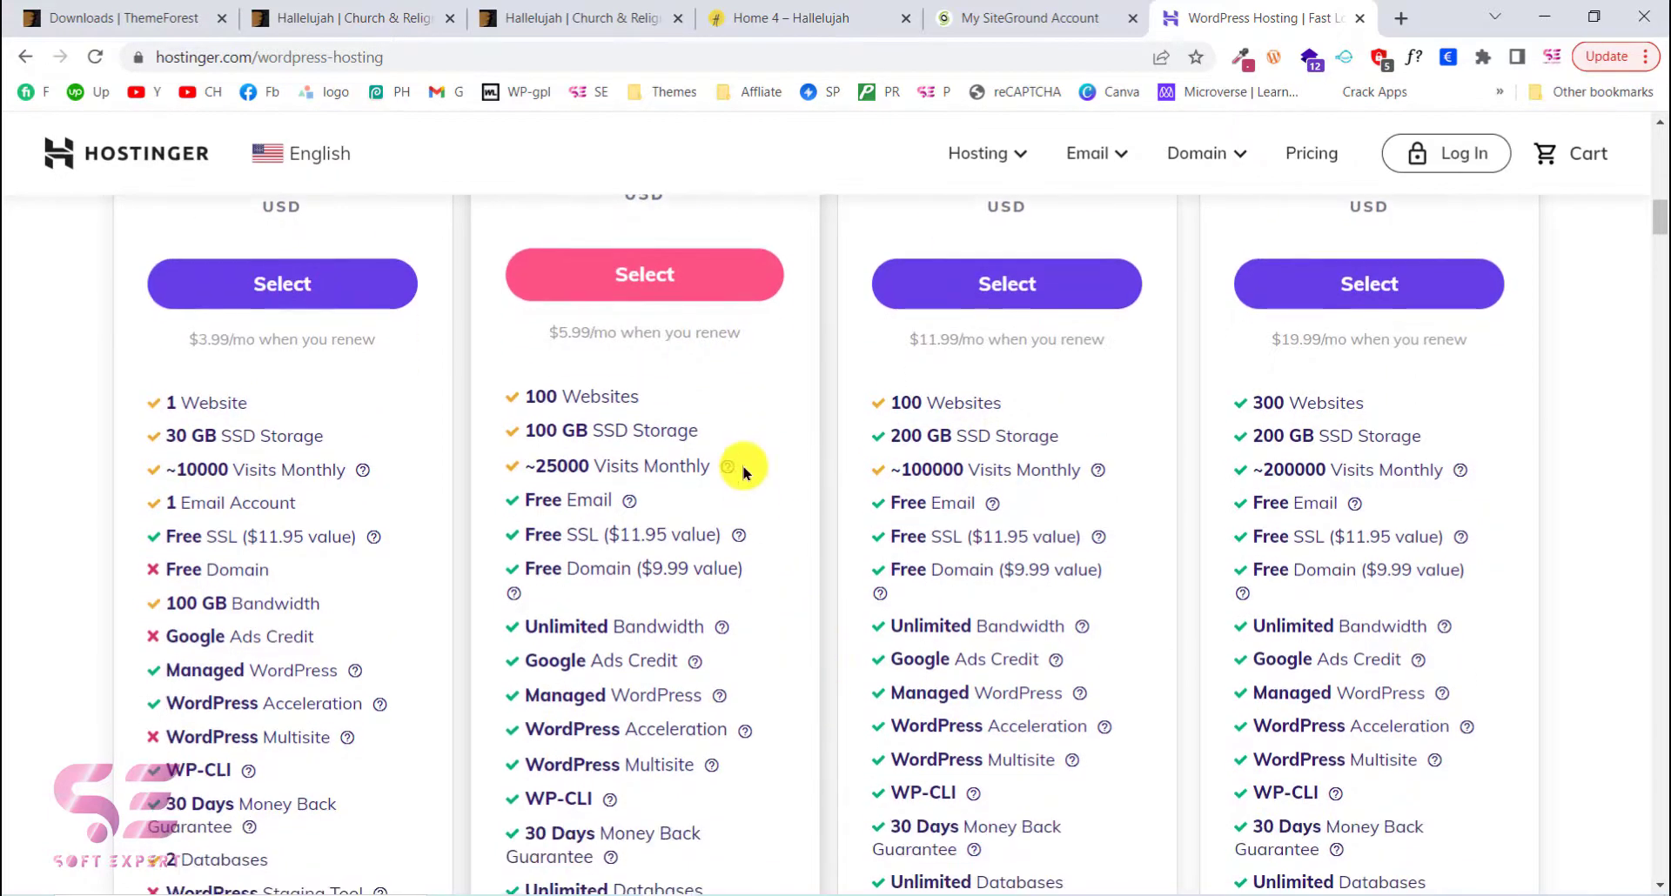
scroll(742, 466, up, 2)
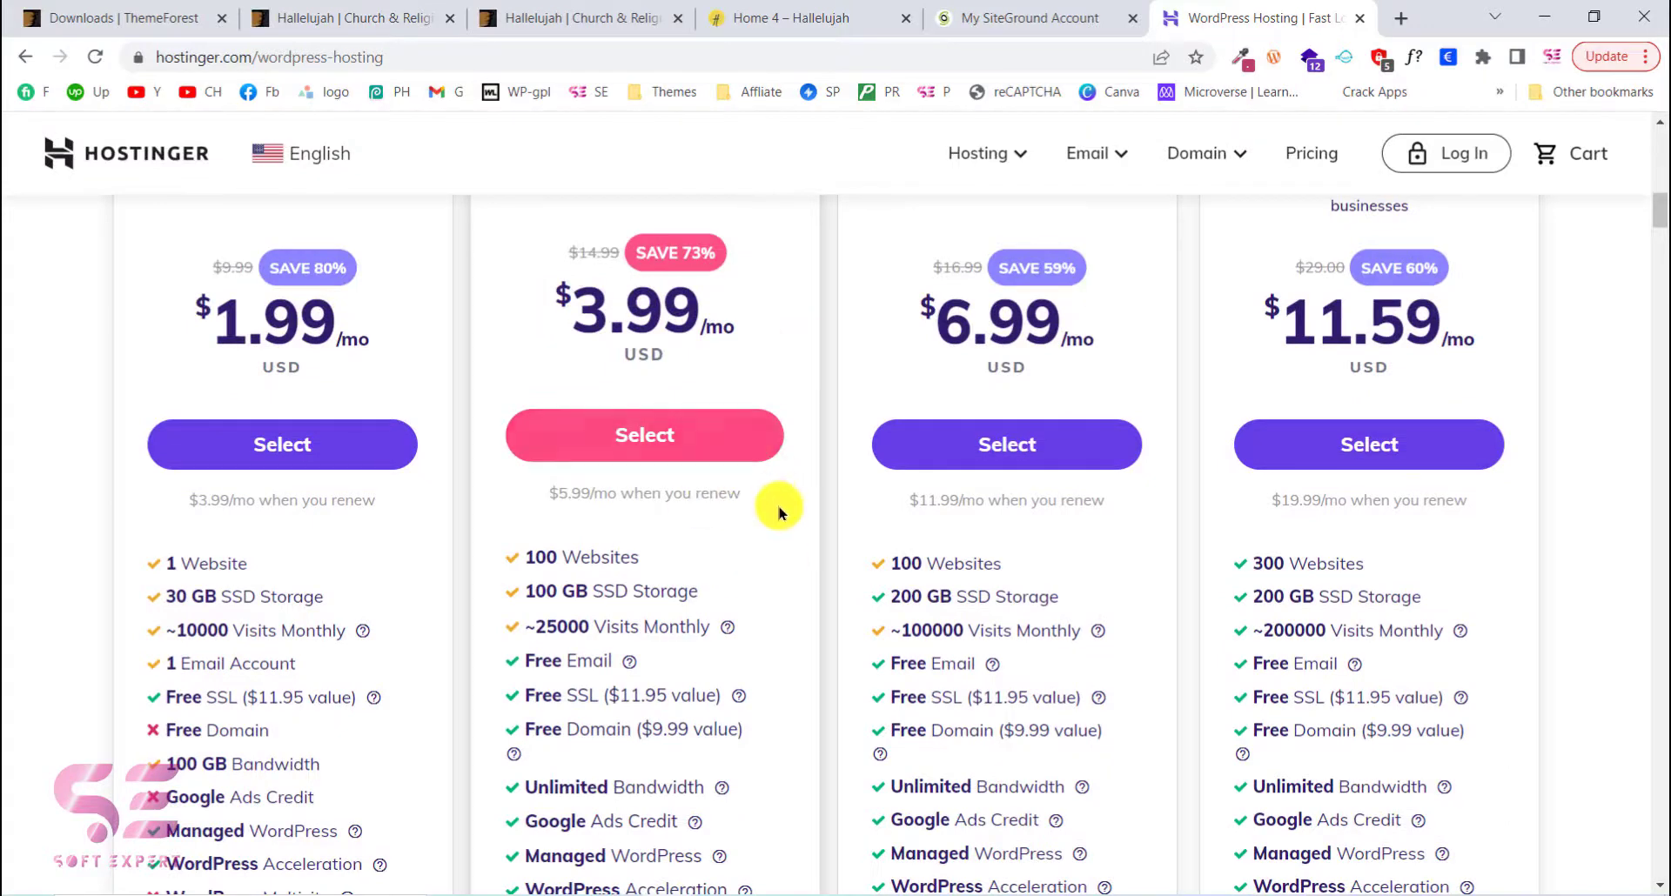
Select the WordPress Starter plan and review its 48-month, $191.52 checkout
click(729, 434)
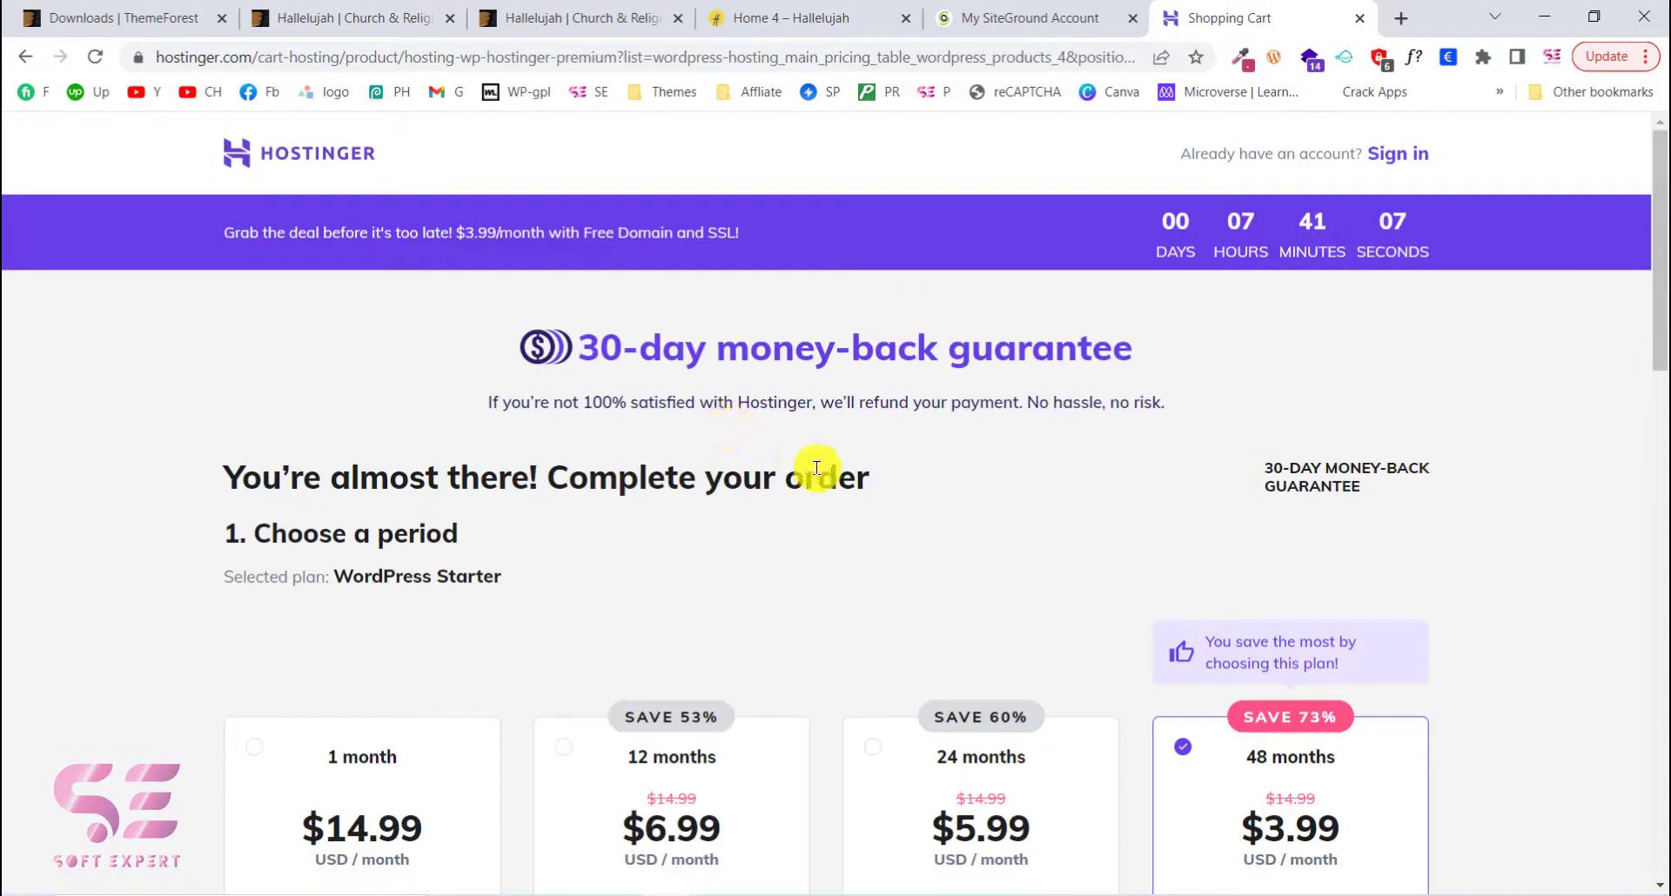
scroll(992, 531, down, 1)
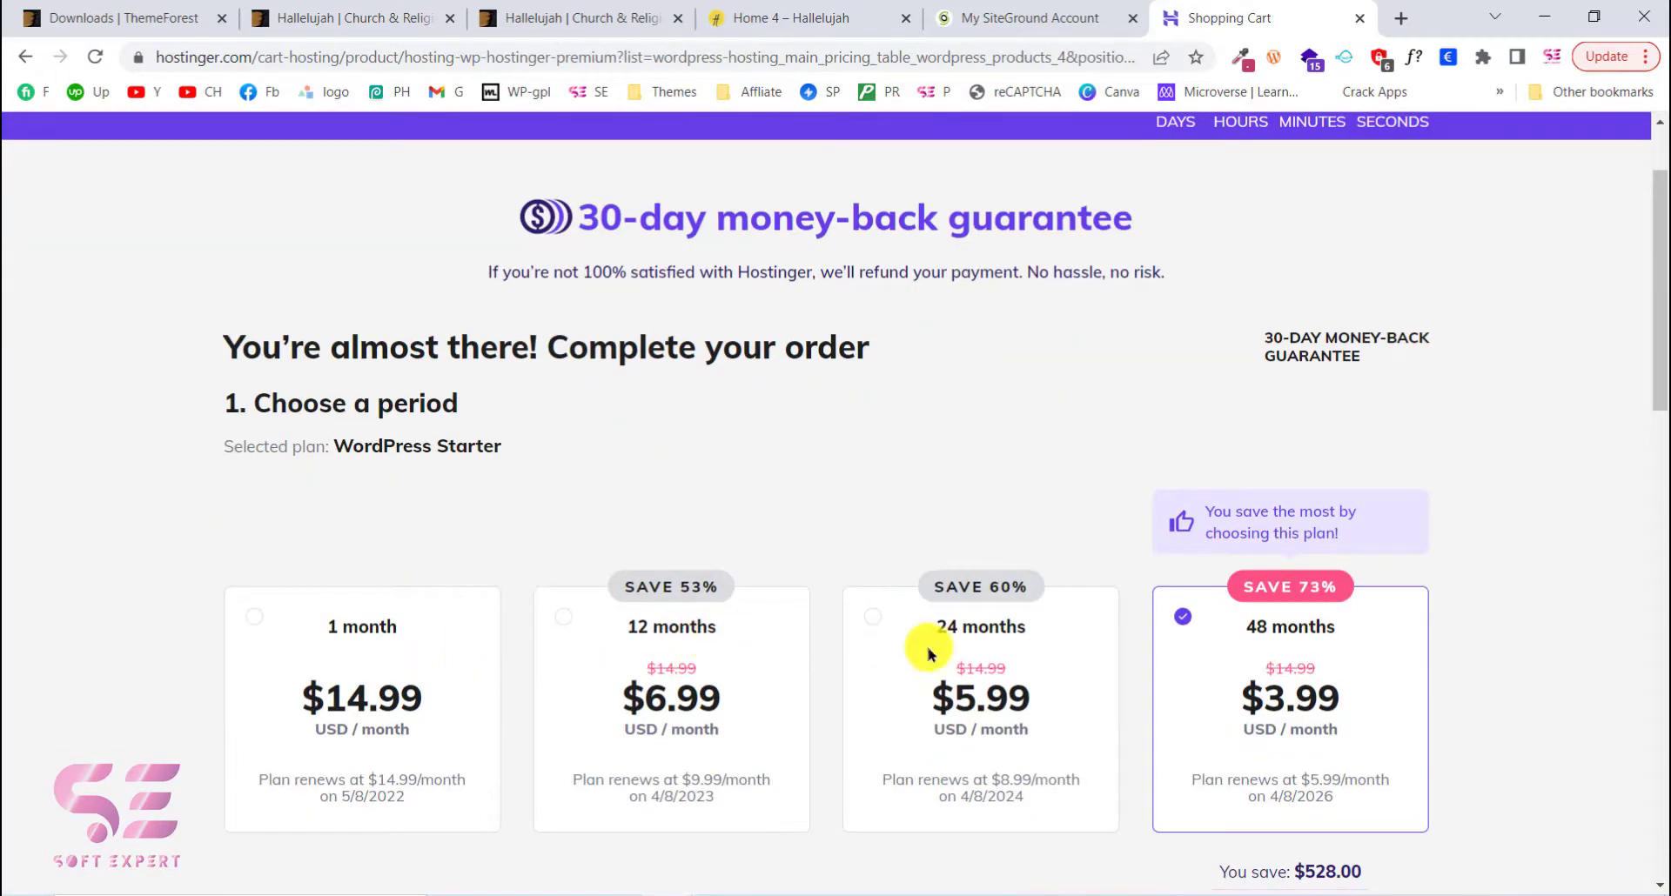
scroll(1287, 653, down, 1)
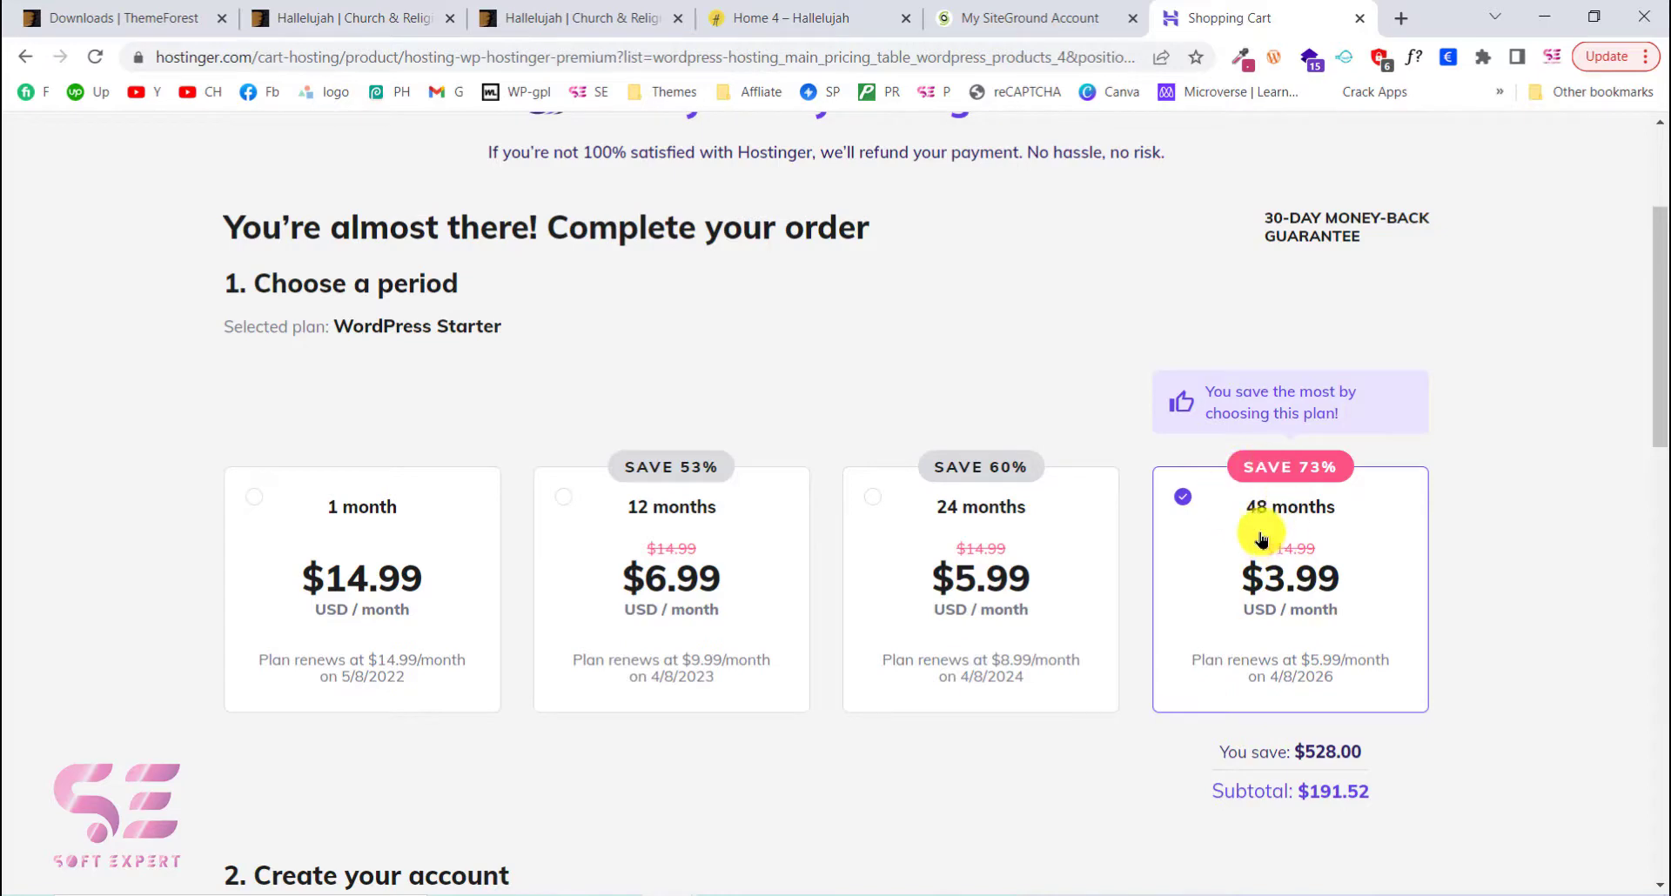
scroll(1425, 741, down, 2)
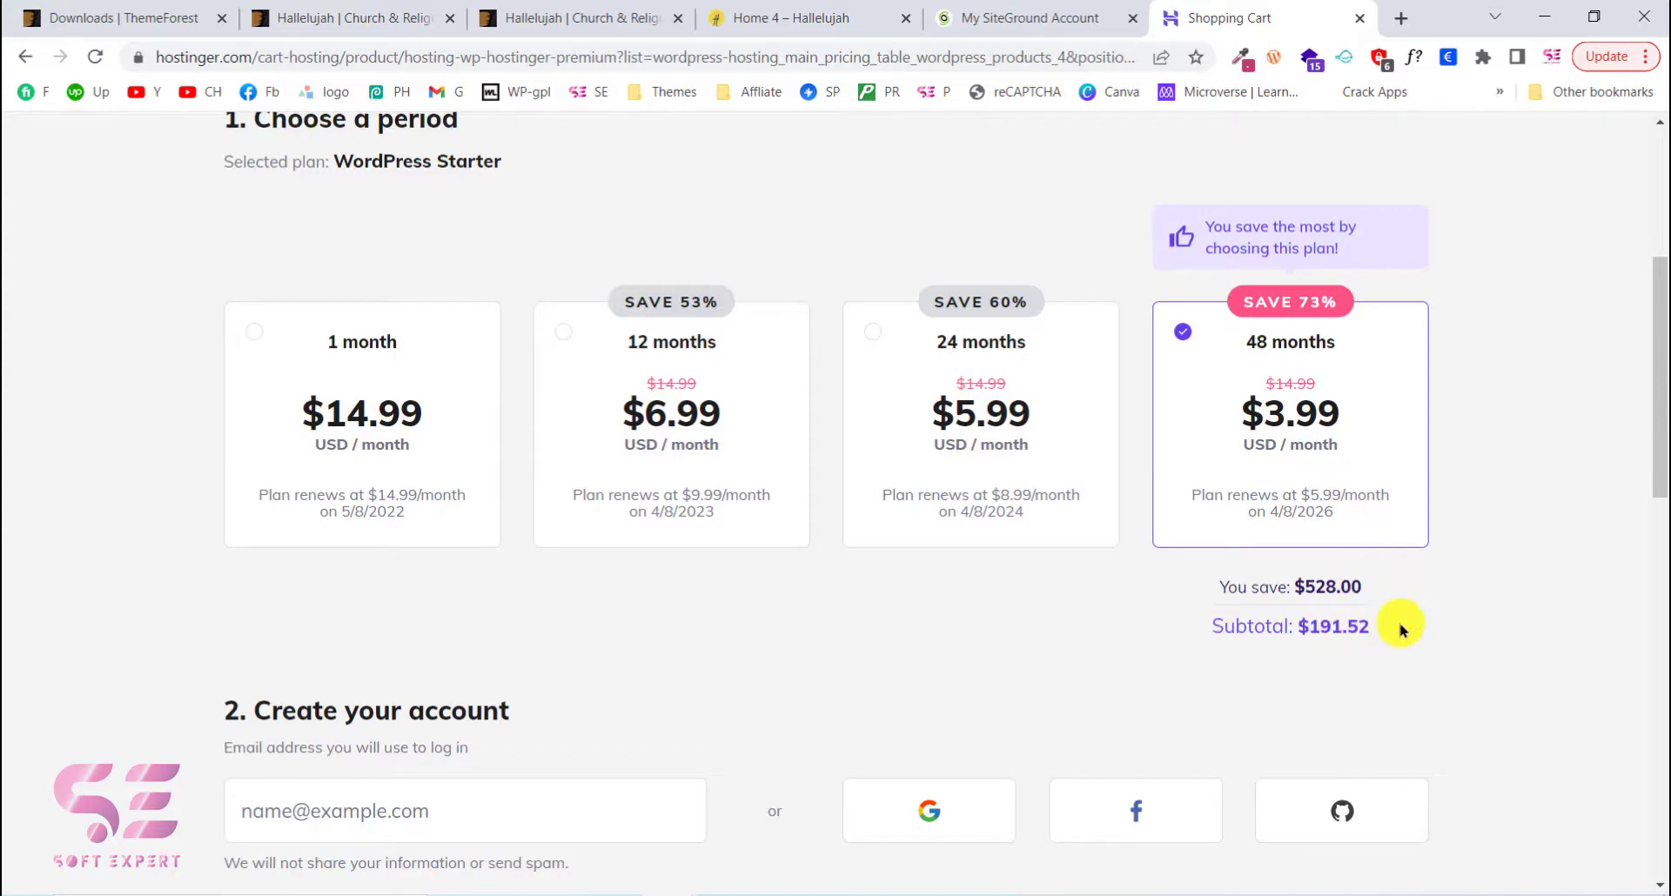
scroll(997, 687, down, 2)
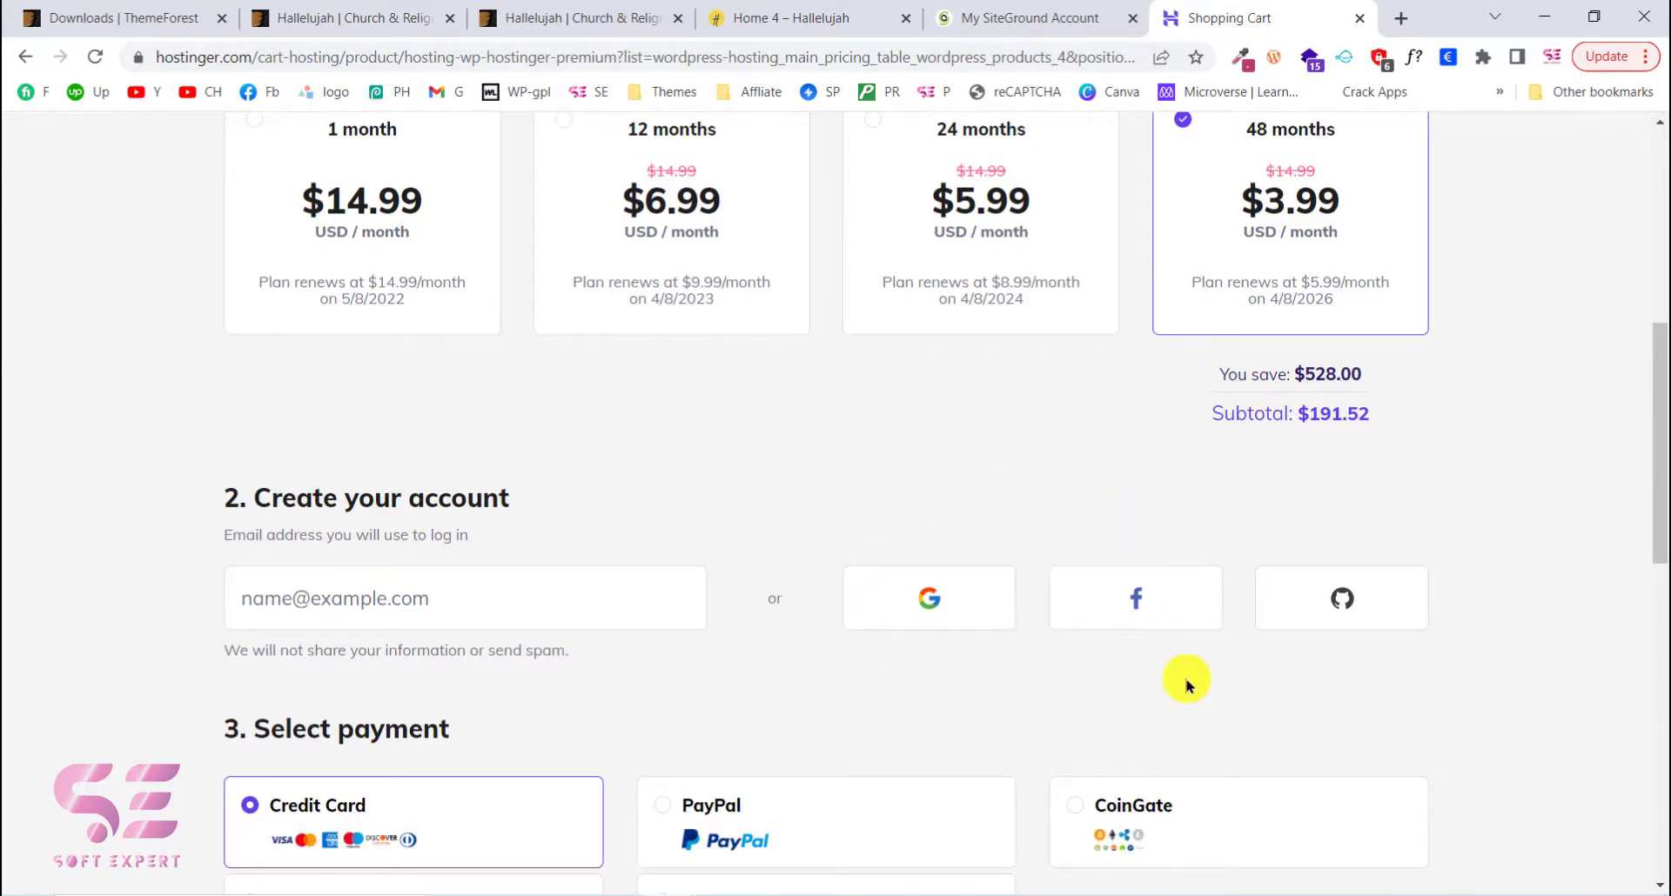
Scroll down to the payment fields, then switch to the SiteGround websites list
scroll(1184, 677, down, 3)
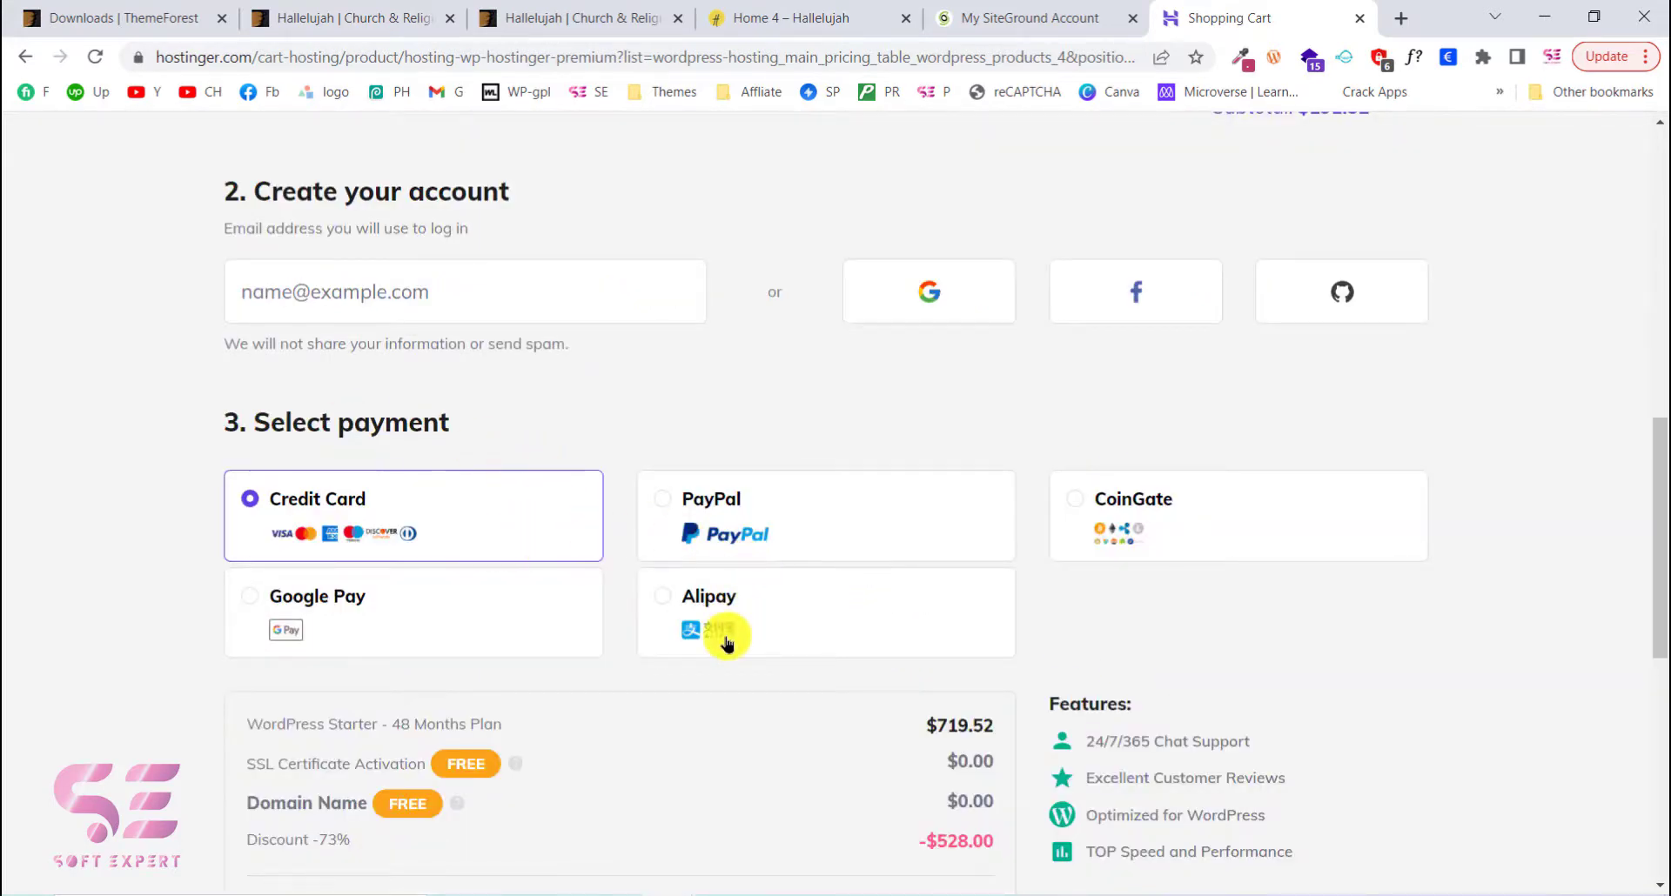
scroll(722, 639, down, 3)
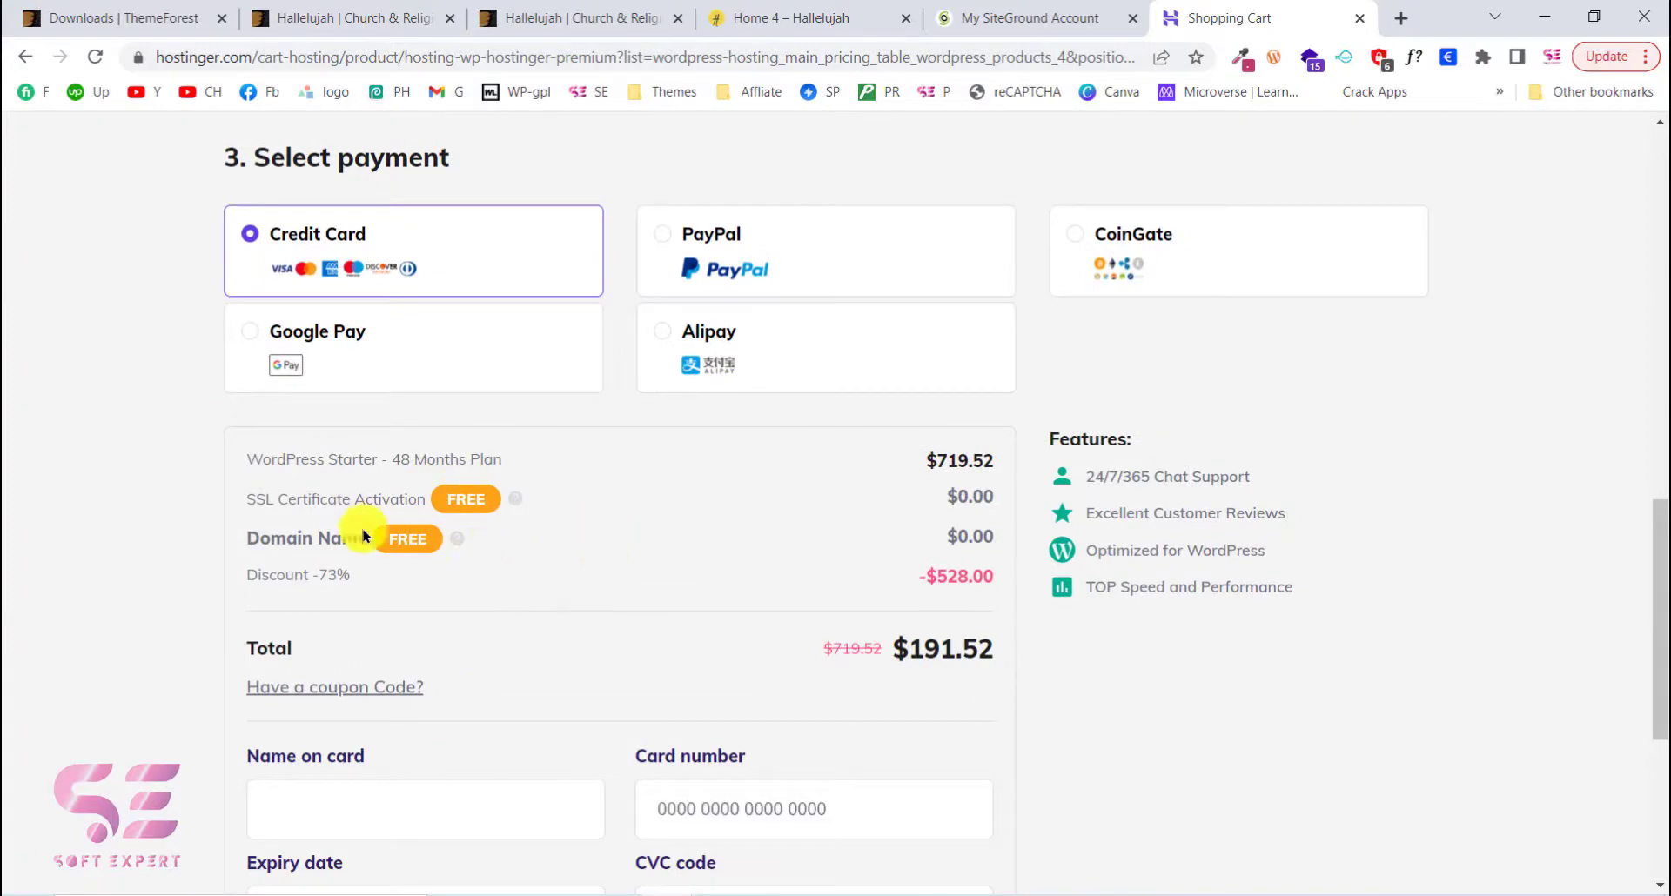
scroll(683, 649, down, 3)
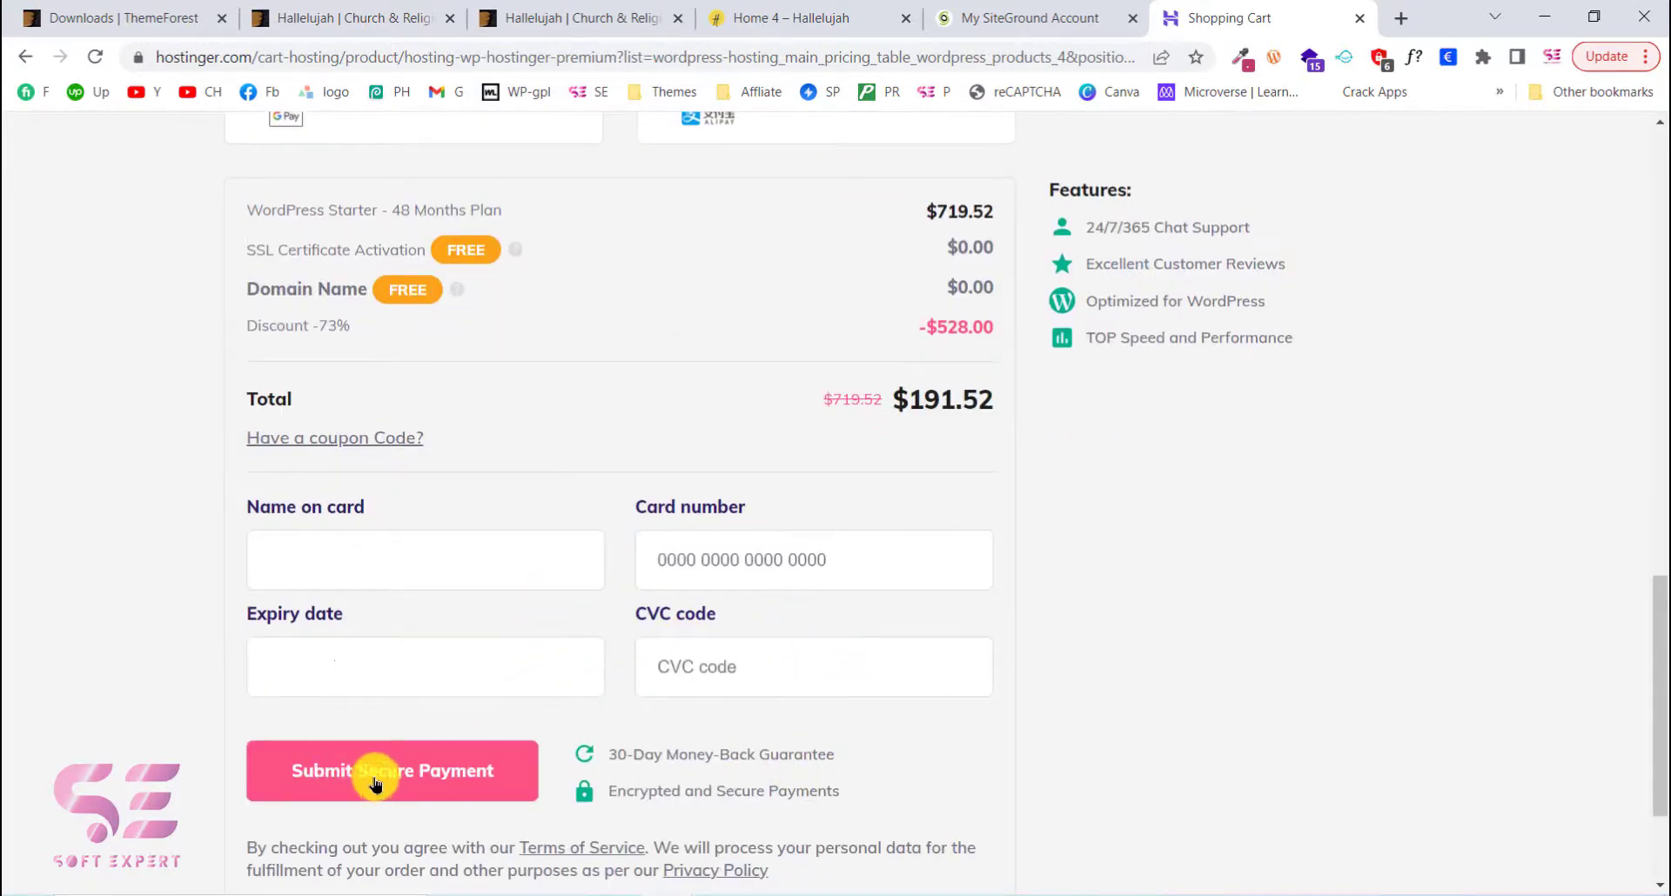
scroll(958, 660, down, 1)
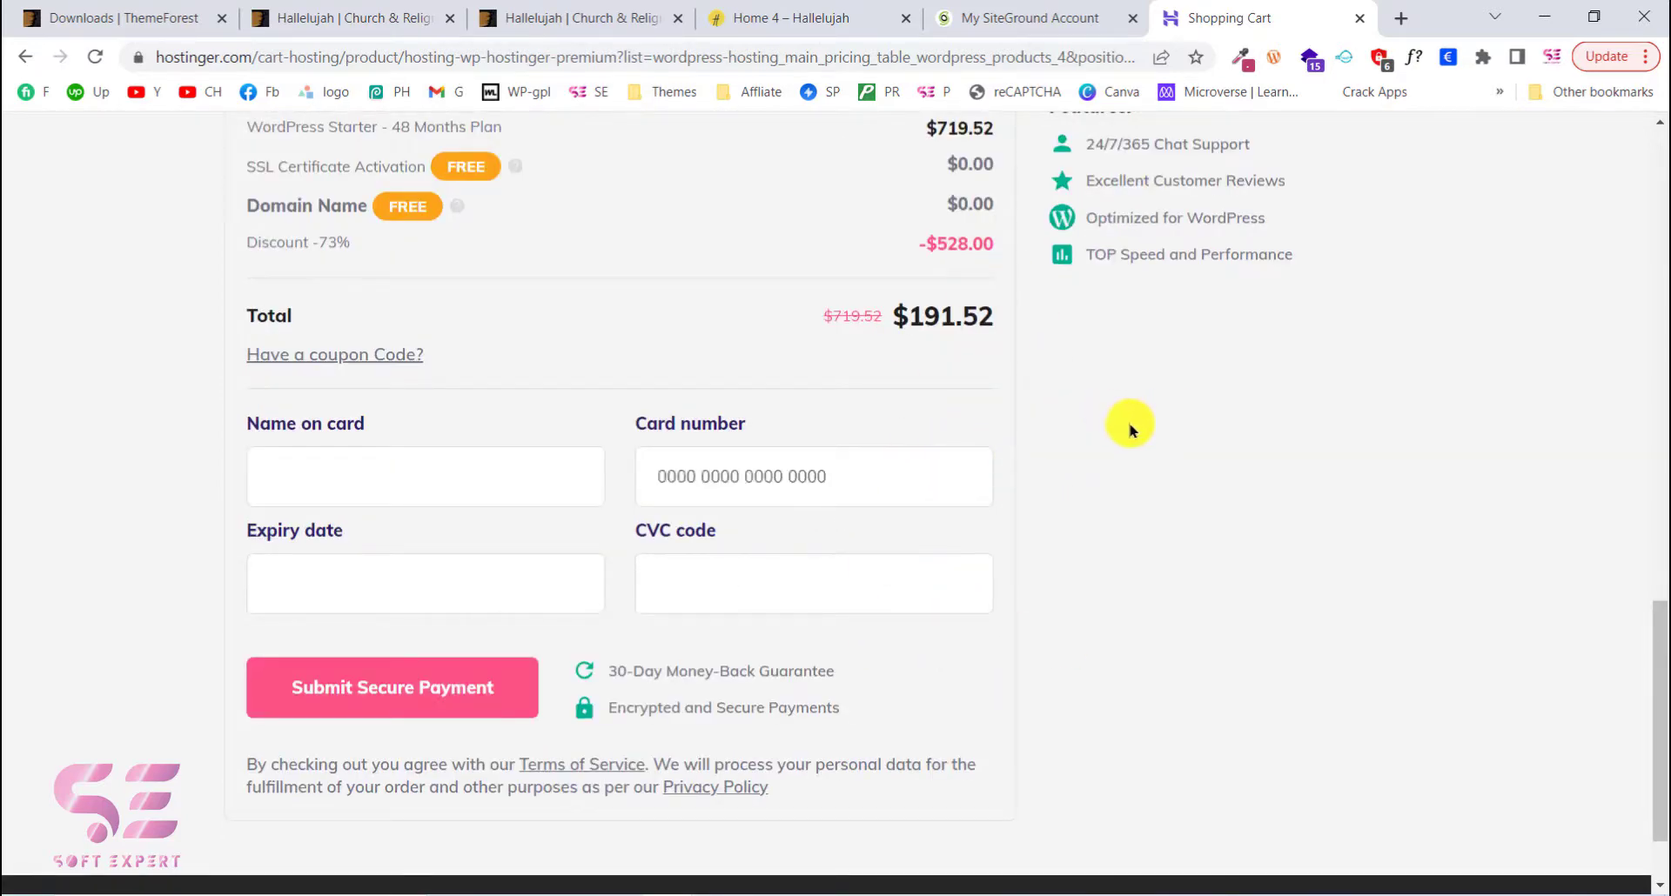
click(1216, 439)
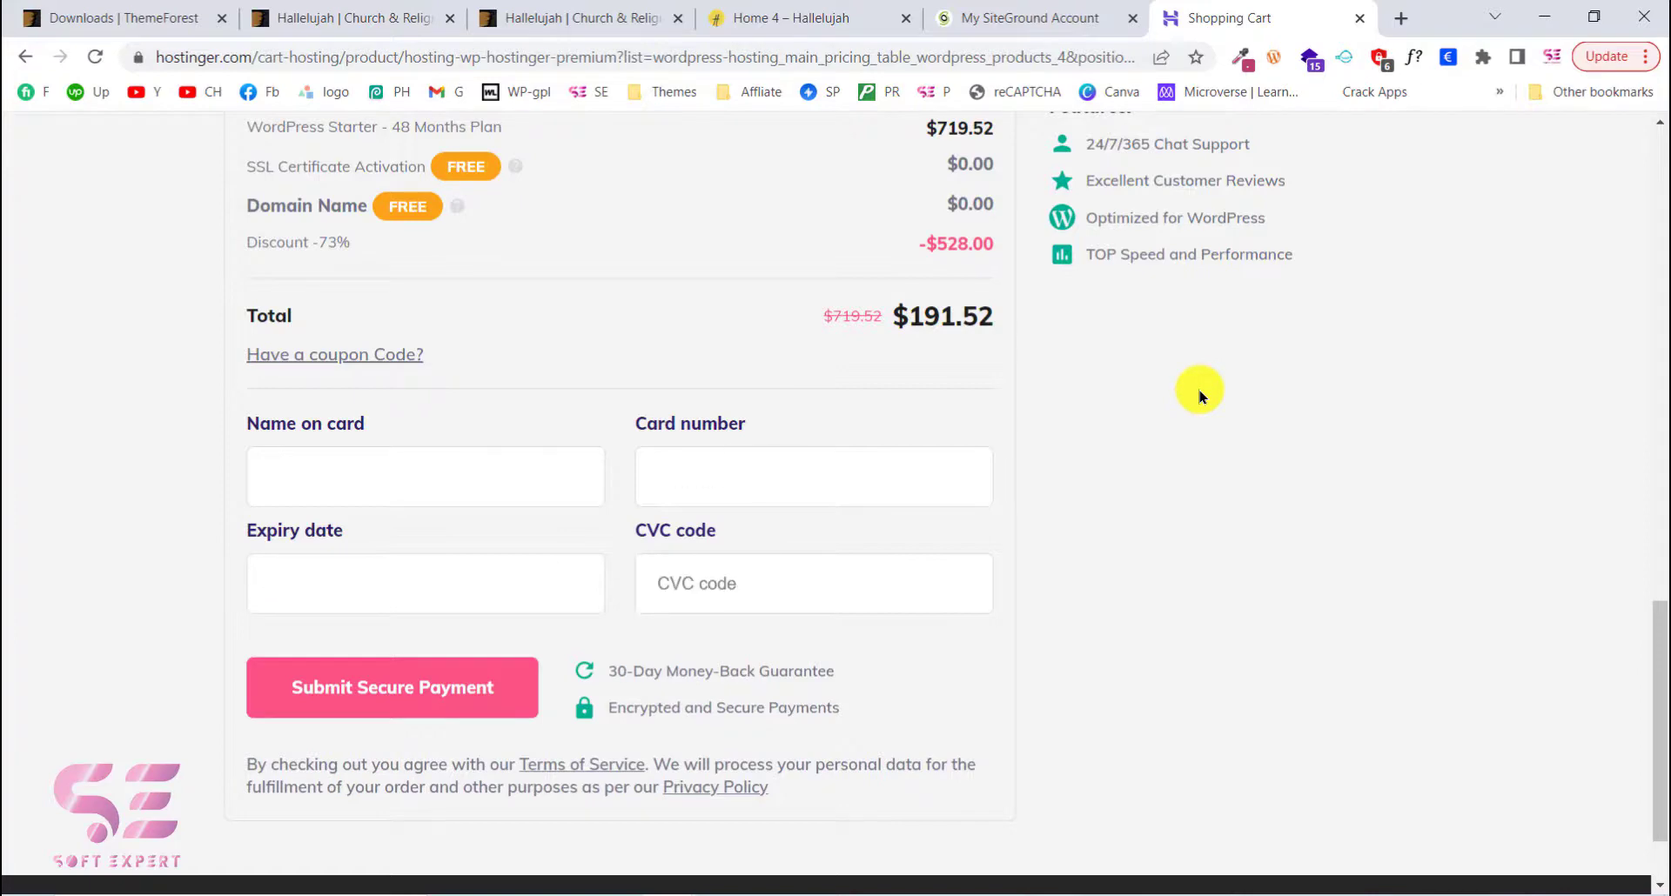
click(1018, 28)
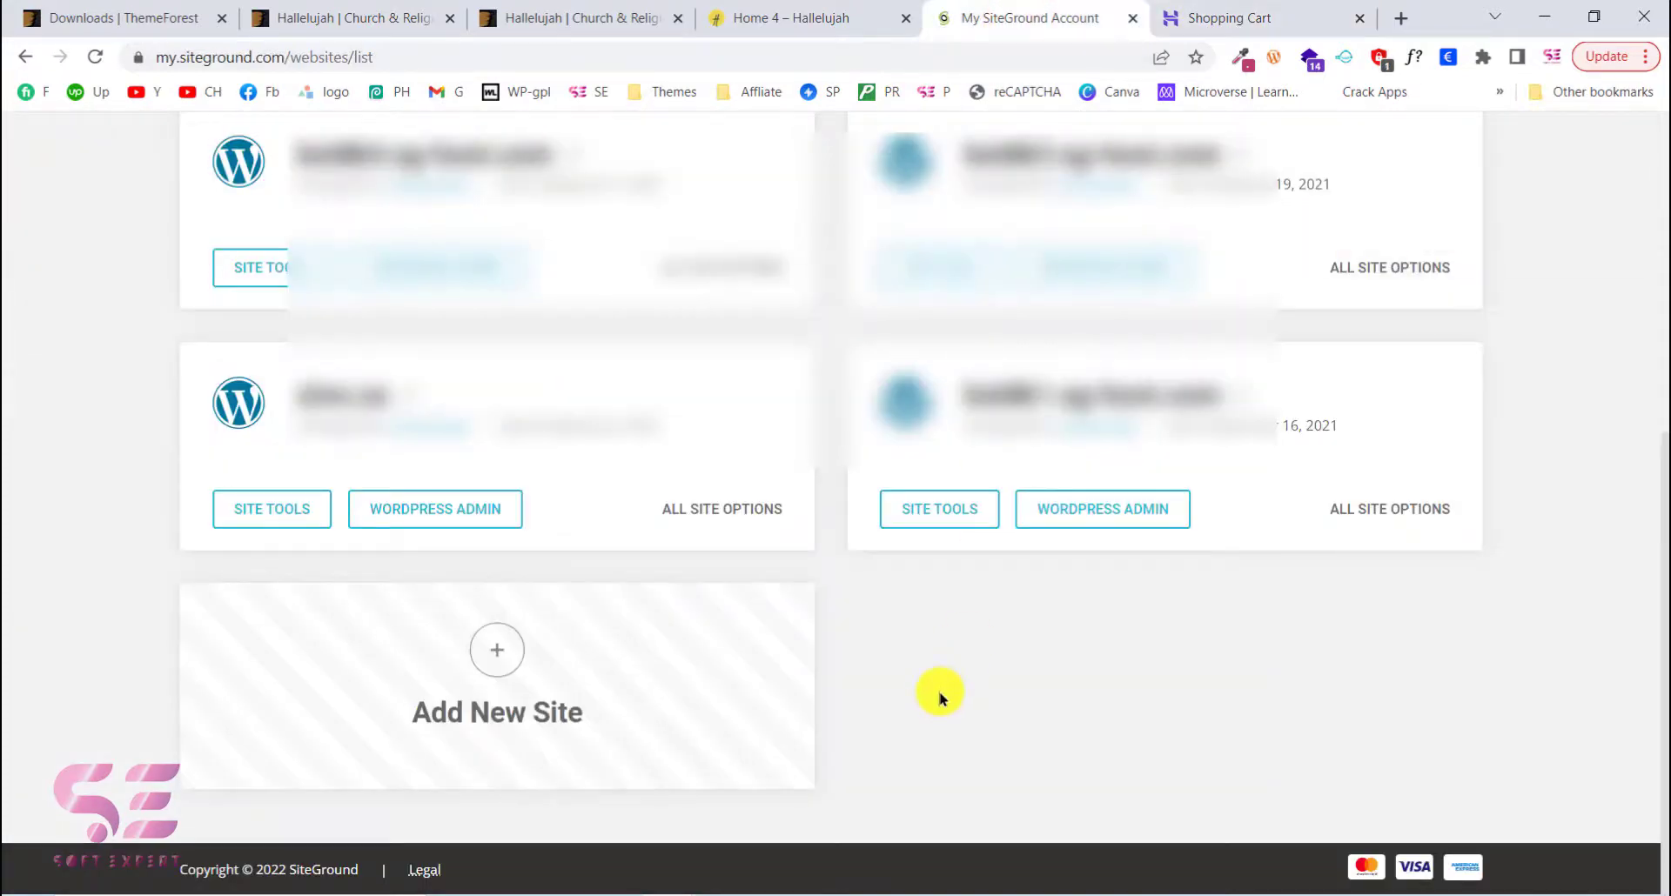
Start a new SiteGround website on the free temporary domain boldk7.sg-host.com
click(514, 668)
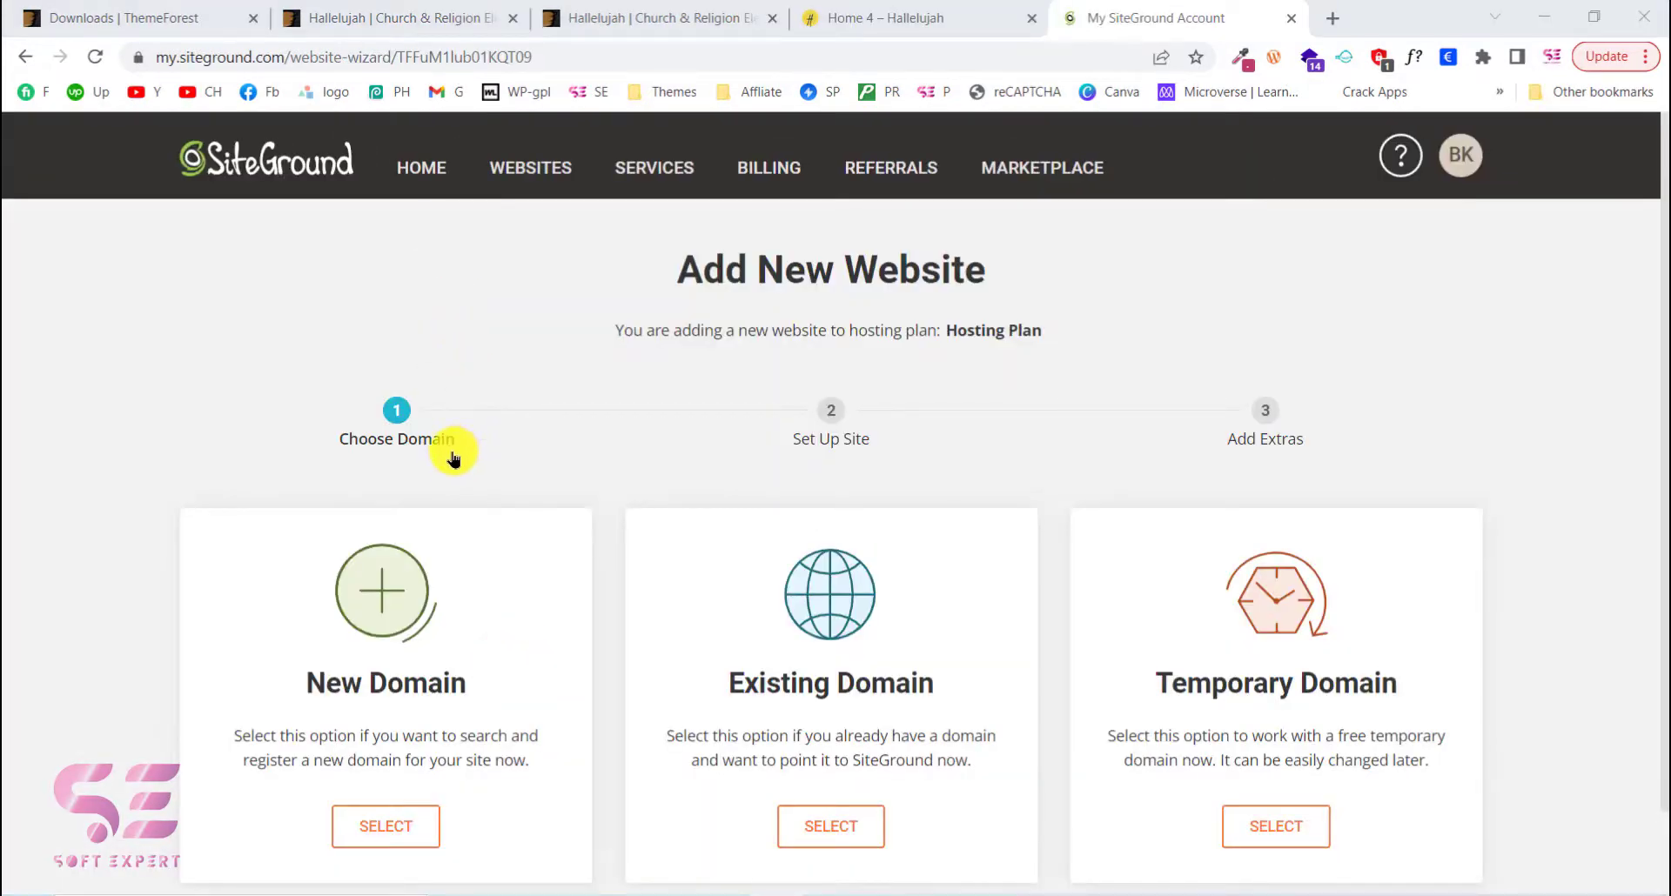
scroll(444, 457, down, 1)
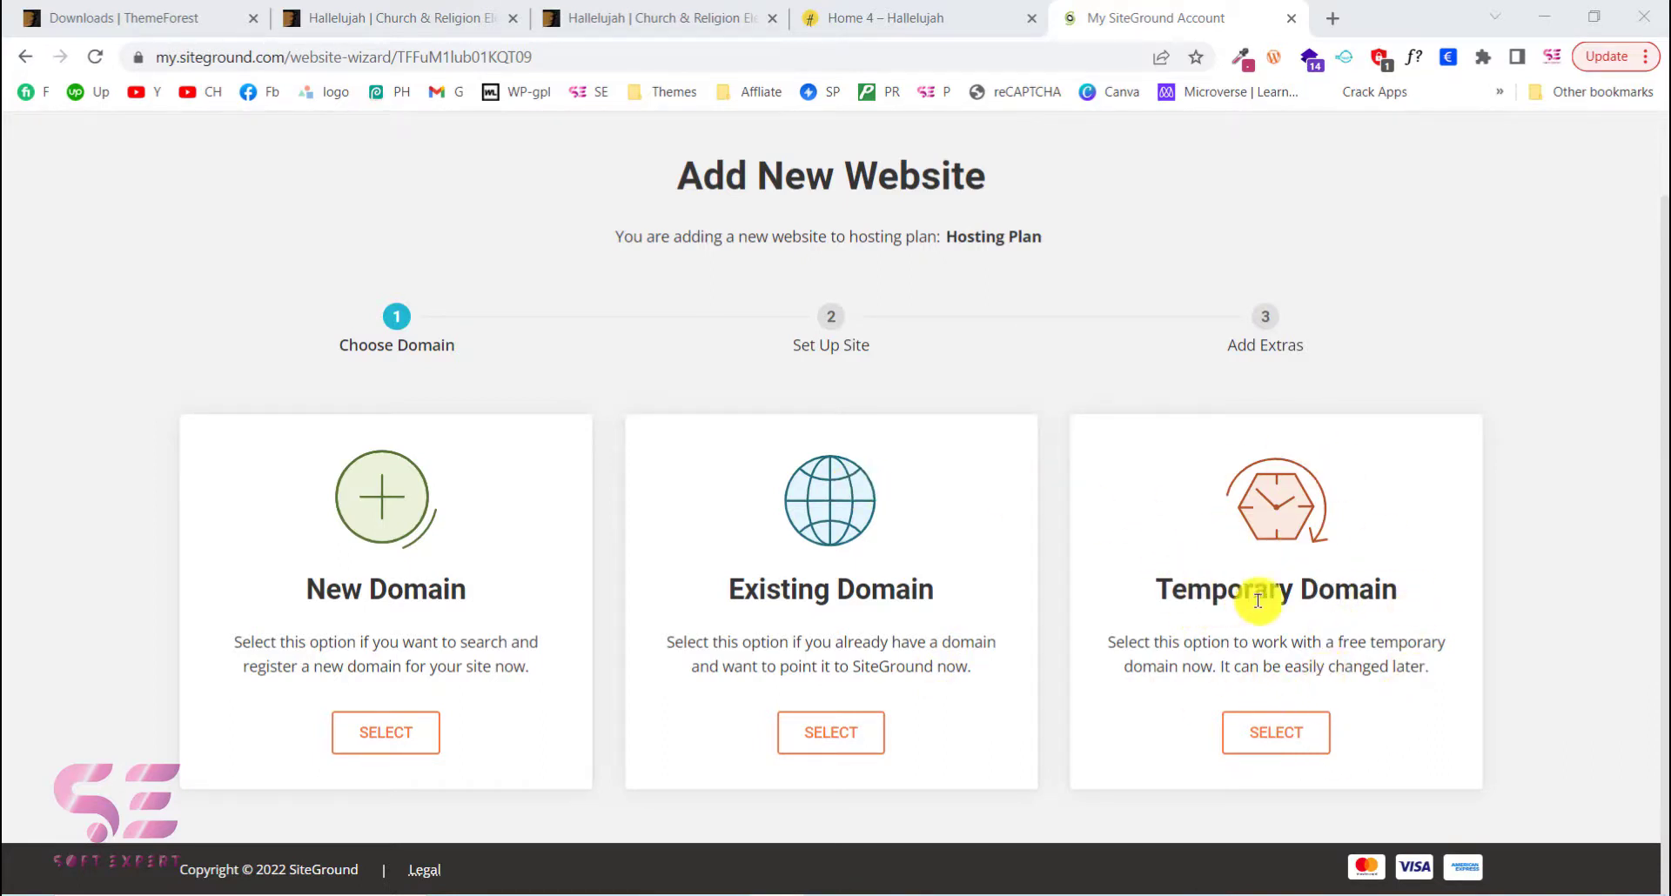
click(1290, 739)
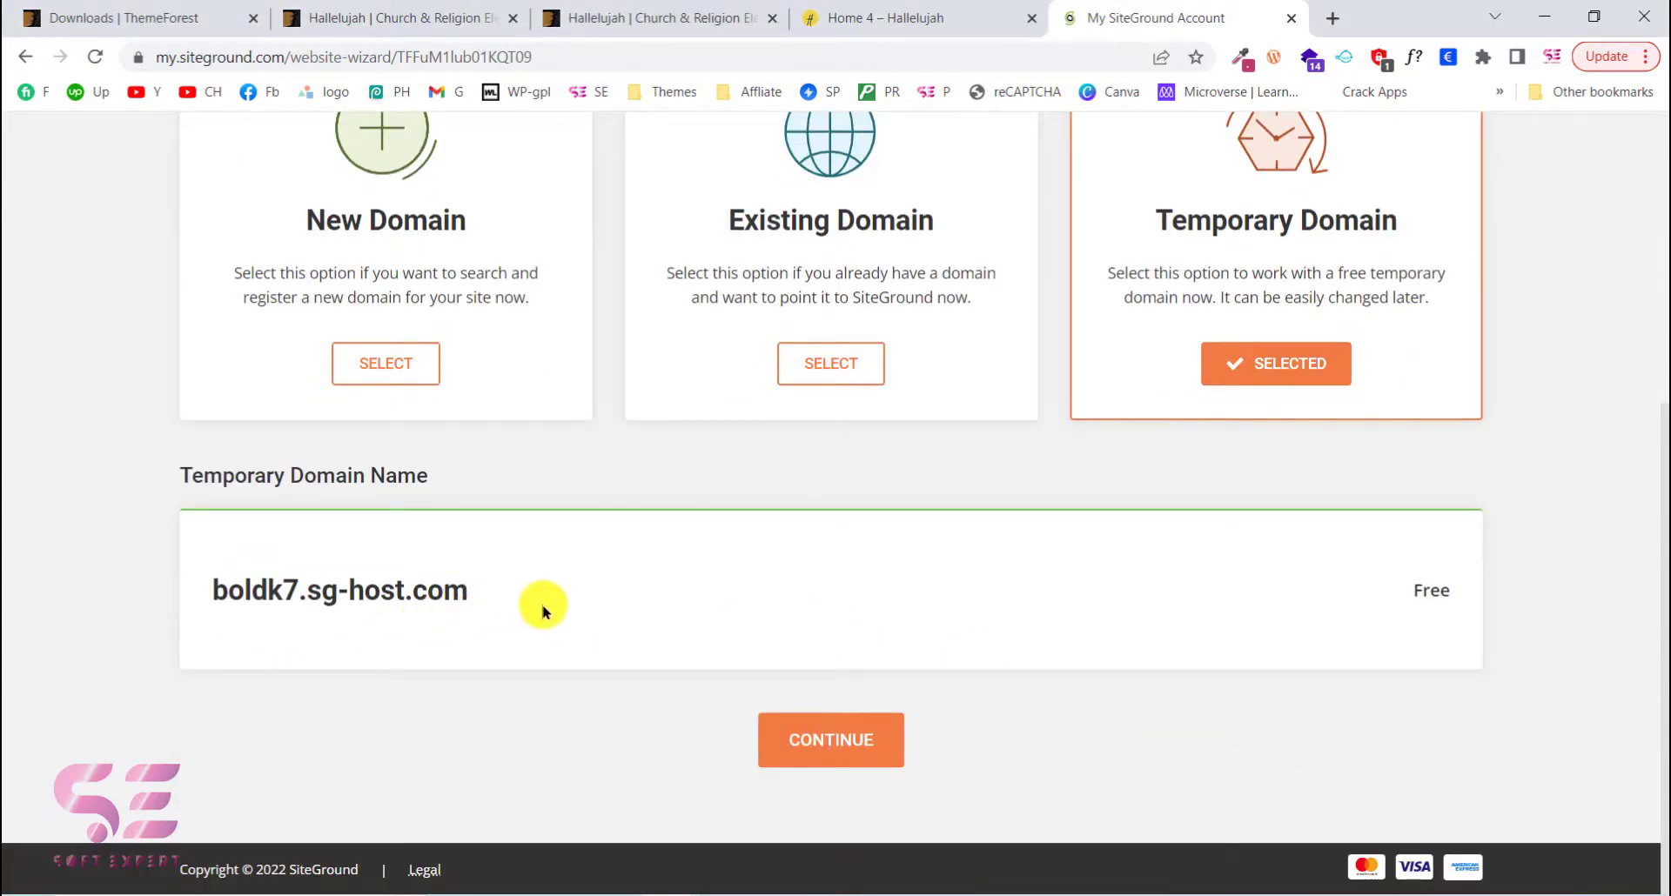
click(859, 753)
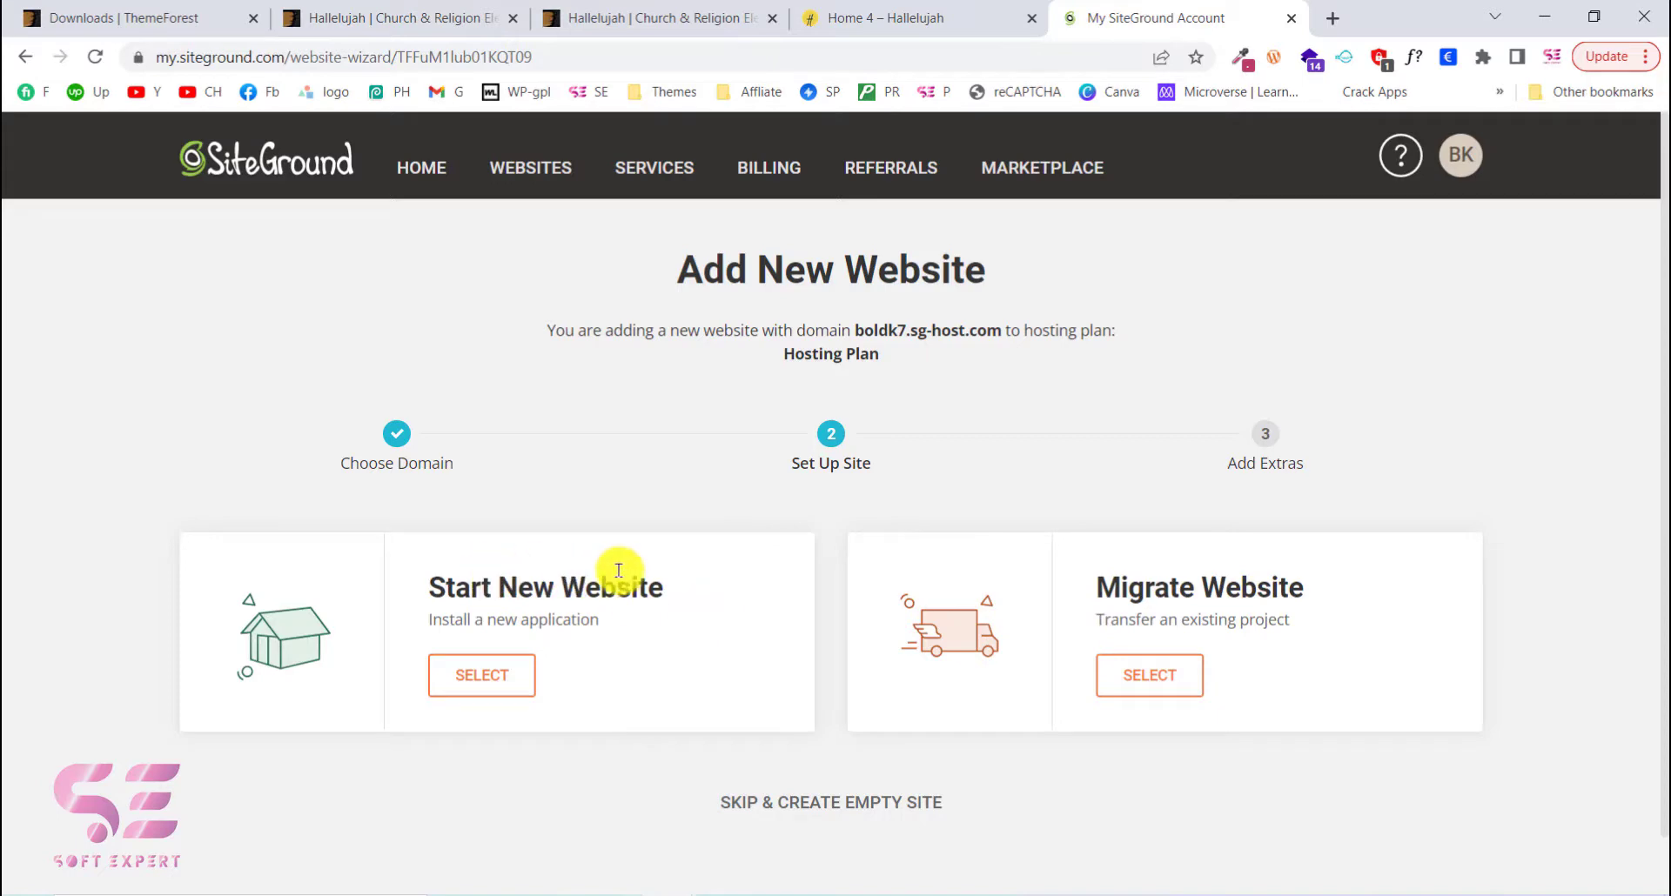
Create a brand-new WordPress site with a generated admin password, finishing without extras
click(481, 677)
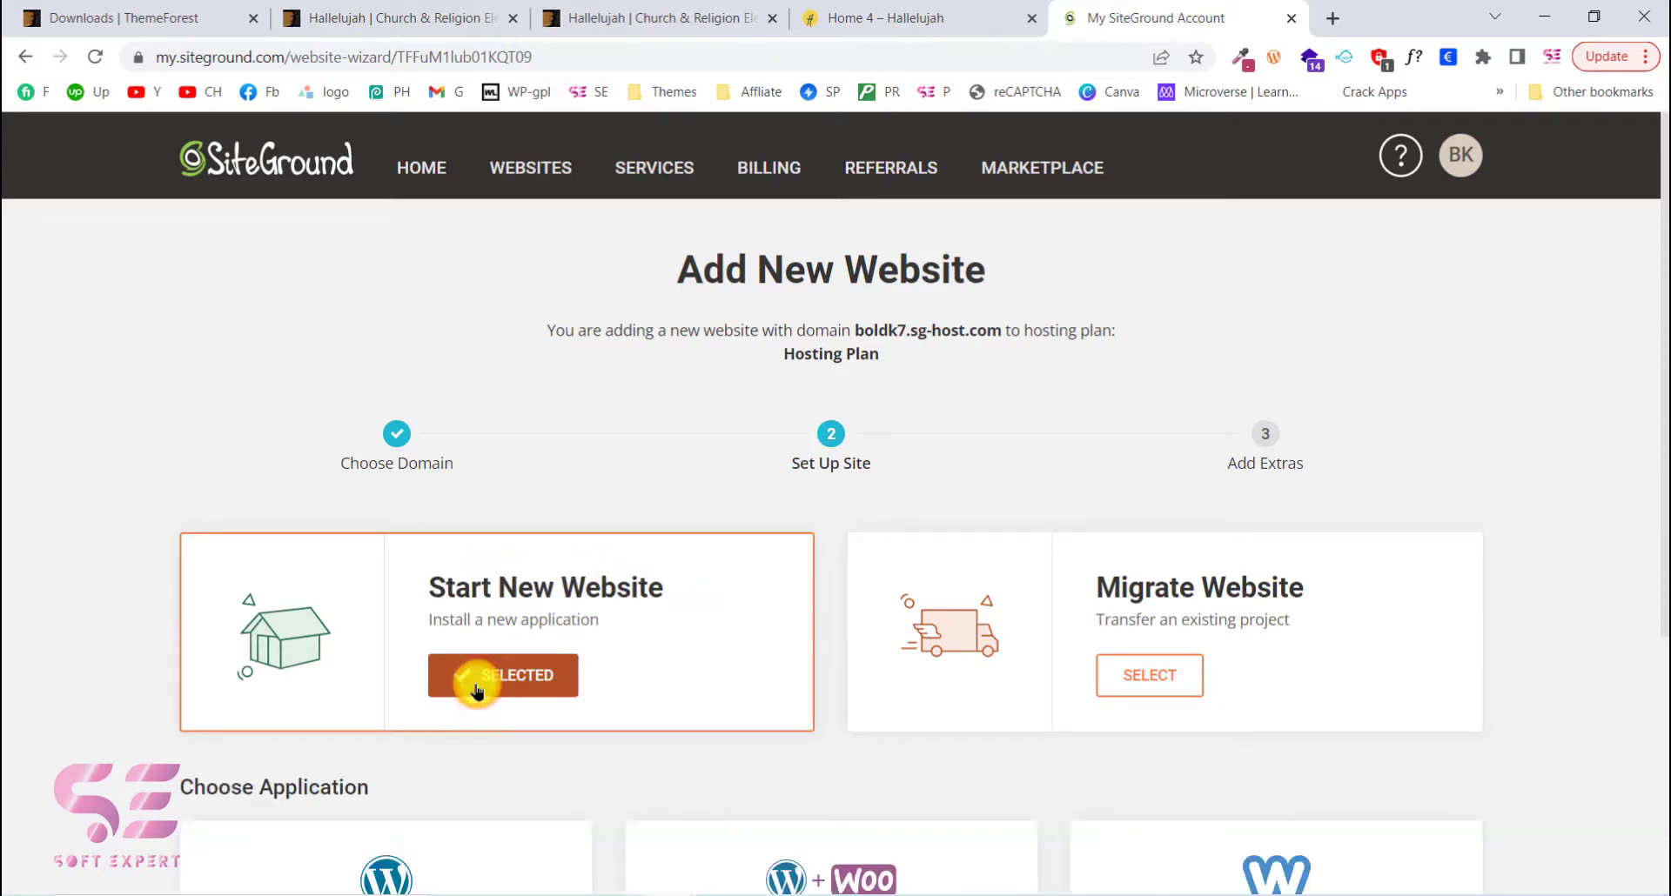
scroll(670, 809, down, 4)
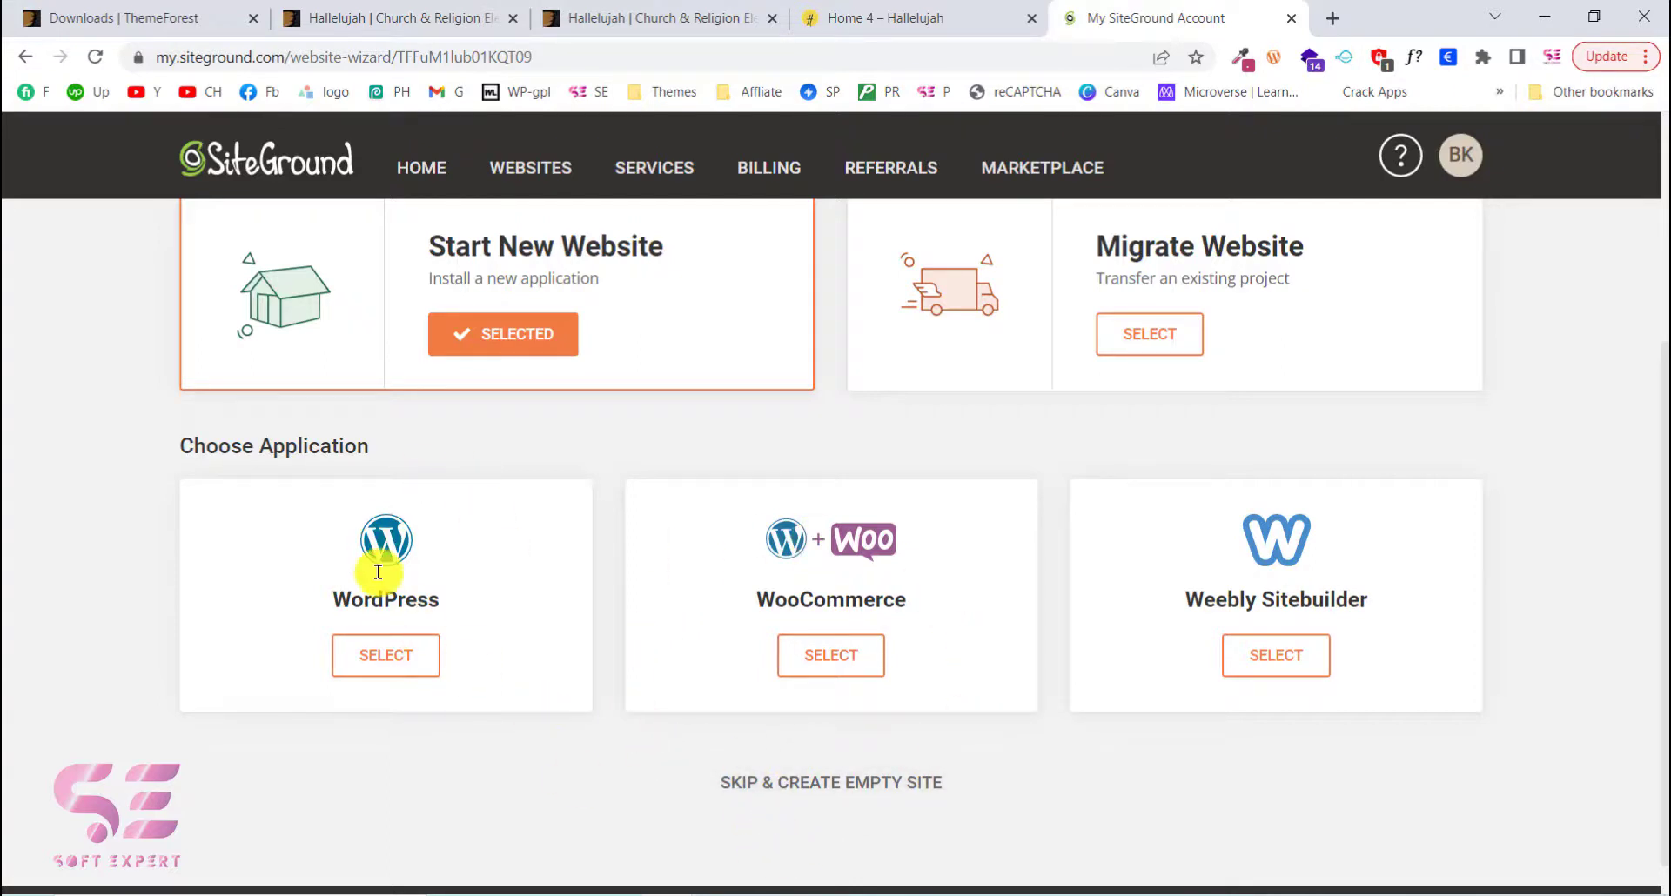
click(392, 654)
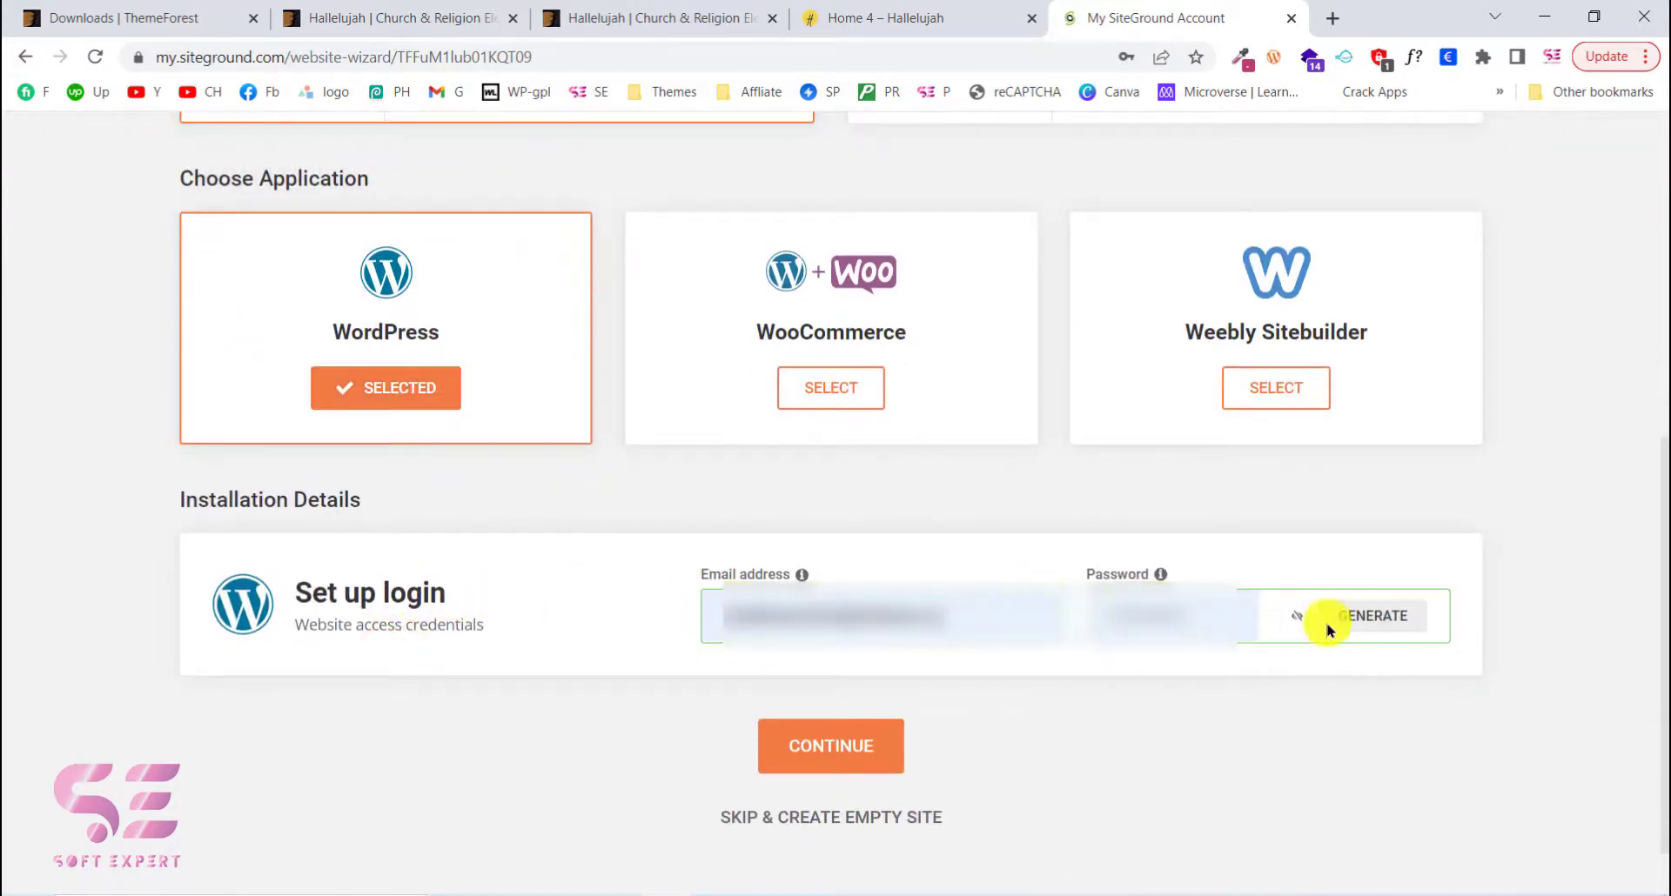
click(1302, 623)
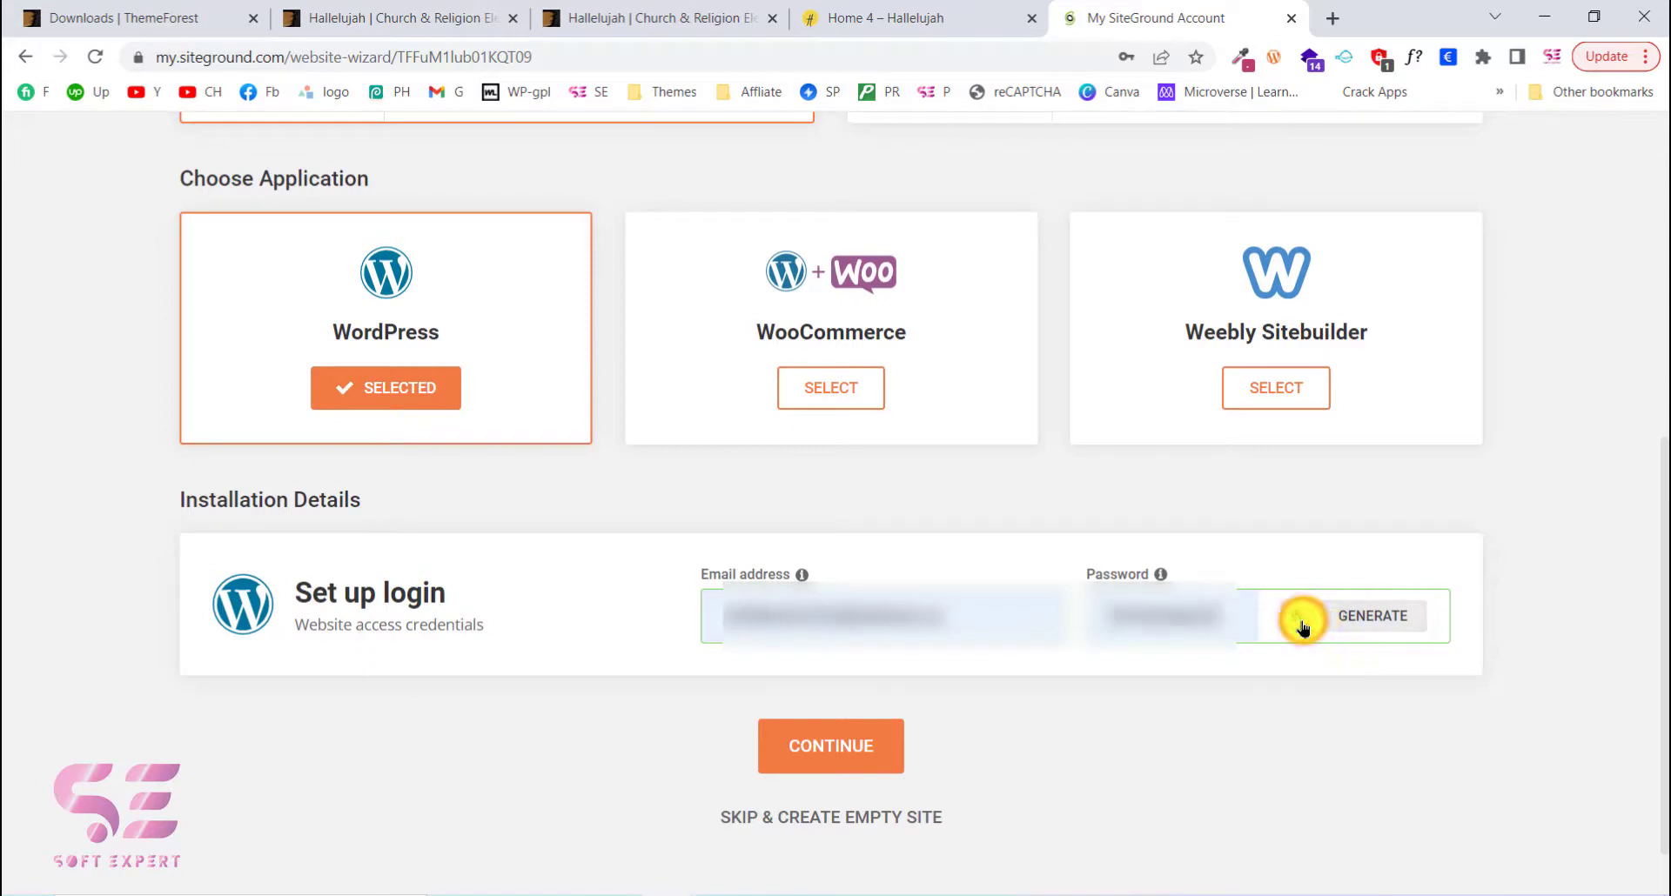
click(850, 748)
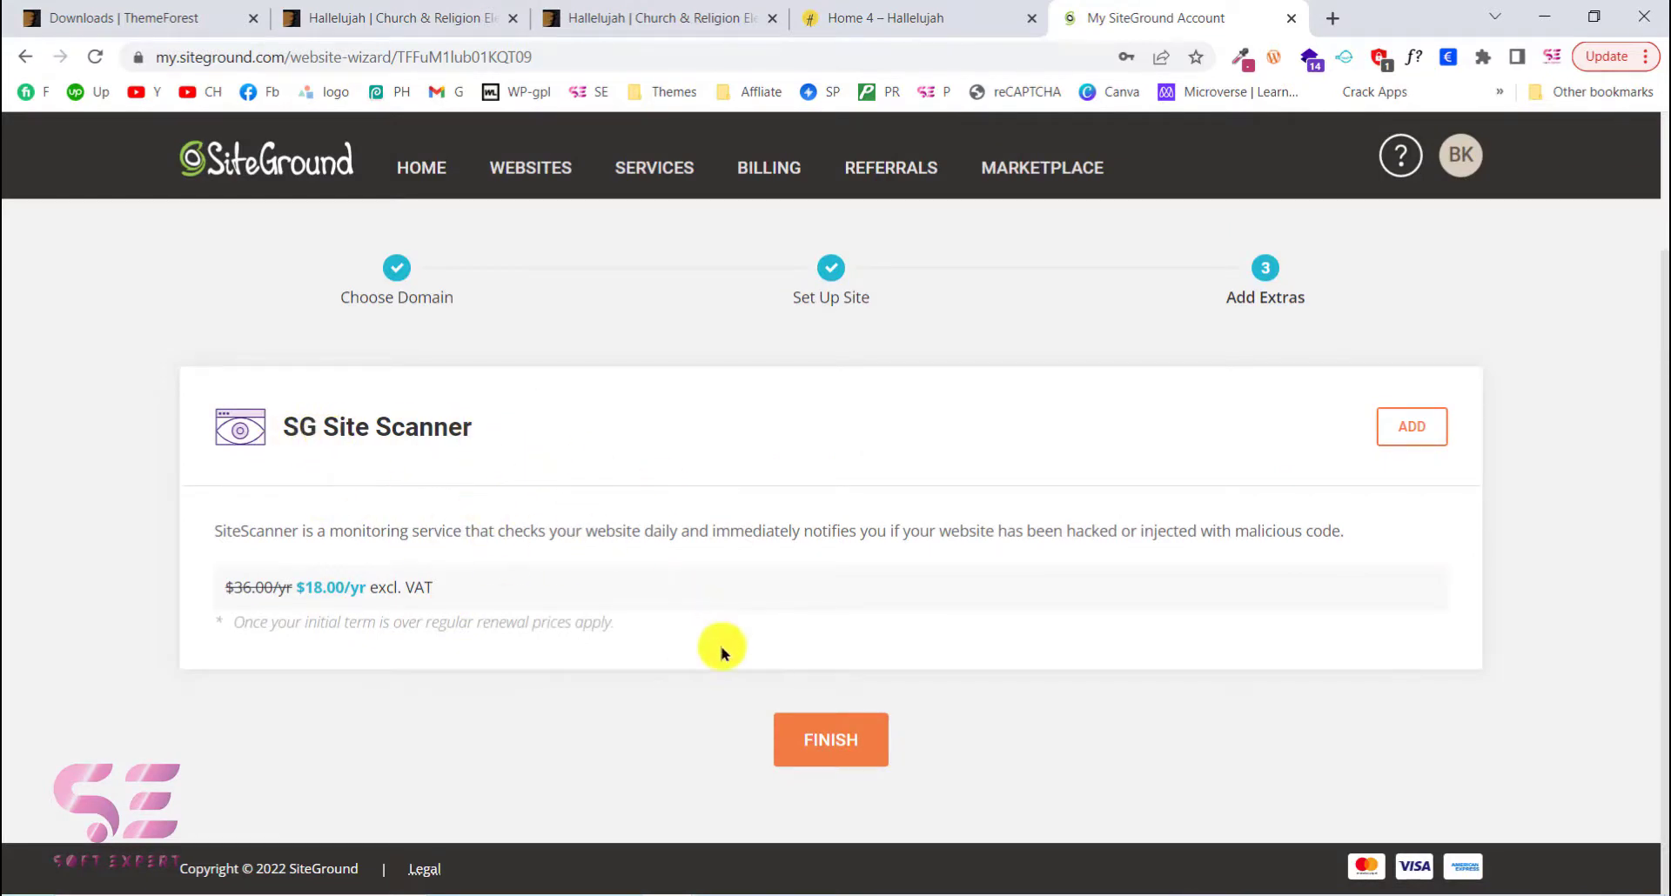
click(819, 730)
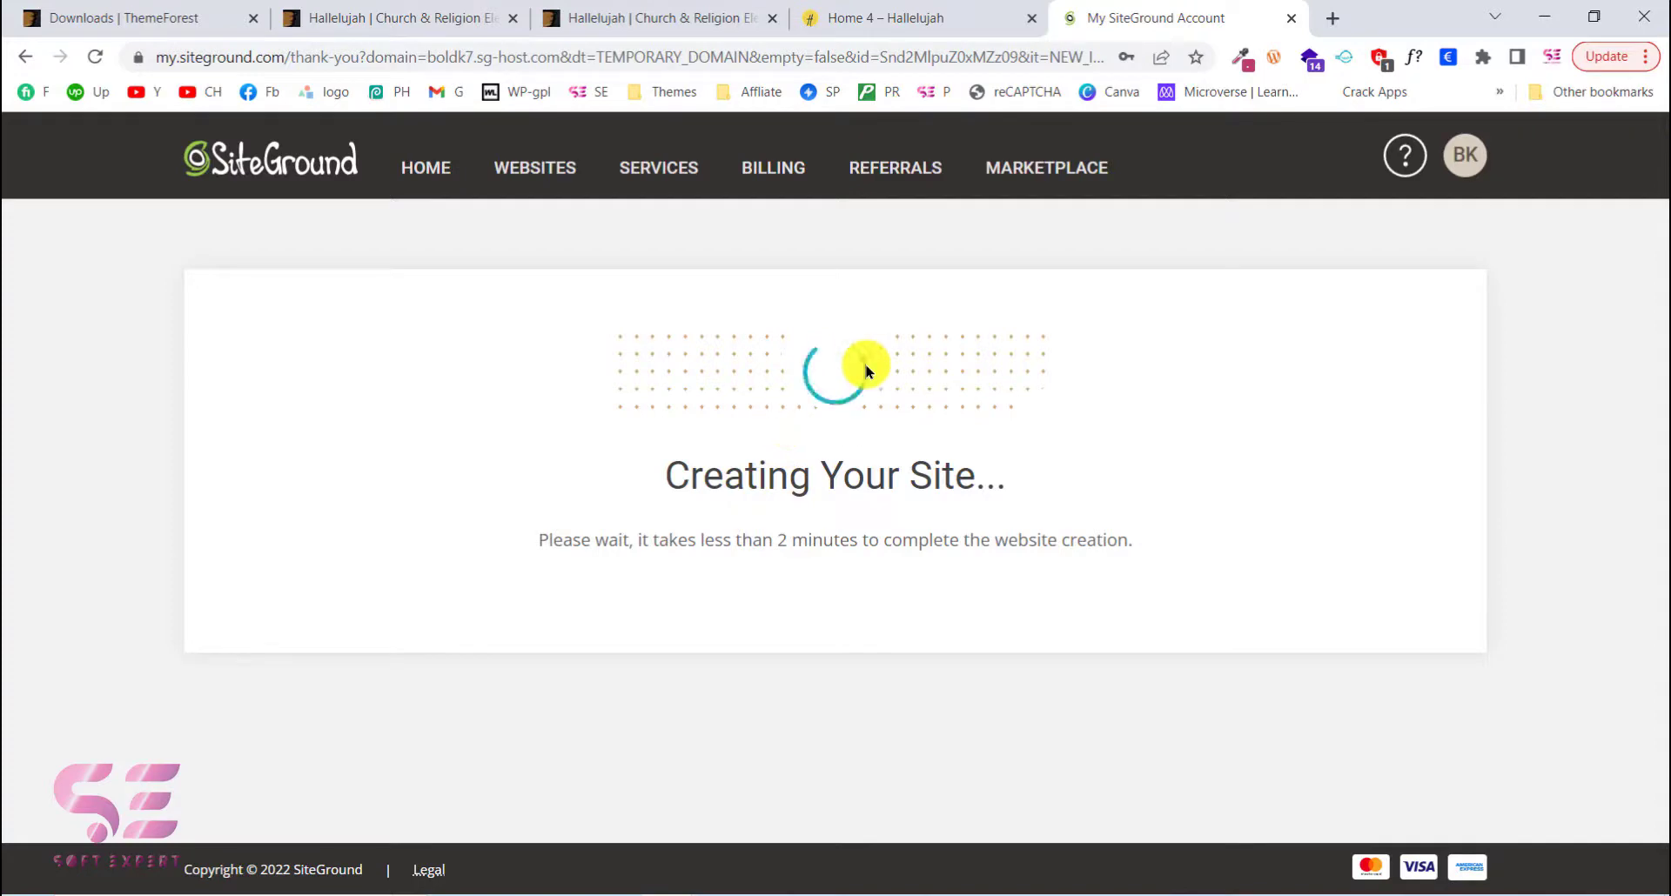
Log into the WordPress admin of boldk7.sg-host.com
click(446, 293)
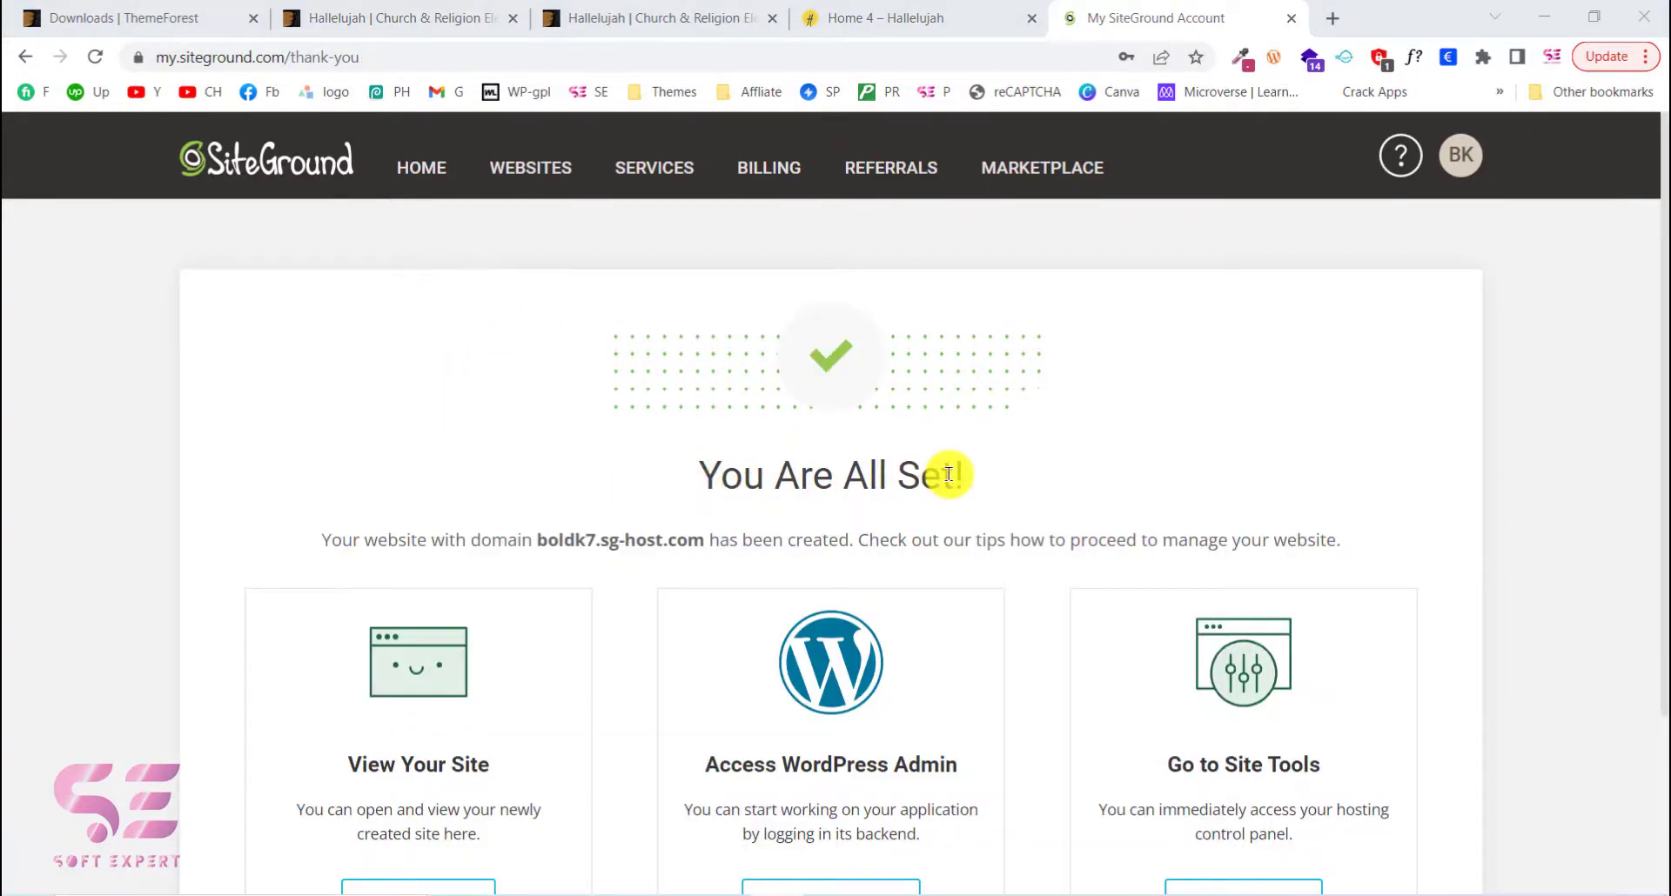
scroll(949, 474, down, 3)
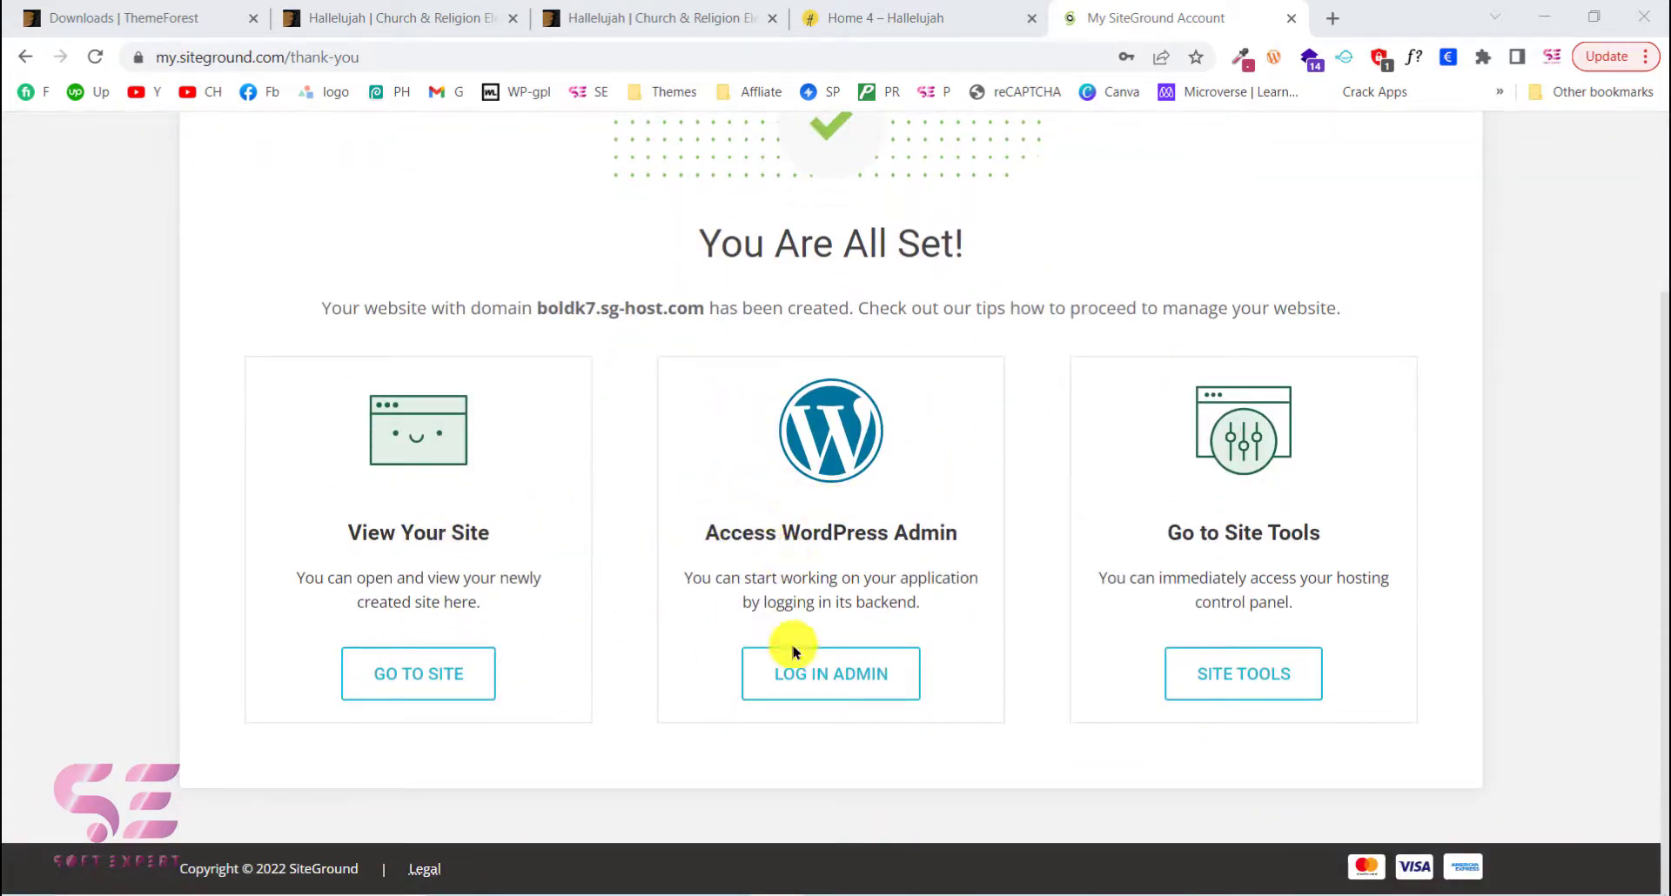
click(809, 679)
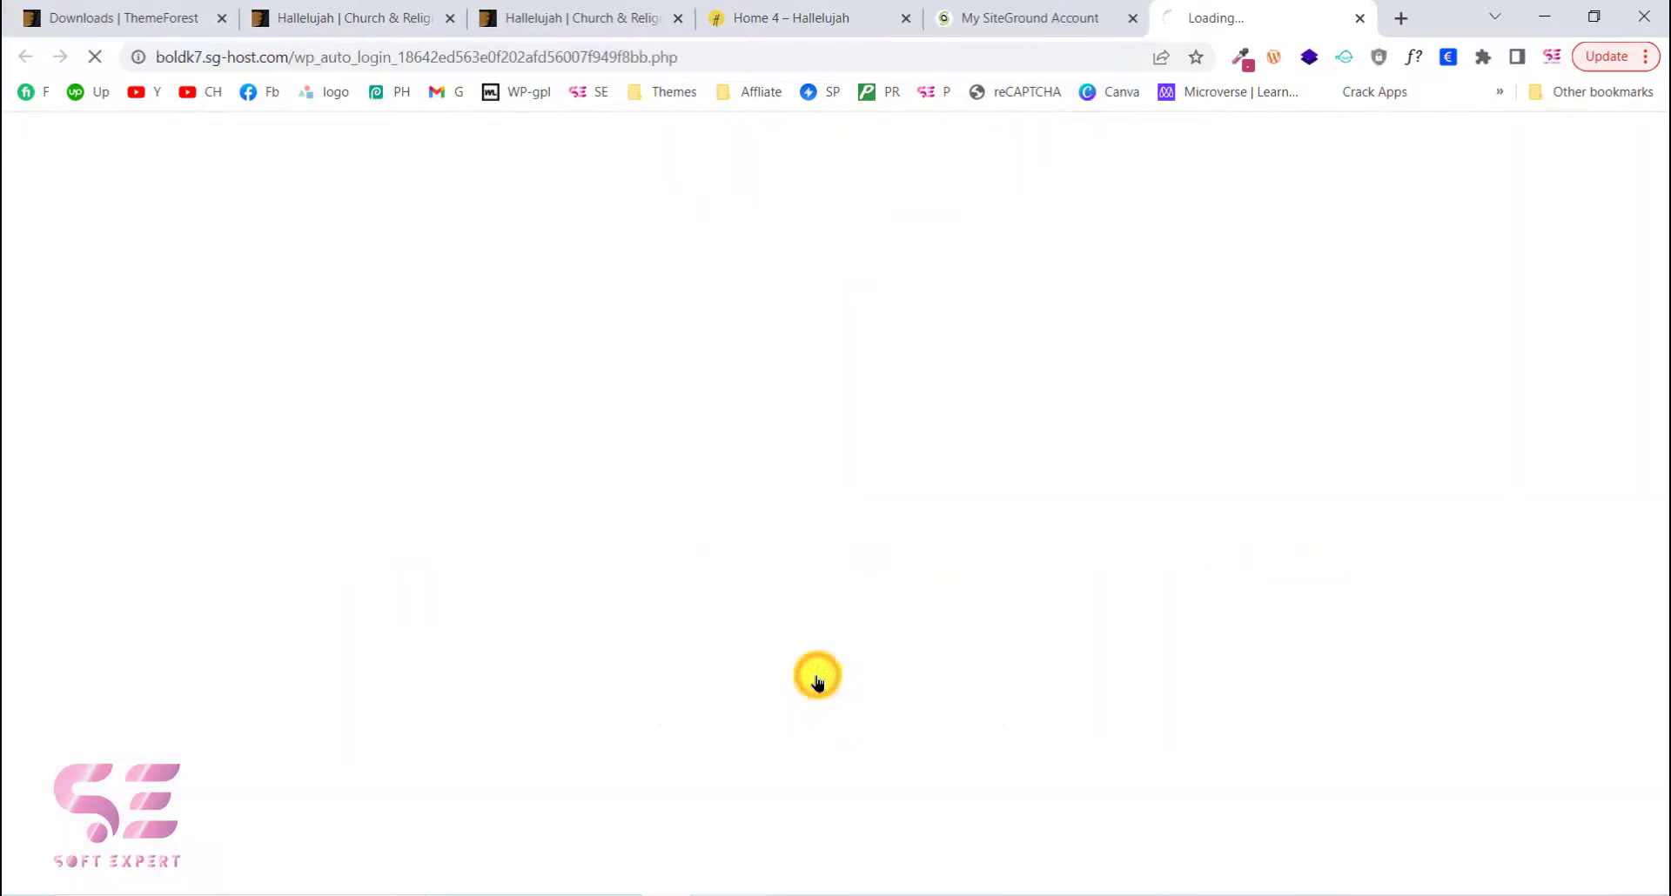
Exit the starter wizard to the WordPress dashboard
scroll(828, 550, down, 1)
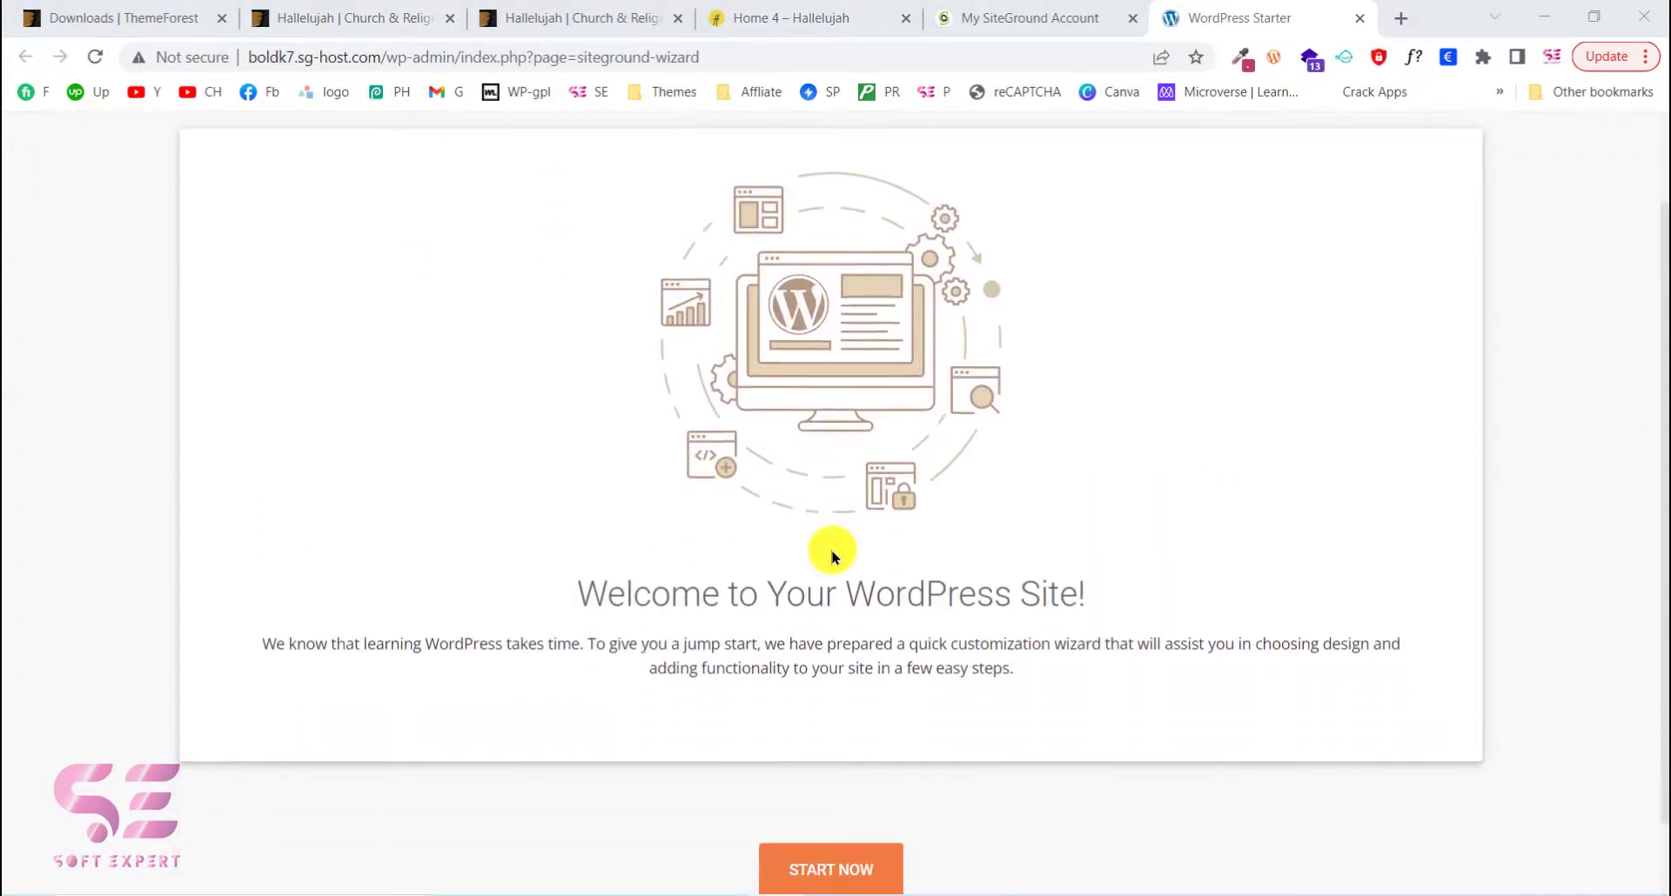
scroll(860, 424, down, 1)
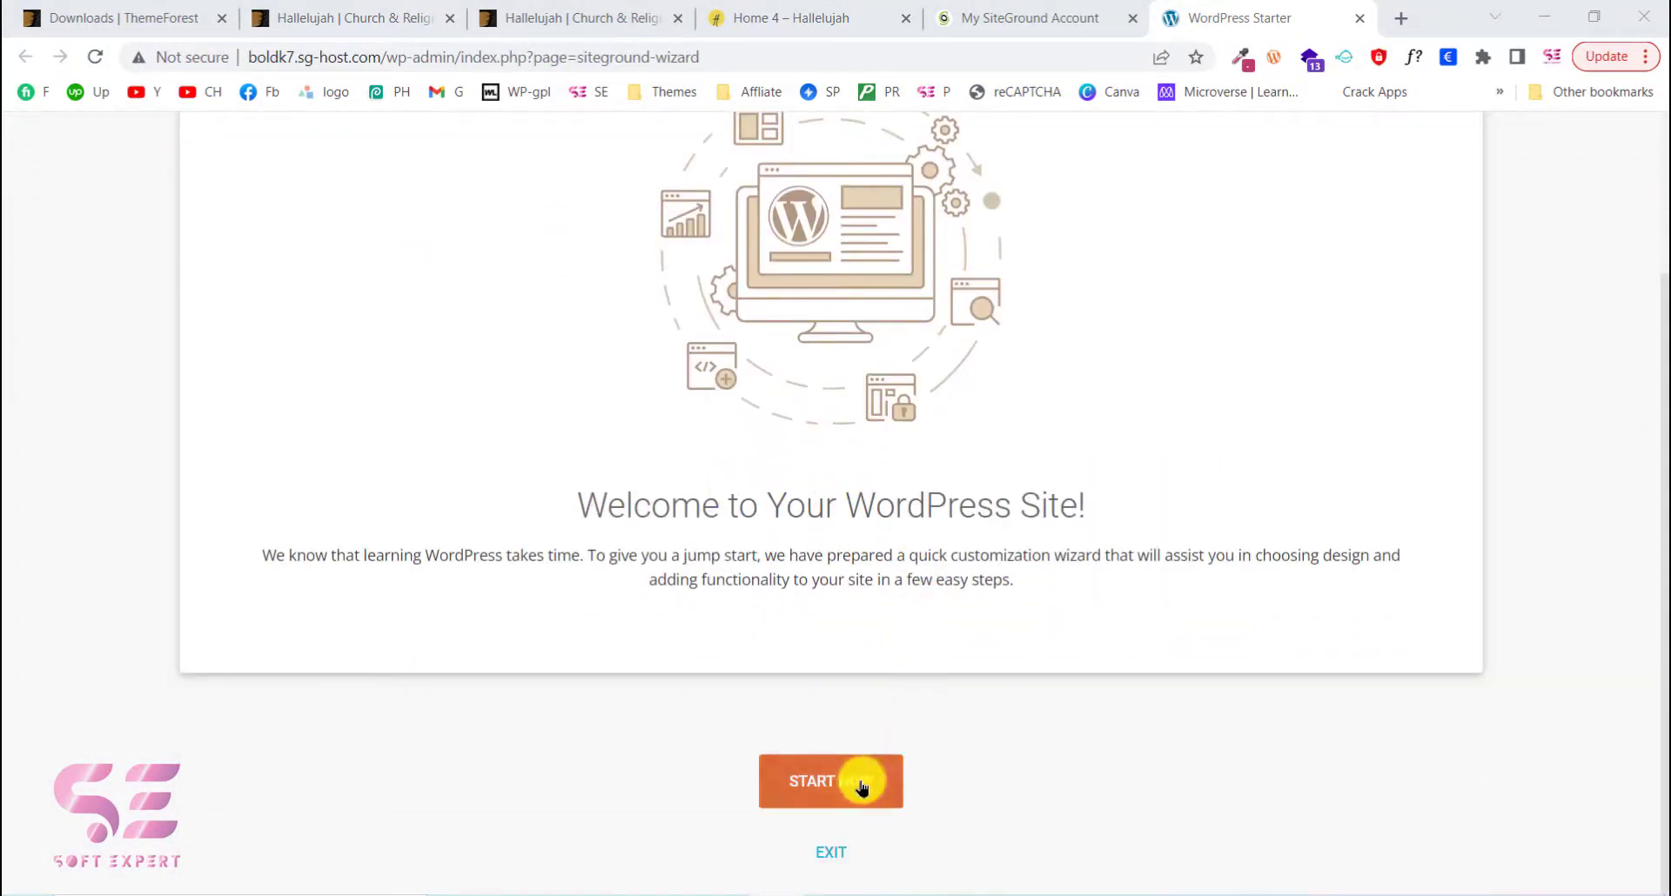
click(836, 858)
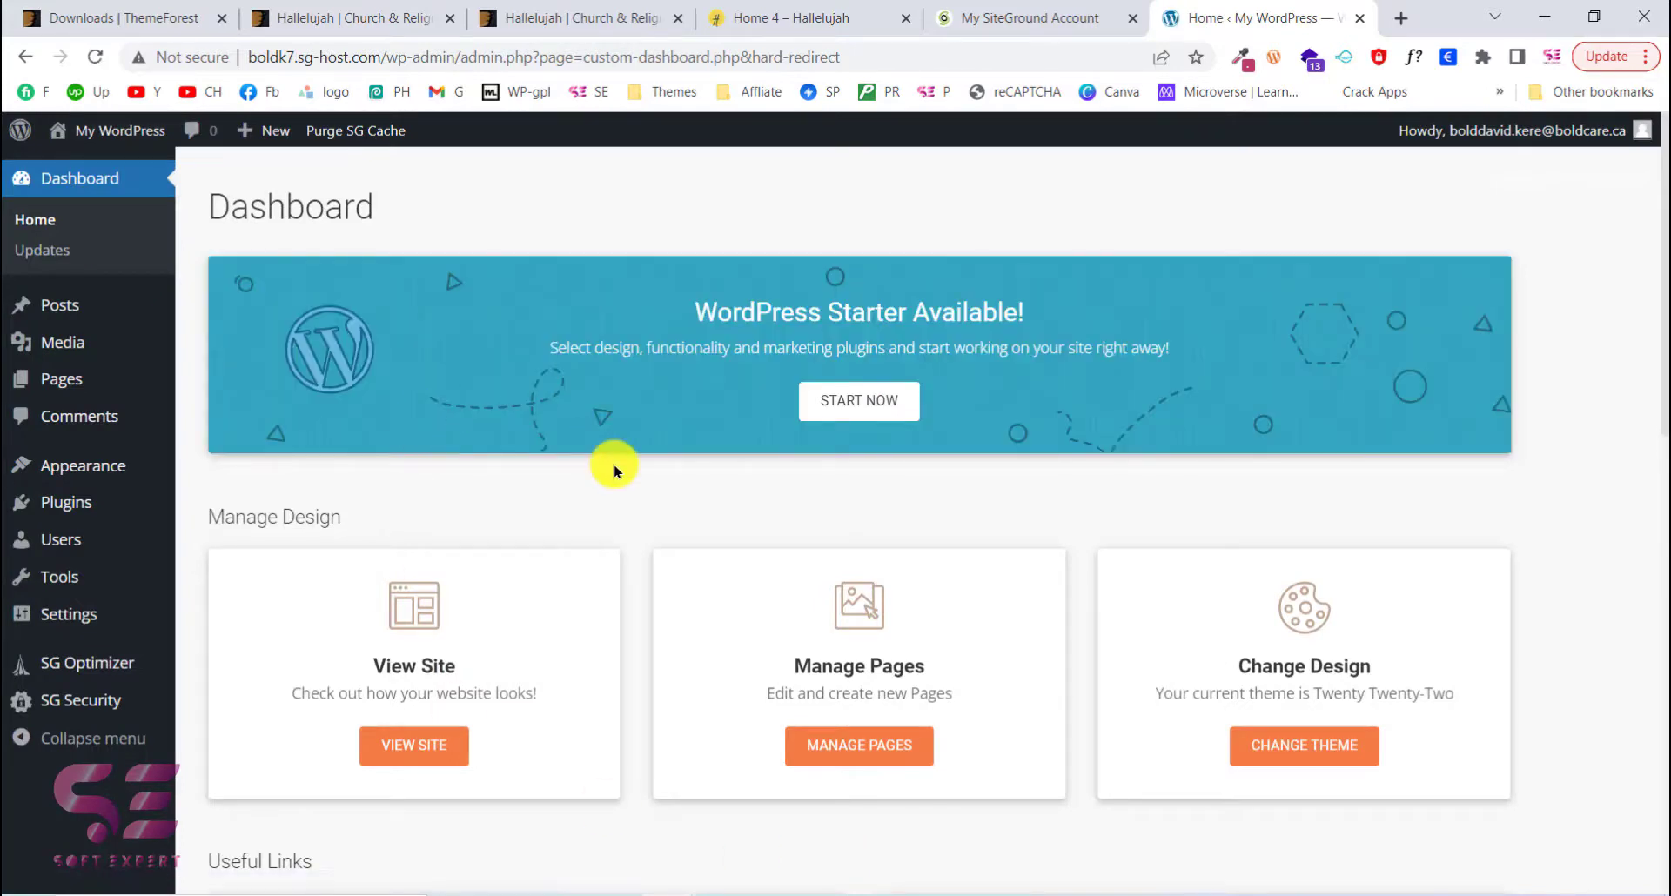
Bulk-deactivate all three SiteGround plugins, then bring up the installed themes
mouse_move(174, 446)
click(100, 503)
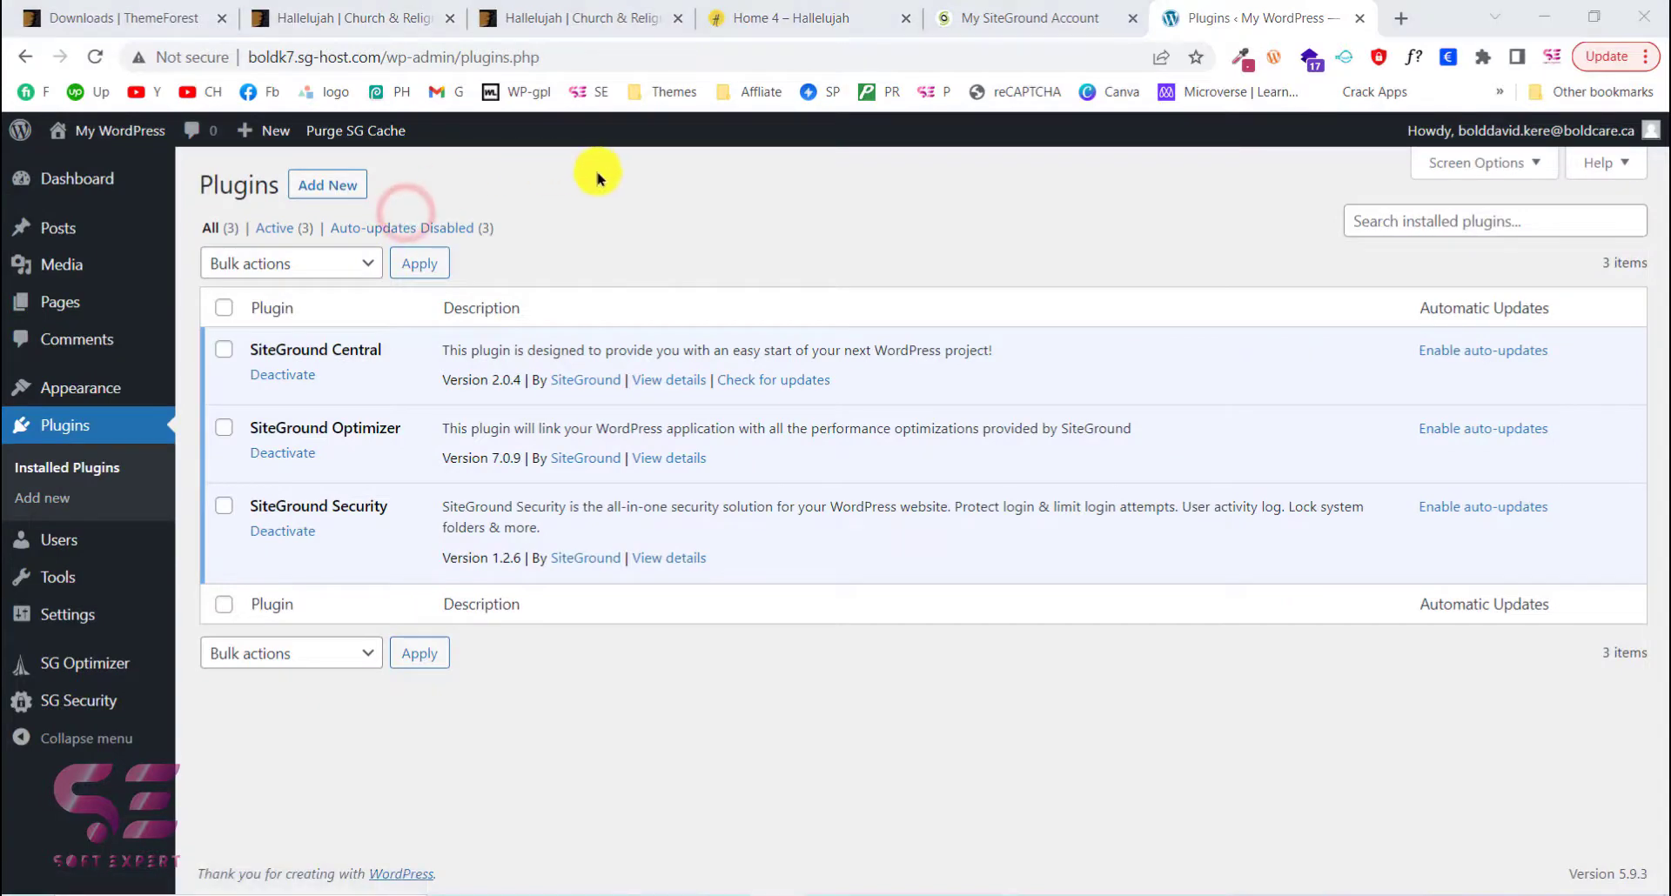
click(224, 308)
click(291, 263)
click(253, 296)
click(418, 263)
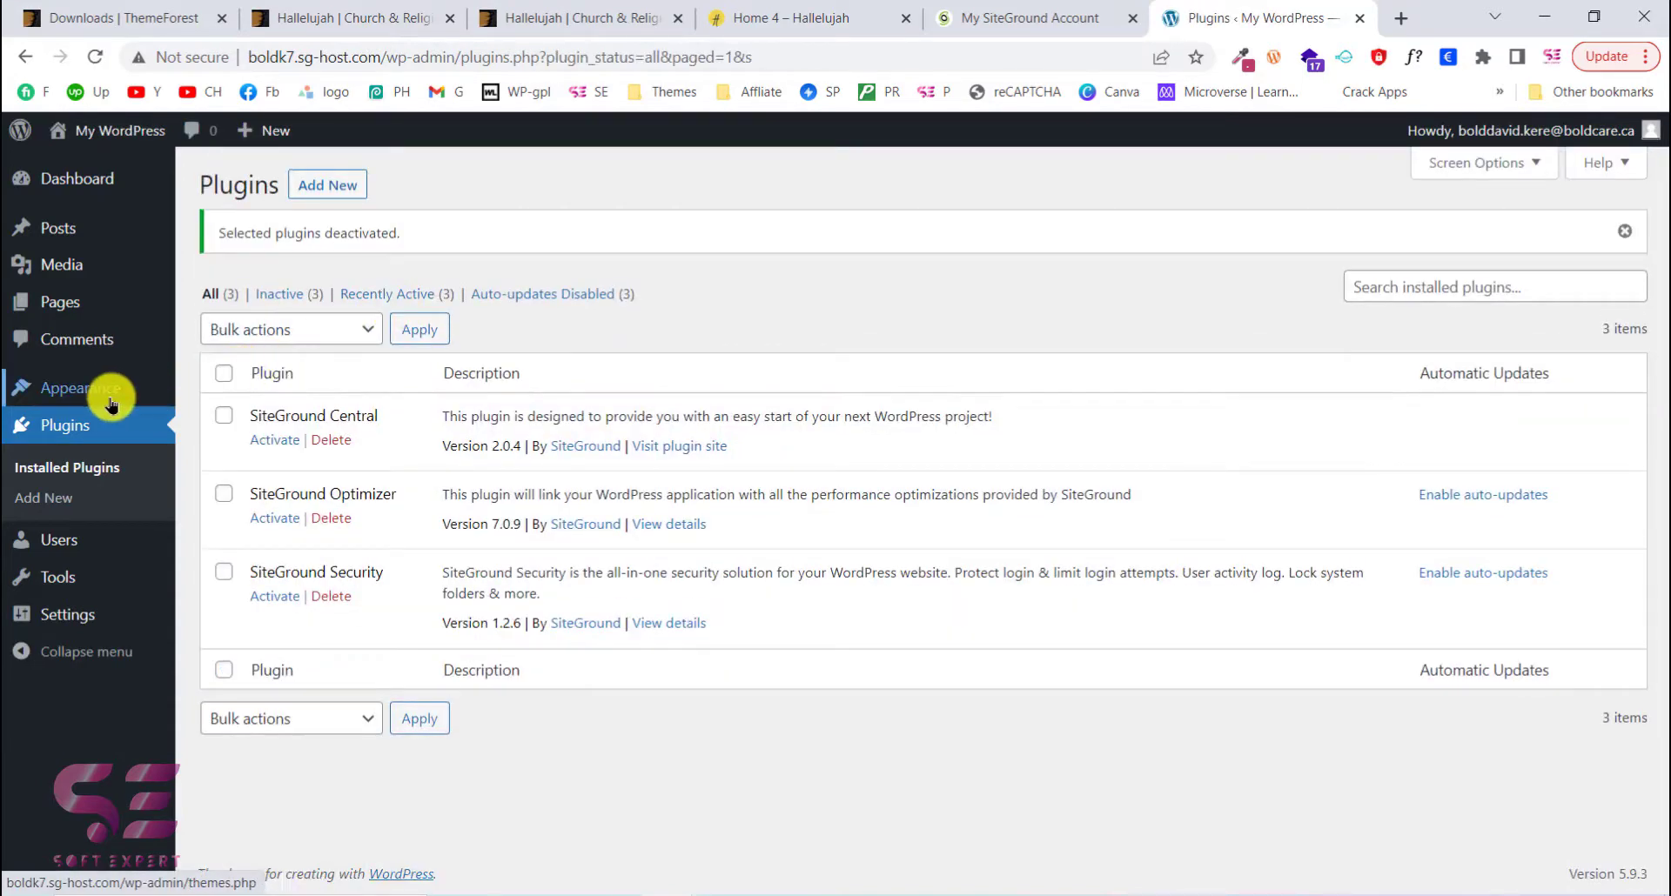
click(109, 400)
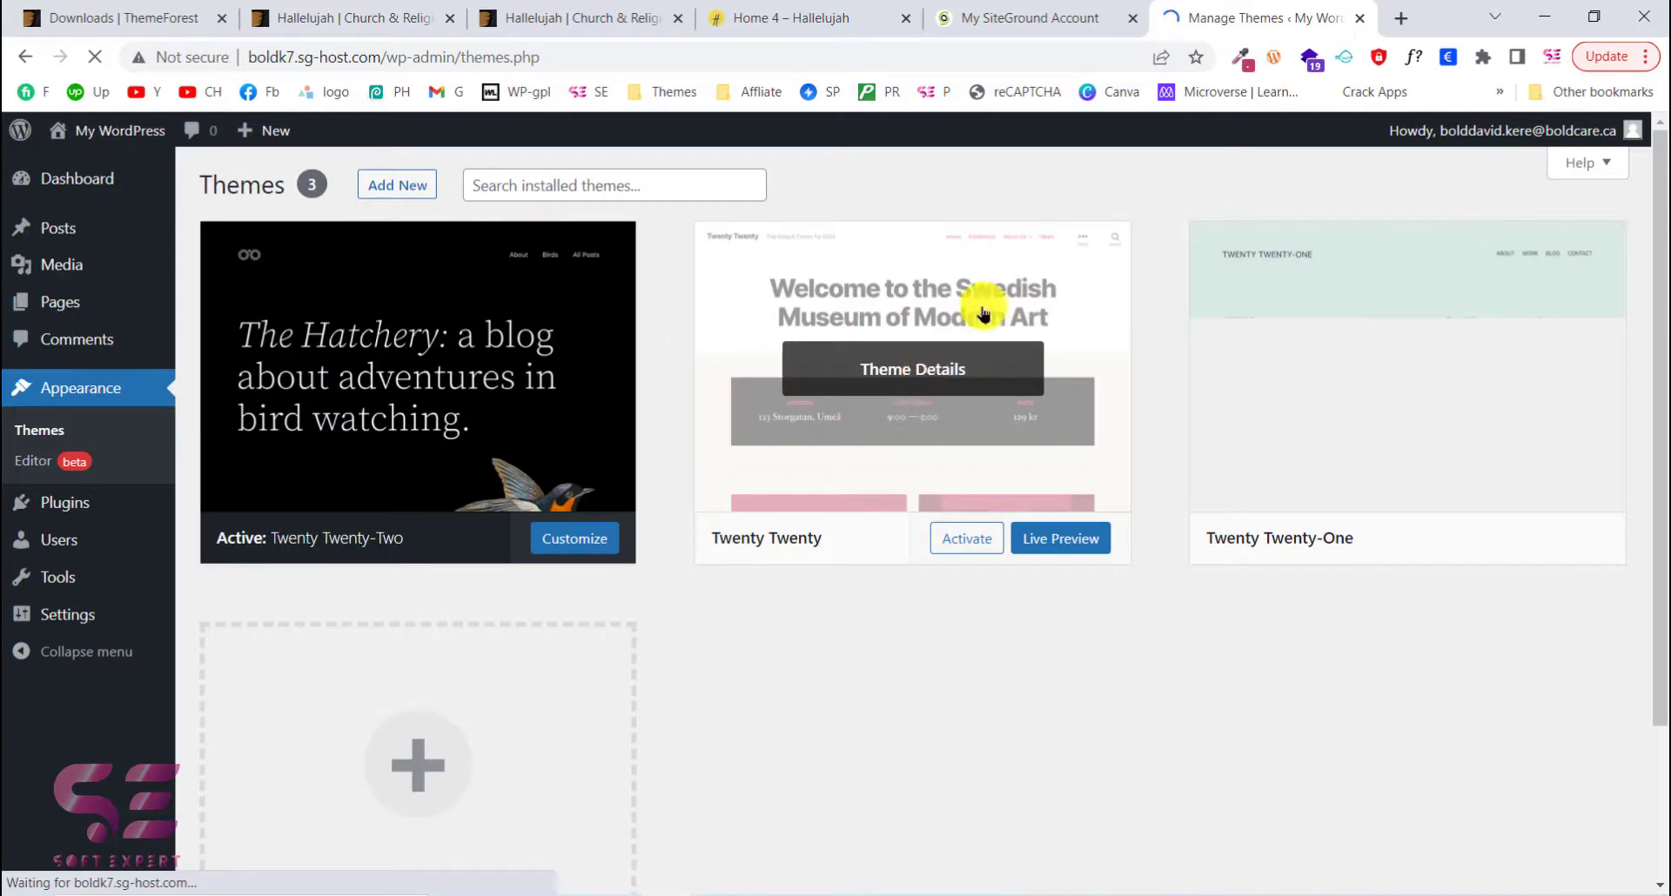
Delete Twenty Twenty and Twenty Twenty-One, keeping Twenty Twenty-Two, then return to the Hallelujah preview tab
click(937, 380)
click(1577, 845)
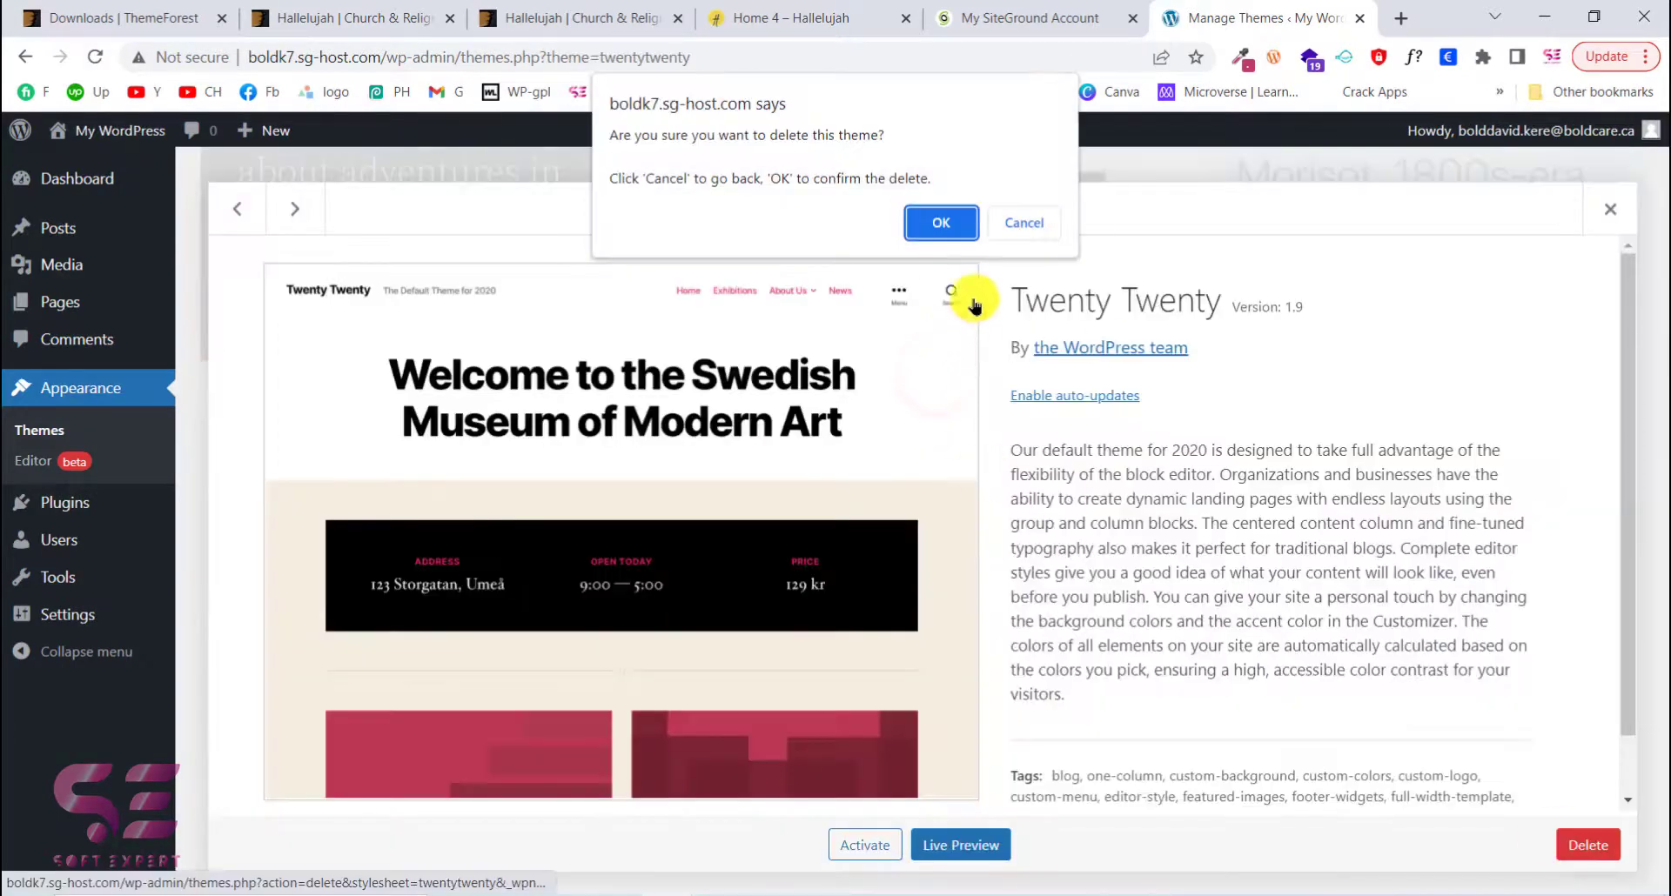
click(945, 225)
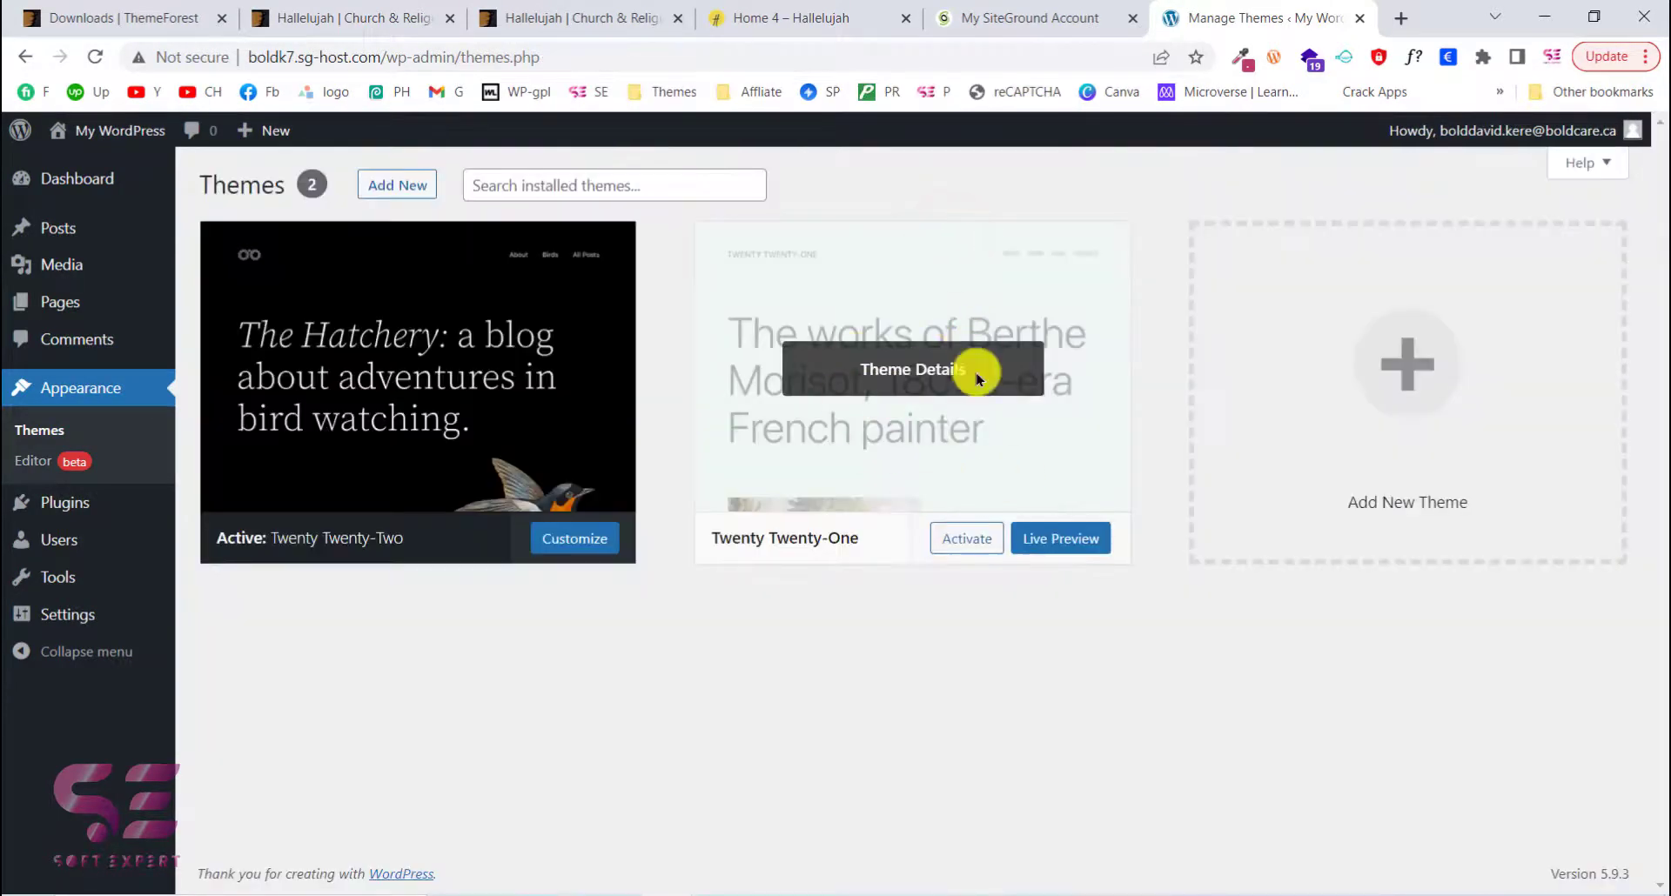
click(927, 381)
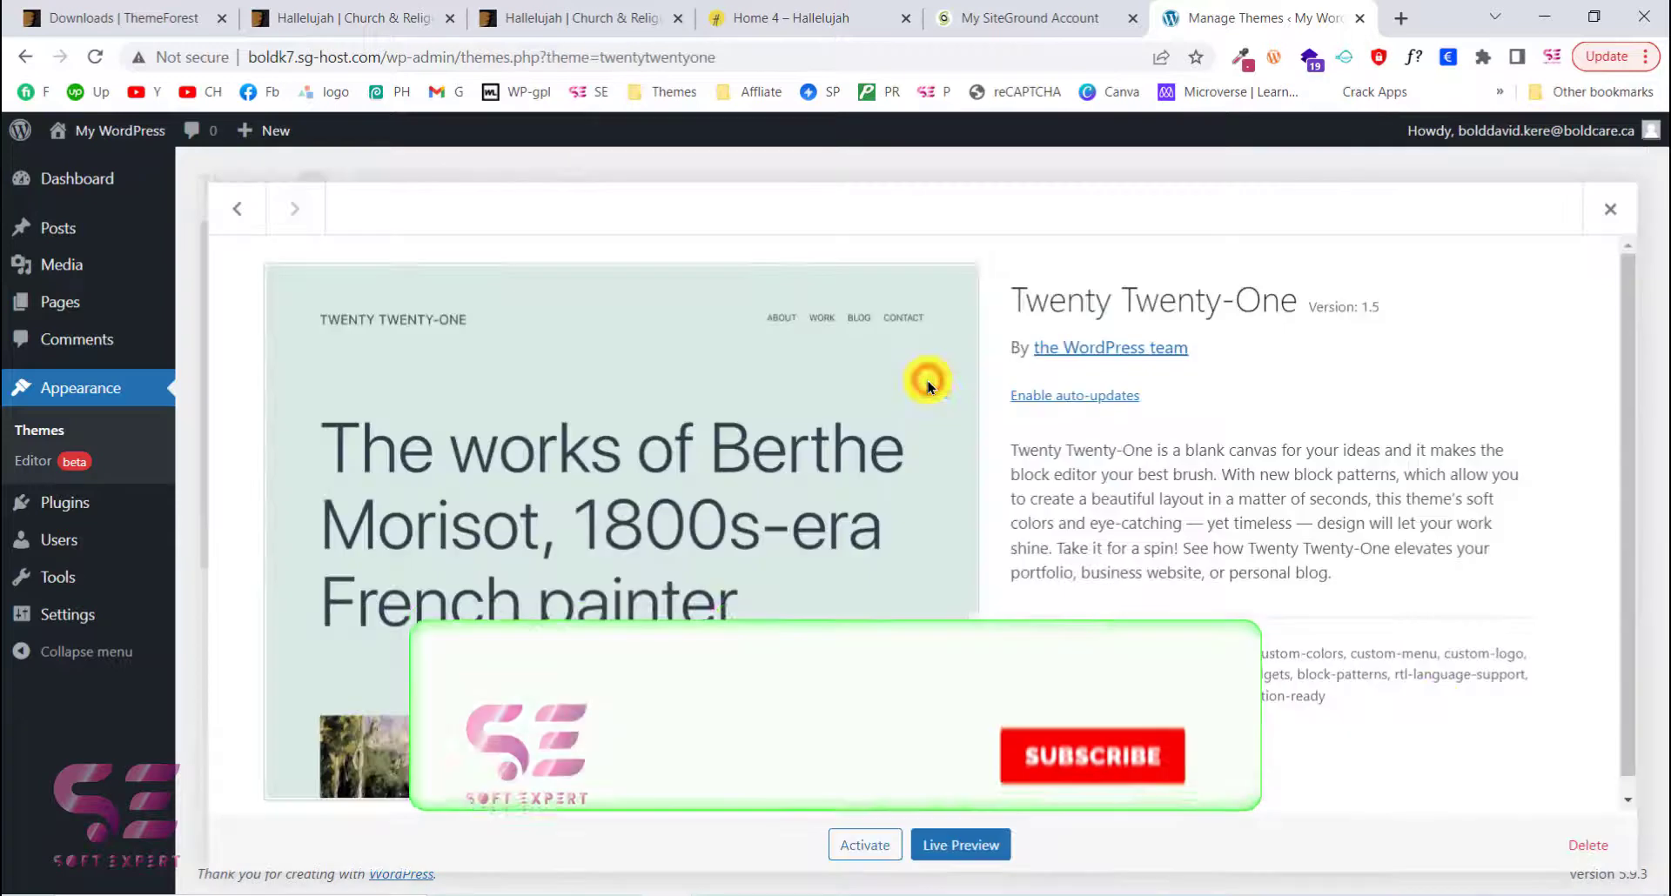
click(1588, 845)
click(926, 218)
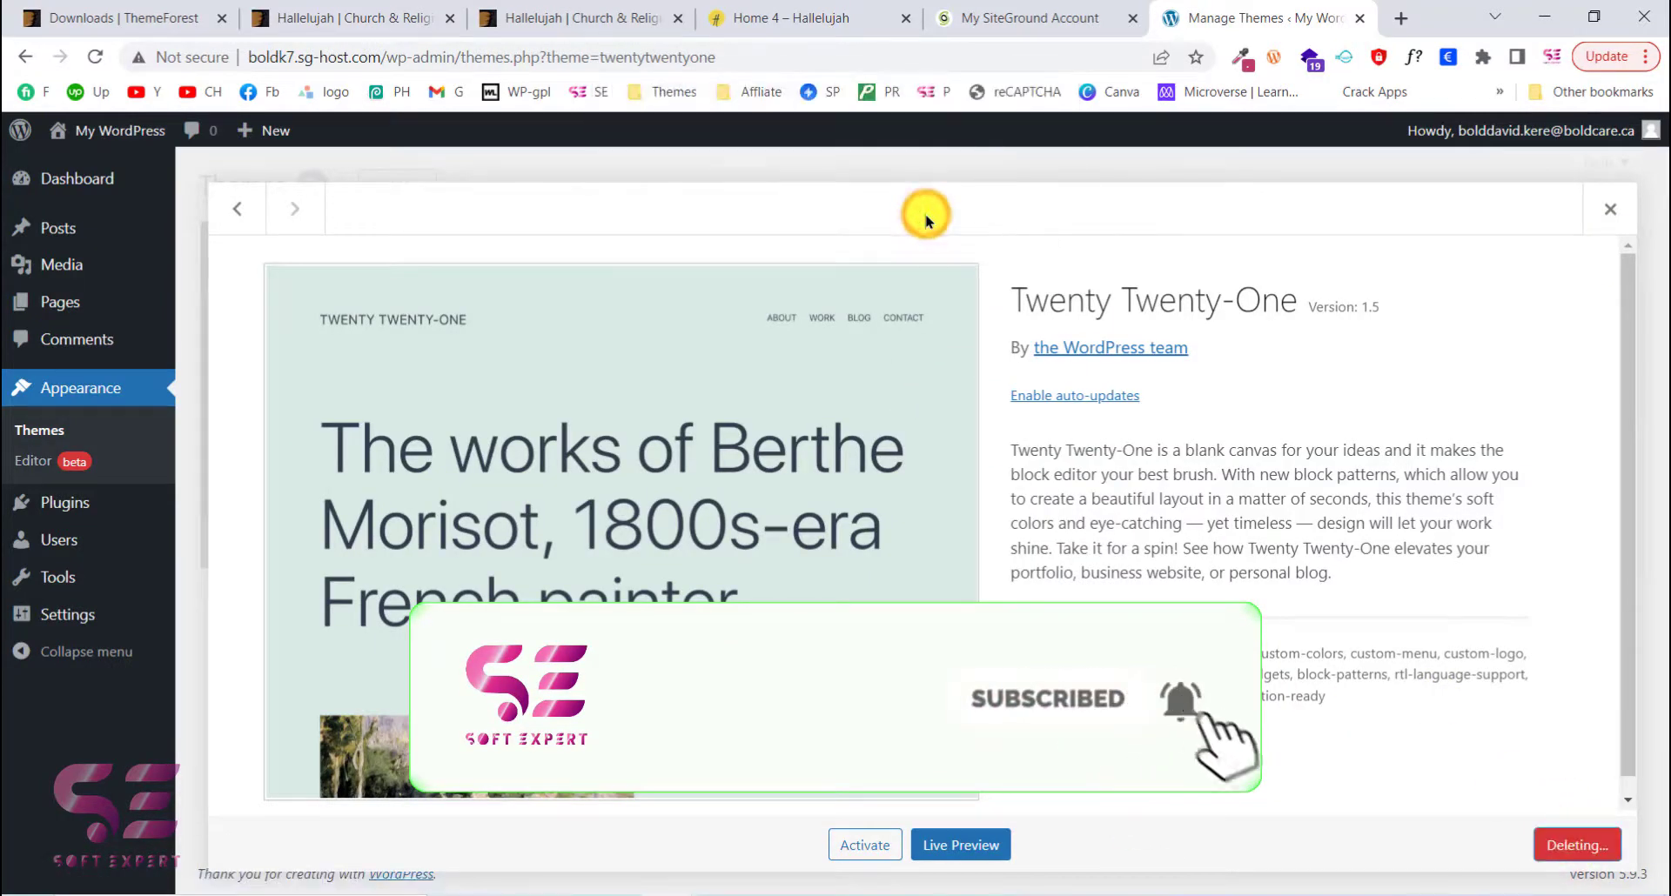
scroll(721, 489, up, 2)
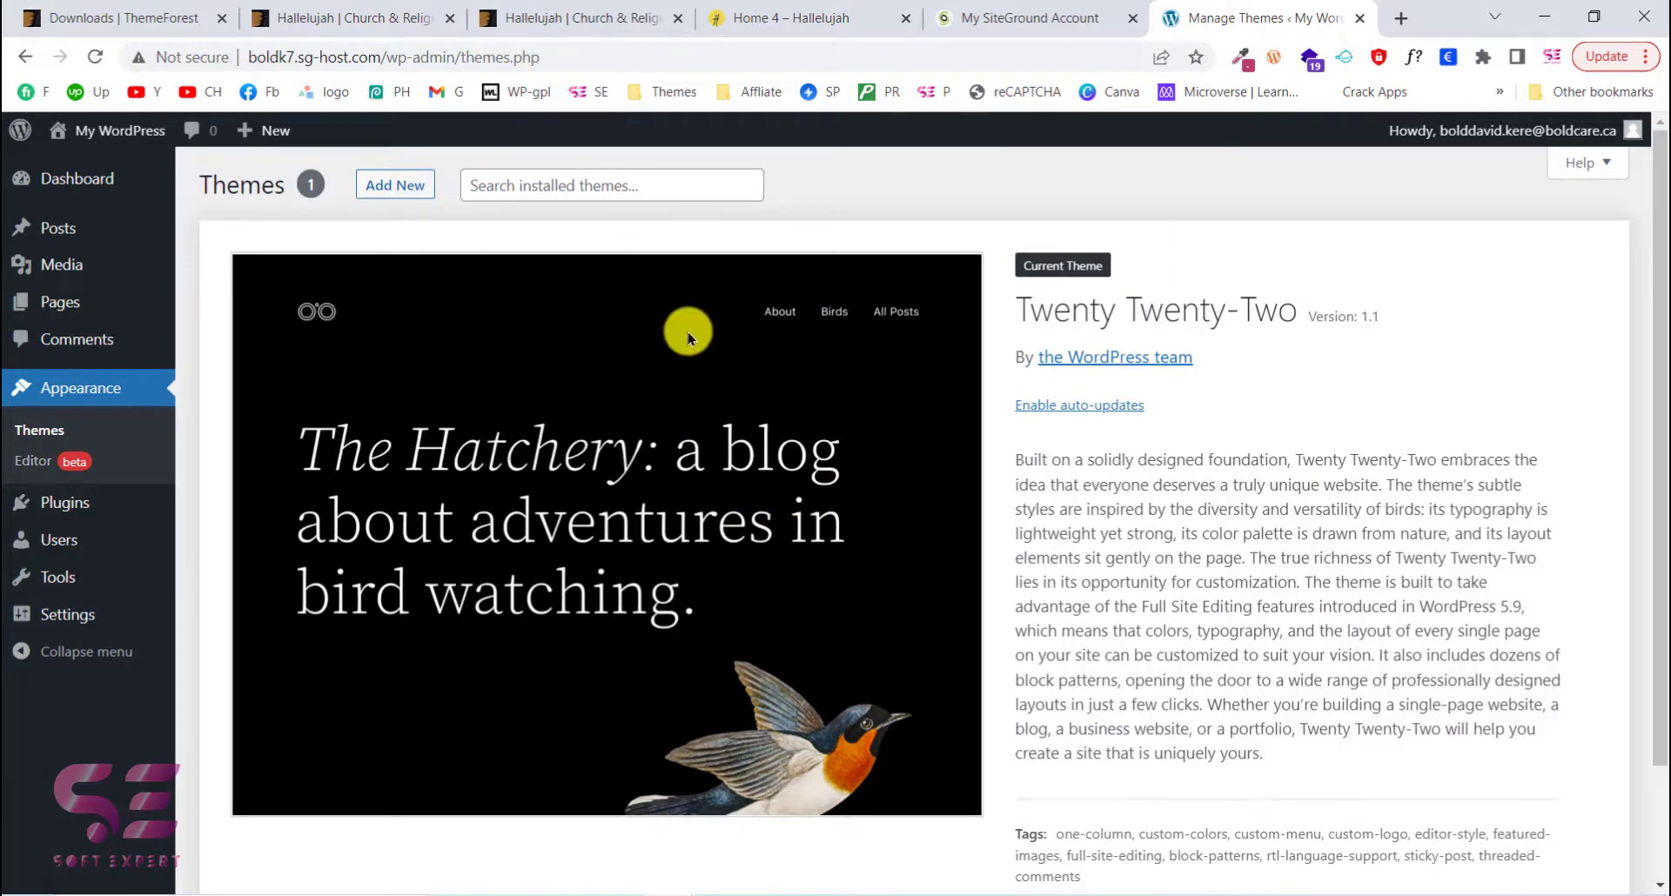
click(557, 15)
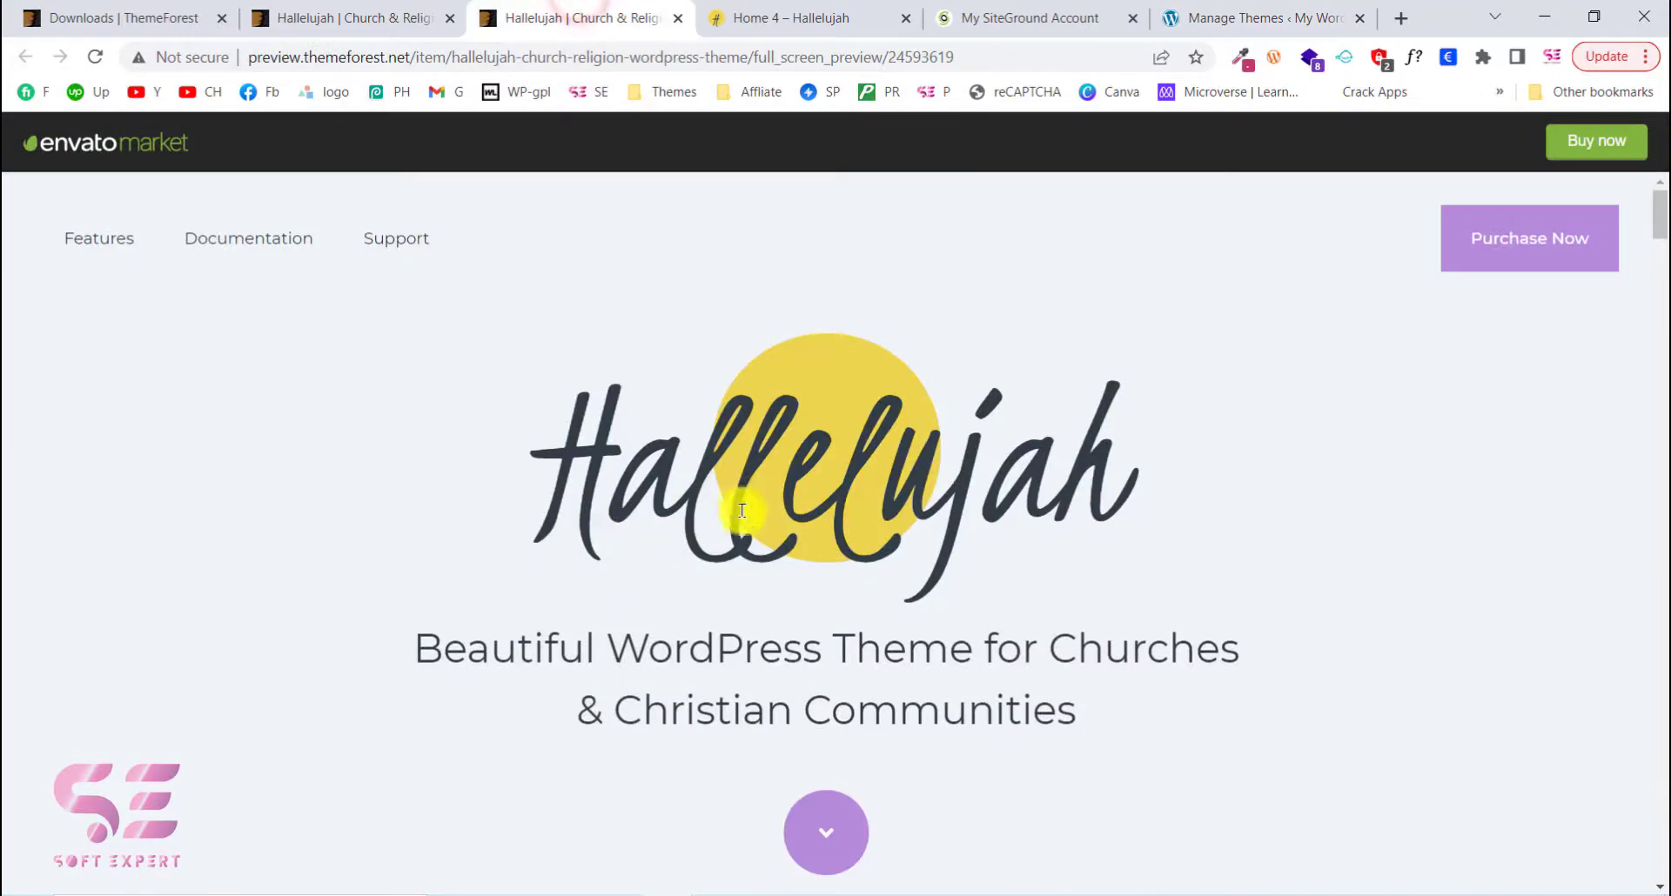
Open ThemeForest's Downloads page and show the Hallelujah theme's Download dropdown
click(370, 18)
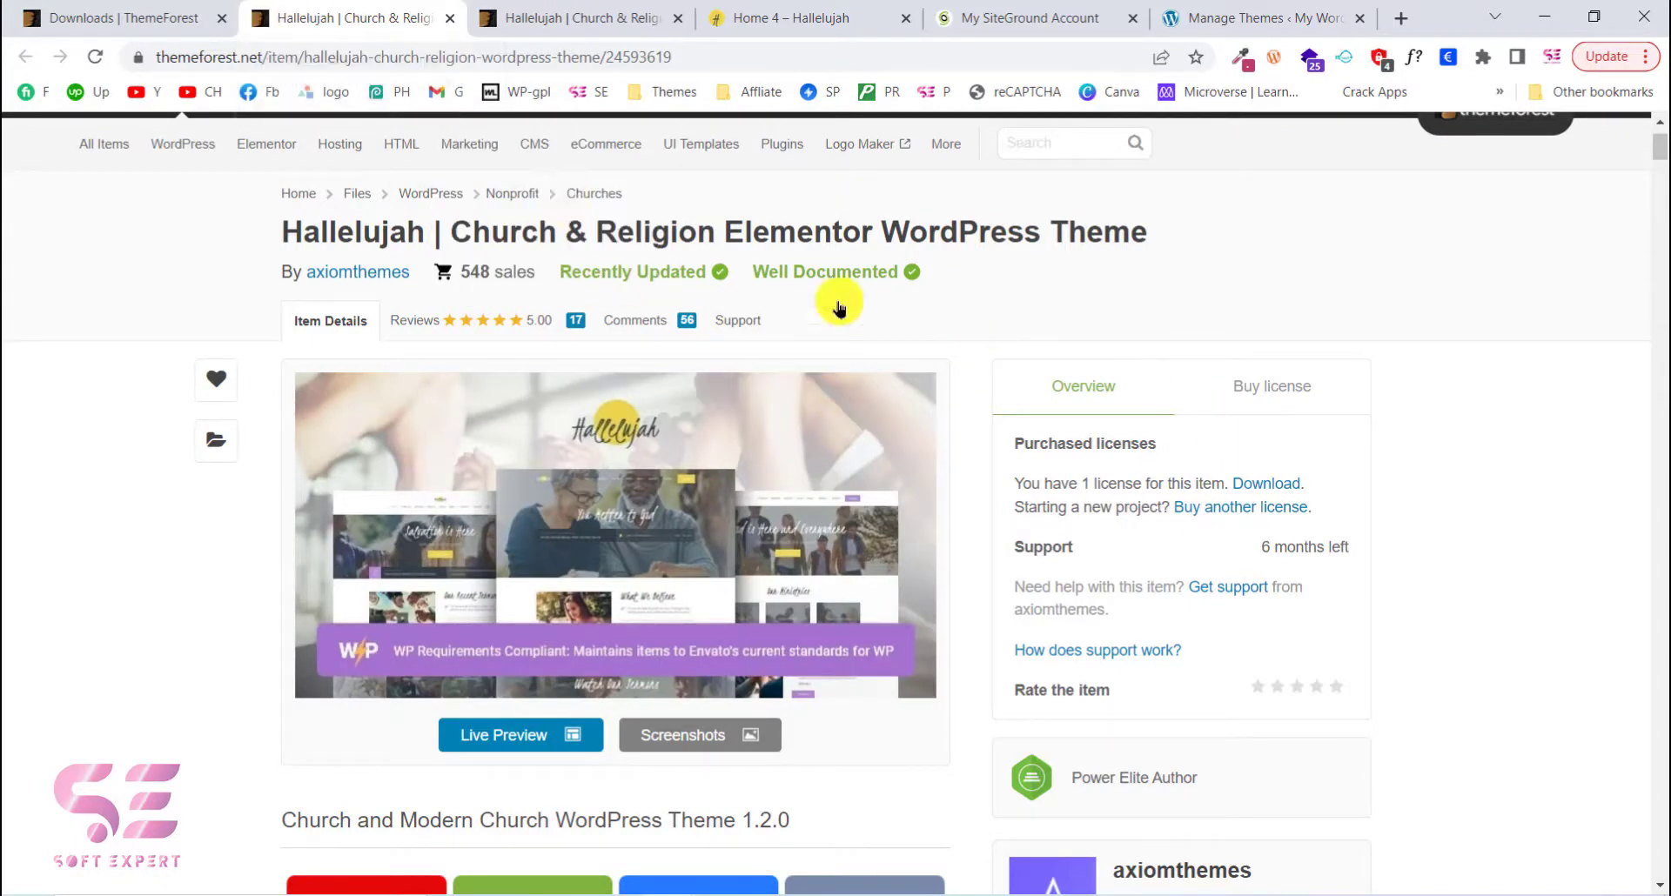
click(178, 16)
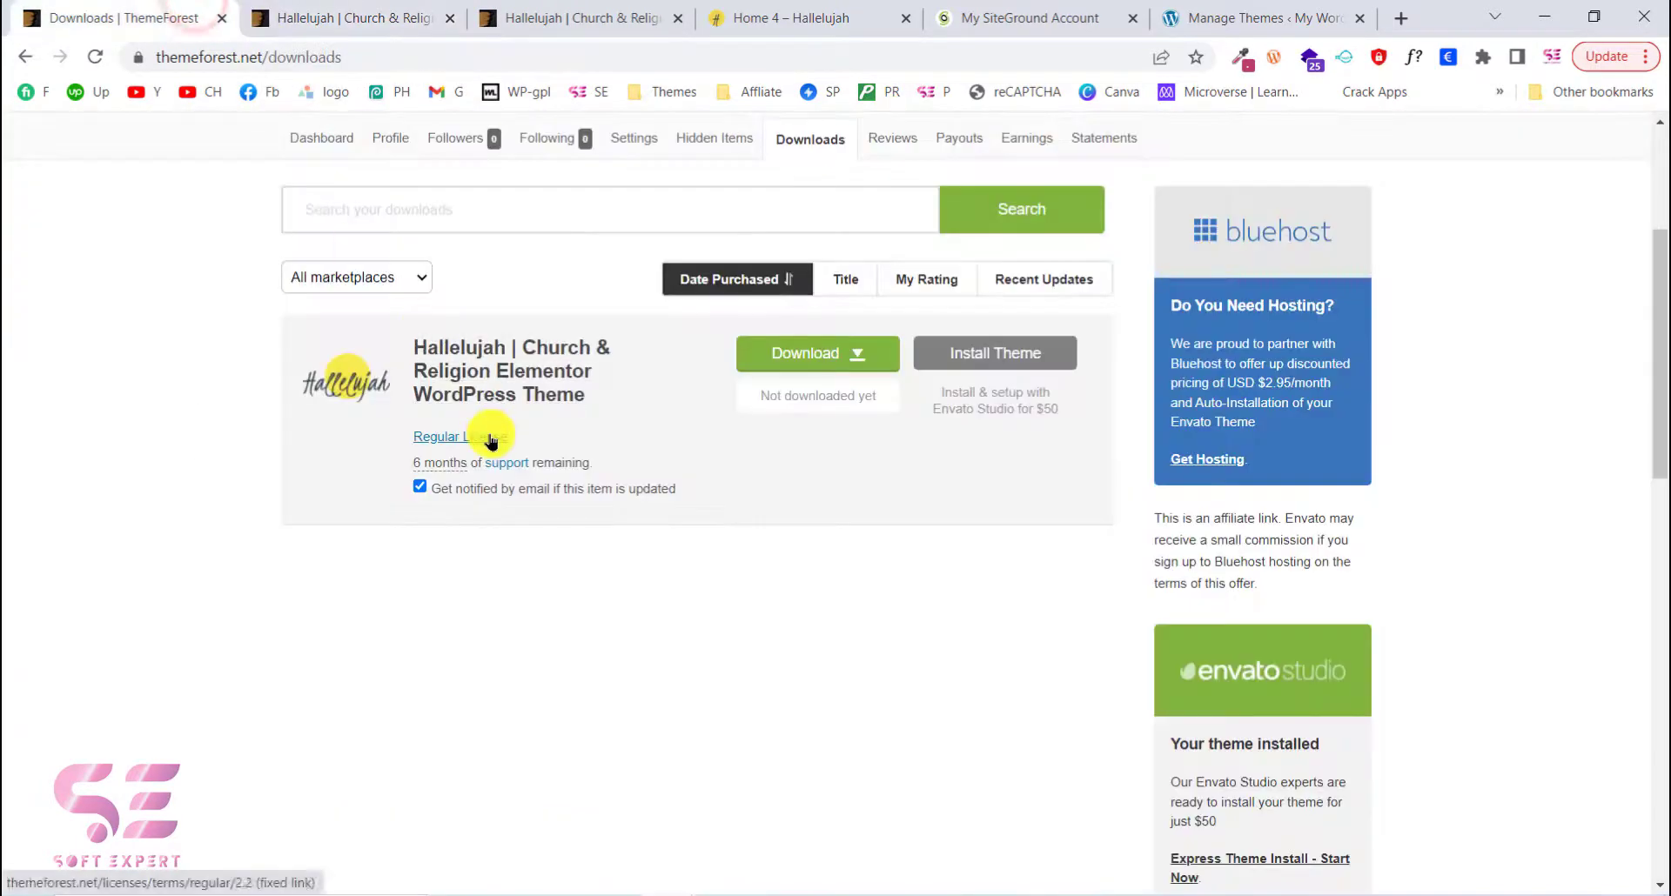
click(866, 359)
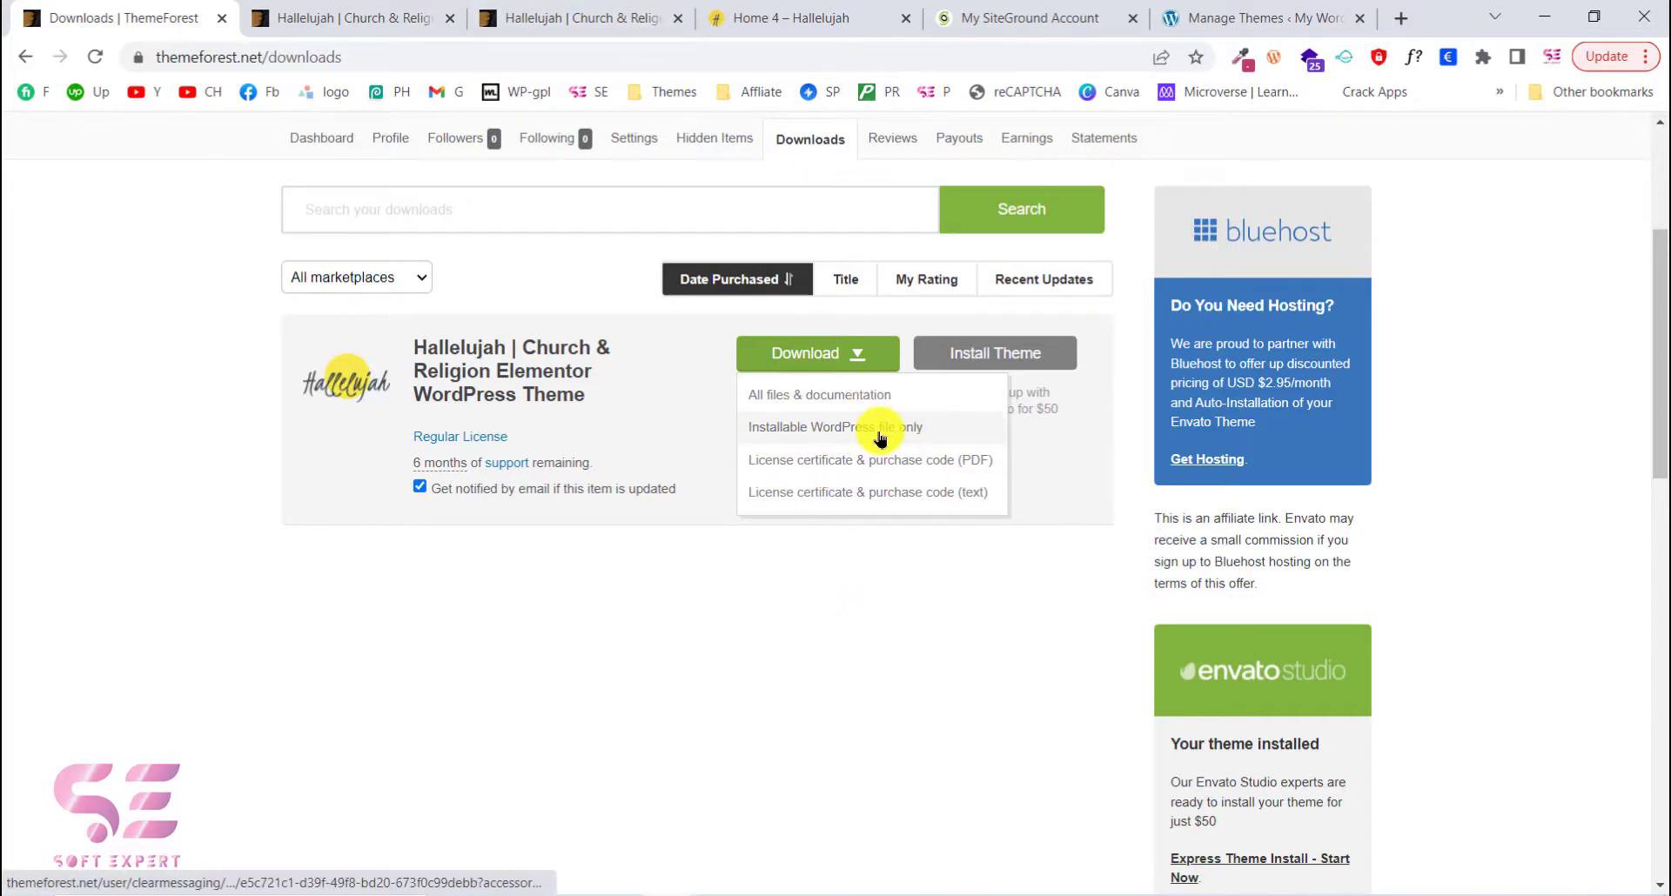
Back in WordPress themes, open the Add New theme upload panel
click(1223, 15)
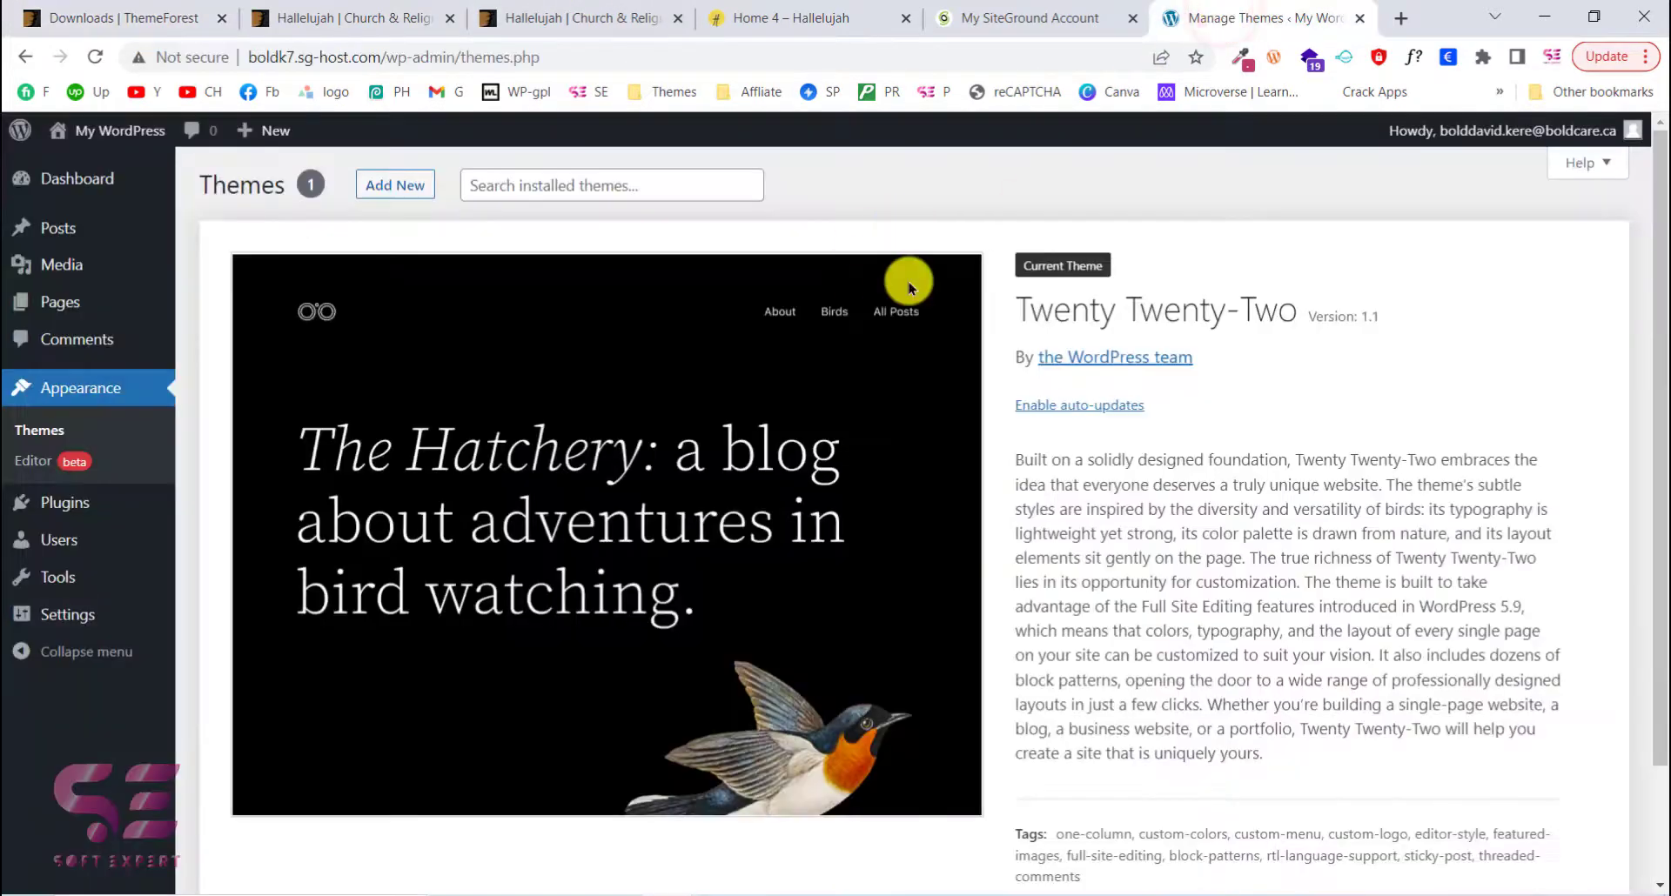
click(403, 193)
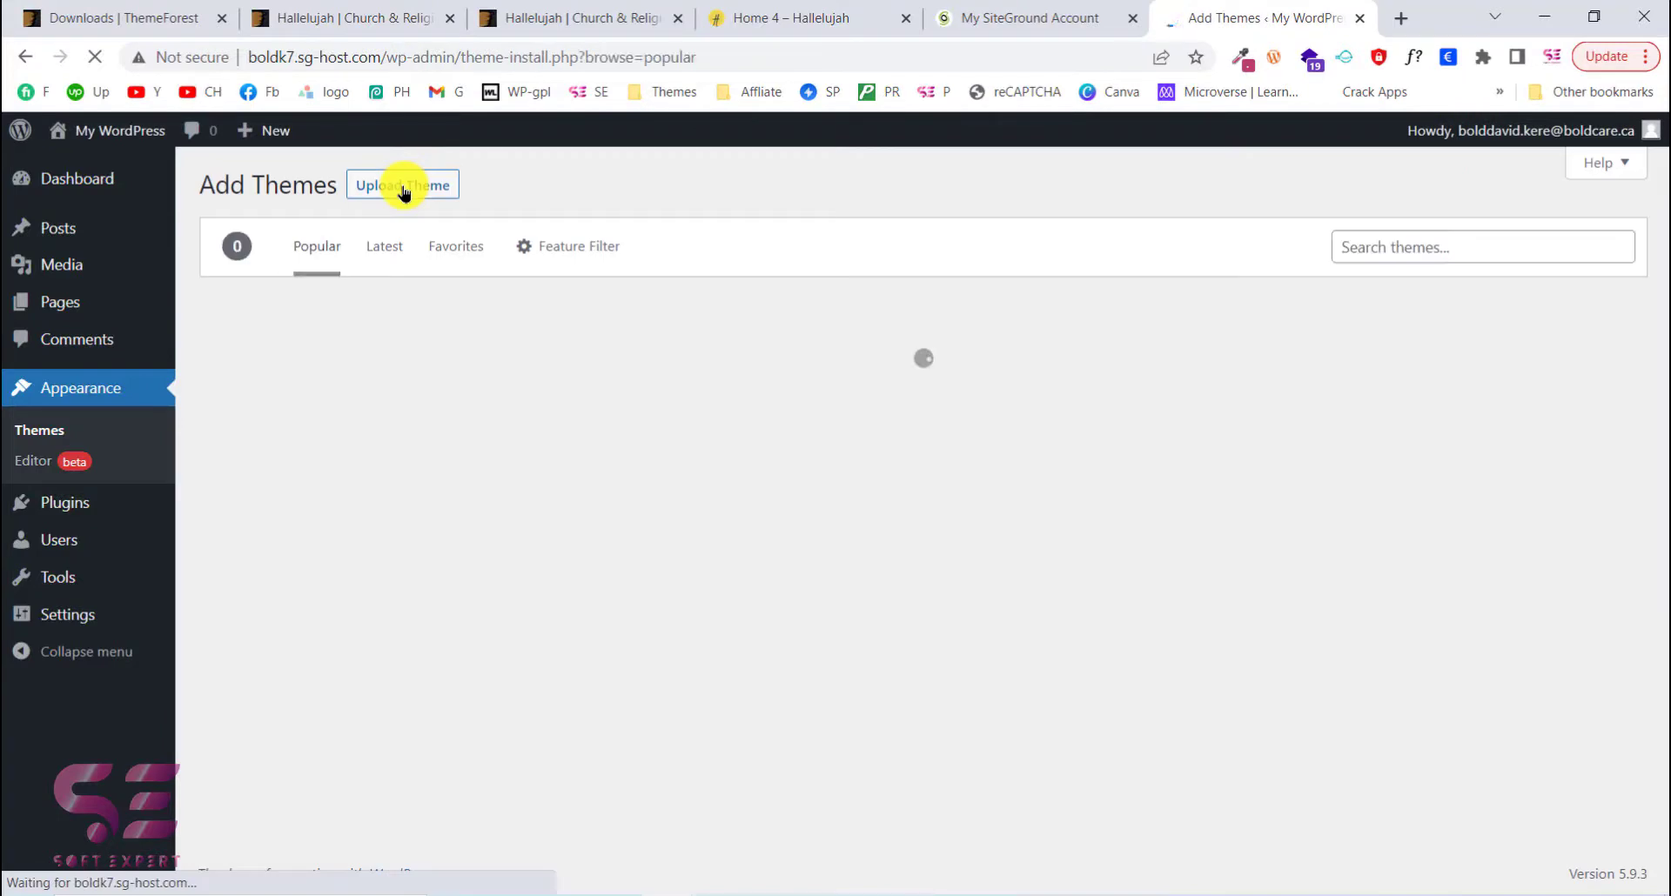
click(428, 190)
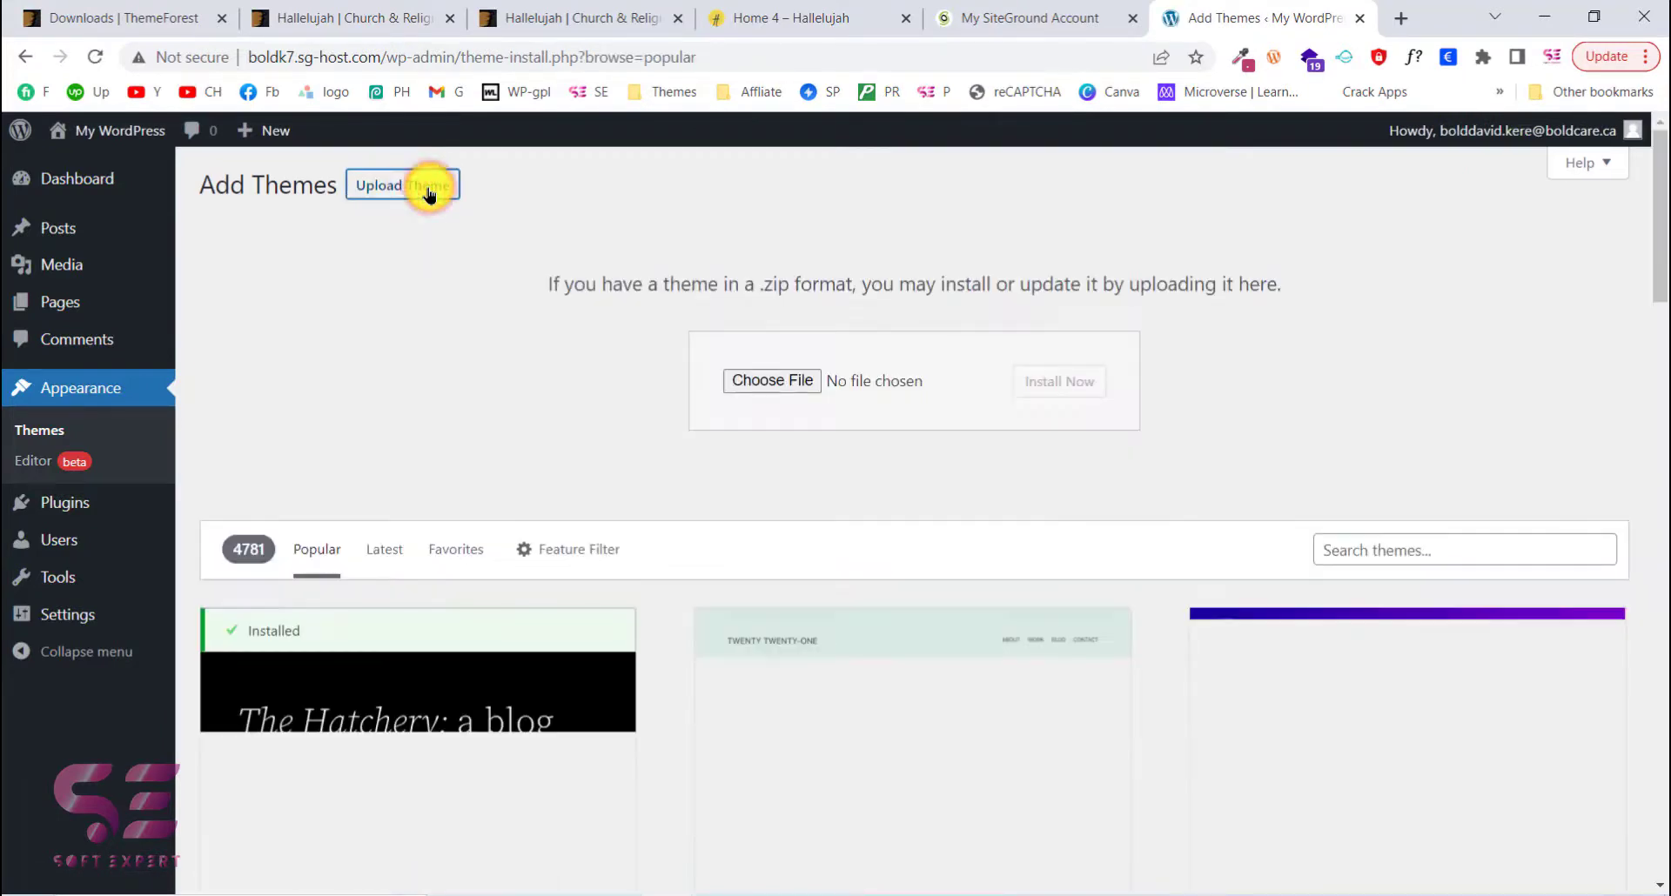
Locate the themeforest Hallelujah zip on the Desktop and inspect its hallelujah folder
click(779, 376)
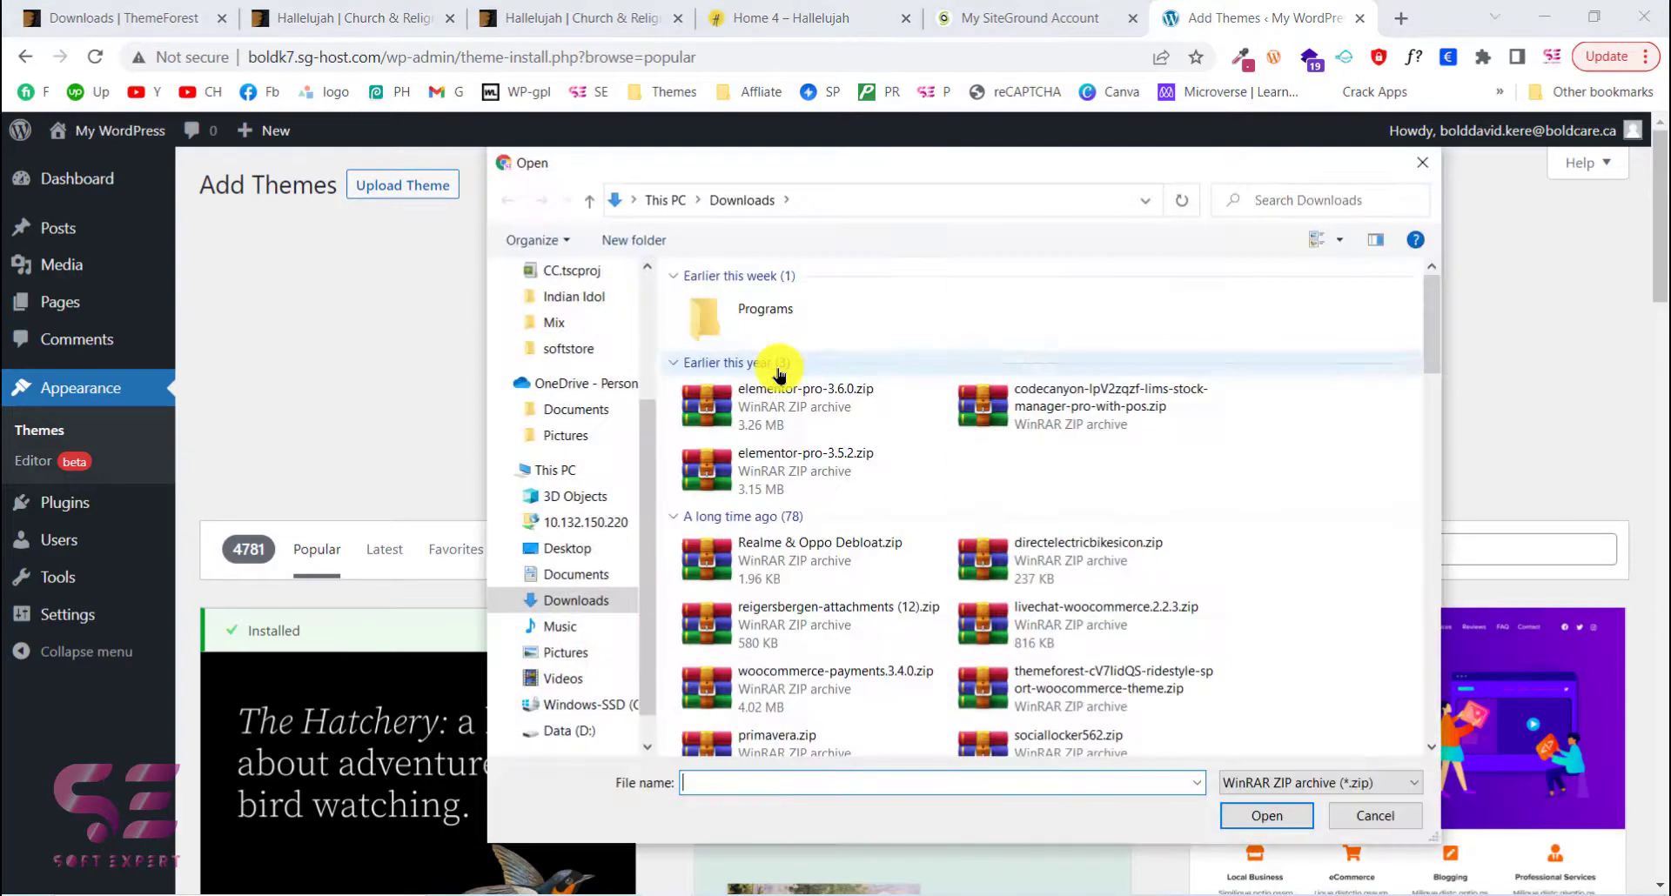
key(super+d)
click(715, 50)
double_click(714, 51)
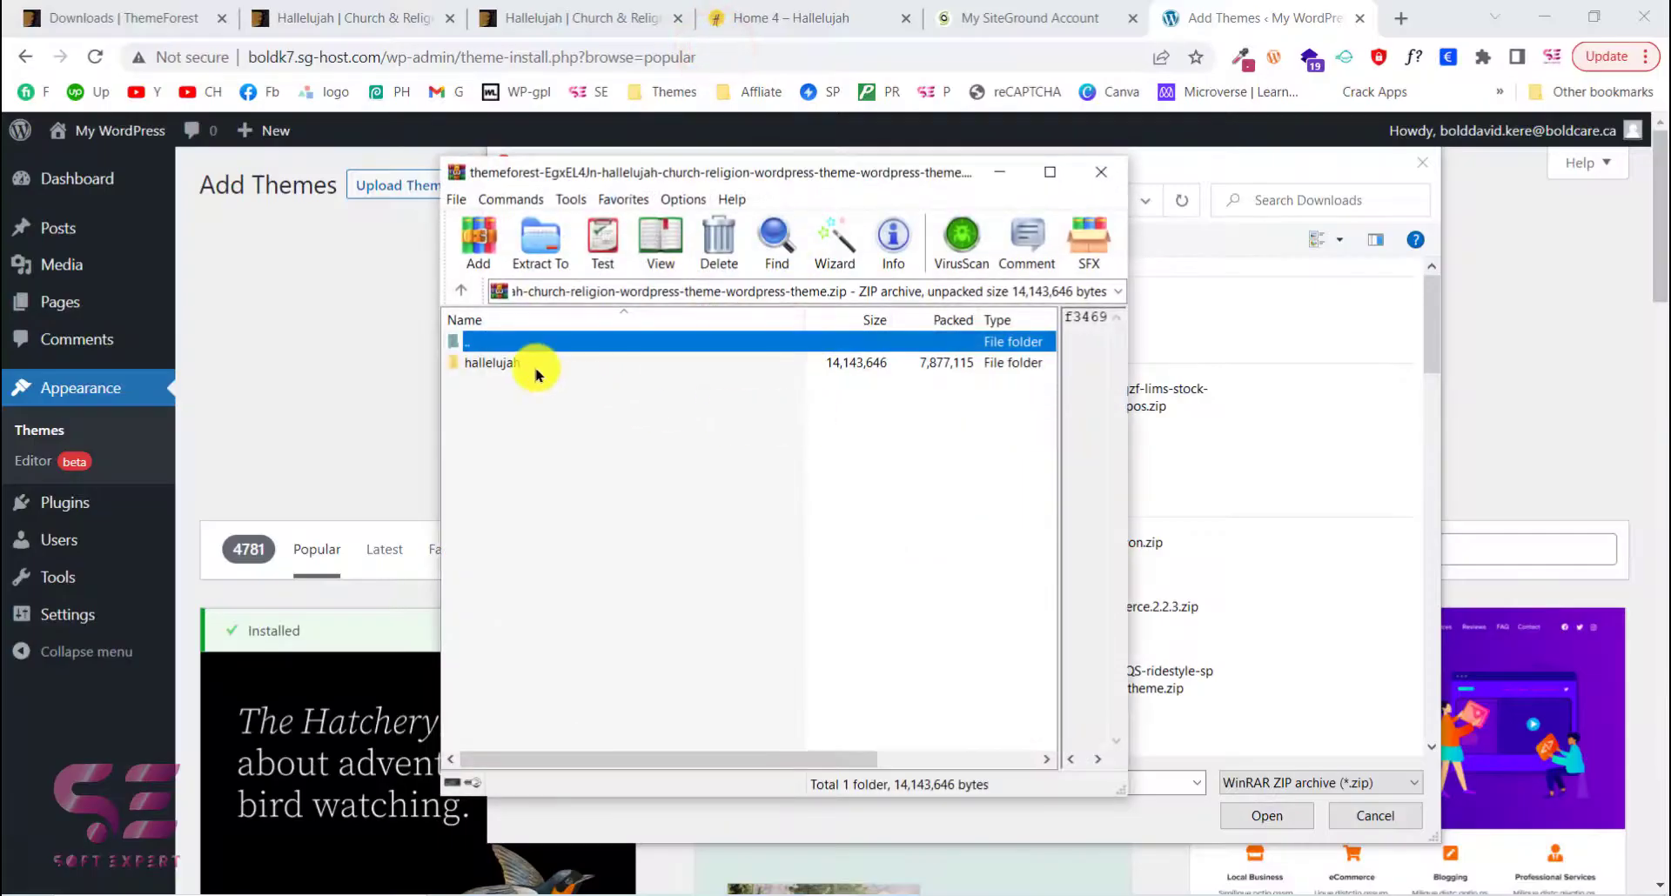
double_click(533, 364)
click(1101, 172)
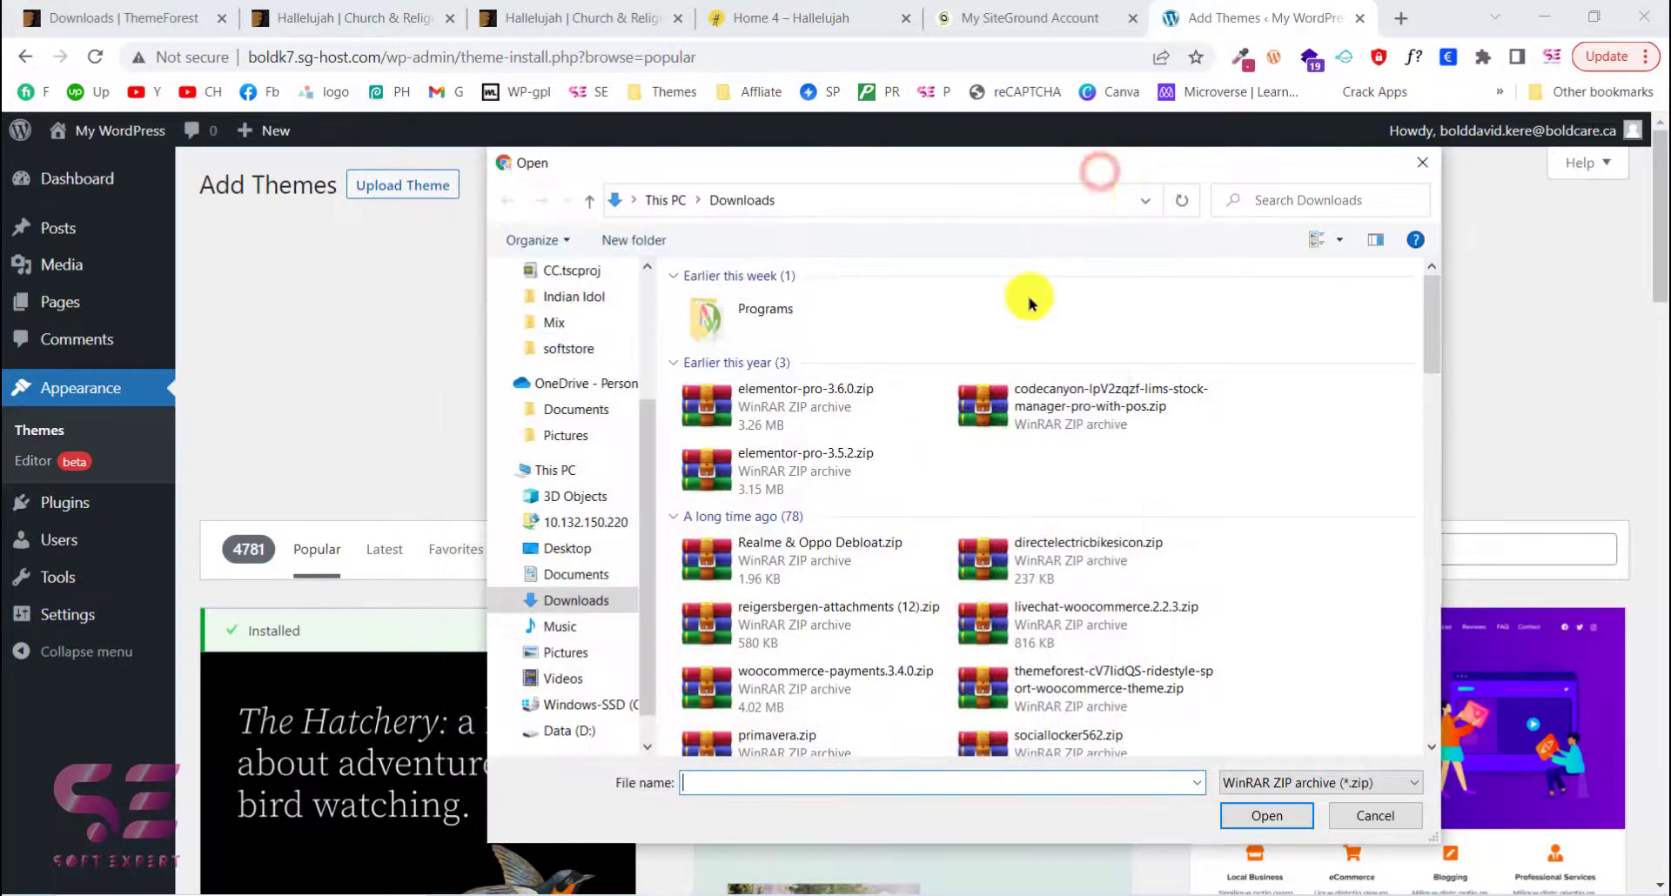
scroll(575, 383, up, 5)
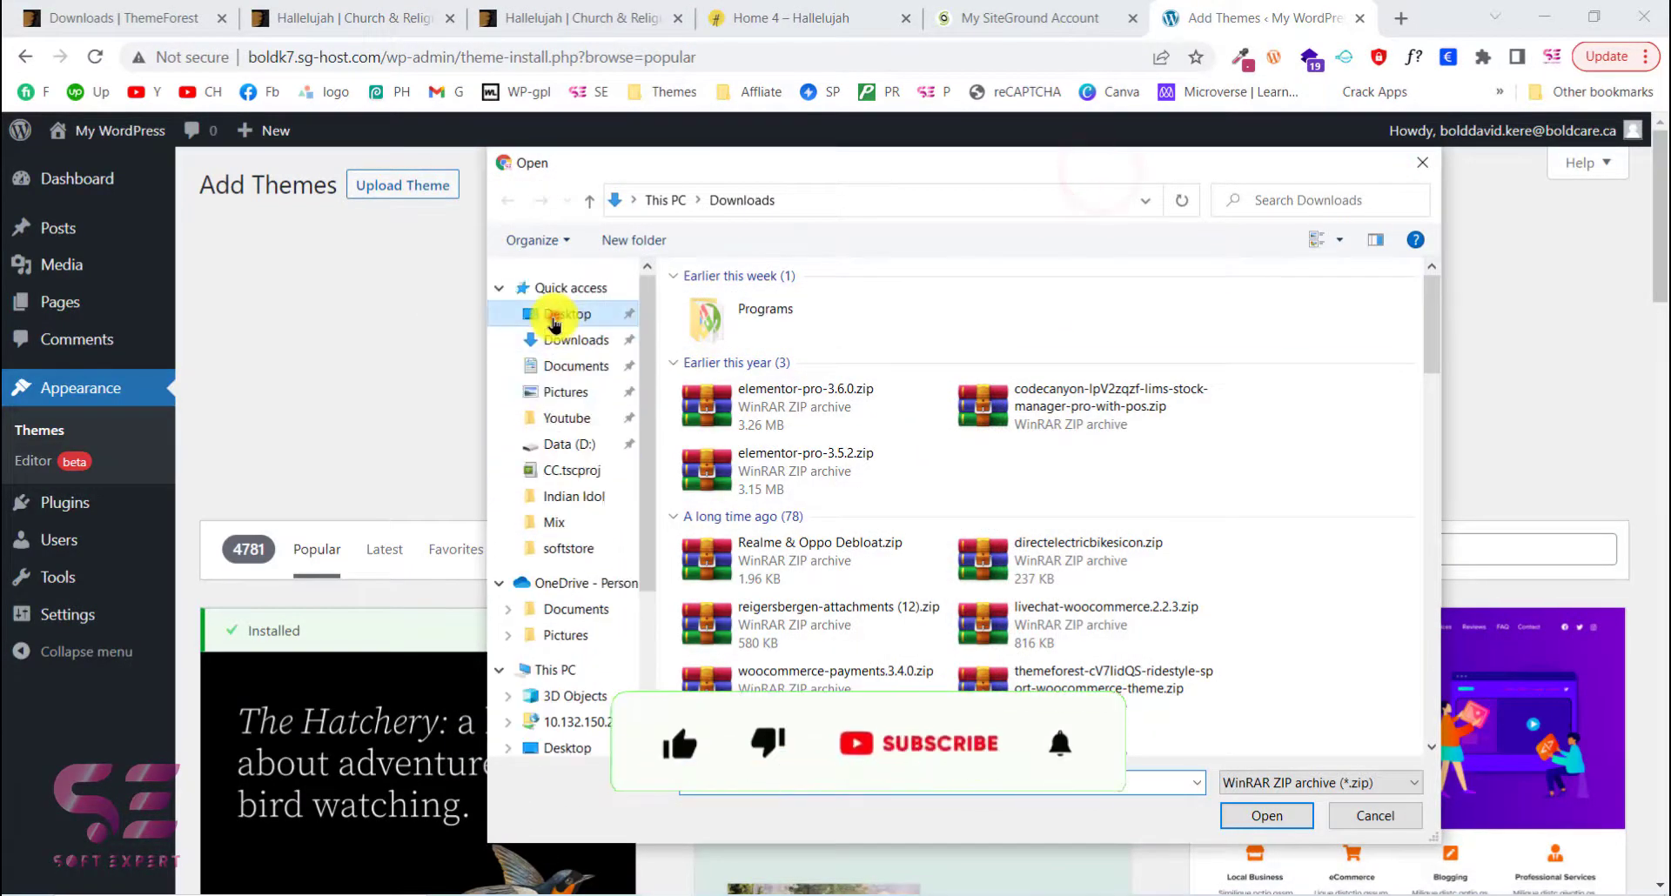
Choose the Hallelujah theme zip from the Desktop and install it
click(566, 314)
double_click(1357, 600)
click(1056, 387)
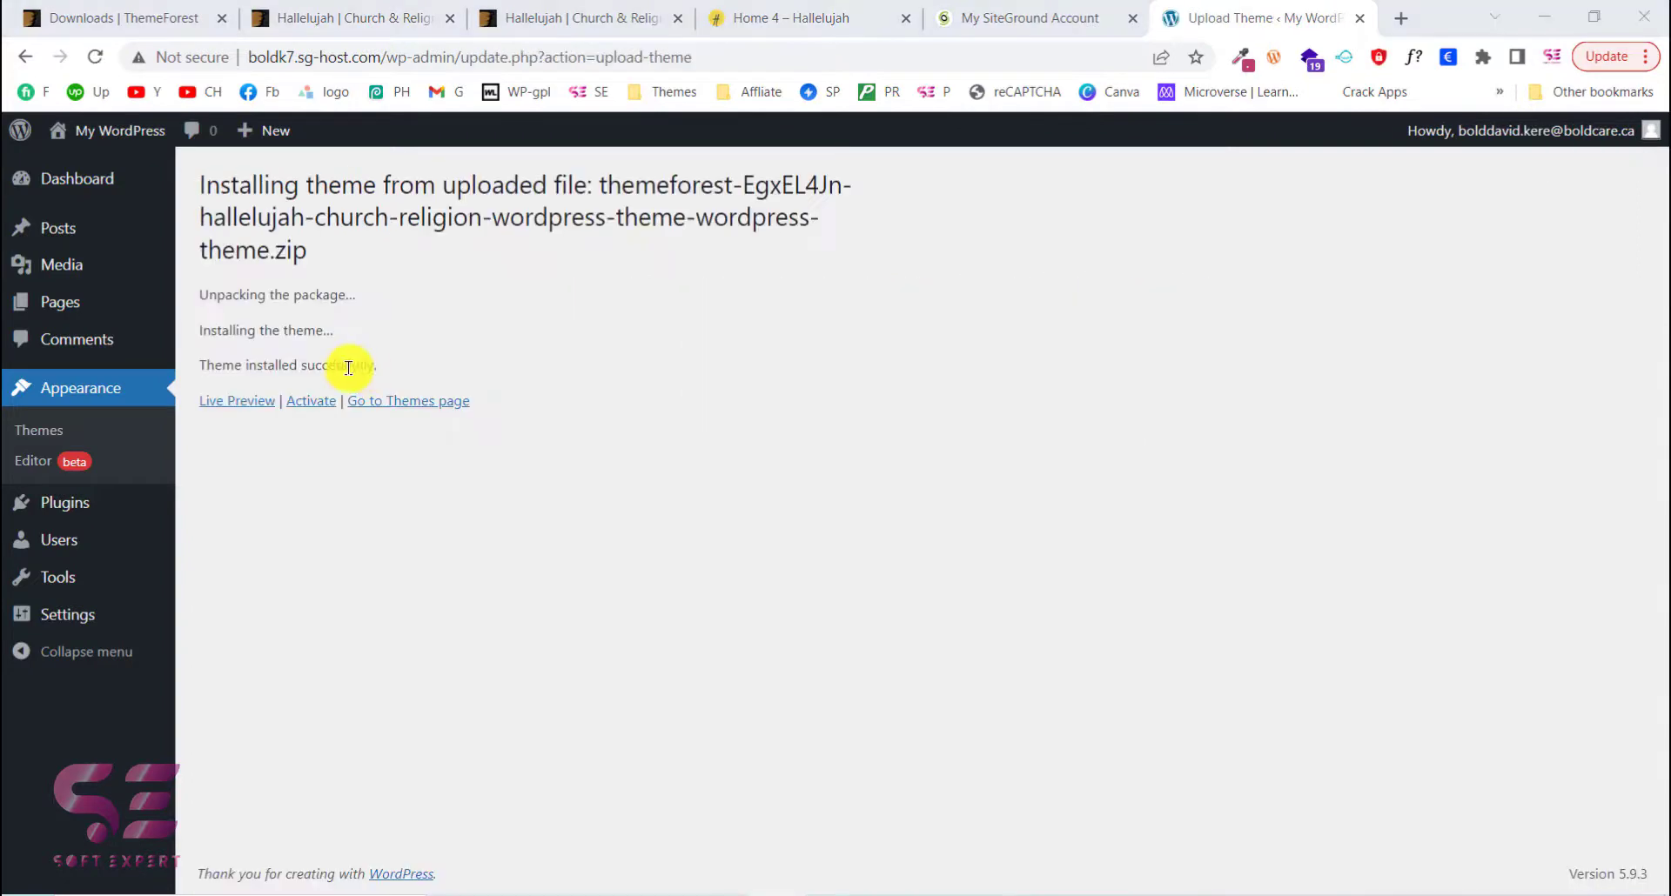
Activate the Hallelujah theme, then install and activate the required ThemeREX Addons plugin
click(305, 400)
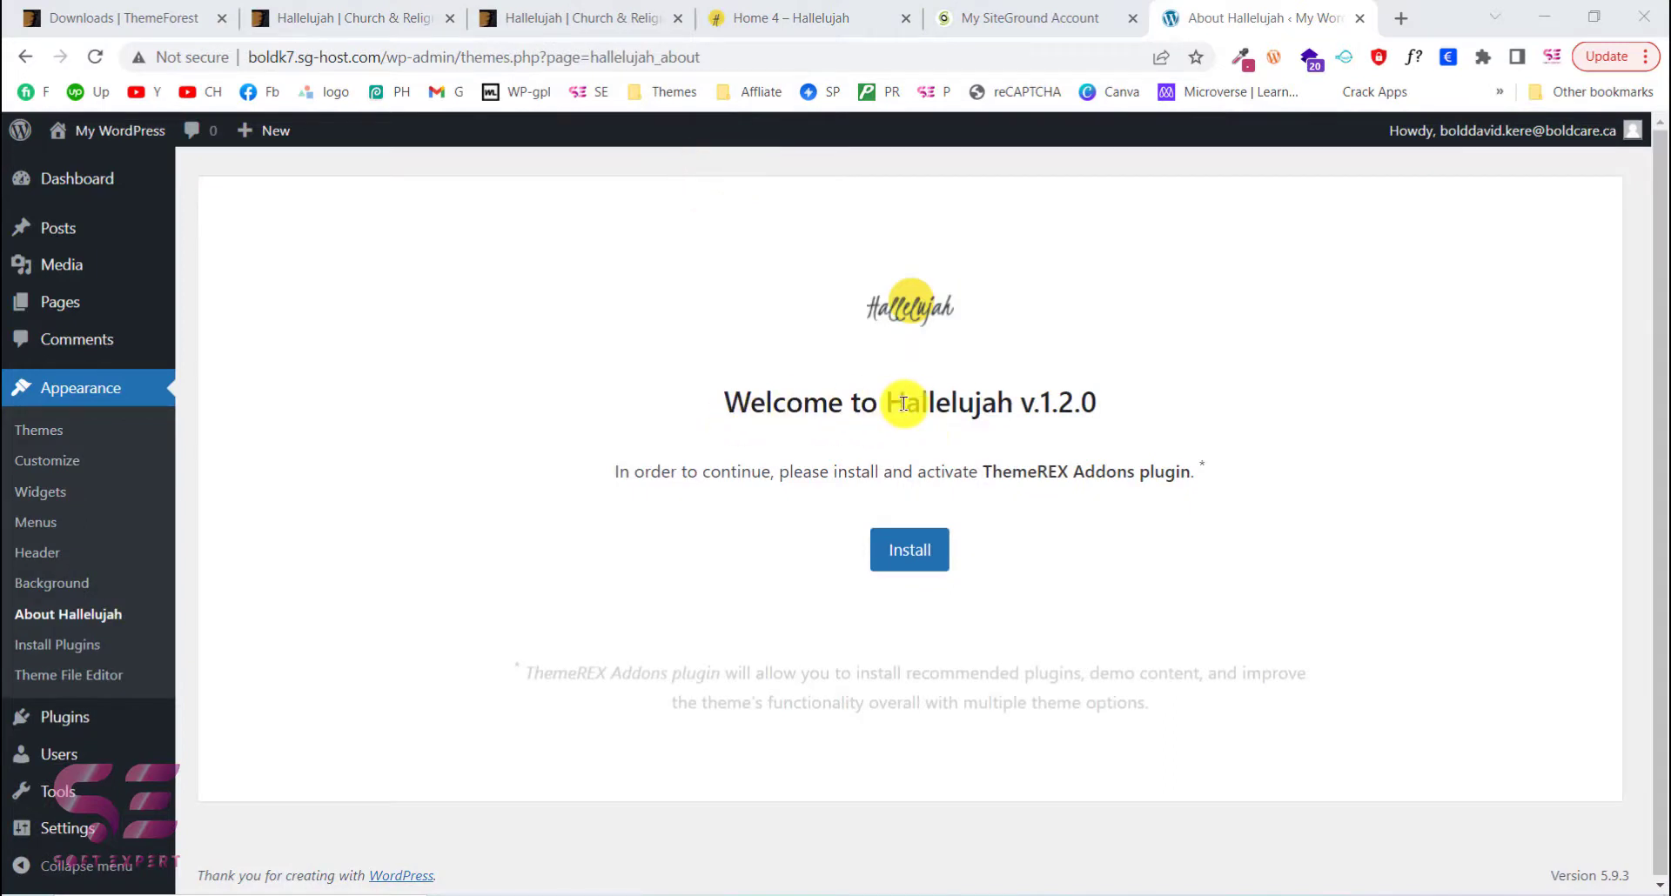
drag(985, 471, 1090, 470)
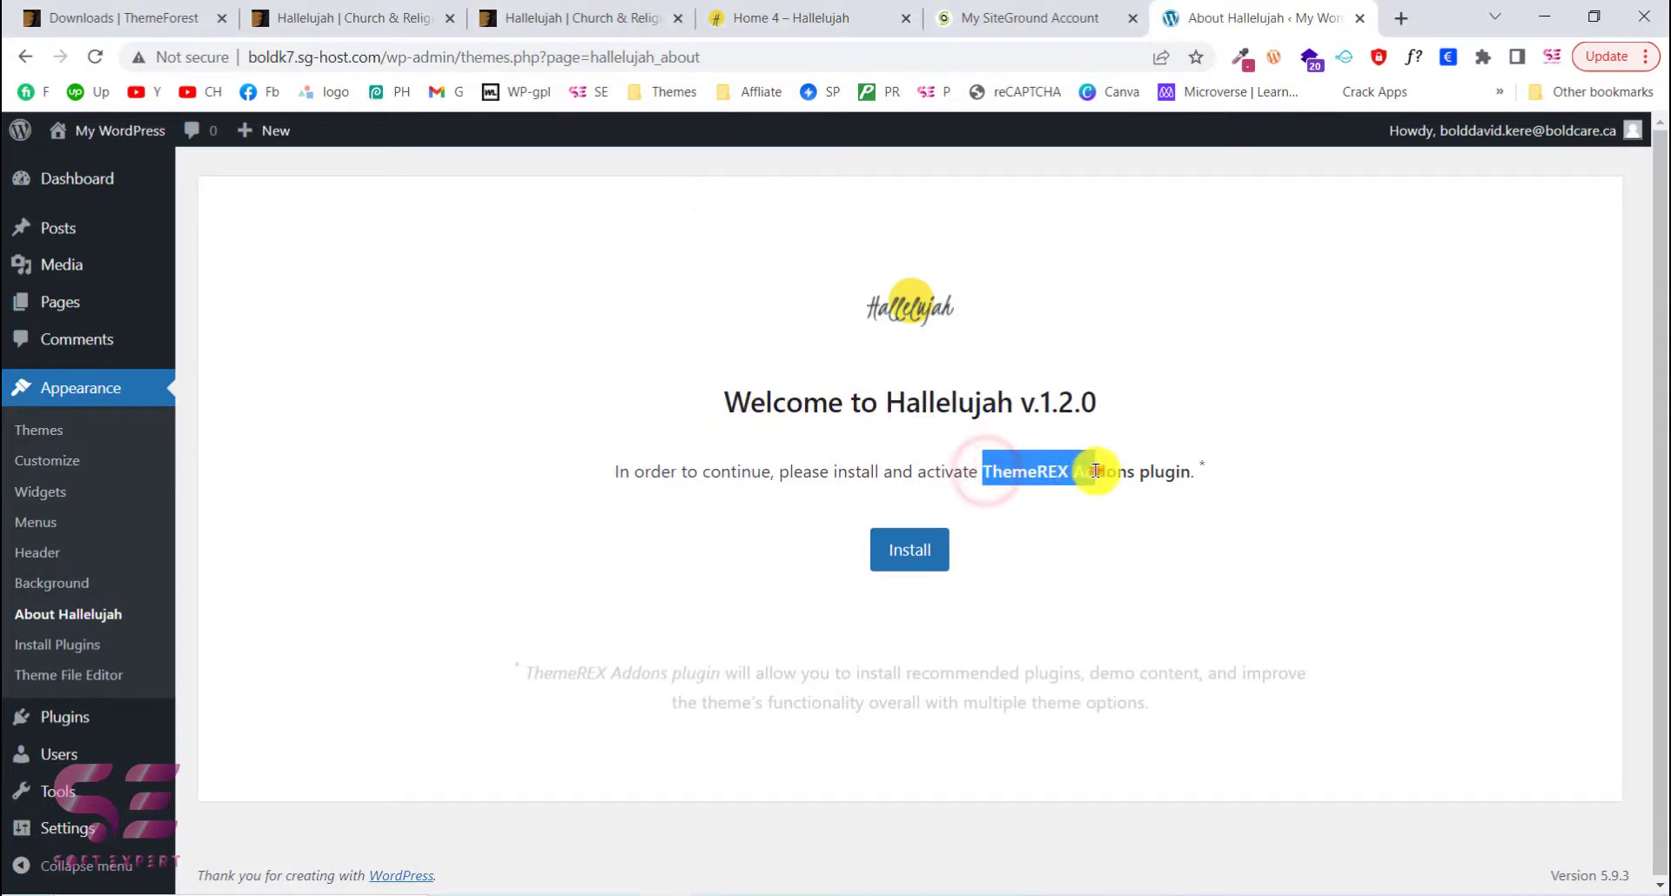
click(1097, 474)
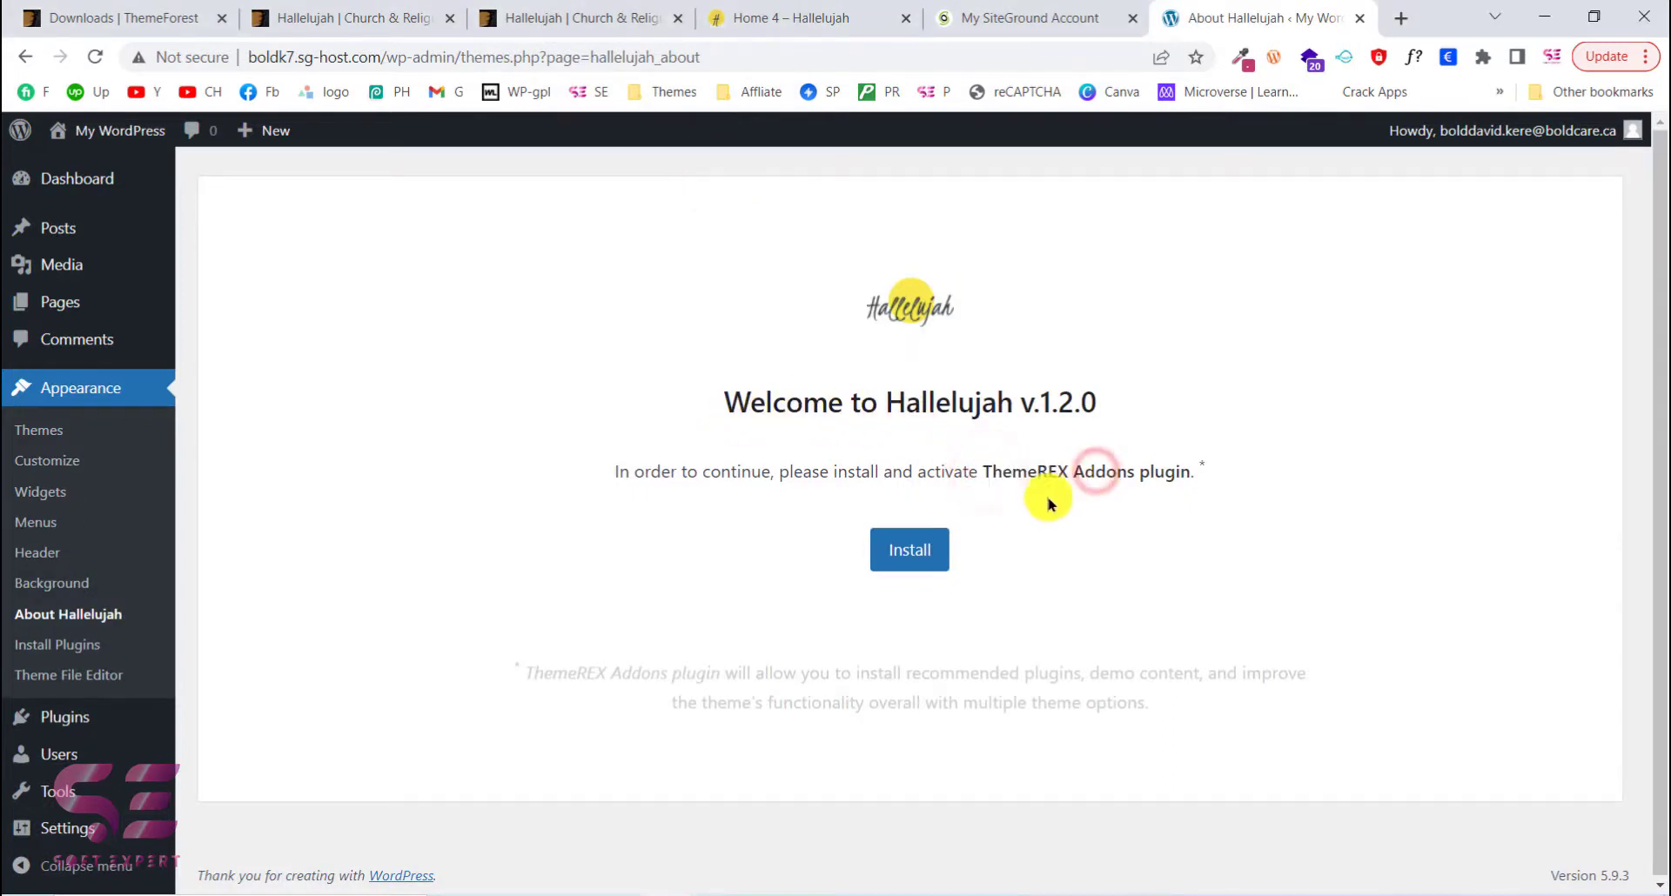
click(894, 561)
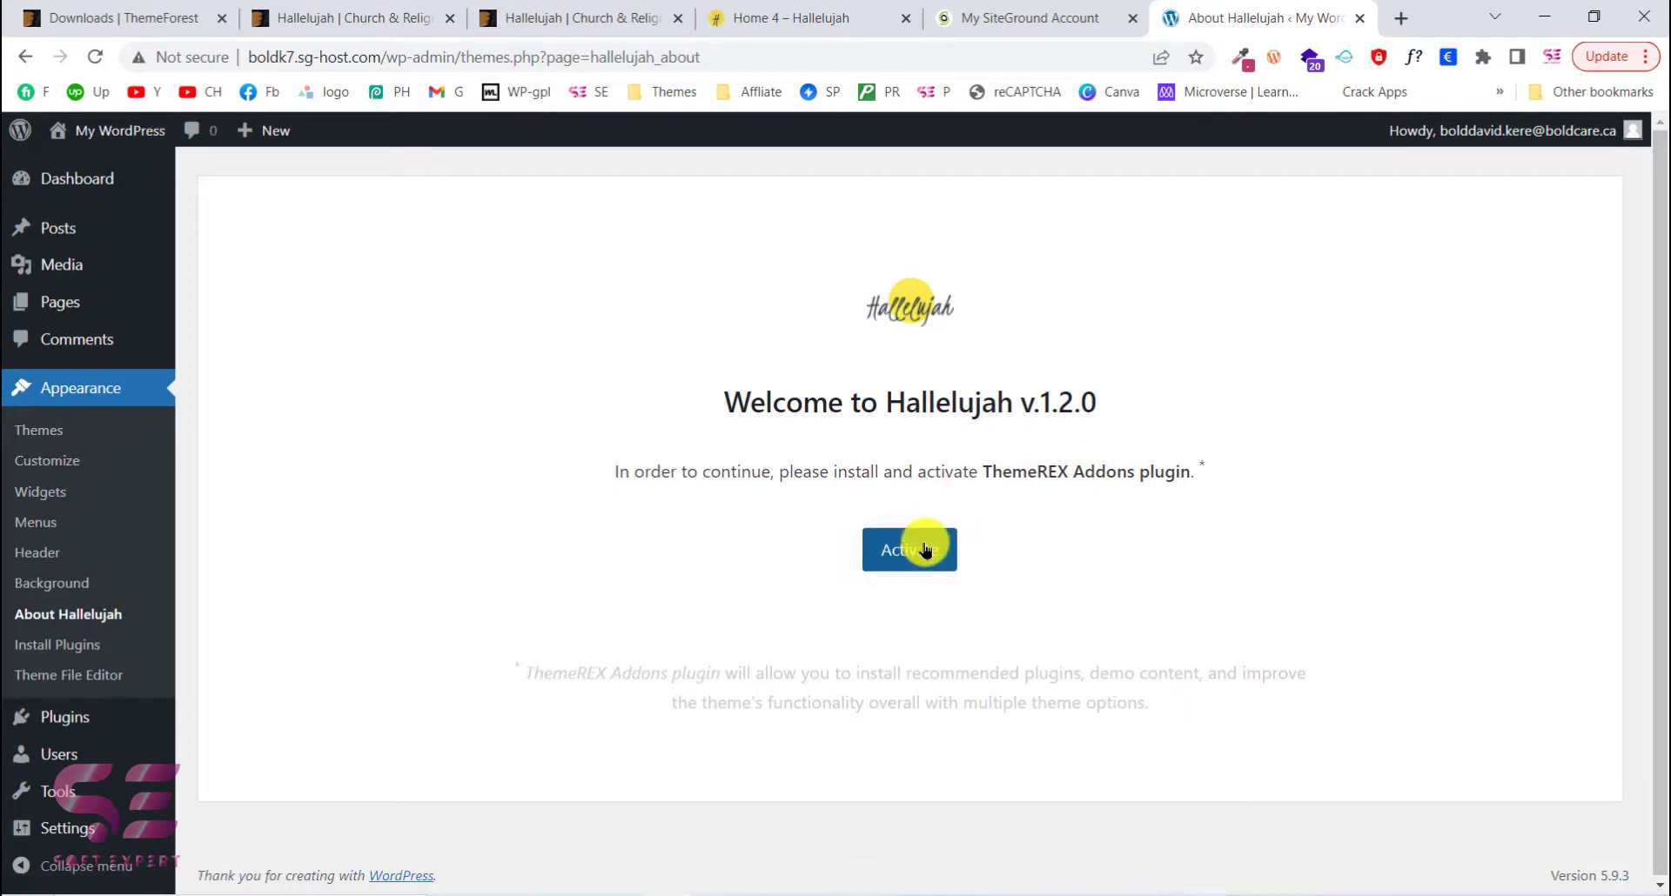
click(920, 546)
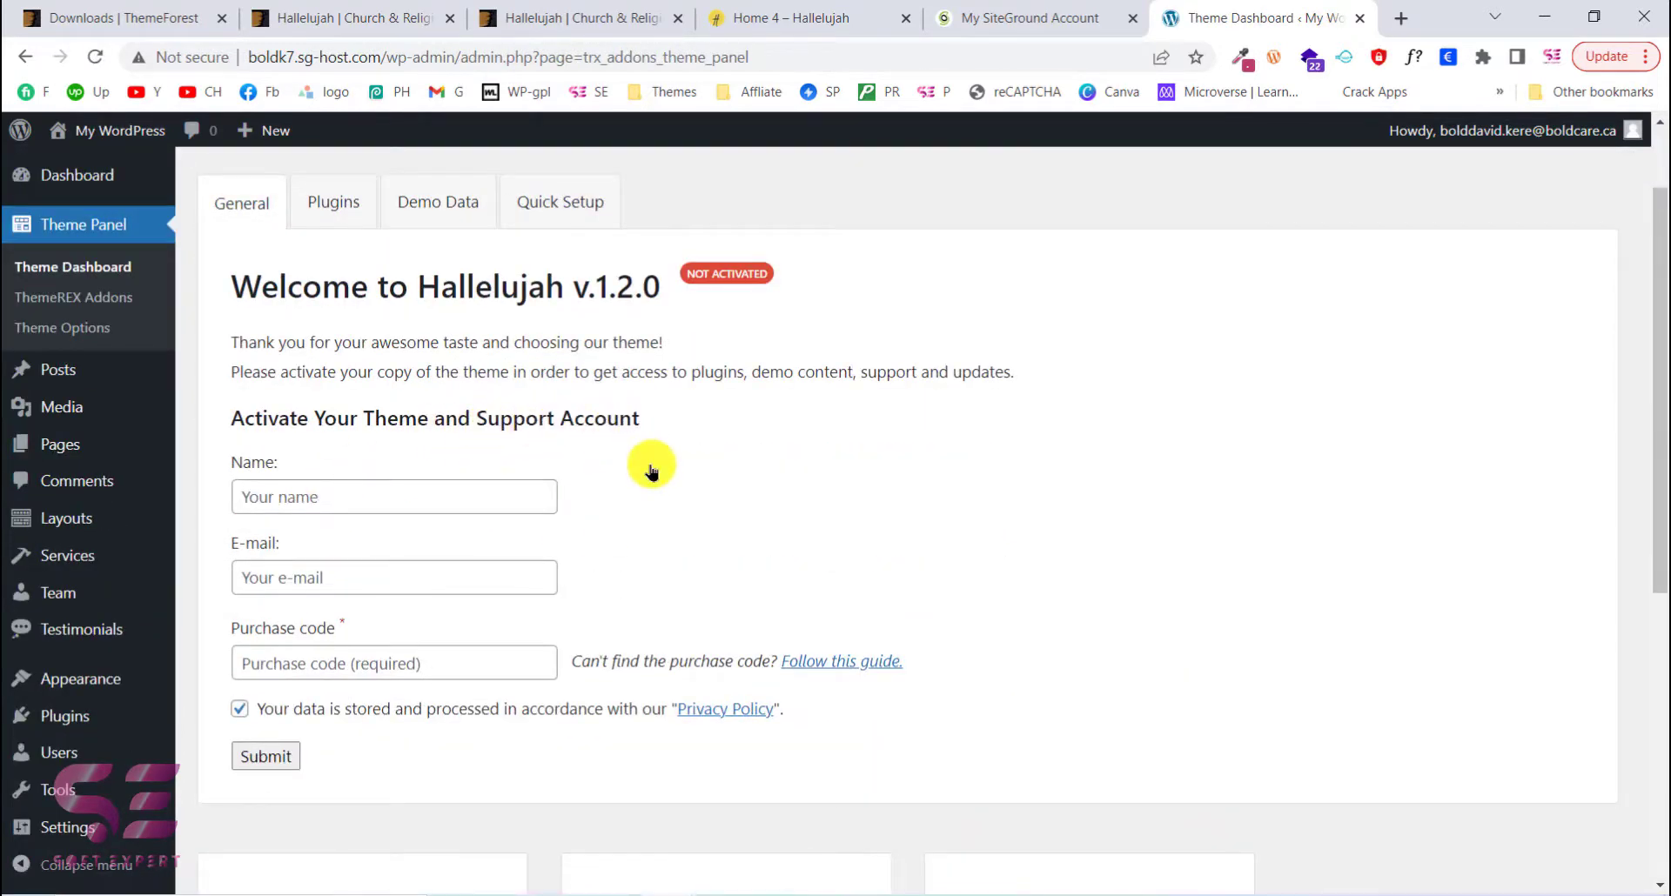
Enter the activation name and e-mail, then show Hallelujah's ThemeForest download options
scroll(651, 471, down, 1)
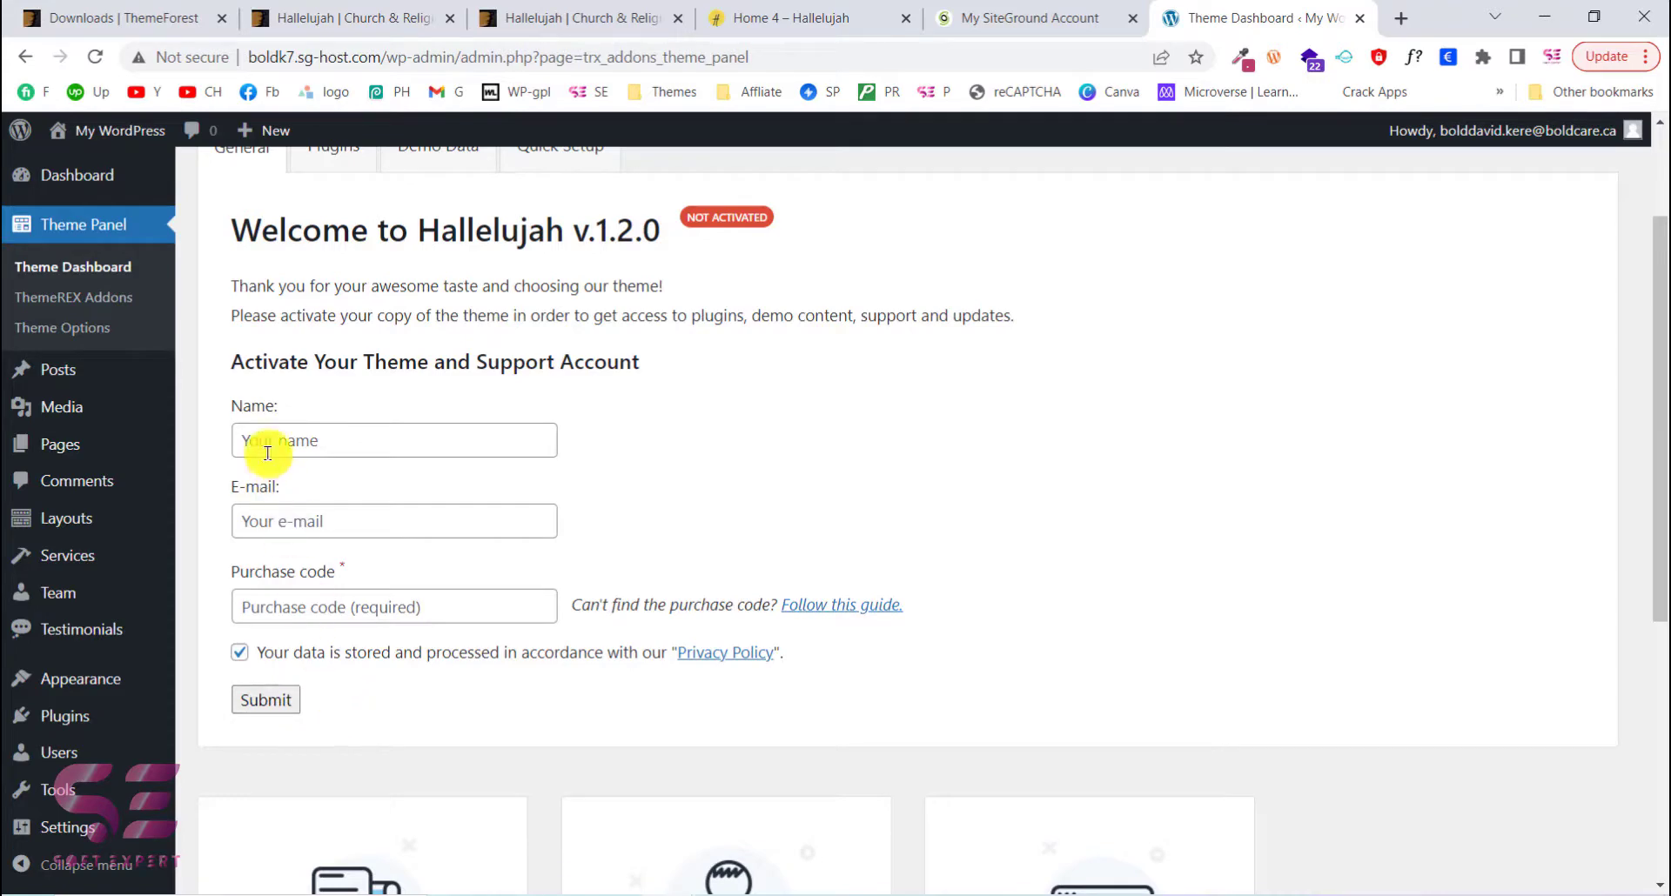
click(319, 8)
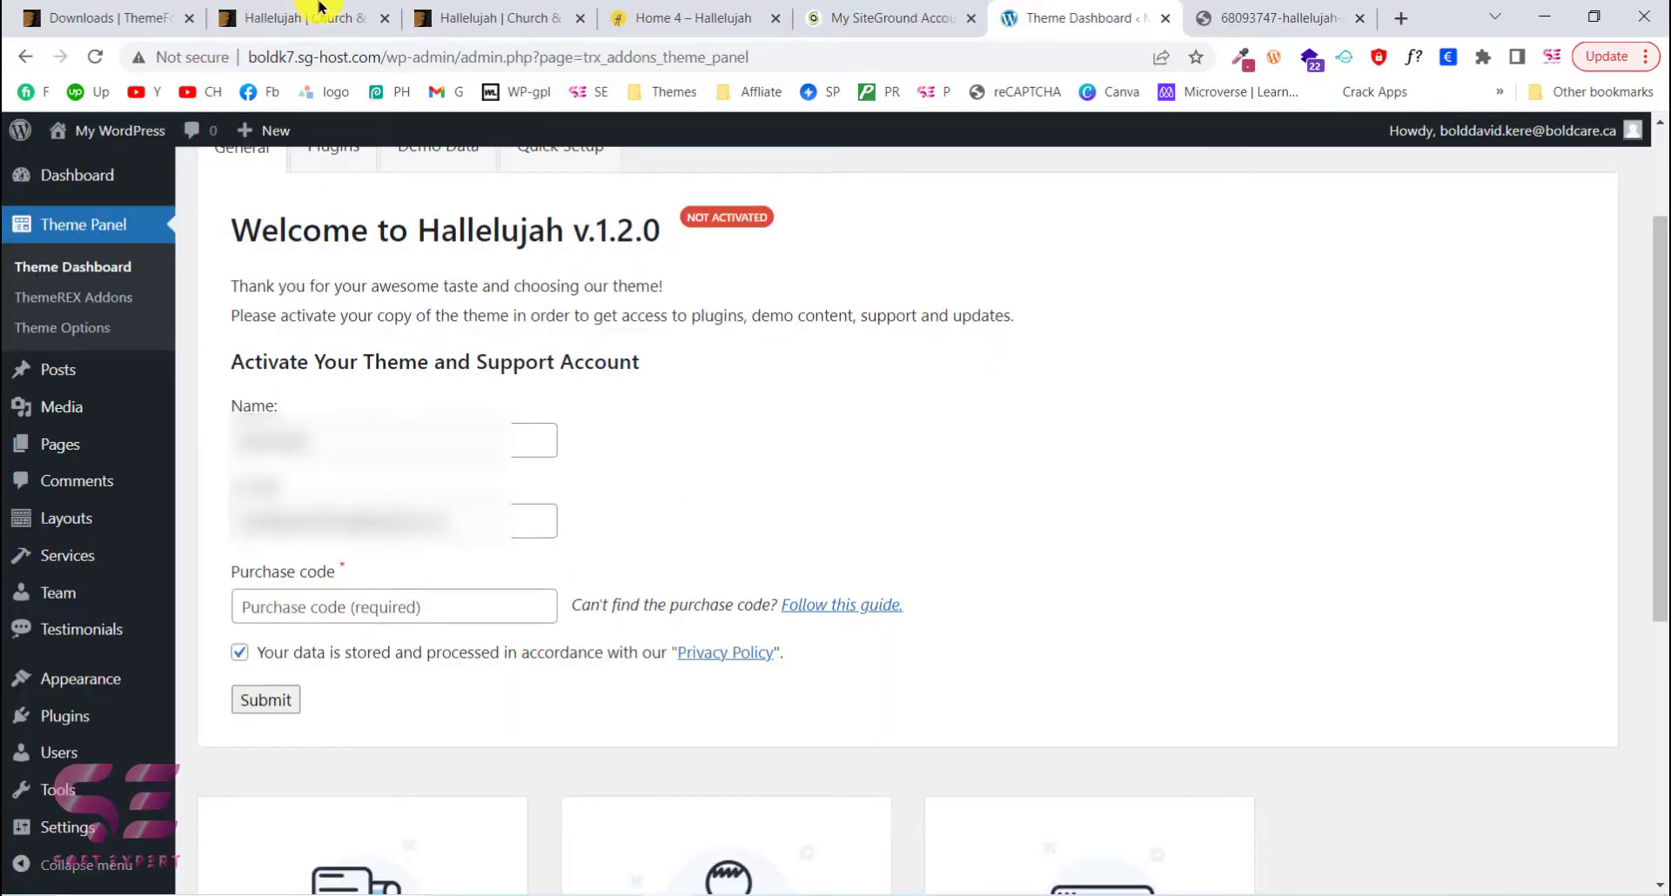
click(318, 9)
click(144, 13)
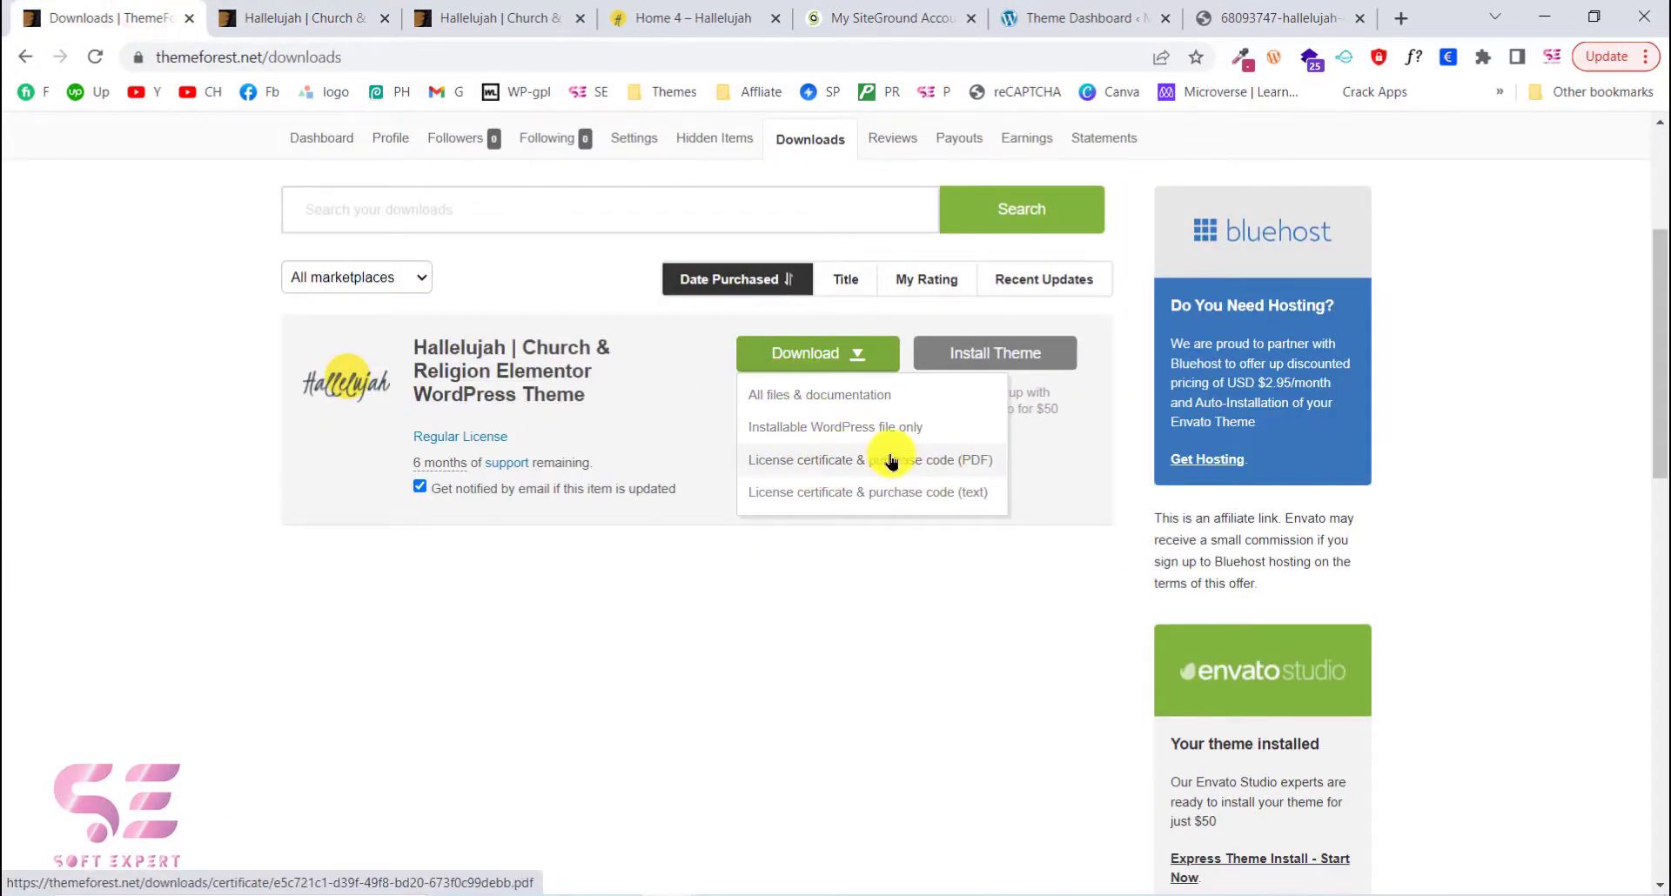
Copy the Item Purchase Code from the Hallelujah license certificate PDF into the Purchase code field
click(1271, 17)
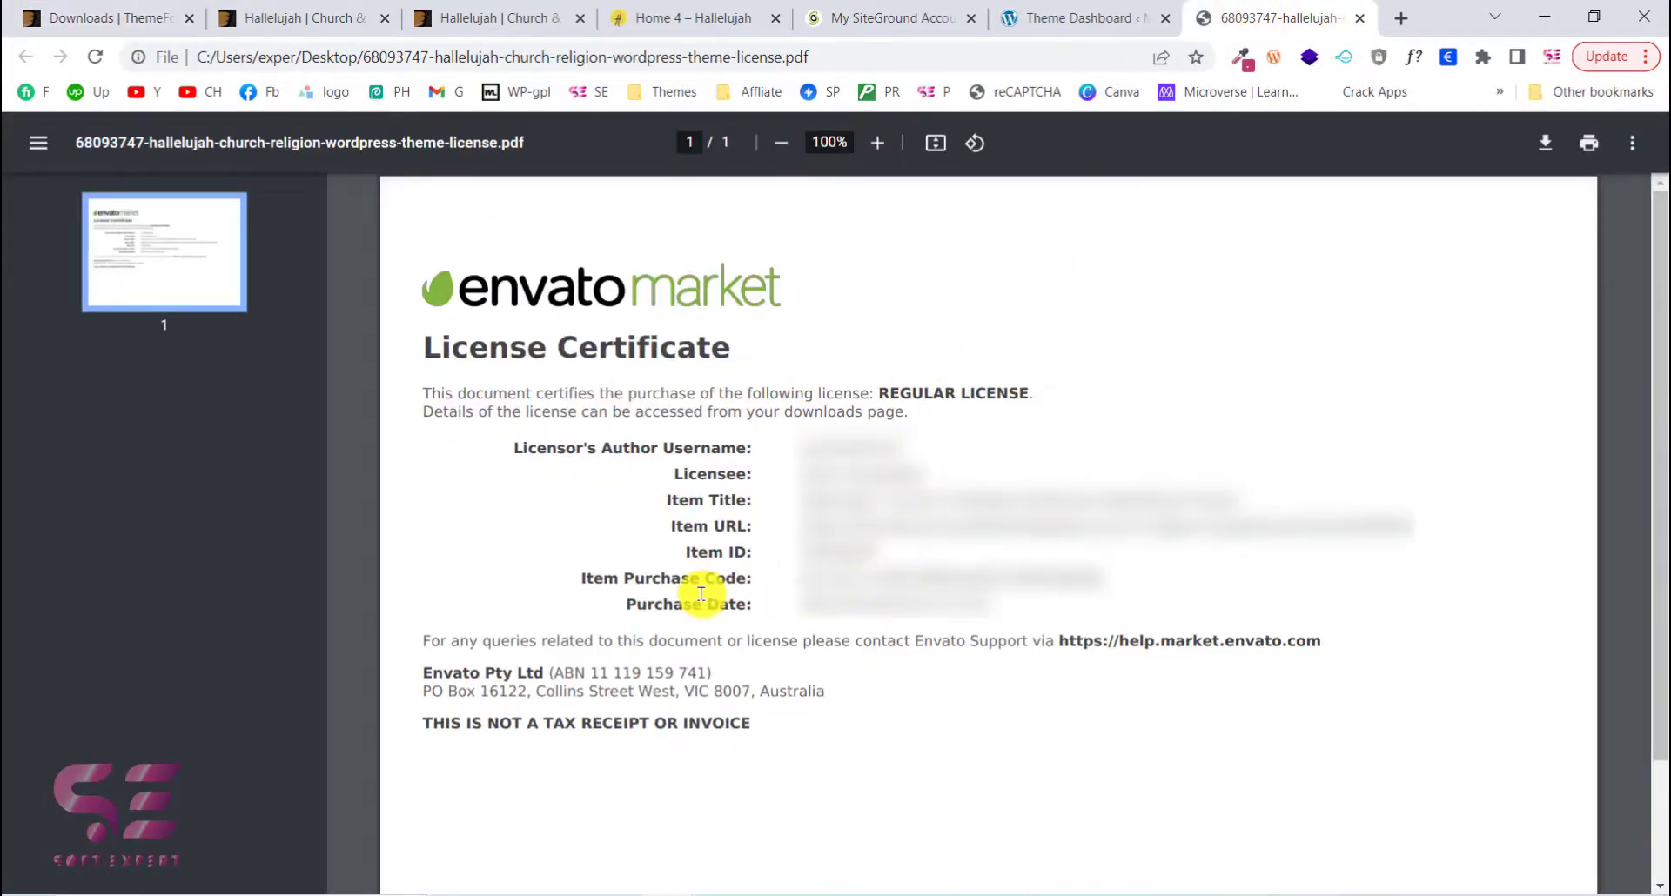
drag(800, 574, 1098, 581)
right_click(1071, 579)
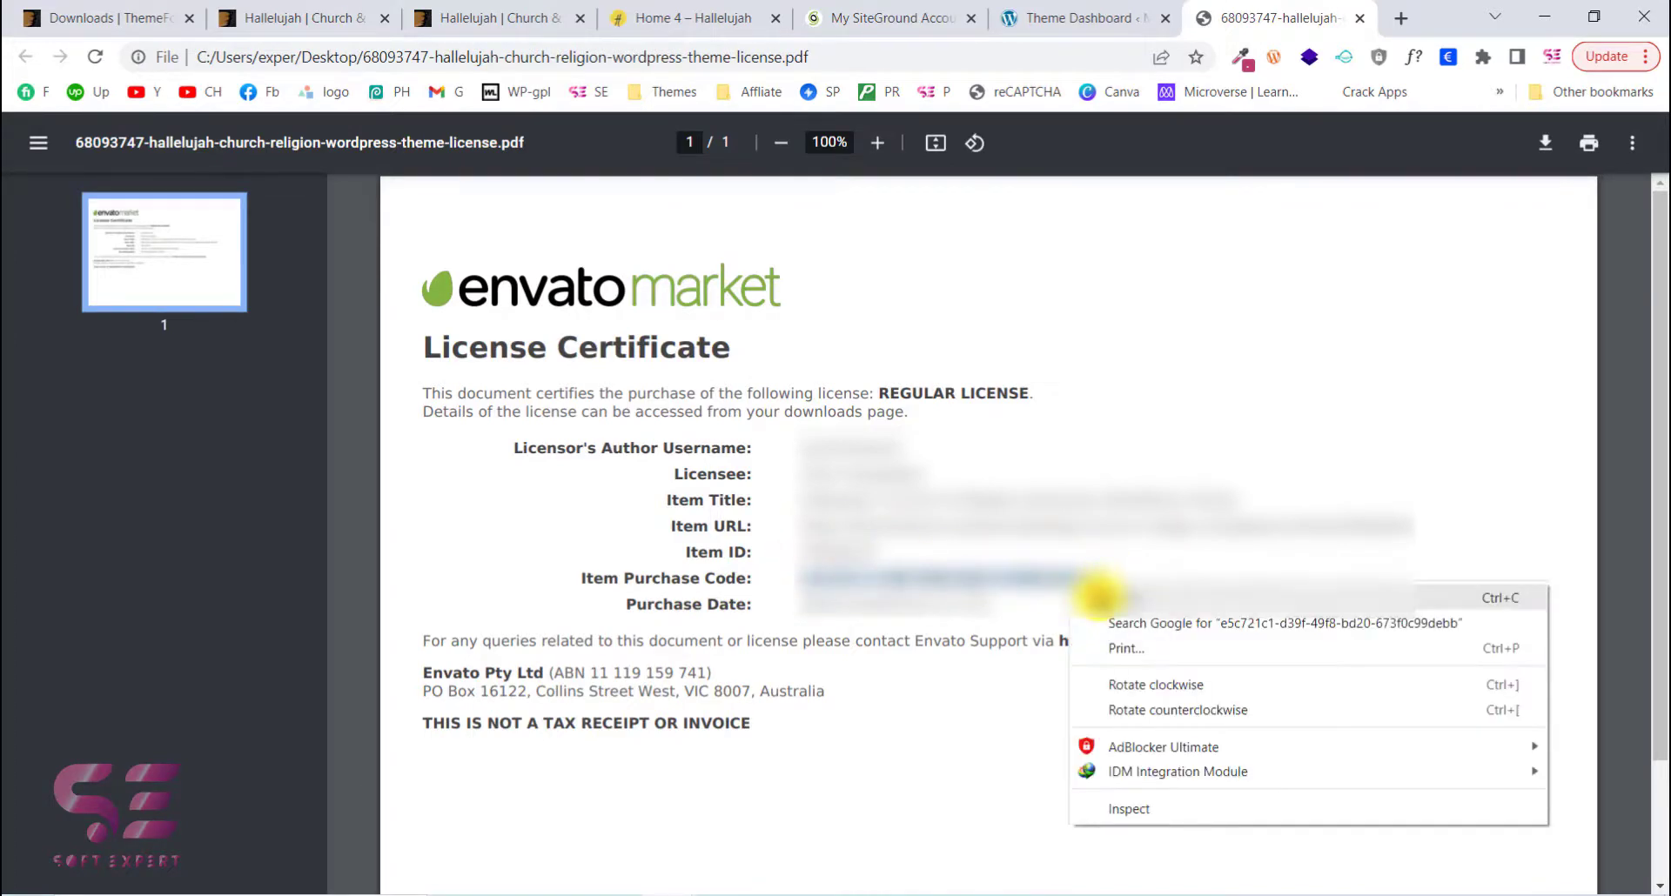
click(1098, 598)
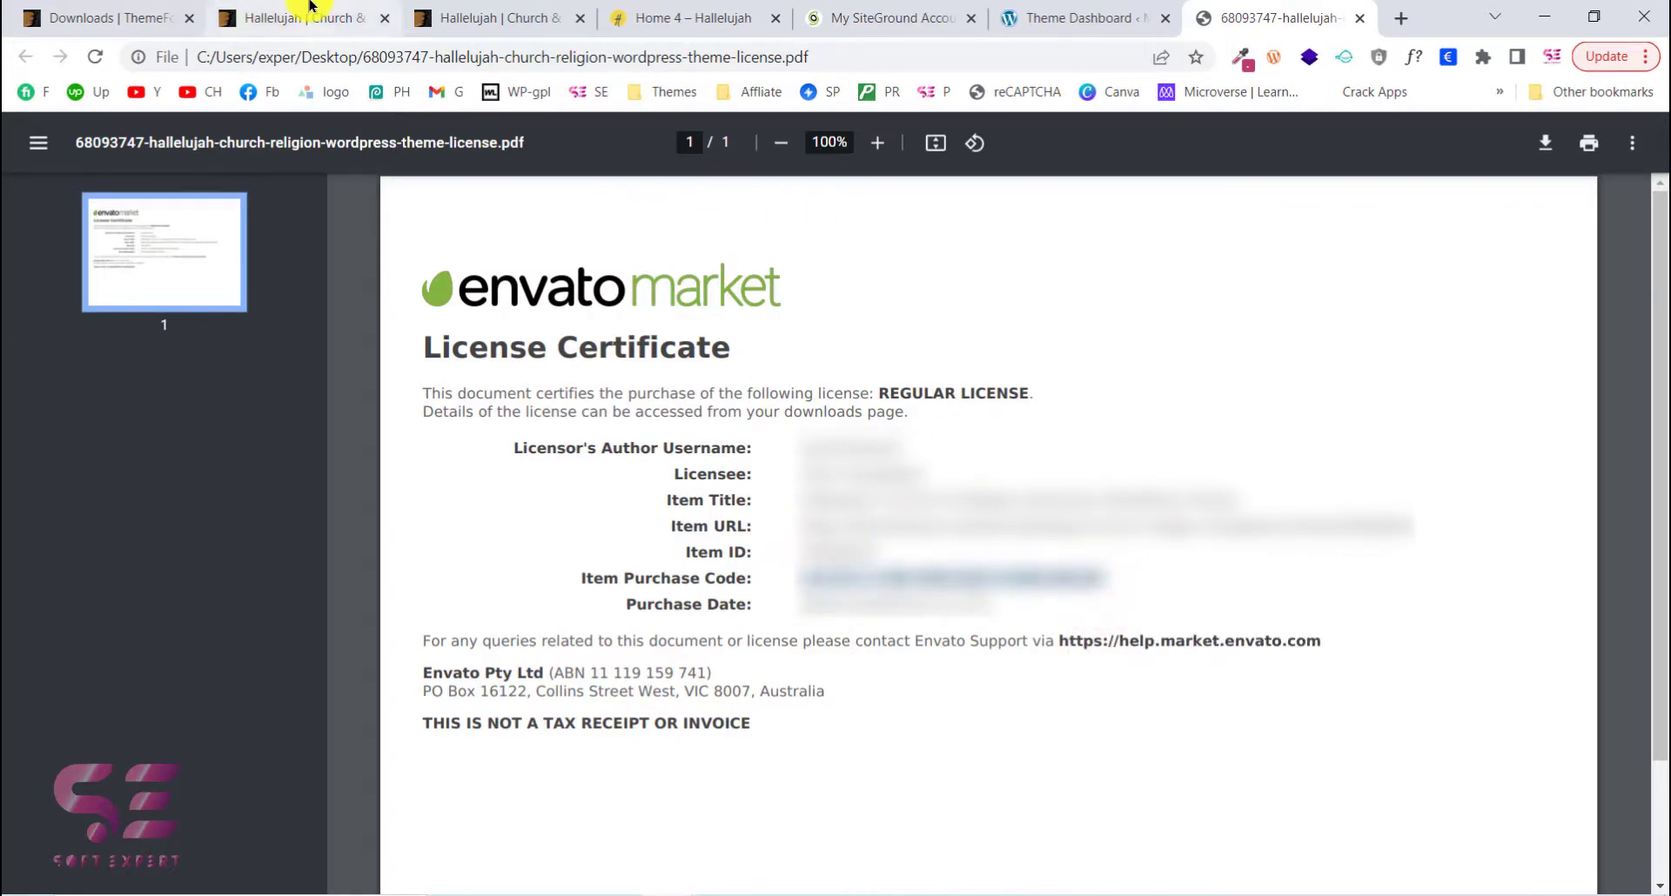
click(1092, 13)
click(452, 600)
key(ctrl+v)
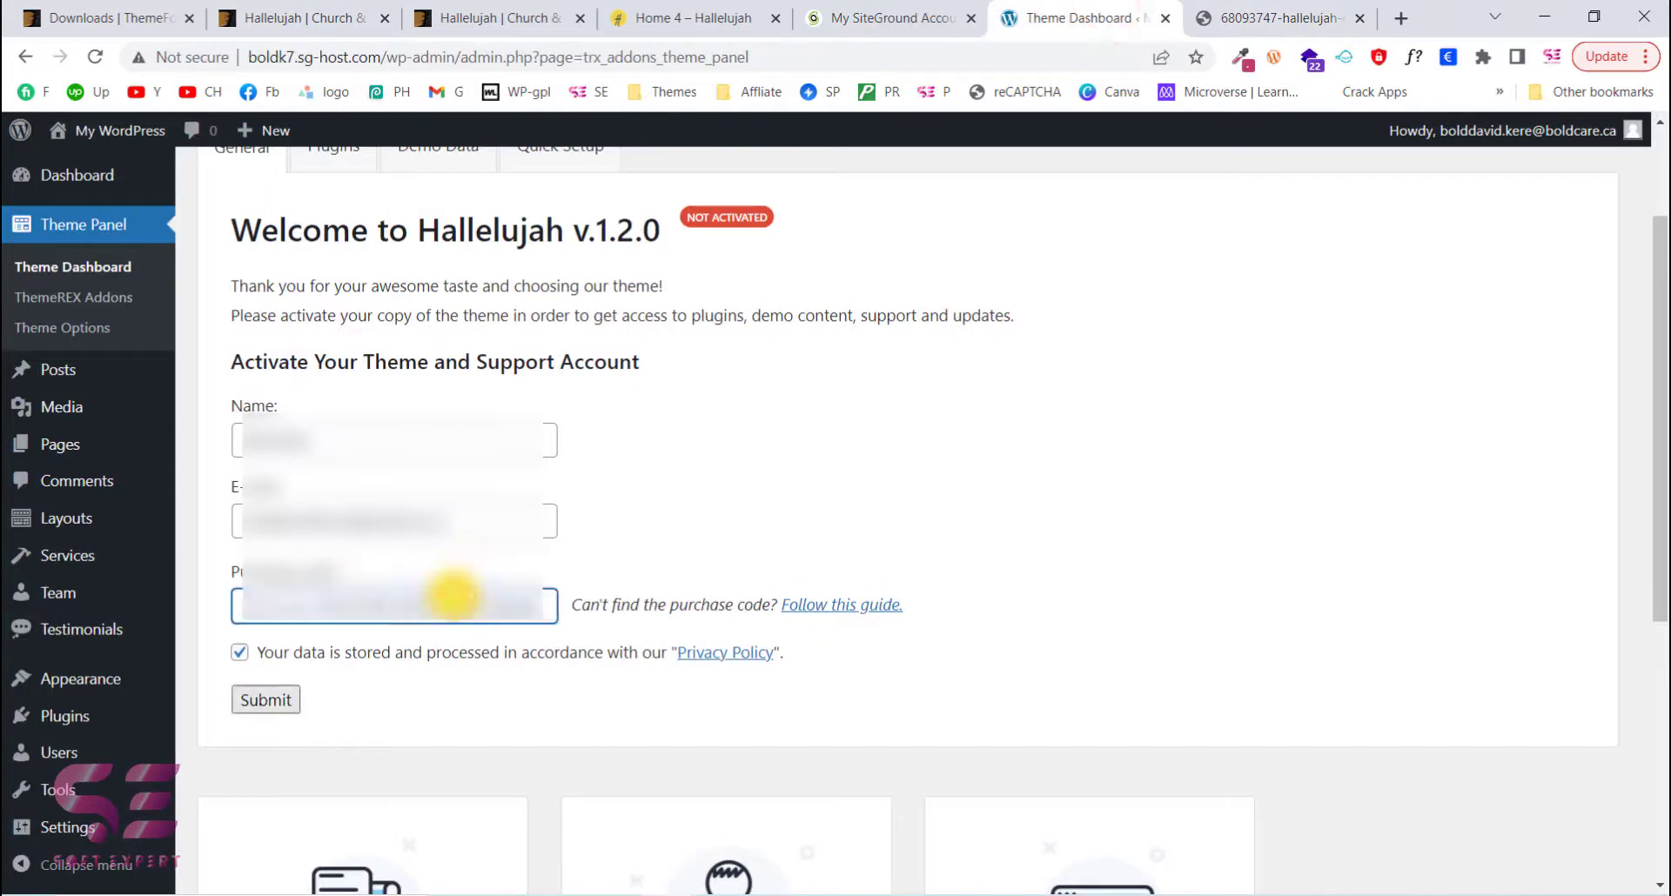
Submit the Theme Dashboard activation form and scroll down to the Start Setup button
click(272, 702)
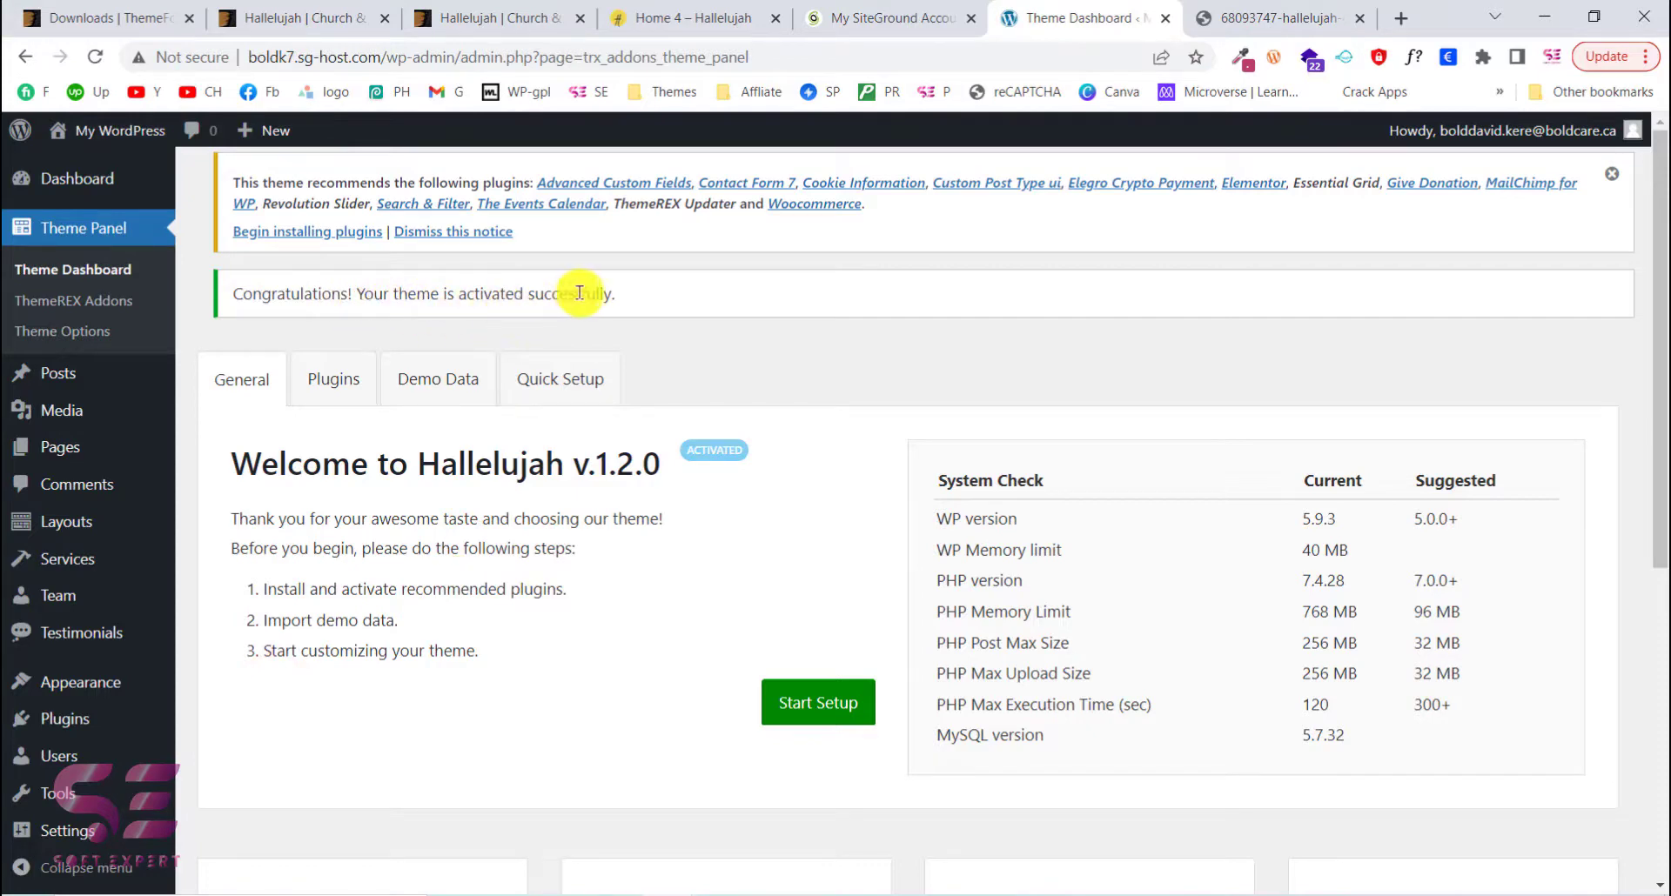
scroll(705, 591, down, 1)
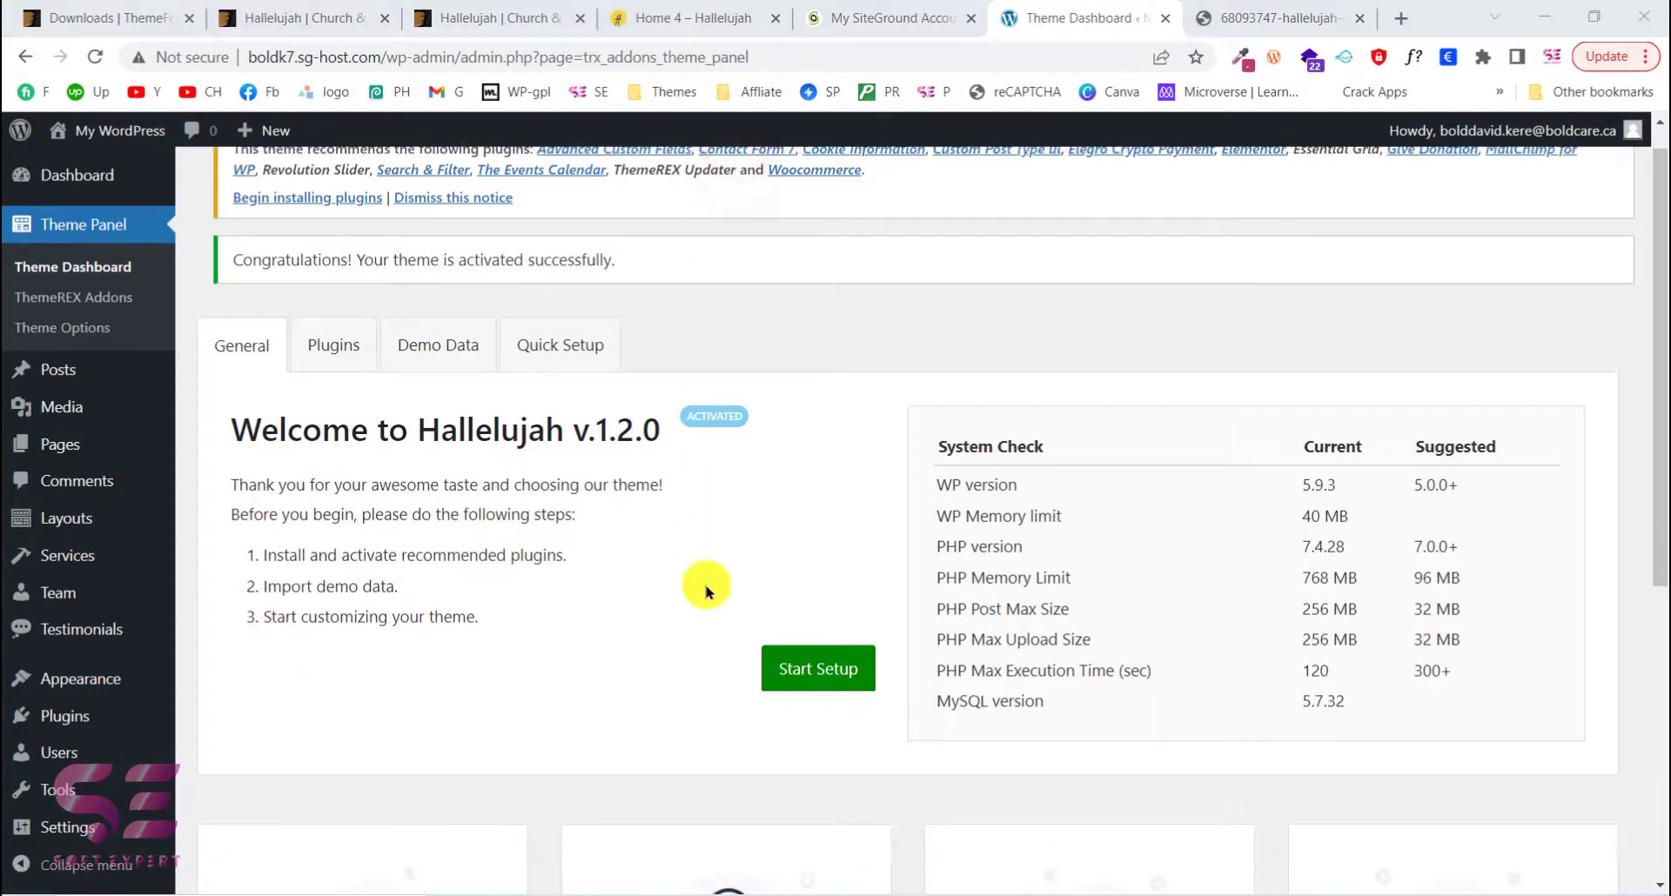
scroll(706, 592, down, 1)
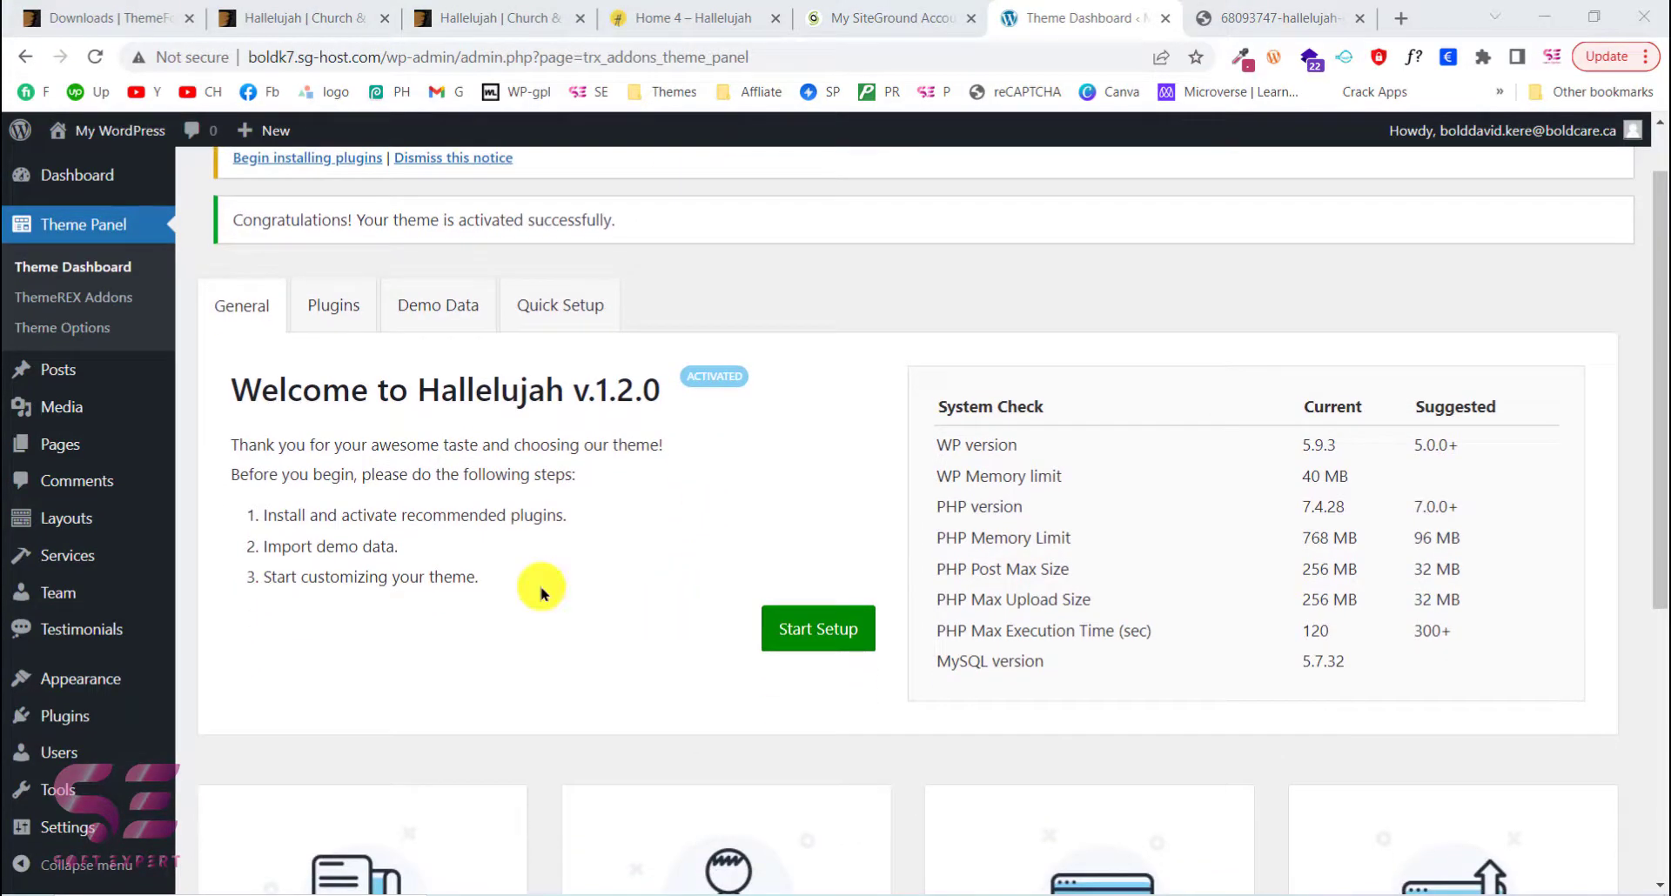
Start the theme's guided setup and review the recommended plugins list
click(787, 630)
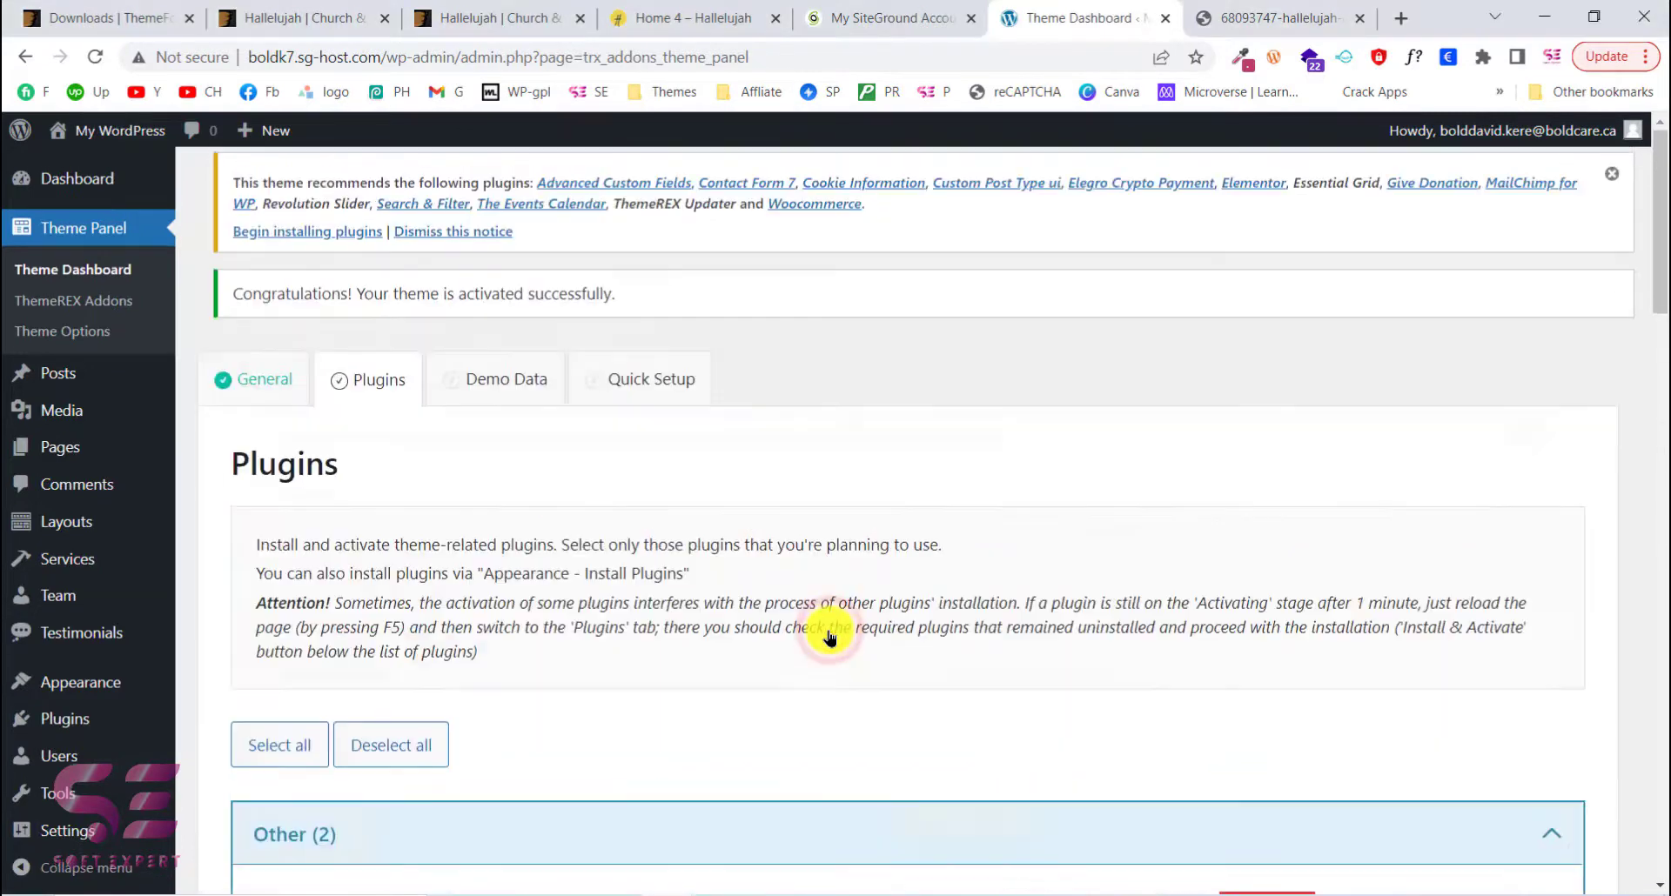
scroll(548, 601, down, 4)
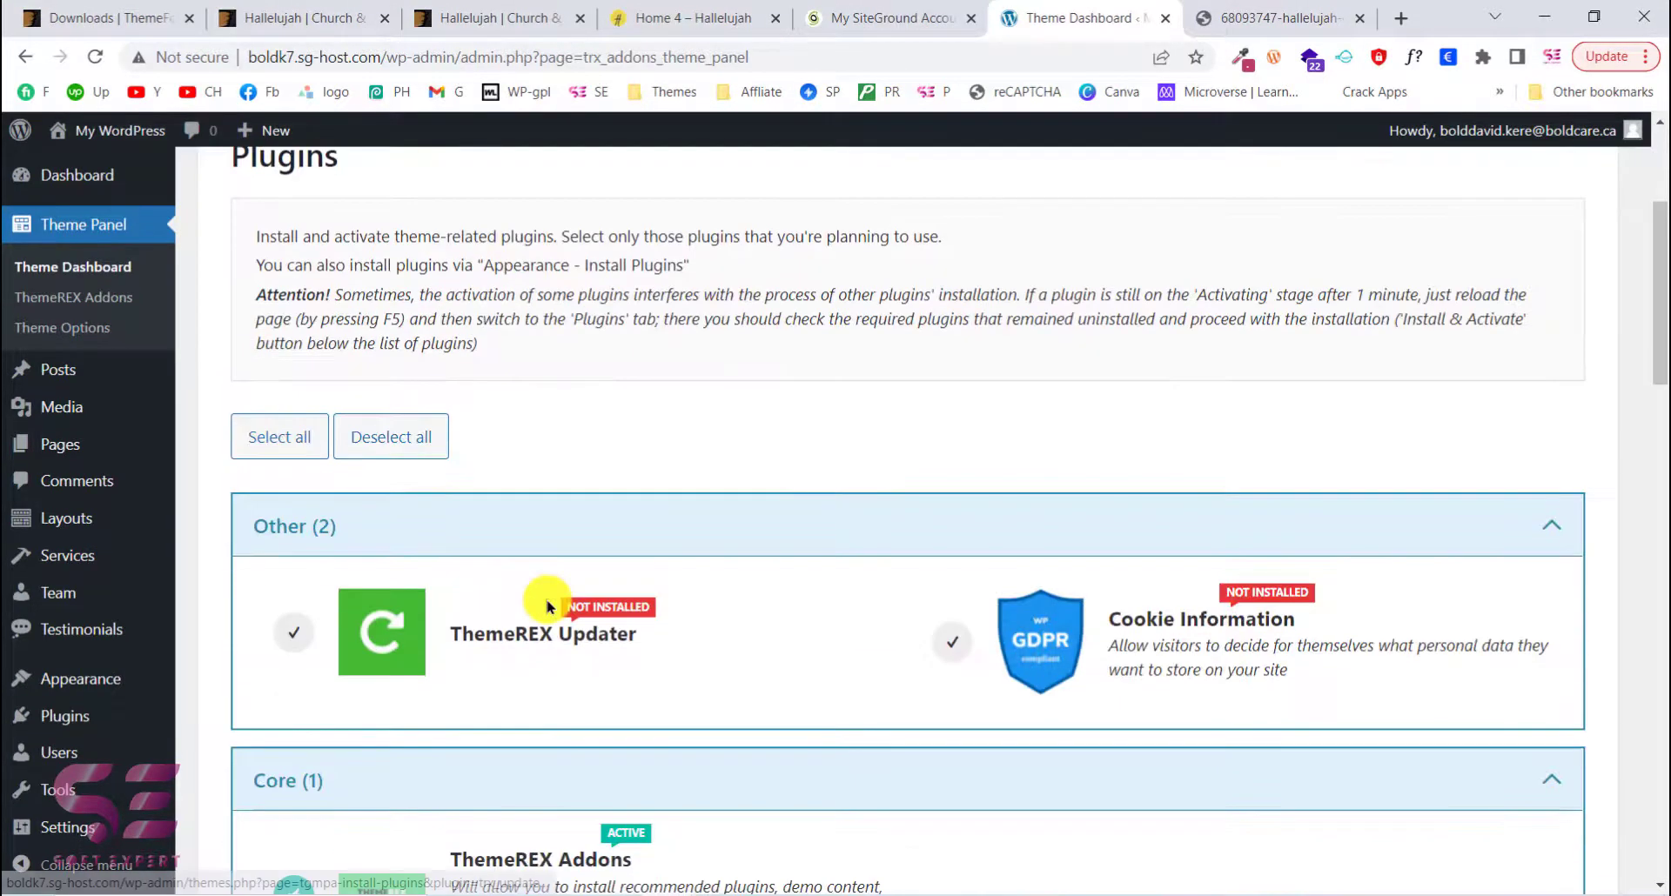
scroll(577, 578, down, 4)
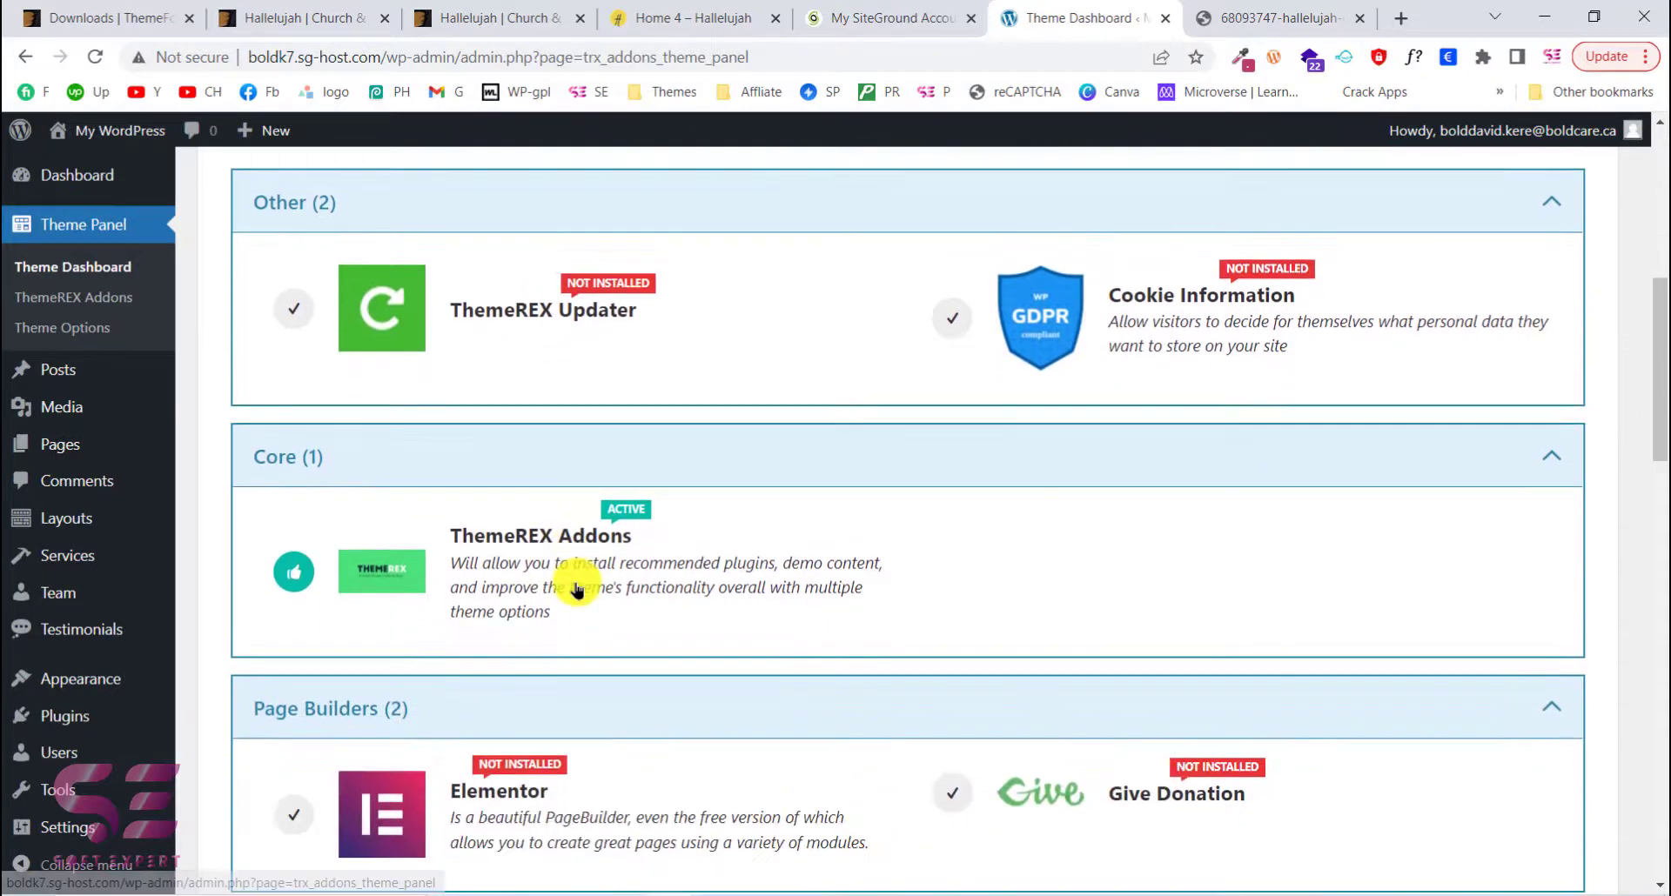
scroll(575, 627, down, 1)
scroll(578, 579, up, 2)
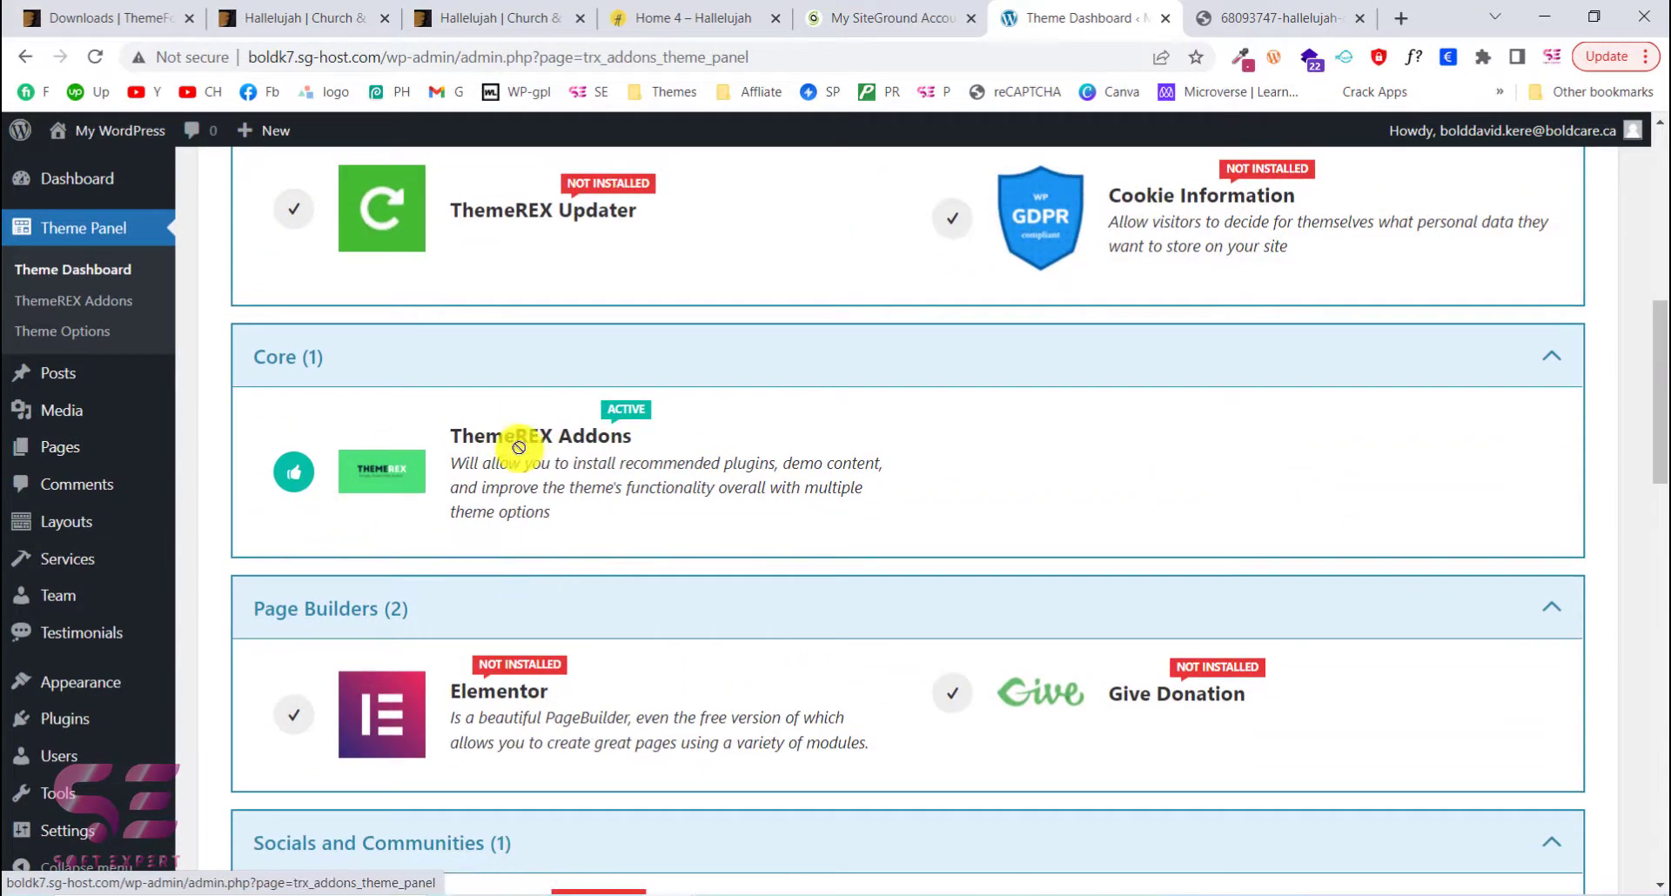
scroll(519, 447, down, 2)
scroll(548, 488, down, 1)
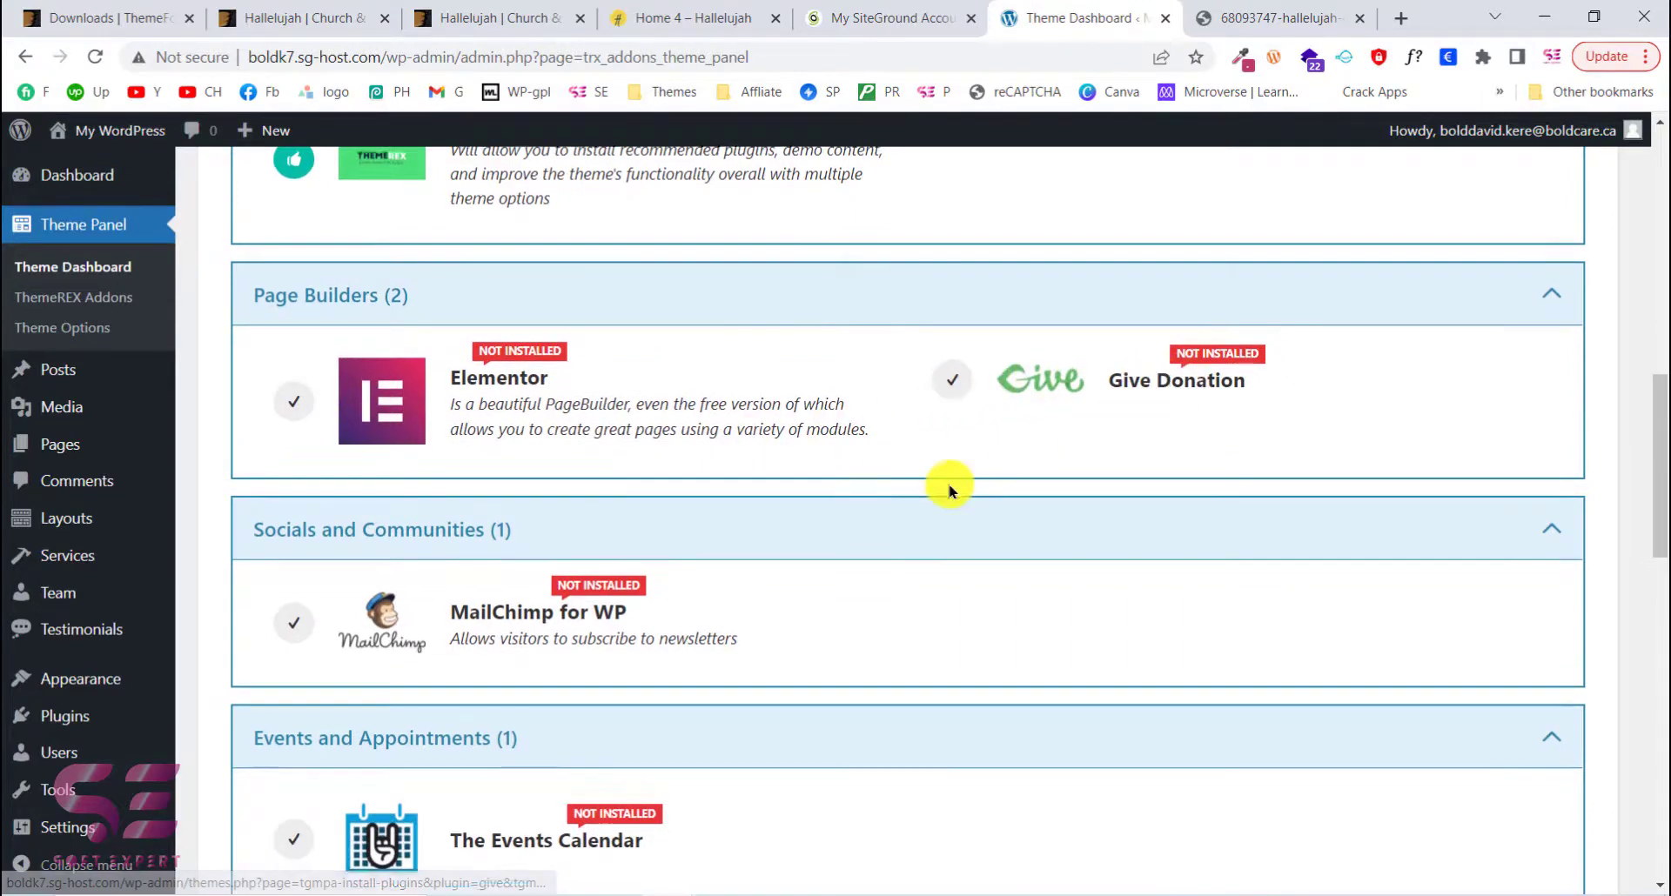
scroll(870, 485, down, 2)
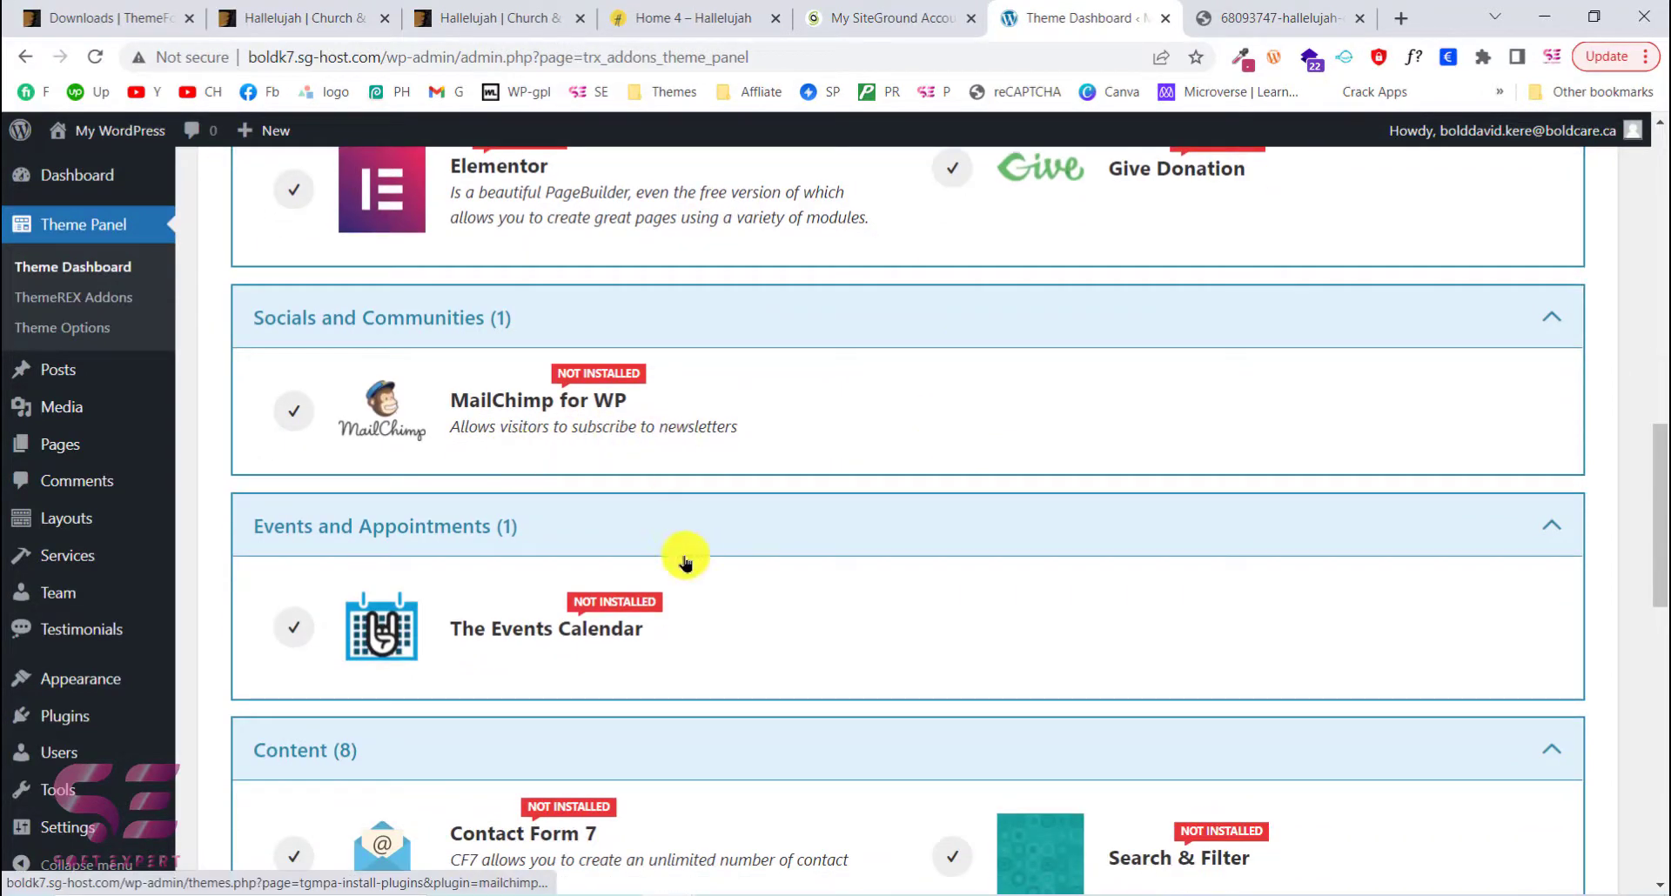
scroll(687, 564, down, 2)
scroll(709, 533, down, 3)
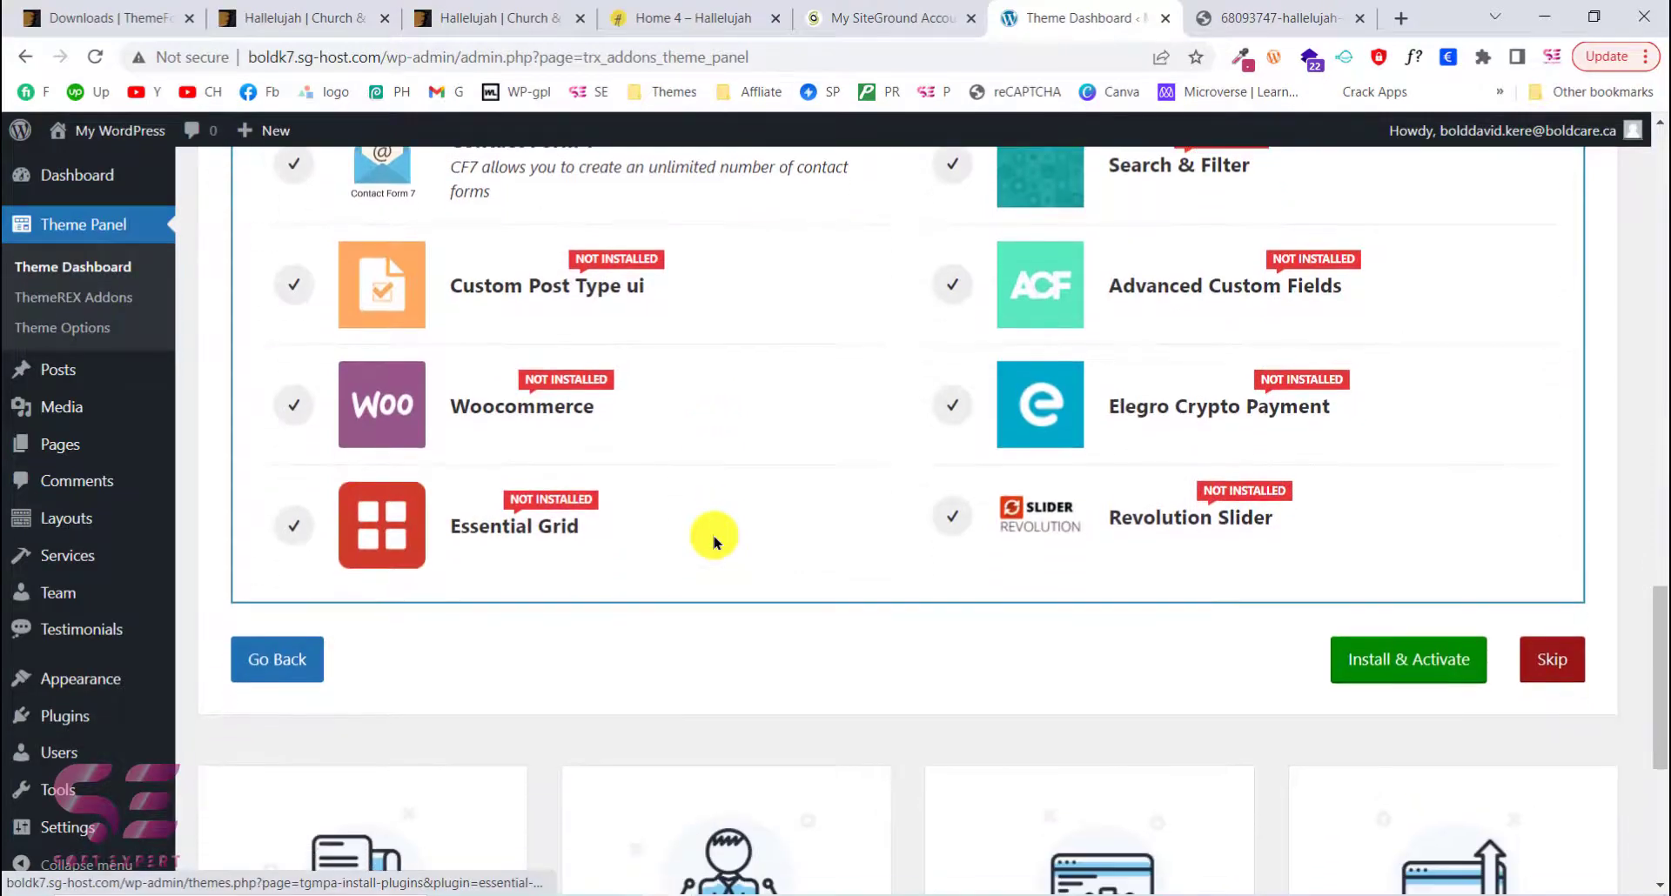
scroll(714, 539, up, 1)
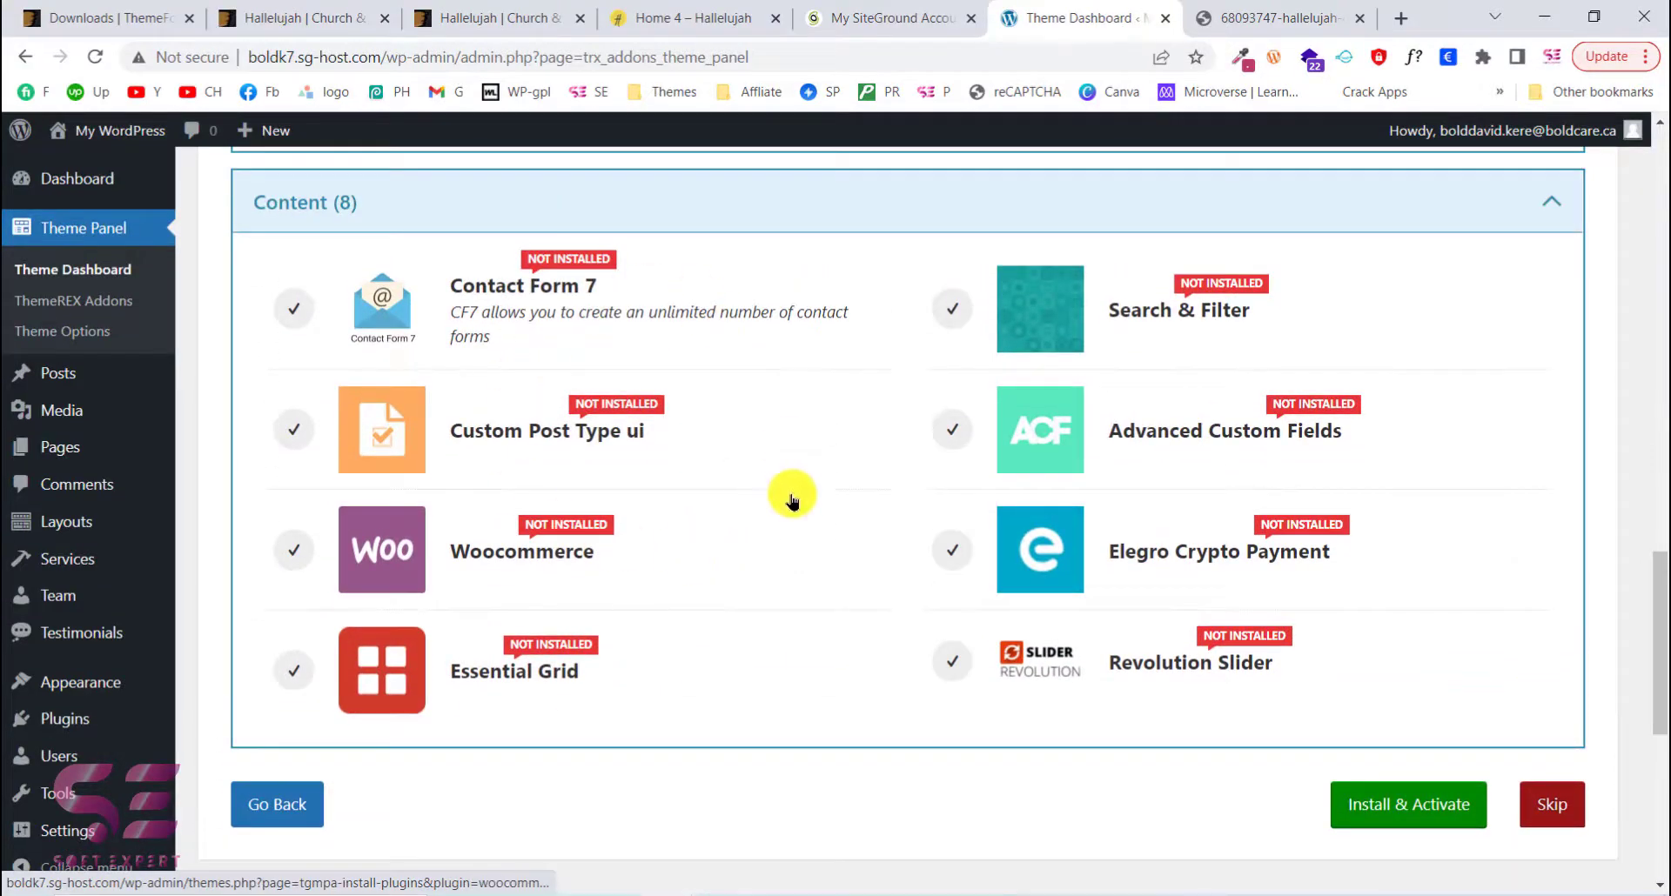
scroll(792, 500, up, 15)
scroll(792, 500, down, 15)
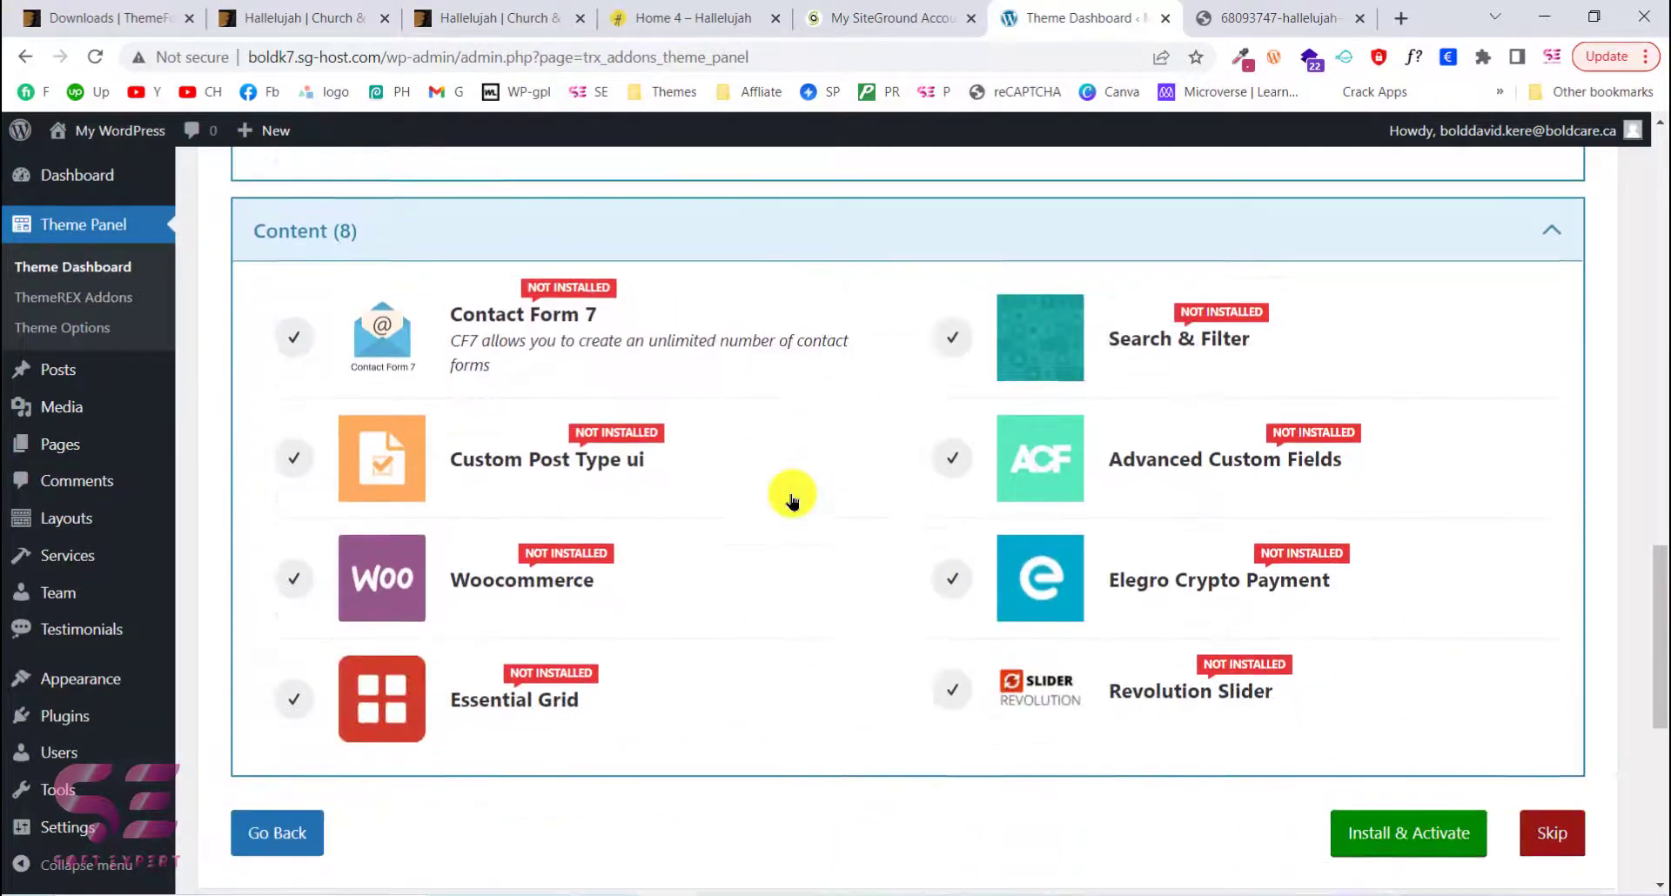
scroll(792, 501, down, 1)
Uncheck Woocommerce (and Elegro Crypto Payment), then install and activate the remaining plugins
click(301, 494)
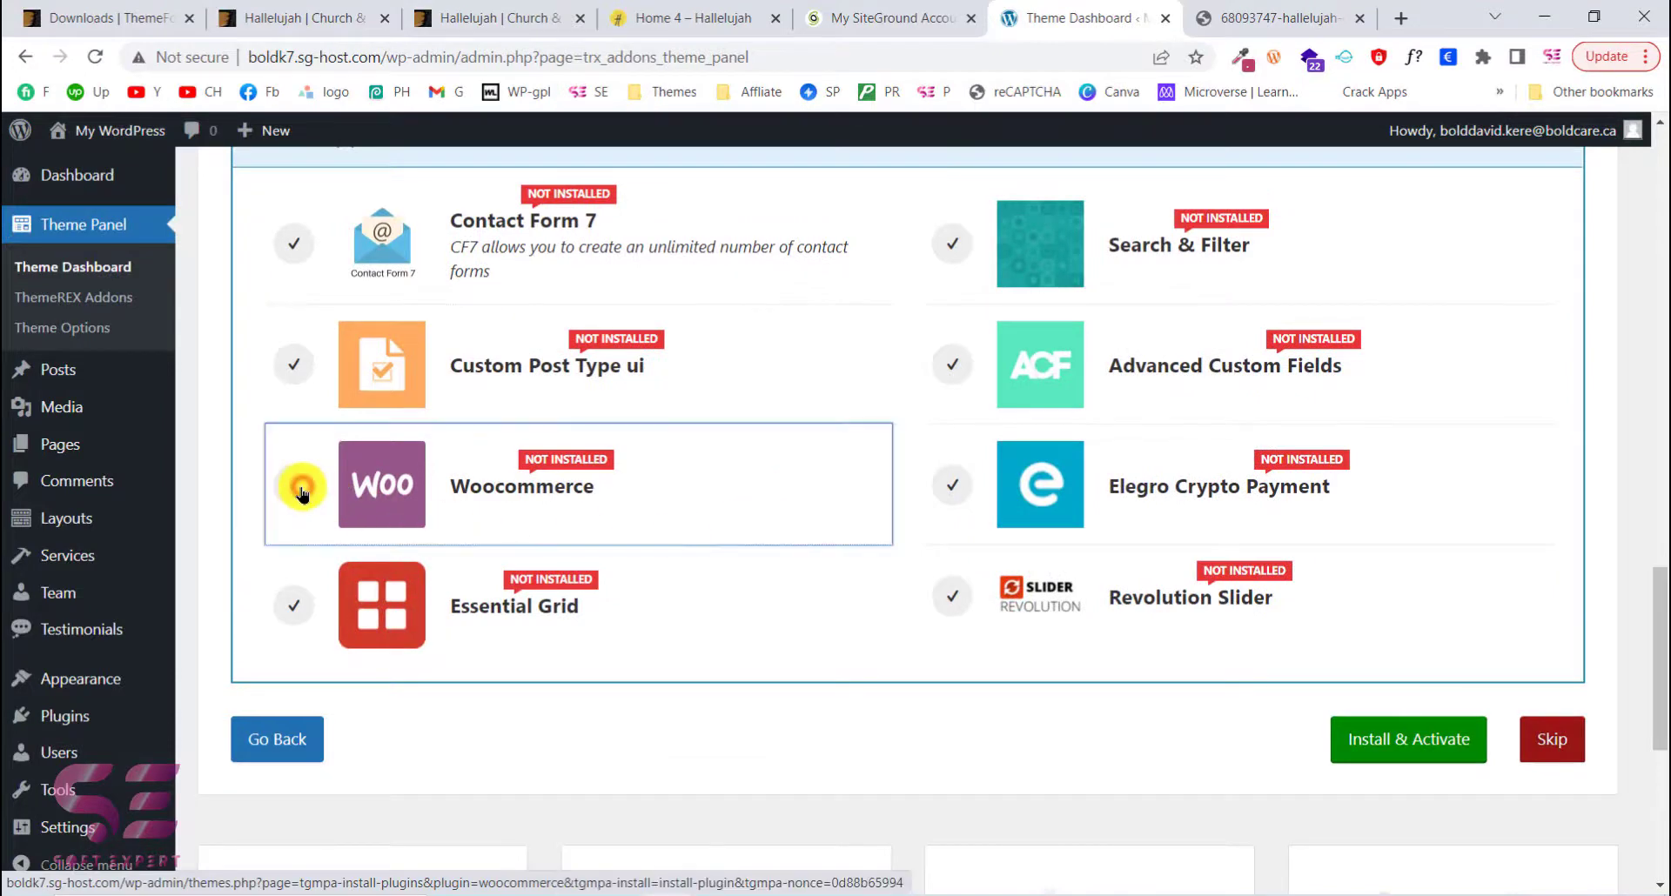
scroll(577, 608, up, 4)
scroll(688, 564, down, 1)
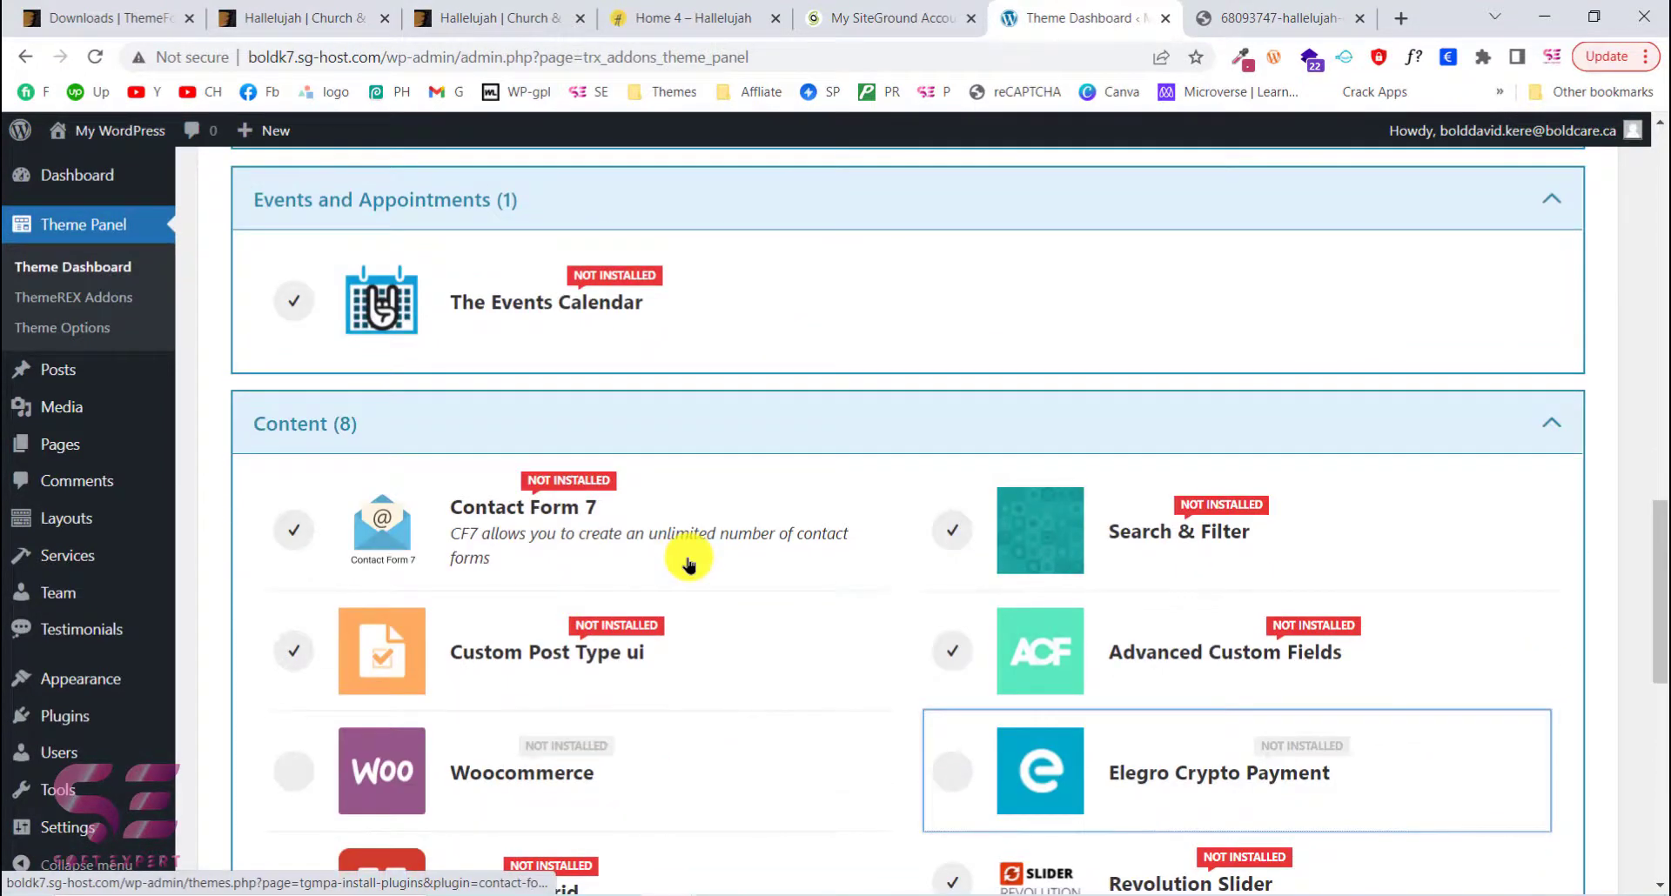
scroll(688, 561, down, 3)
scroll(1111, 623, down, 1)
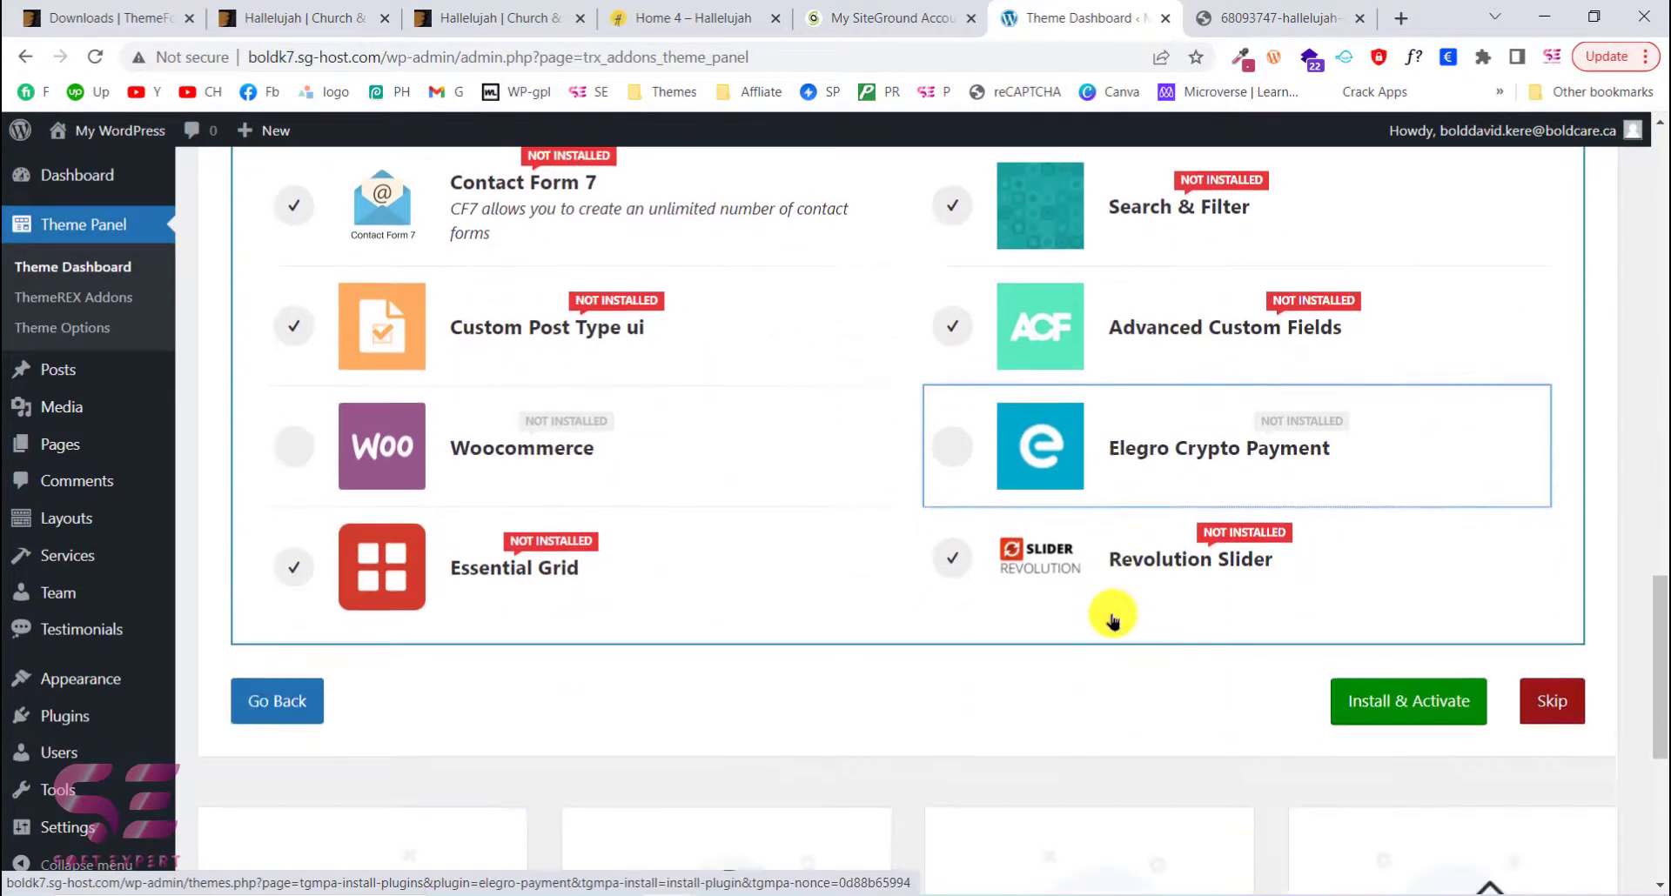
click(1375, 718)
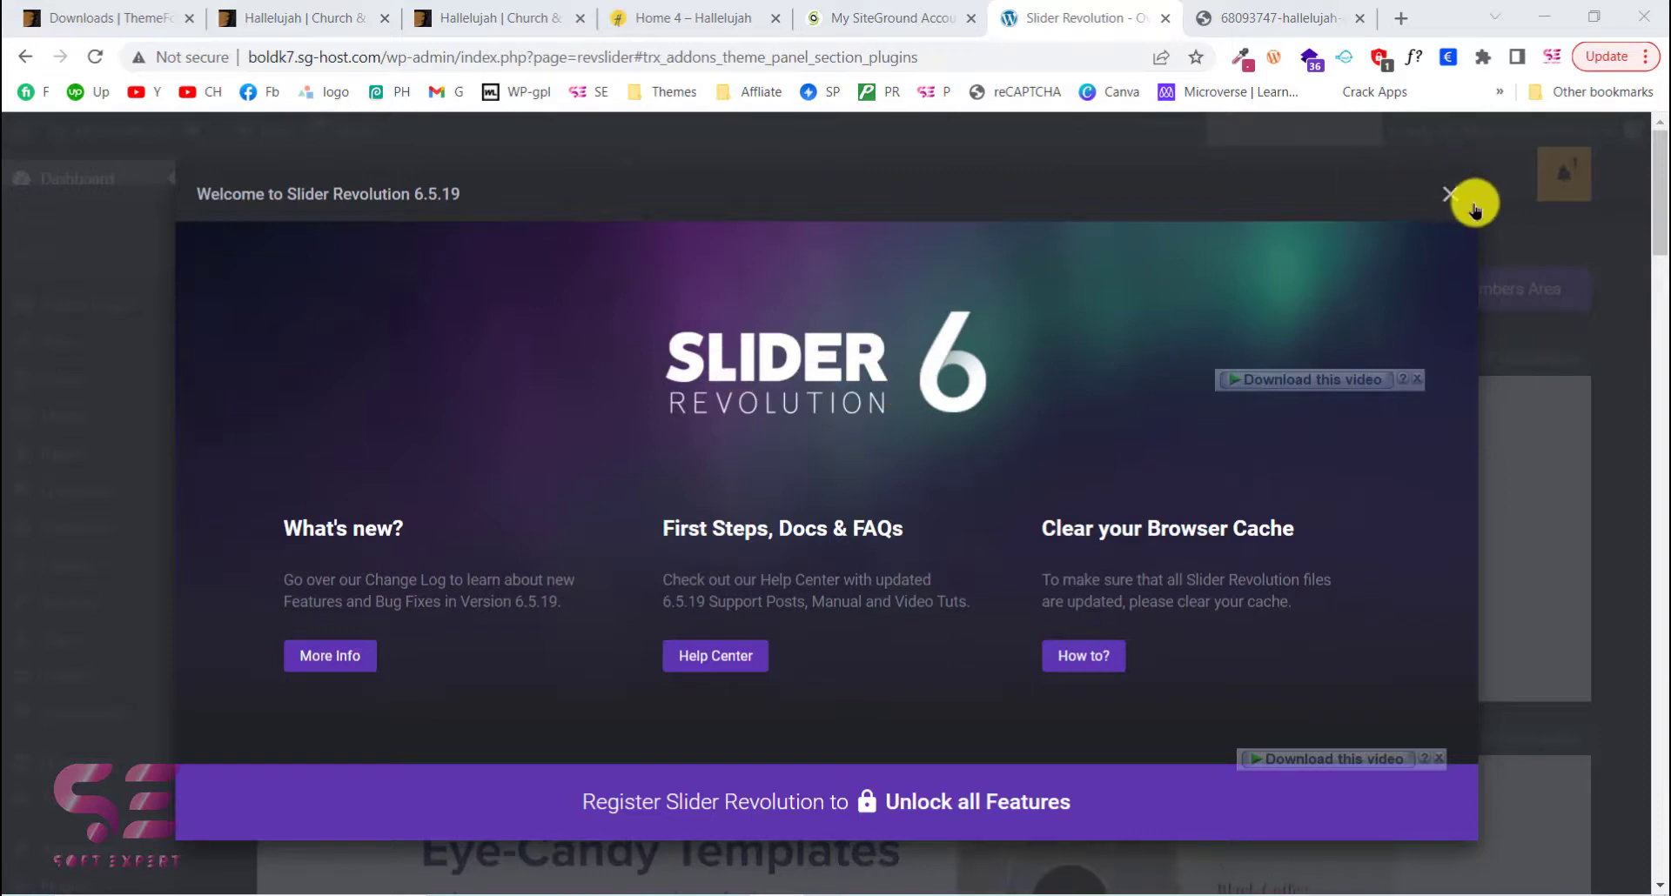
Close the Slider Revolution welcome dialog and go to the WordPress Dashboard
click(1451, 197)
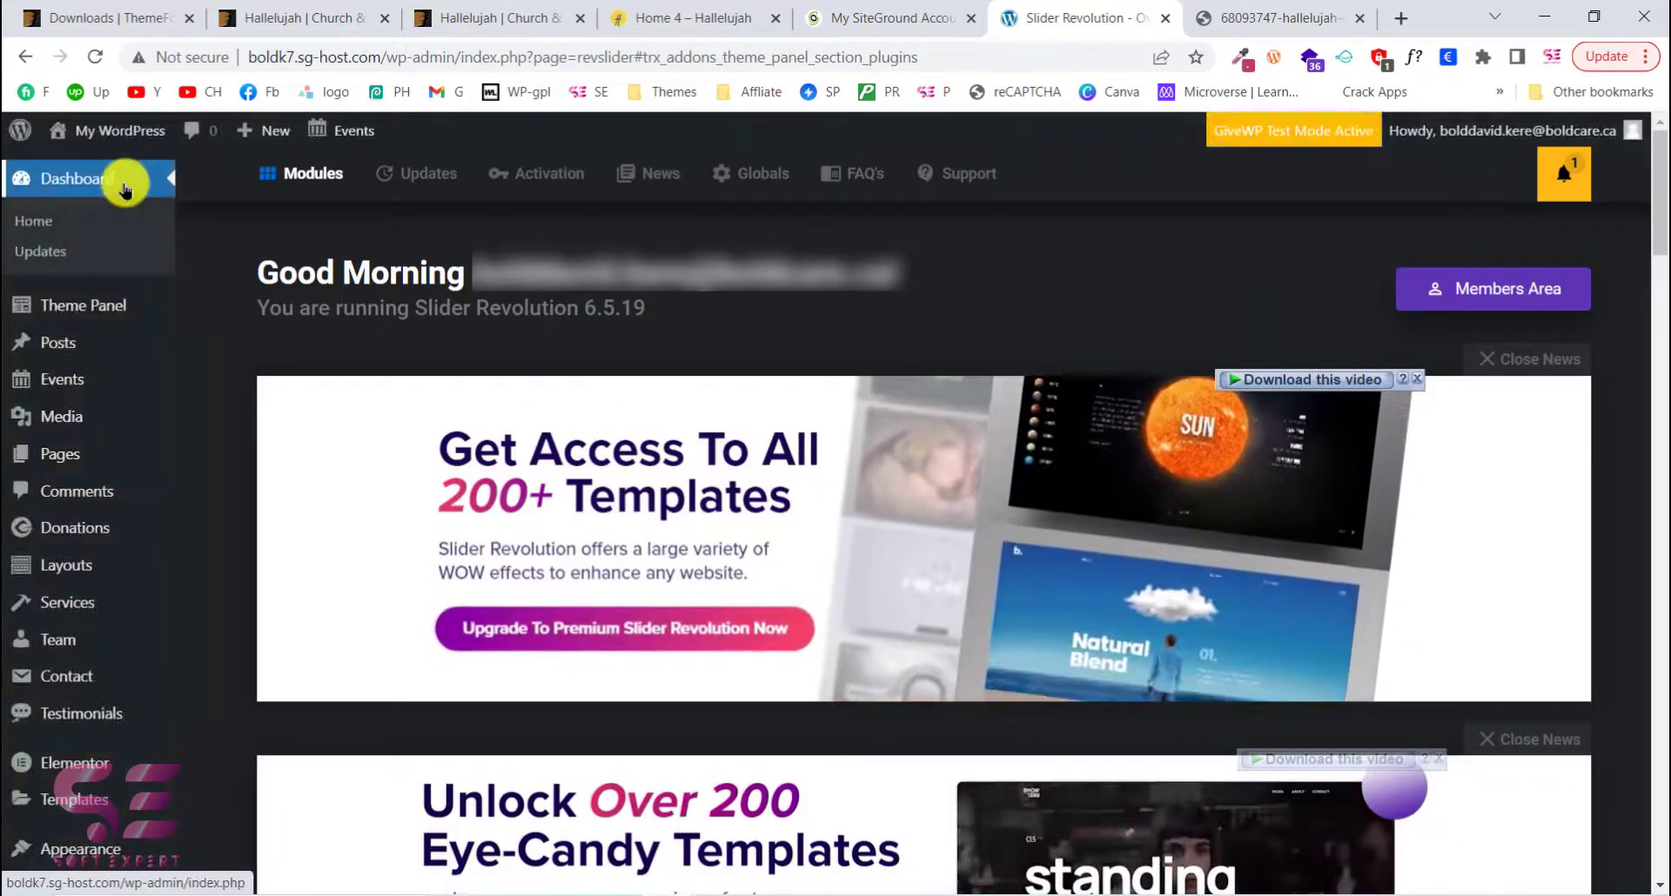
click(77, 185)
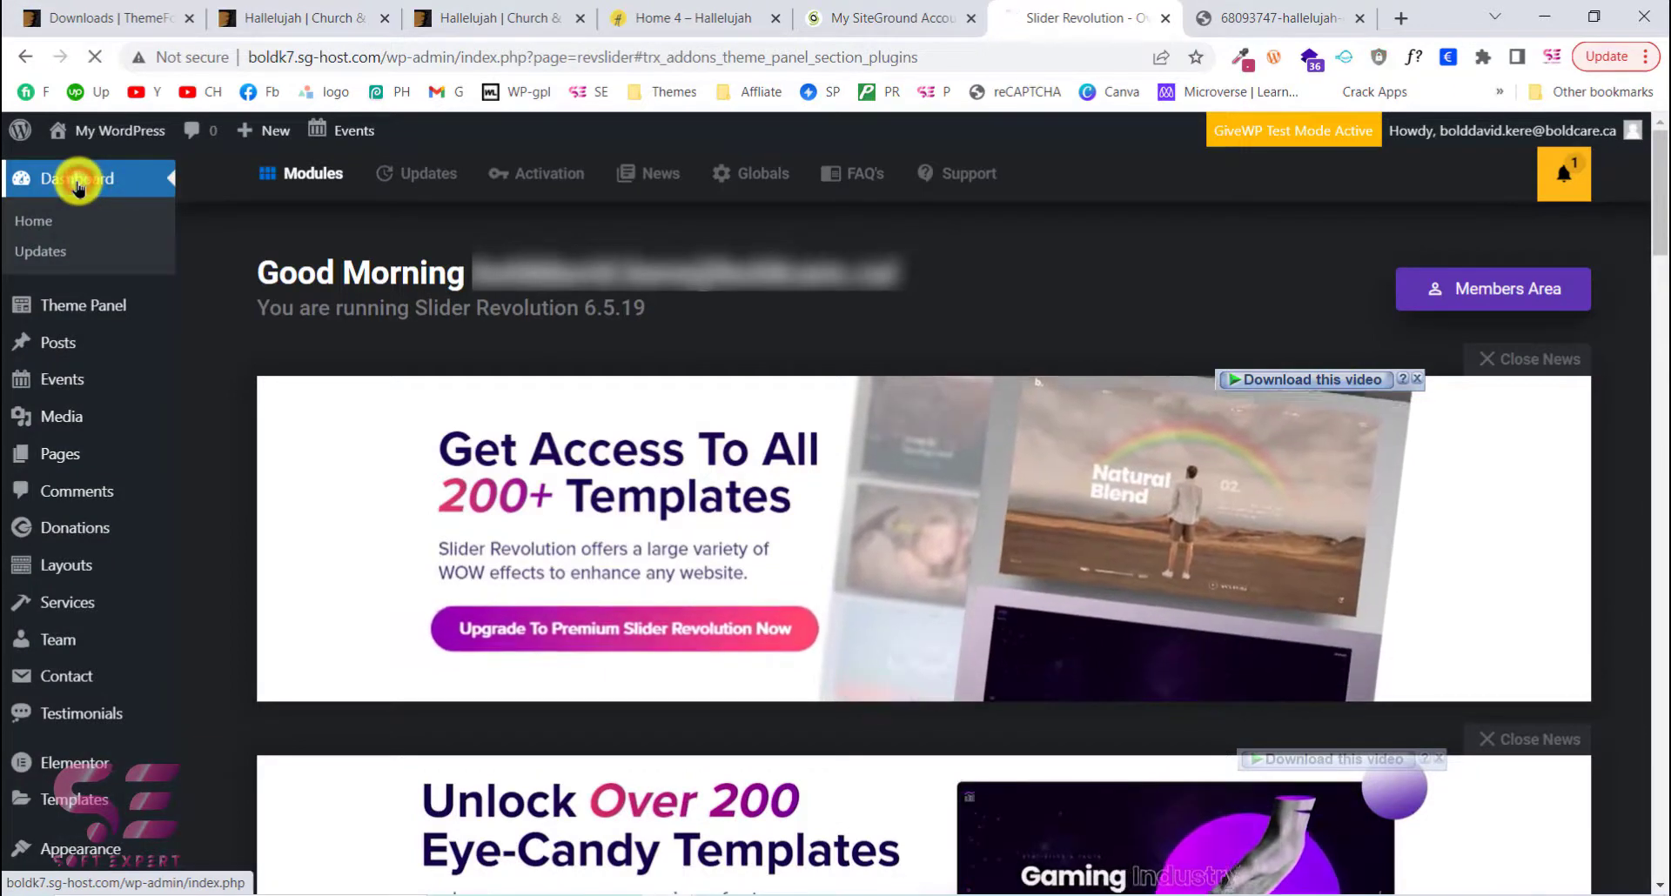
Open the Hallelujah Theme Panel's Demo Data tab and choose Full import
mouse_move(95, 315)
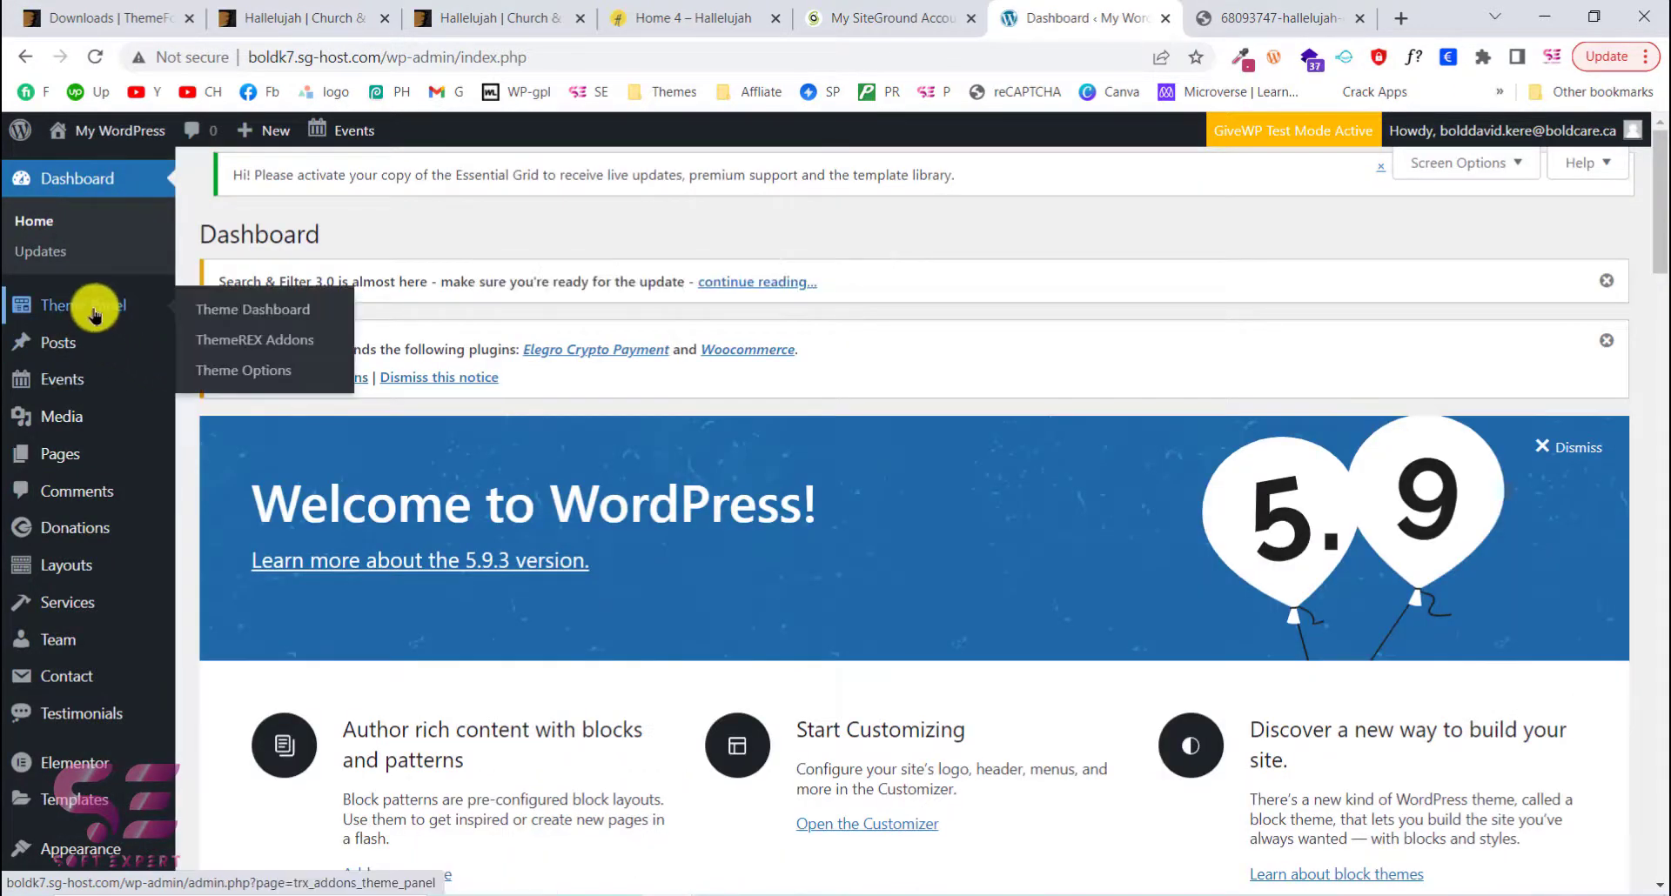
click(96, 313)
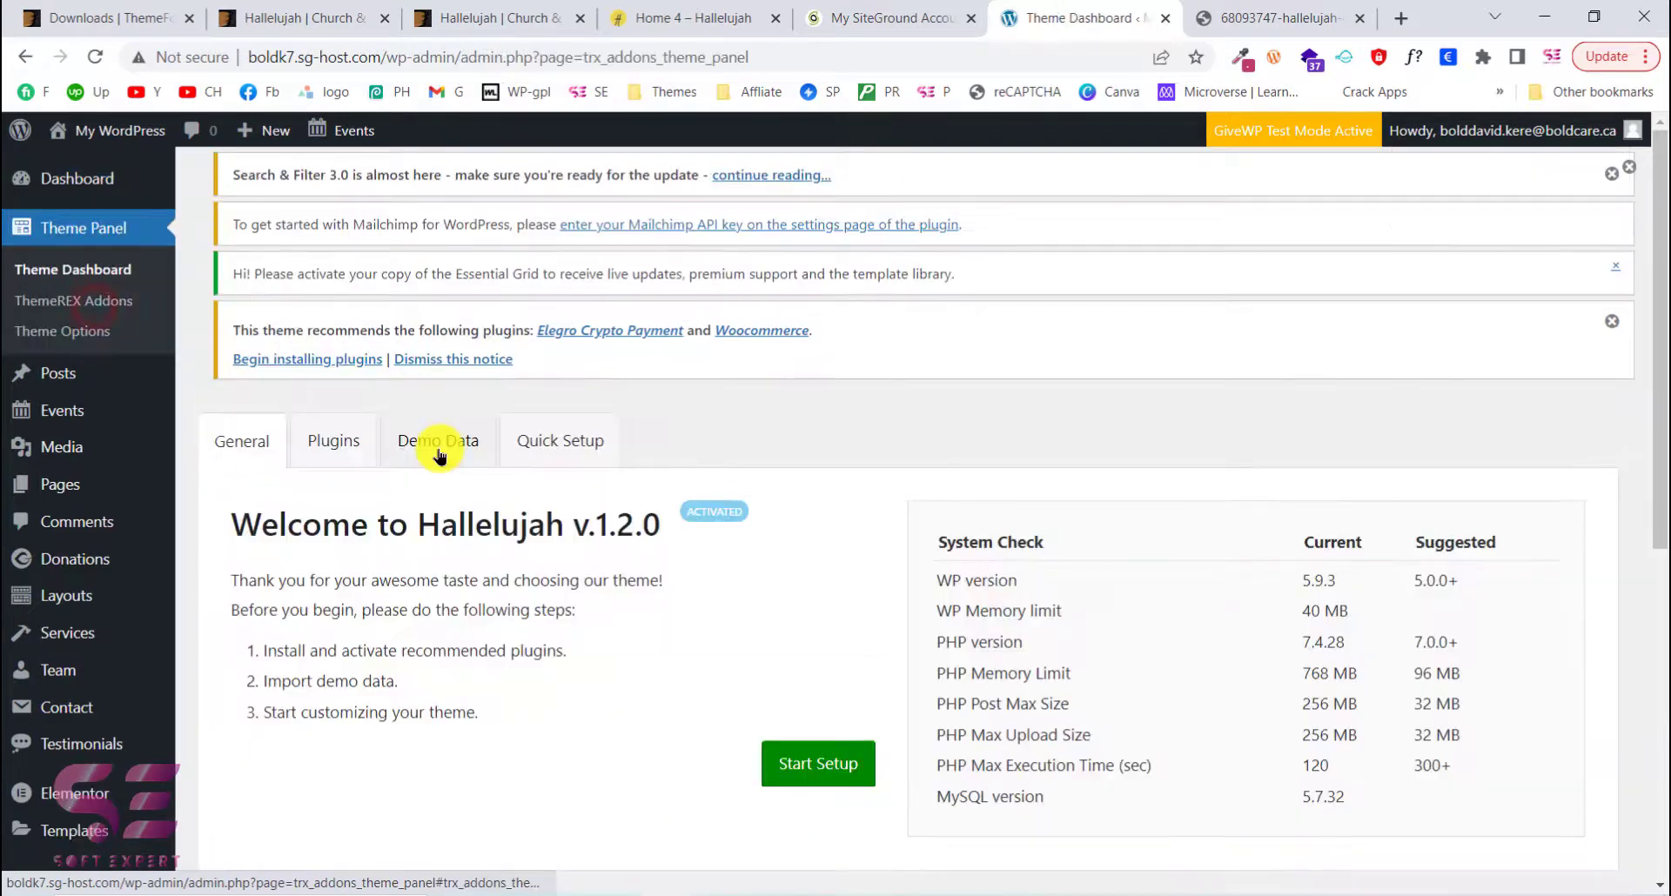
click(444, 451)
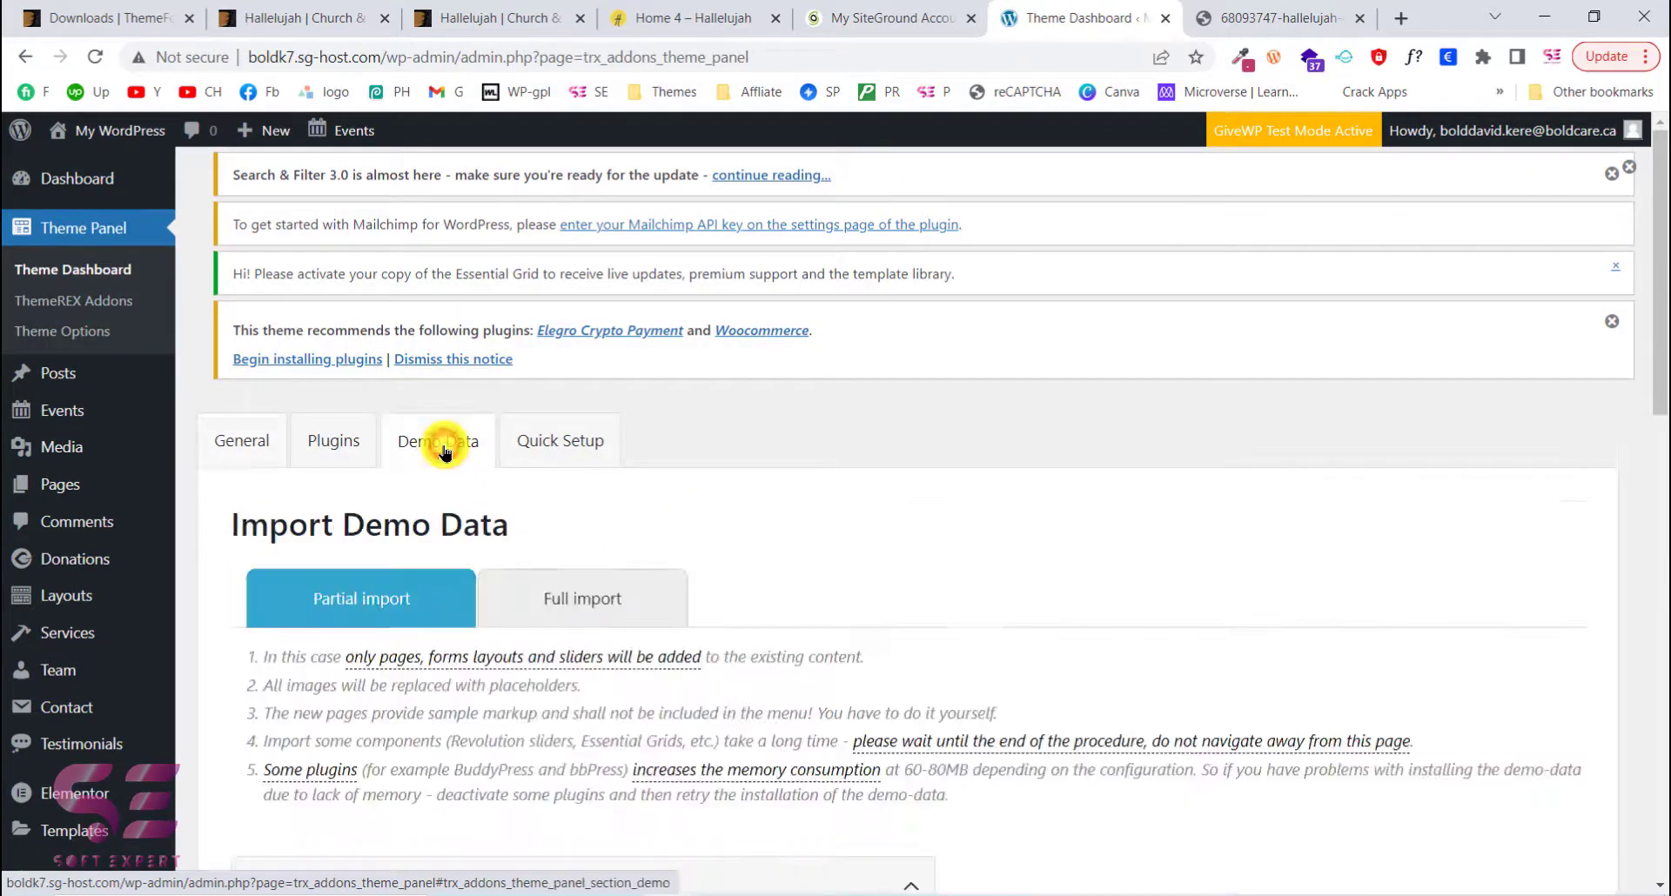
scroll(438, 446, down, 2)
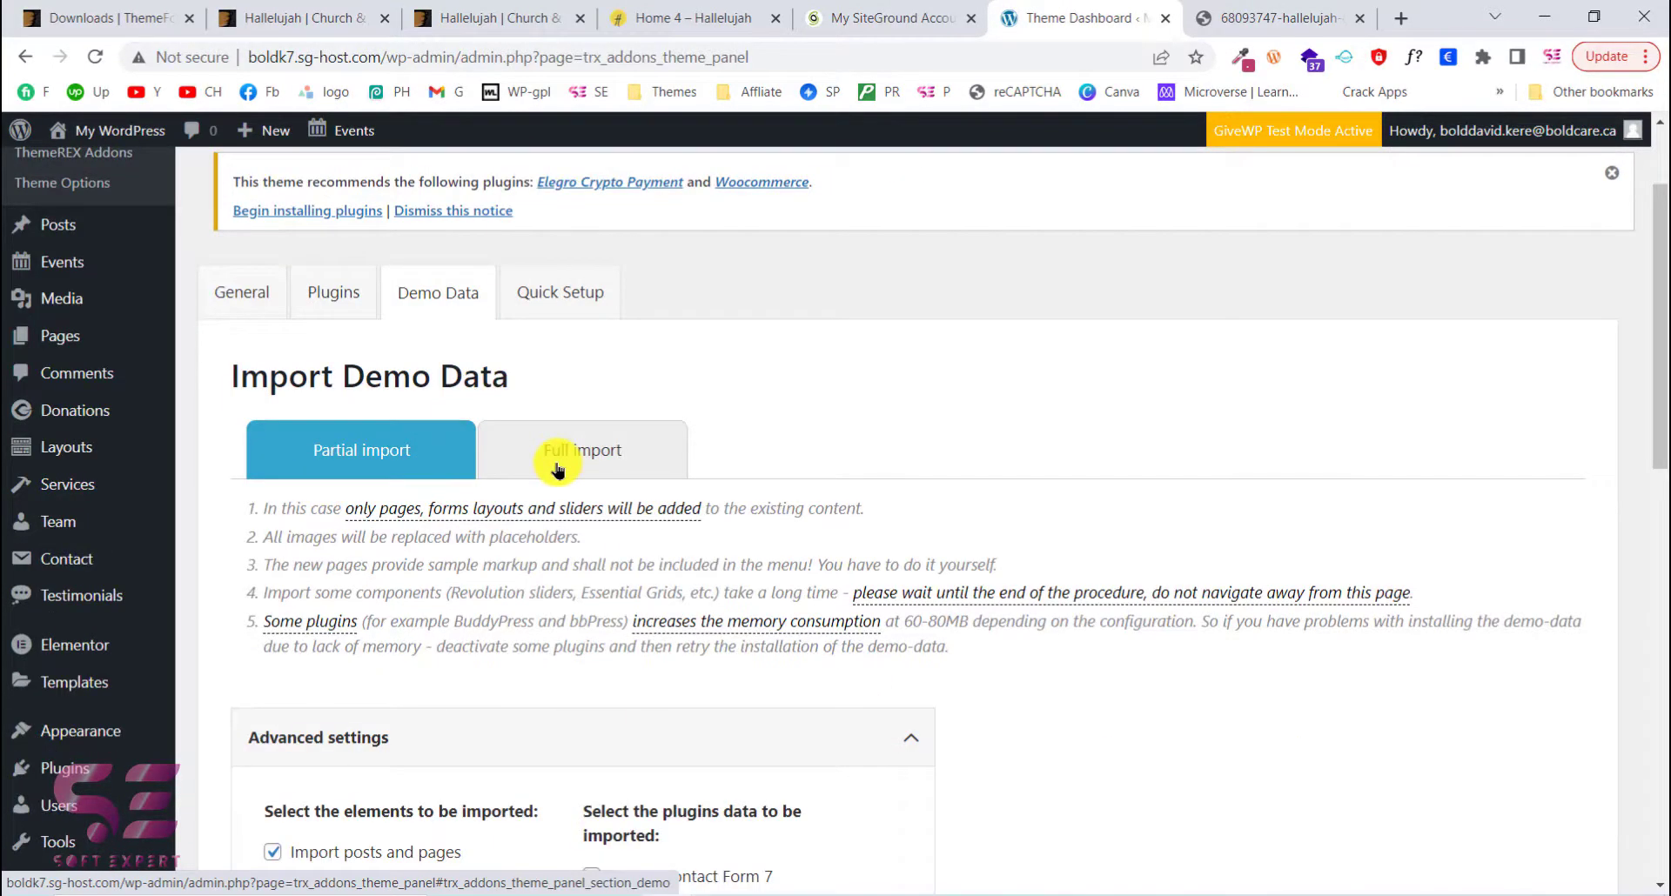
scroll(555, 466, down, 5)
scroll(553, 463, up, 4)
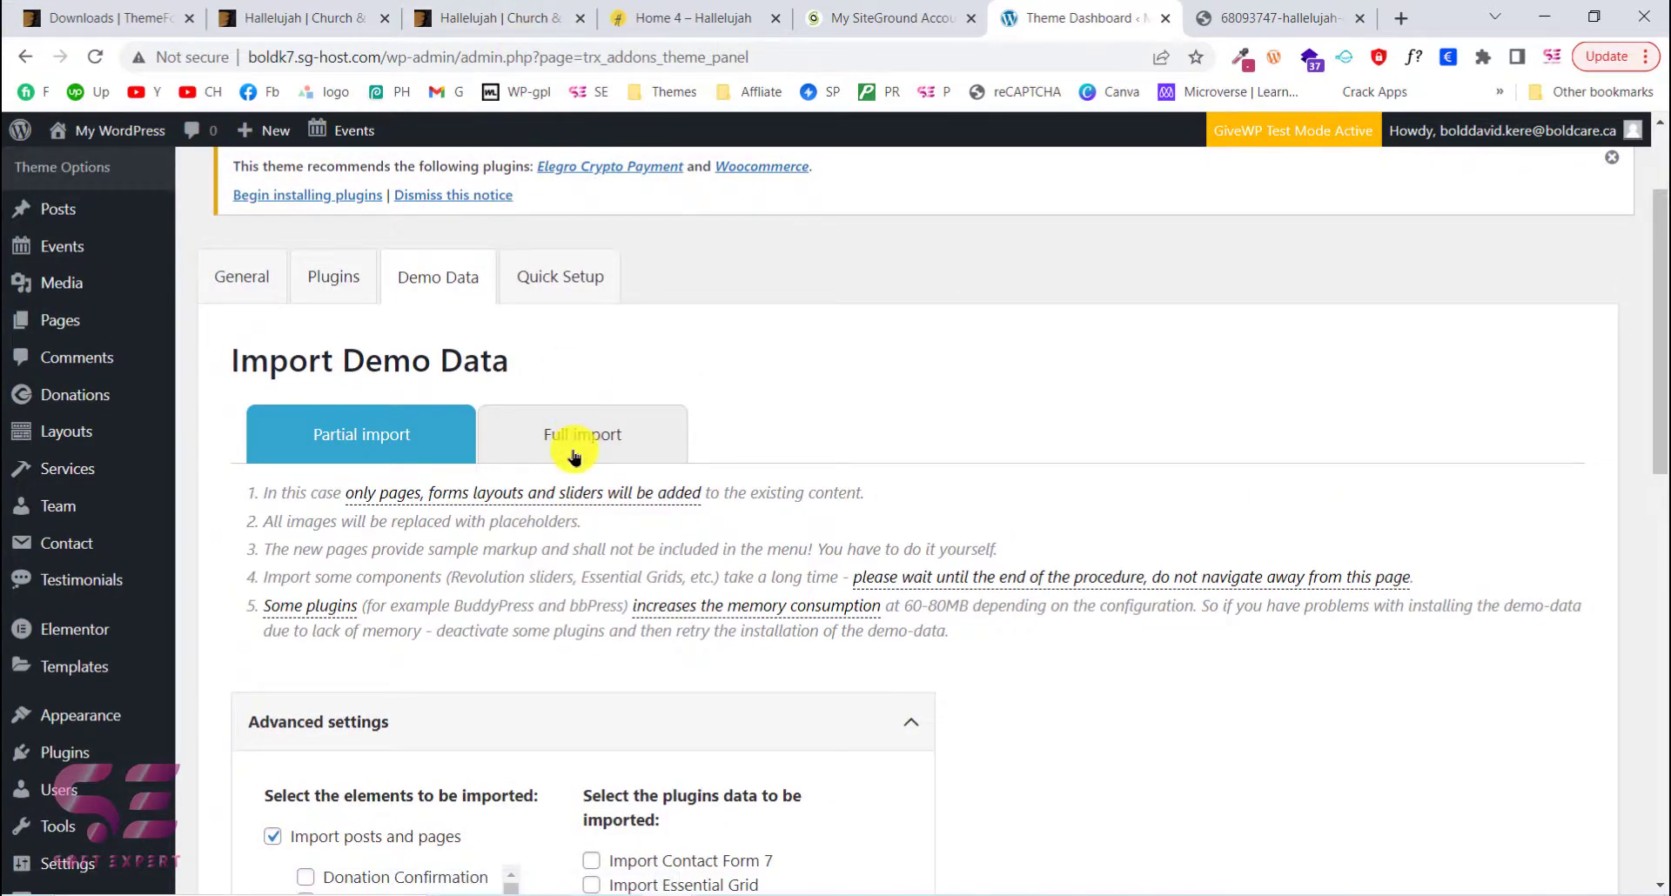
click(571, 446)
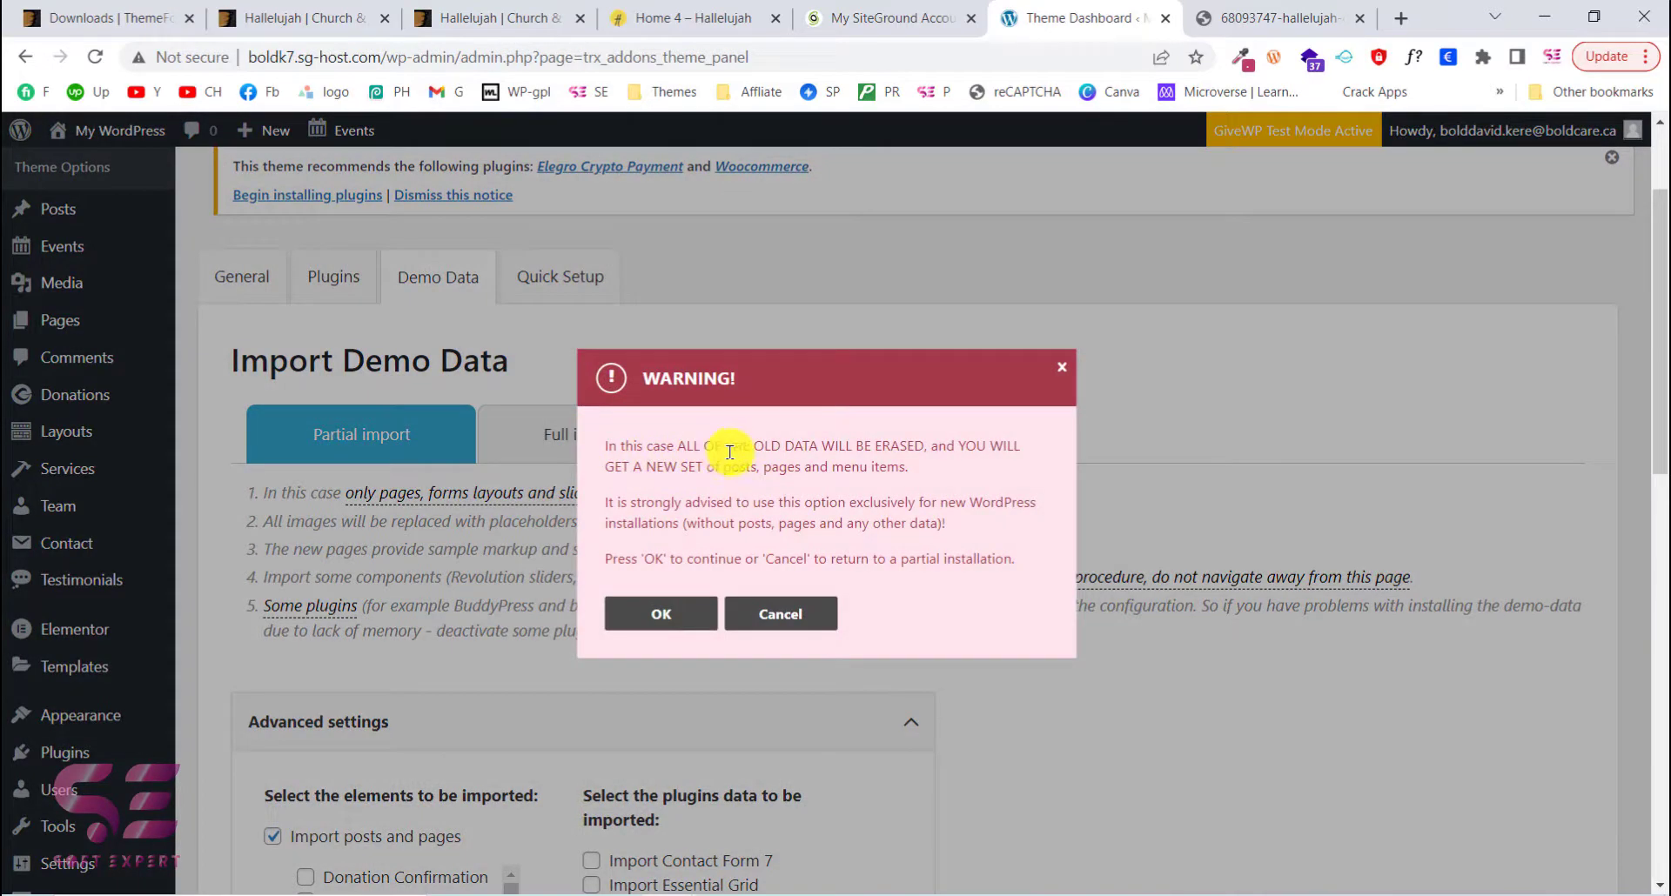
Accept the erase-old-data warning, then review and collapse the Advanced settings import checkboxes
click(675, 612)
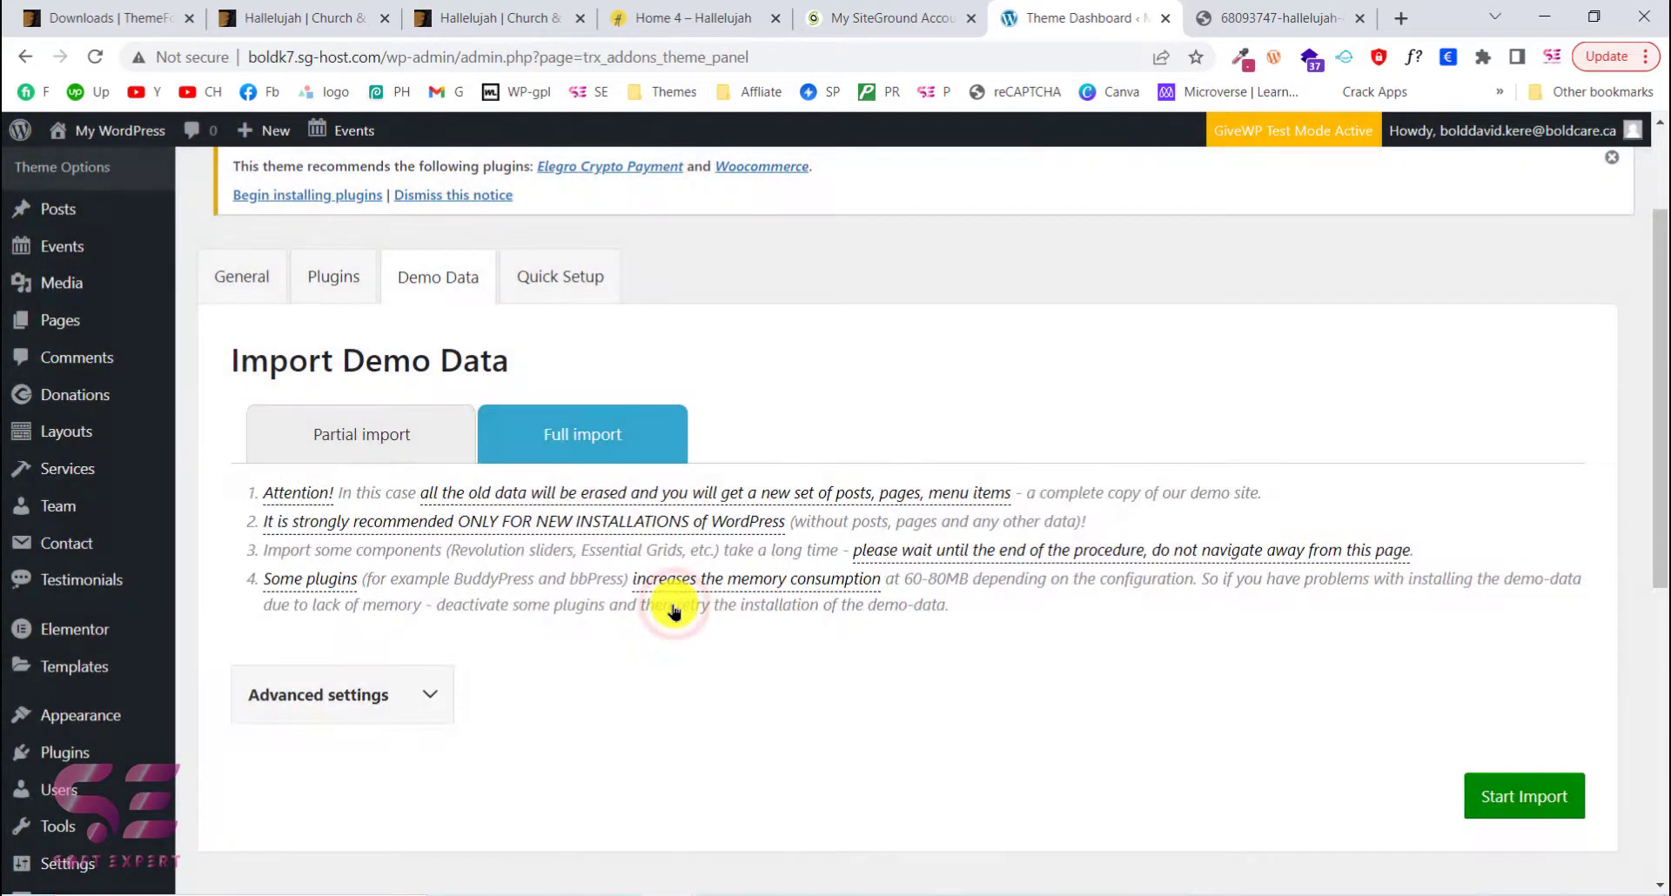
scroll(663, 649, down, 1)
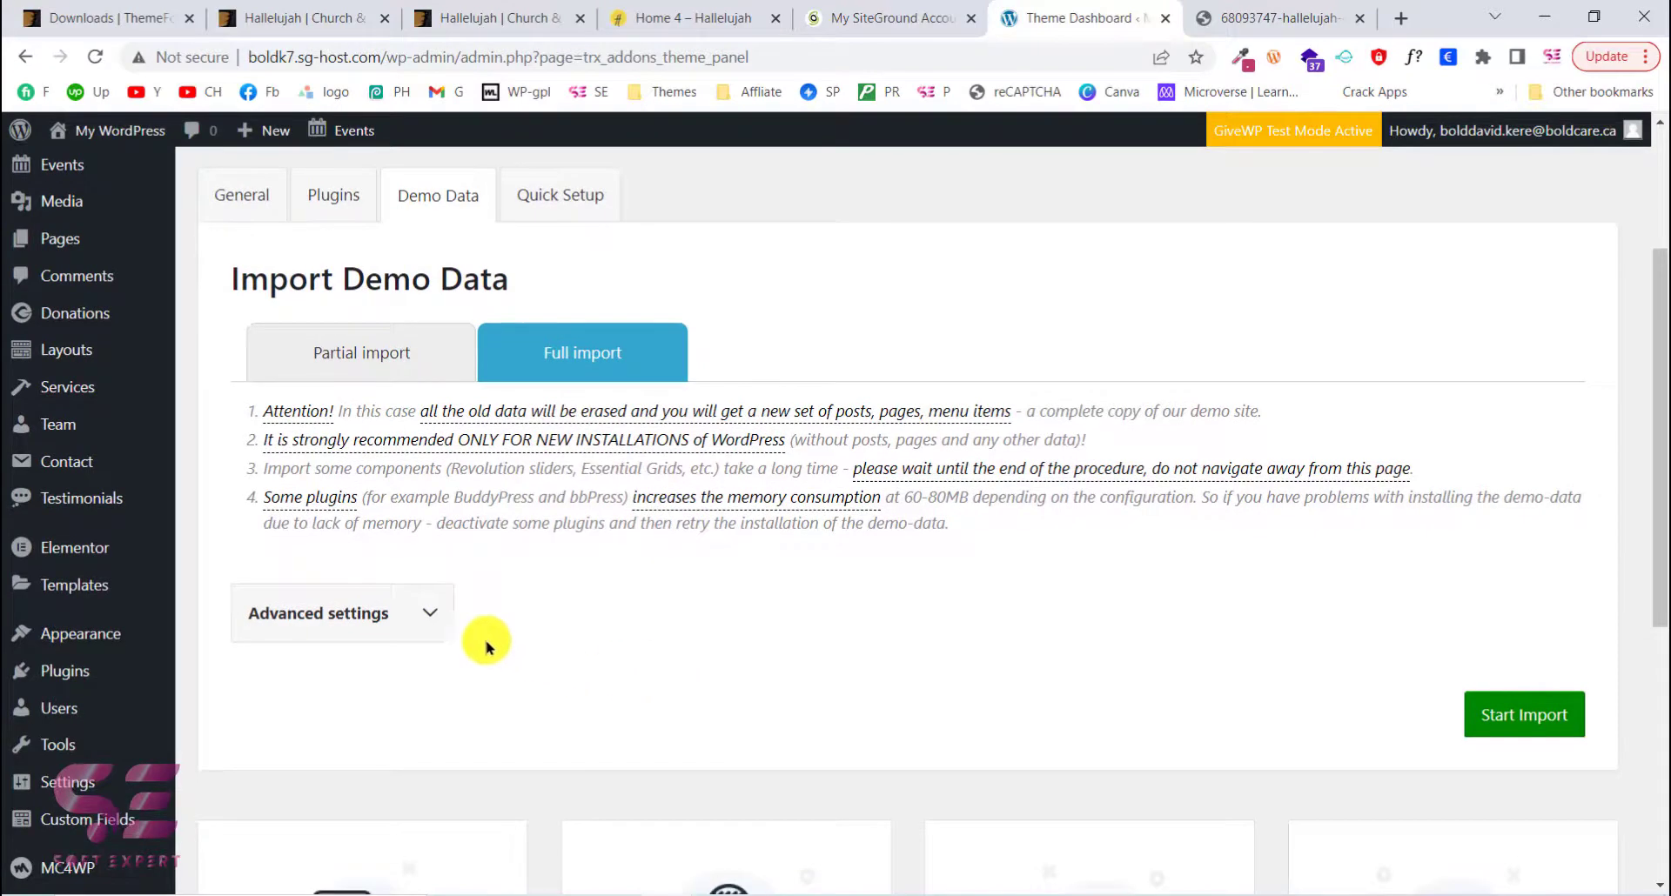
click(430, 615)
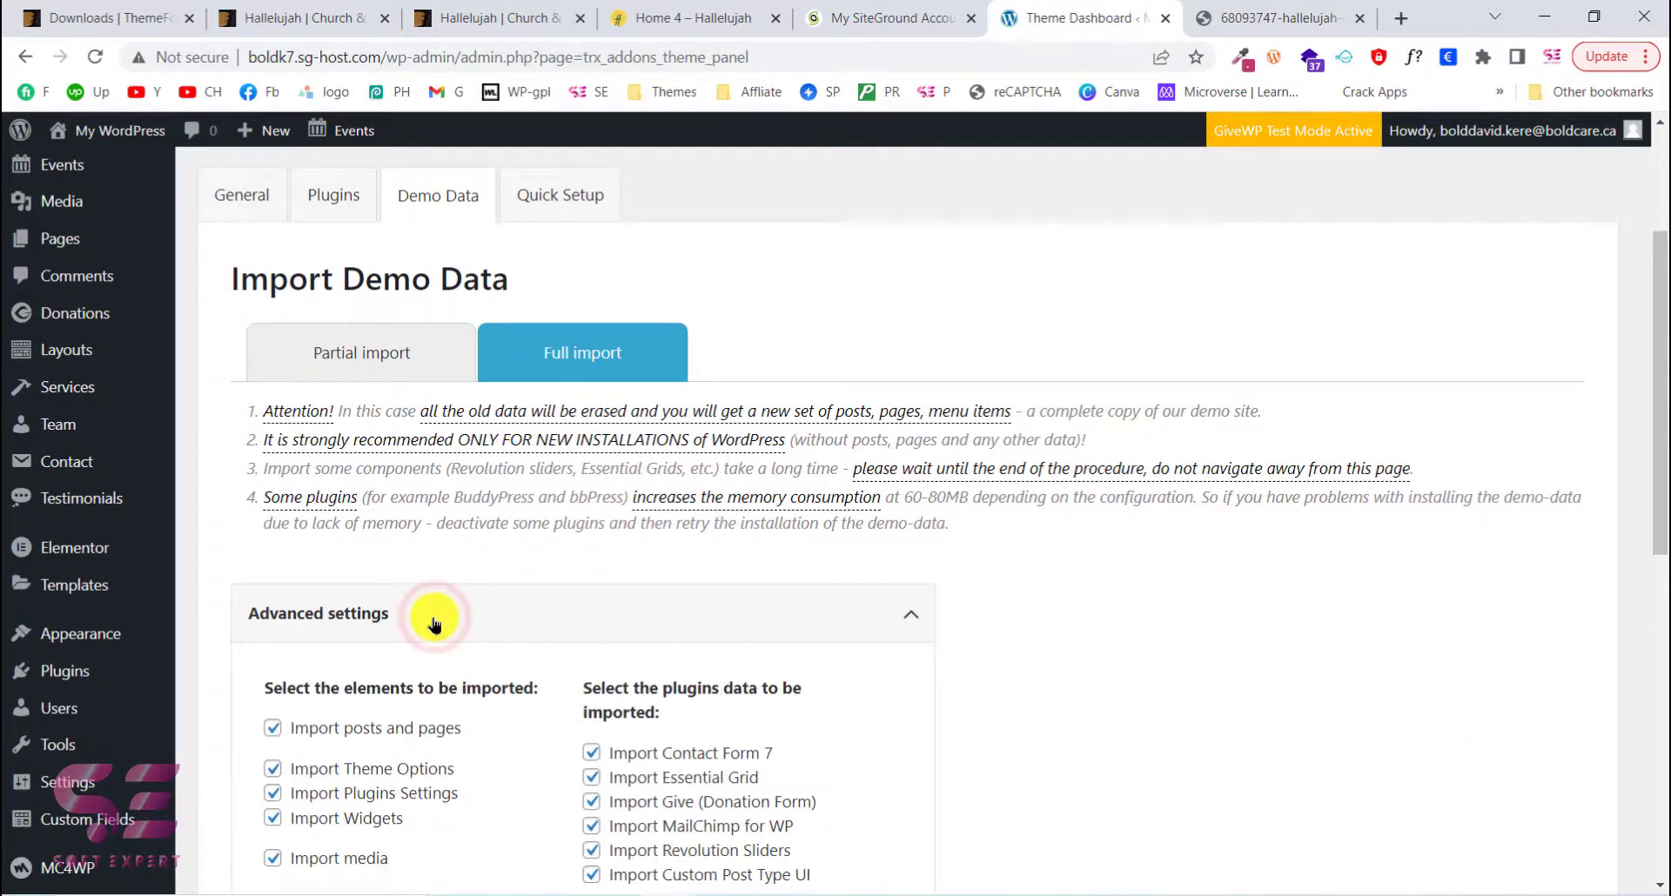
scroll(380, 625, down, 2)
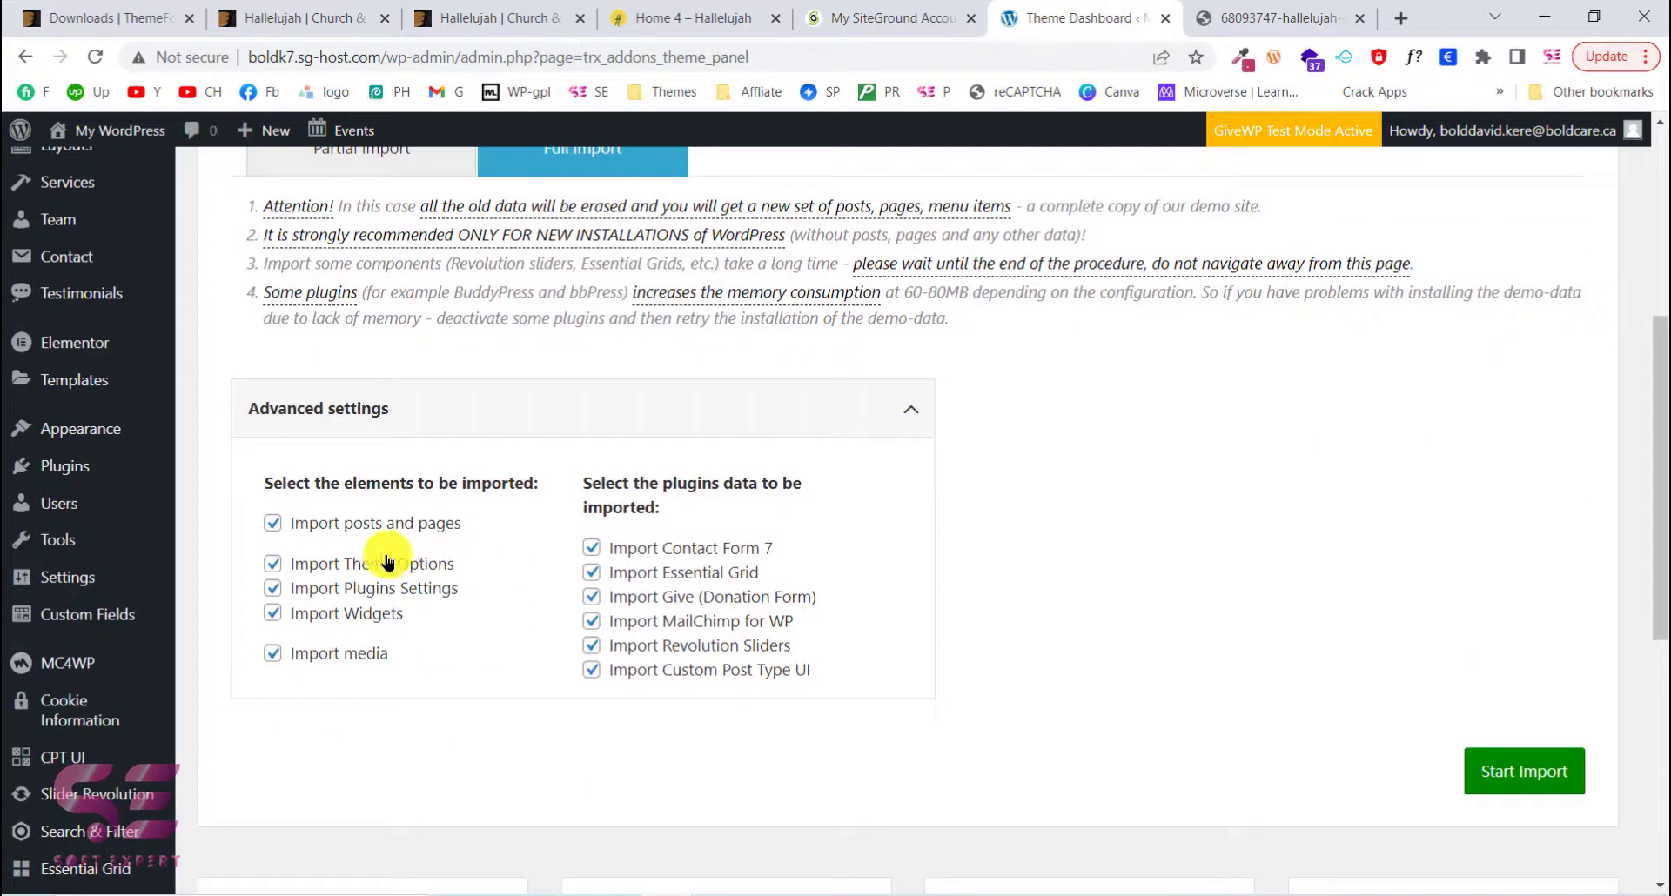
click(931, 414)
Start the full demo import and wait for 'Congratulations! Data import complete!'
click(1529, 527)
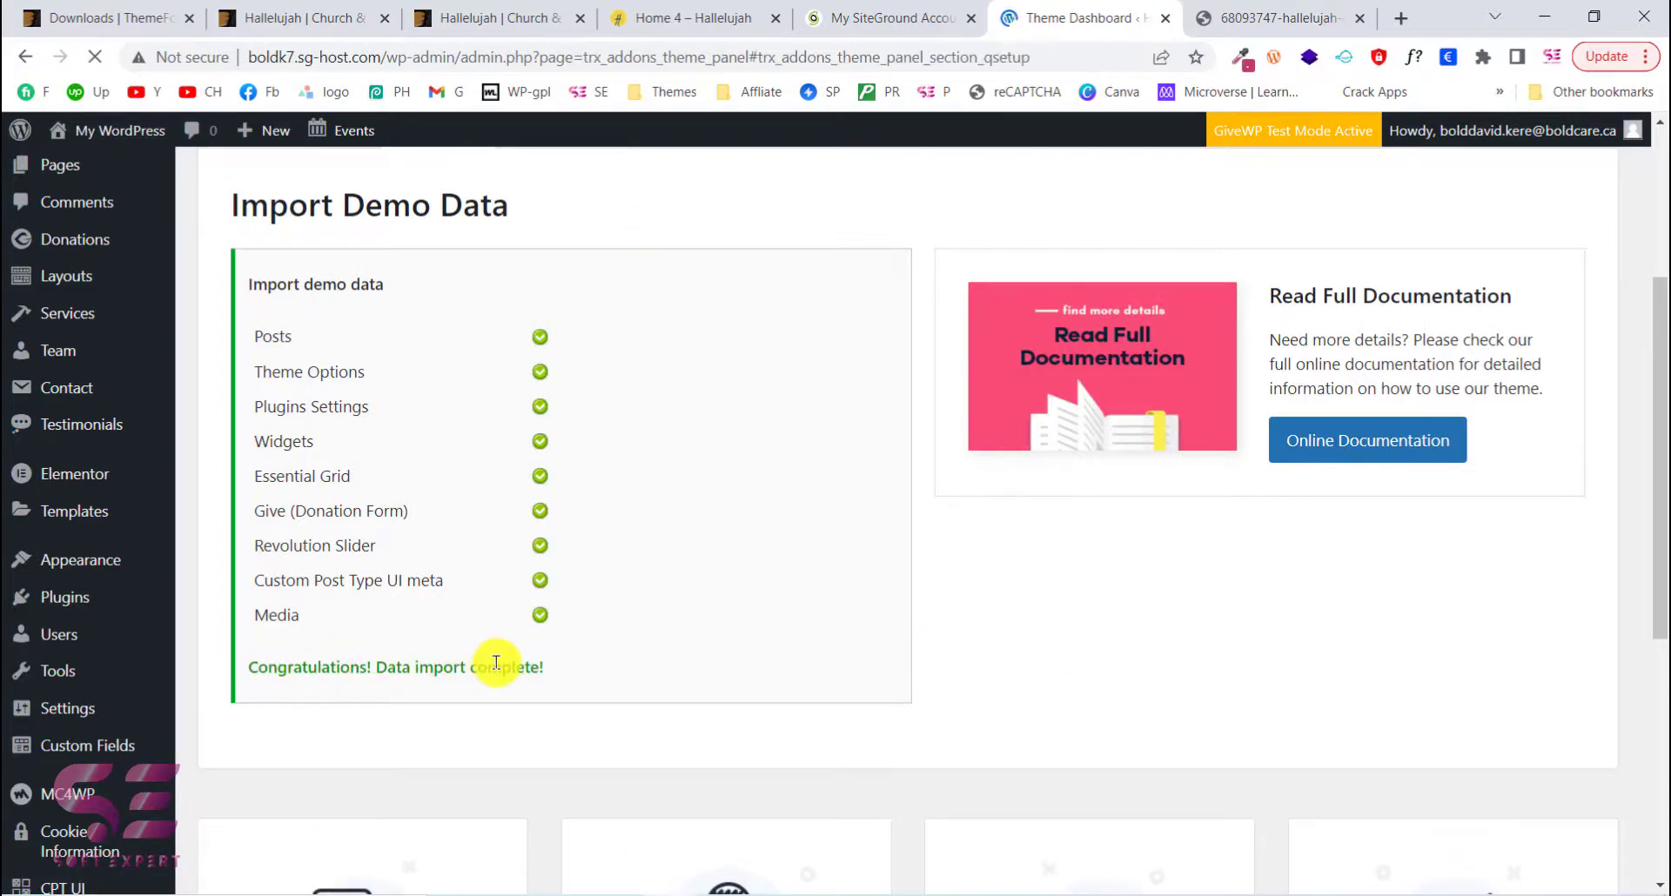
scroll(549, 640, down, 2)
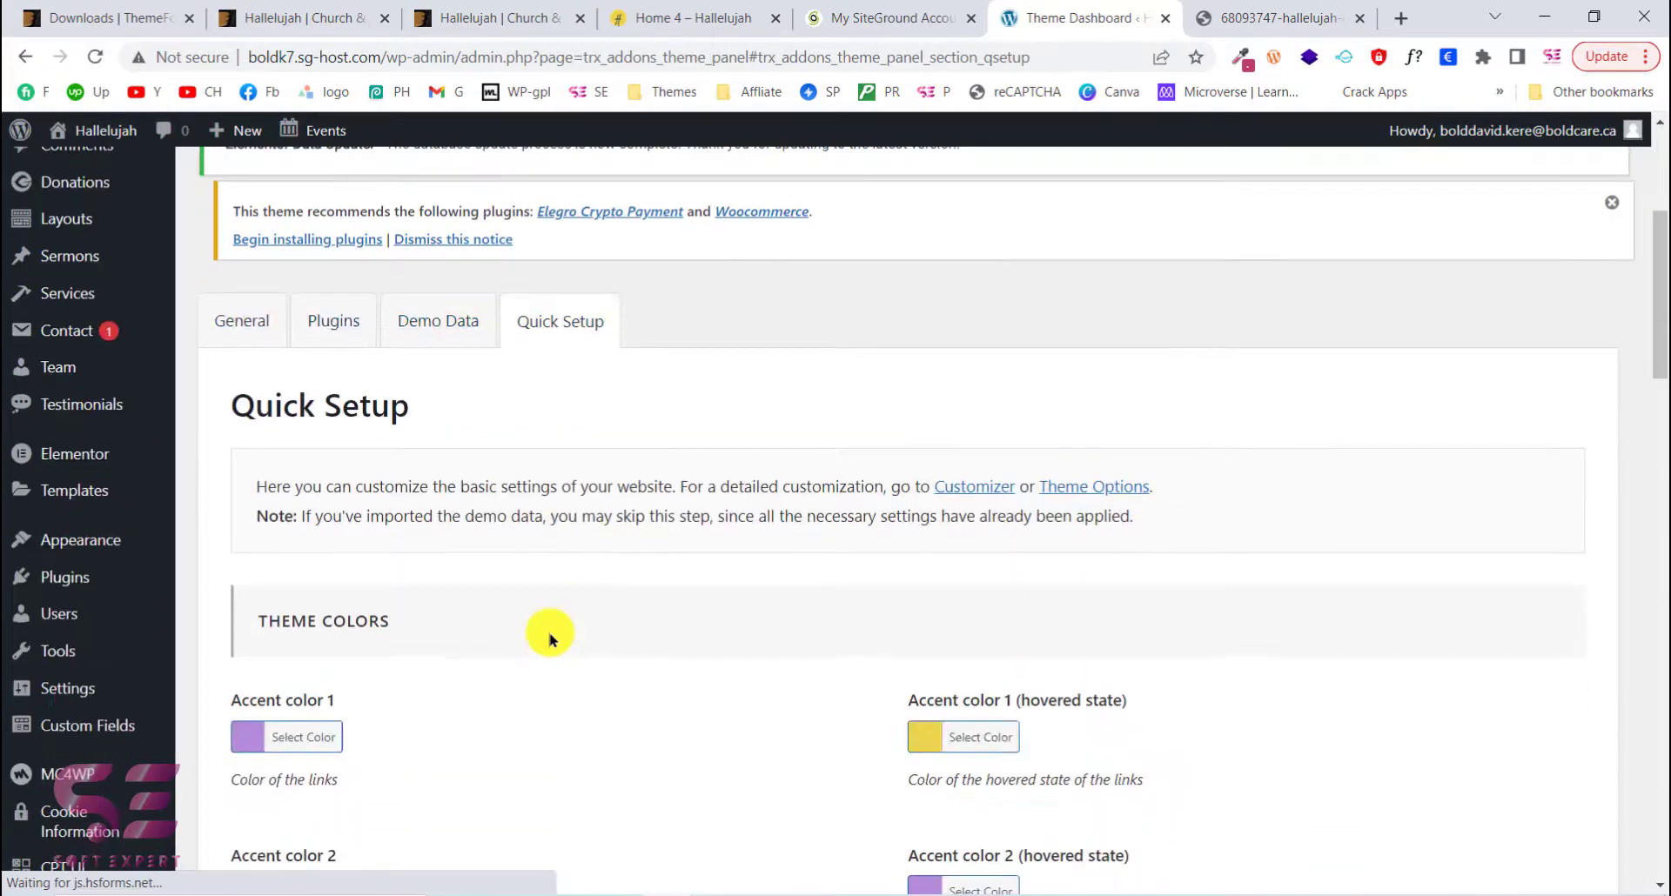
Review the imported logo, layout and blog settings, then bring up the Hallelujah site-name link menu
scroll(549, 639, up, 2)
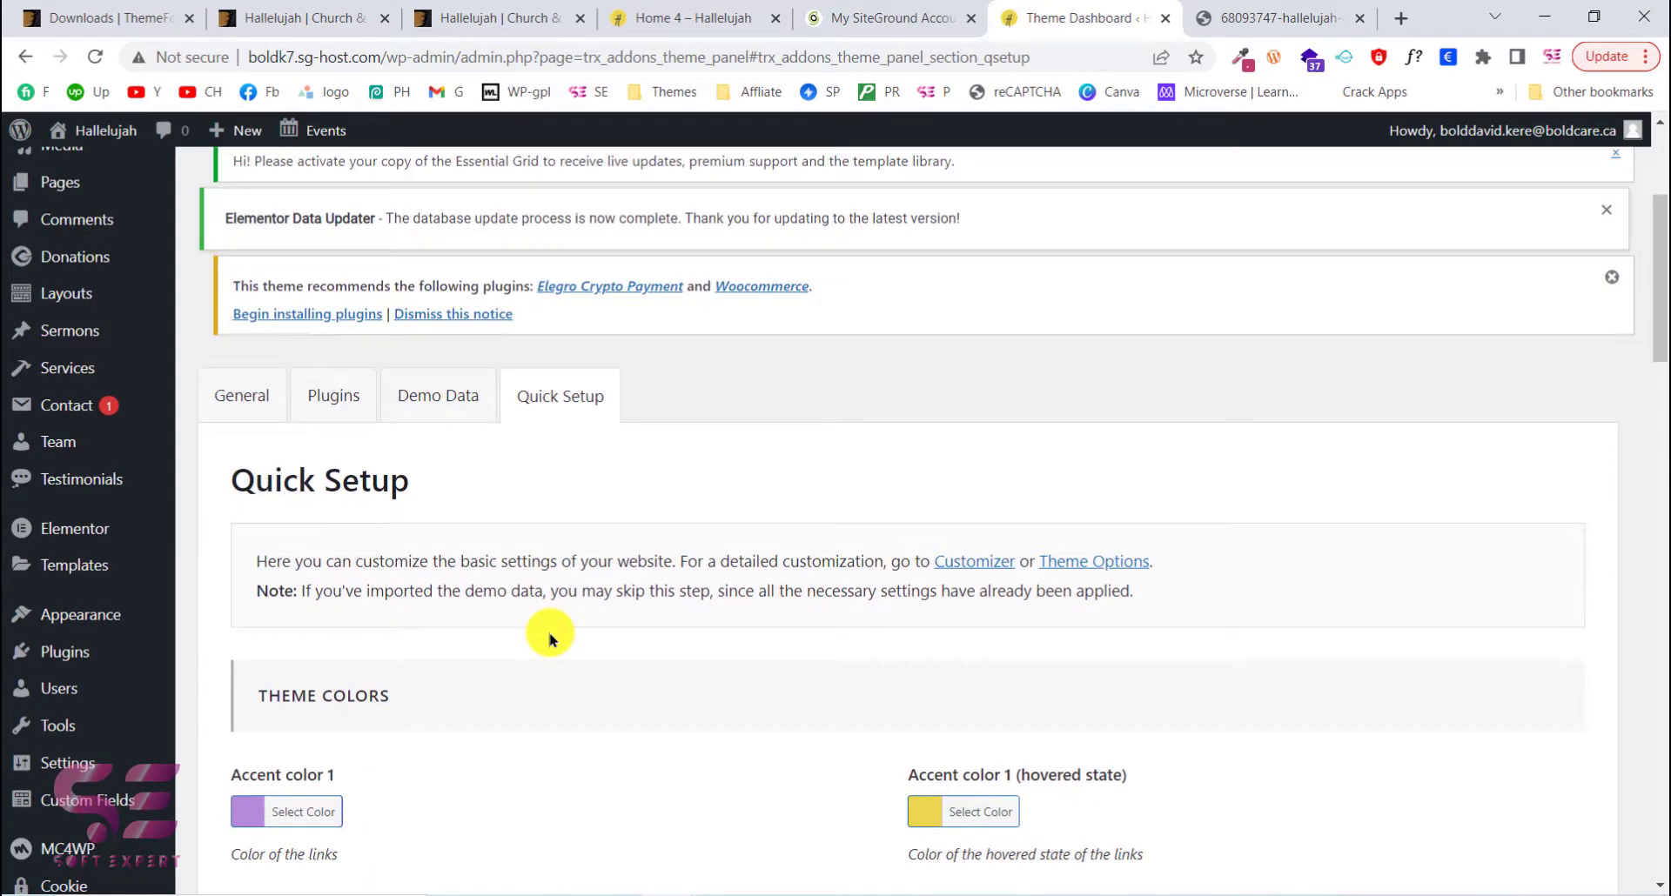
scroll(578, 520, down, 3)
scroll(525, 562, down, 6)
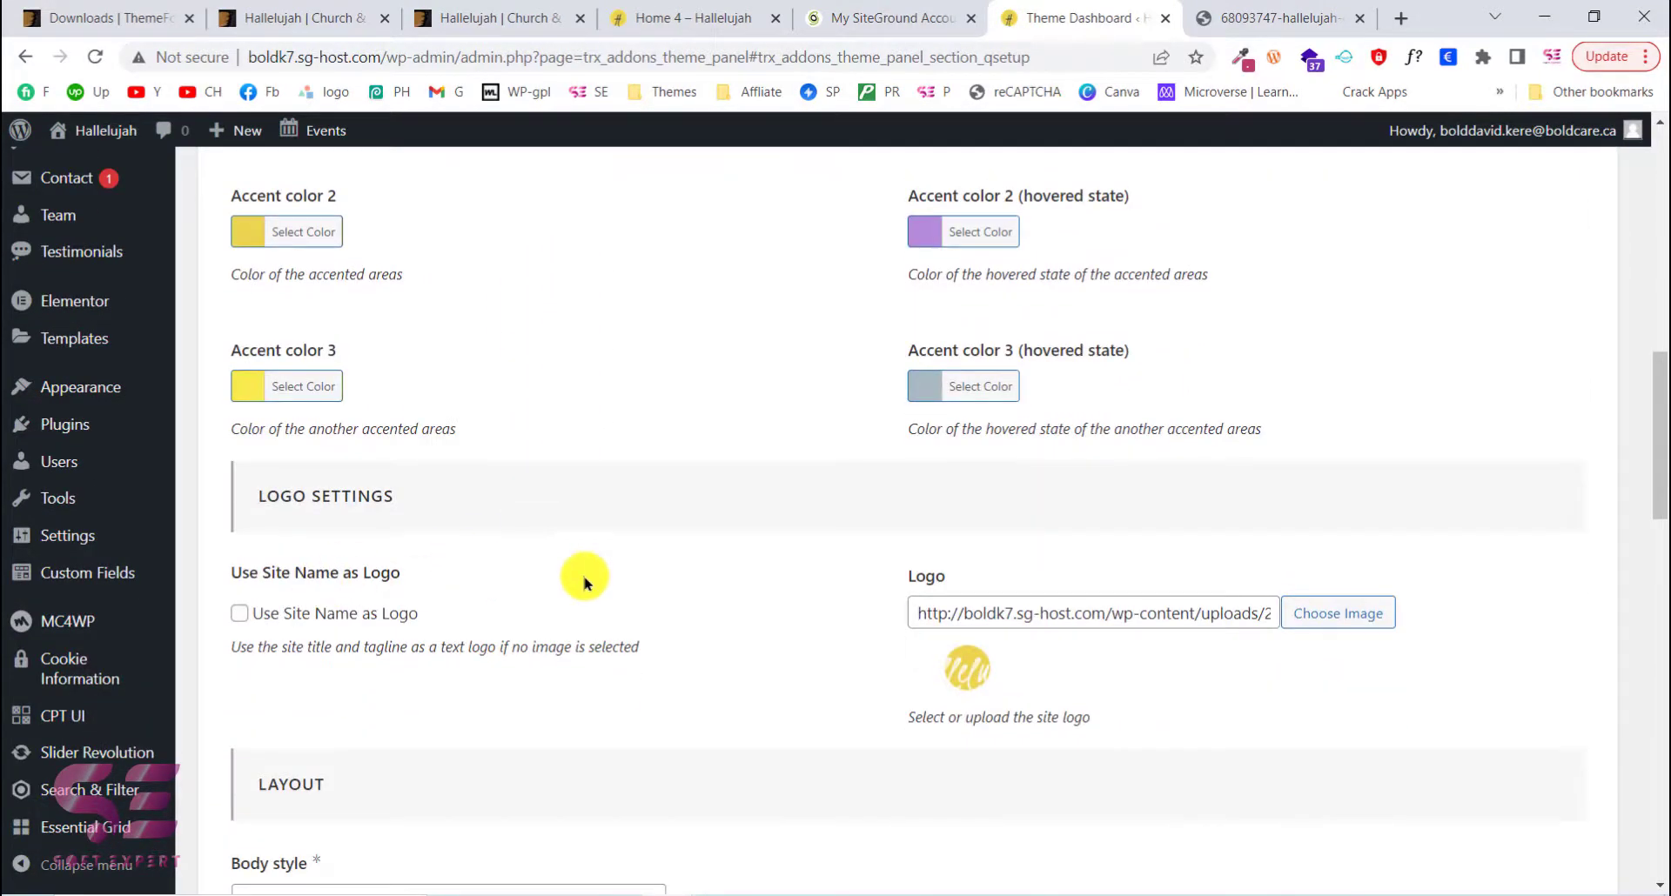
scroll(634, 590, down, 4)
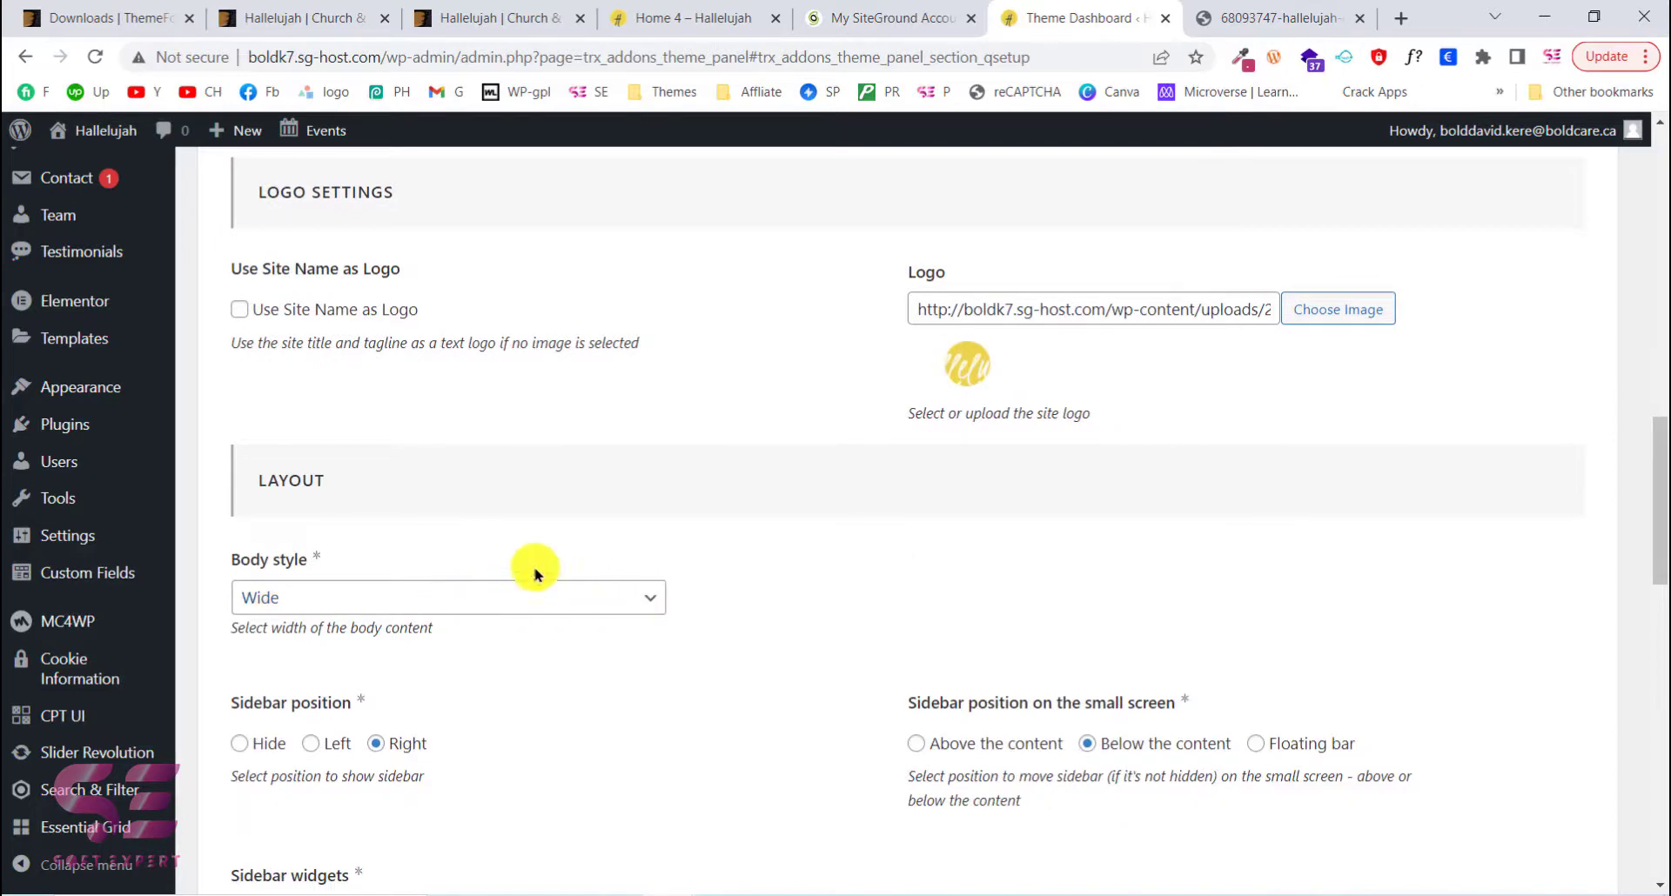
scroll(685, 642, down, 6)
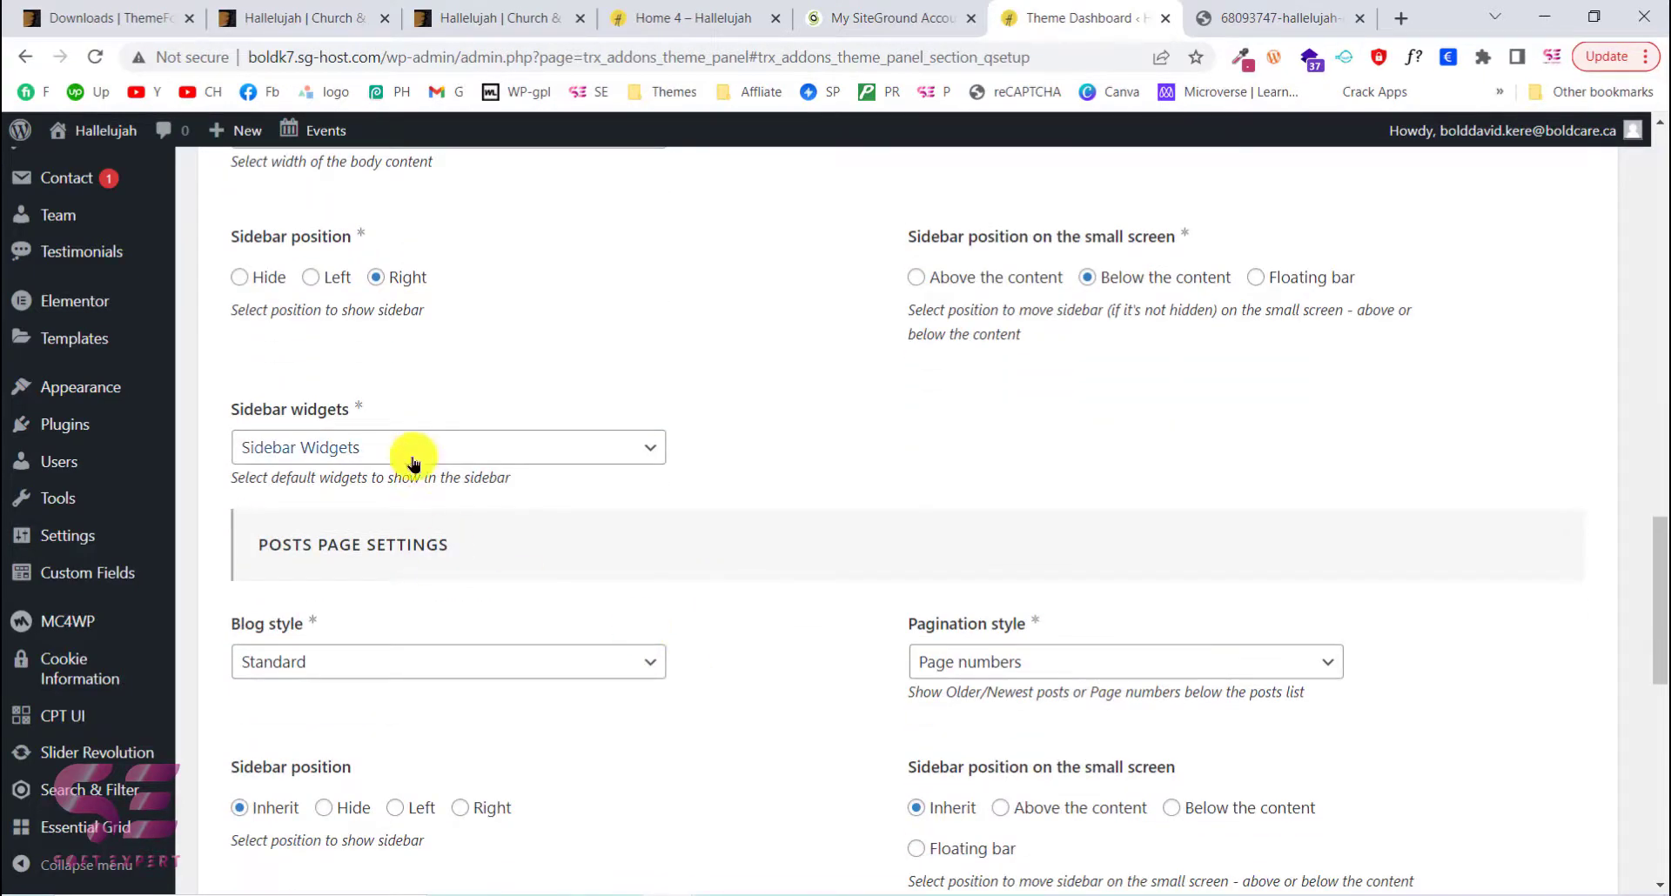
scroll(646, 549, down, 3)
scroll(659, 505, down, 2)
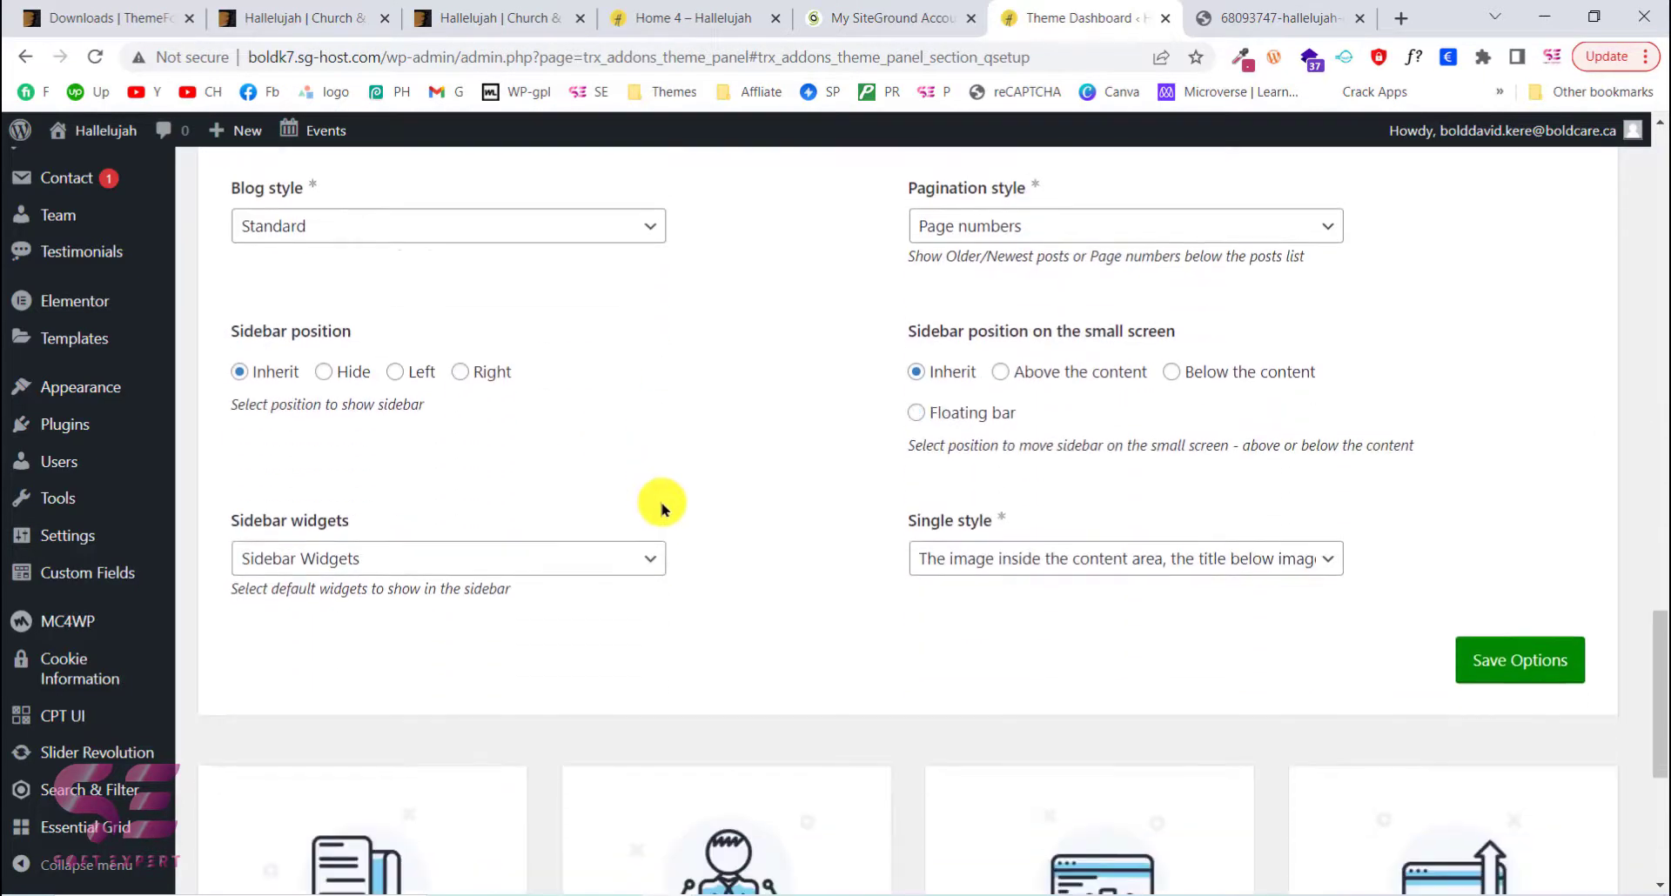
scroll(738, 616, up, 9)
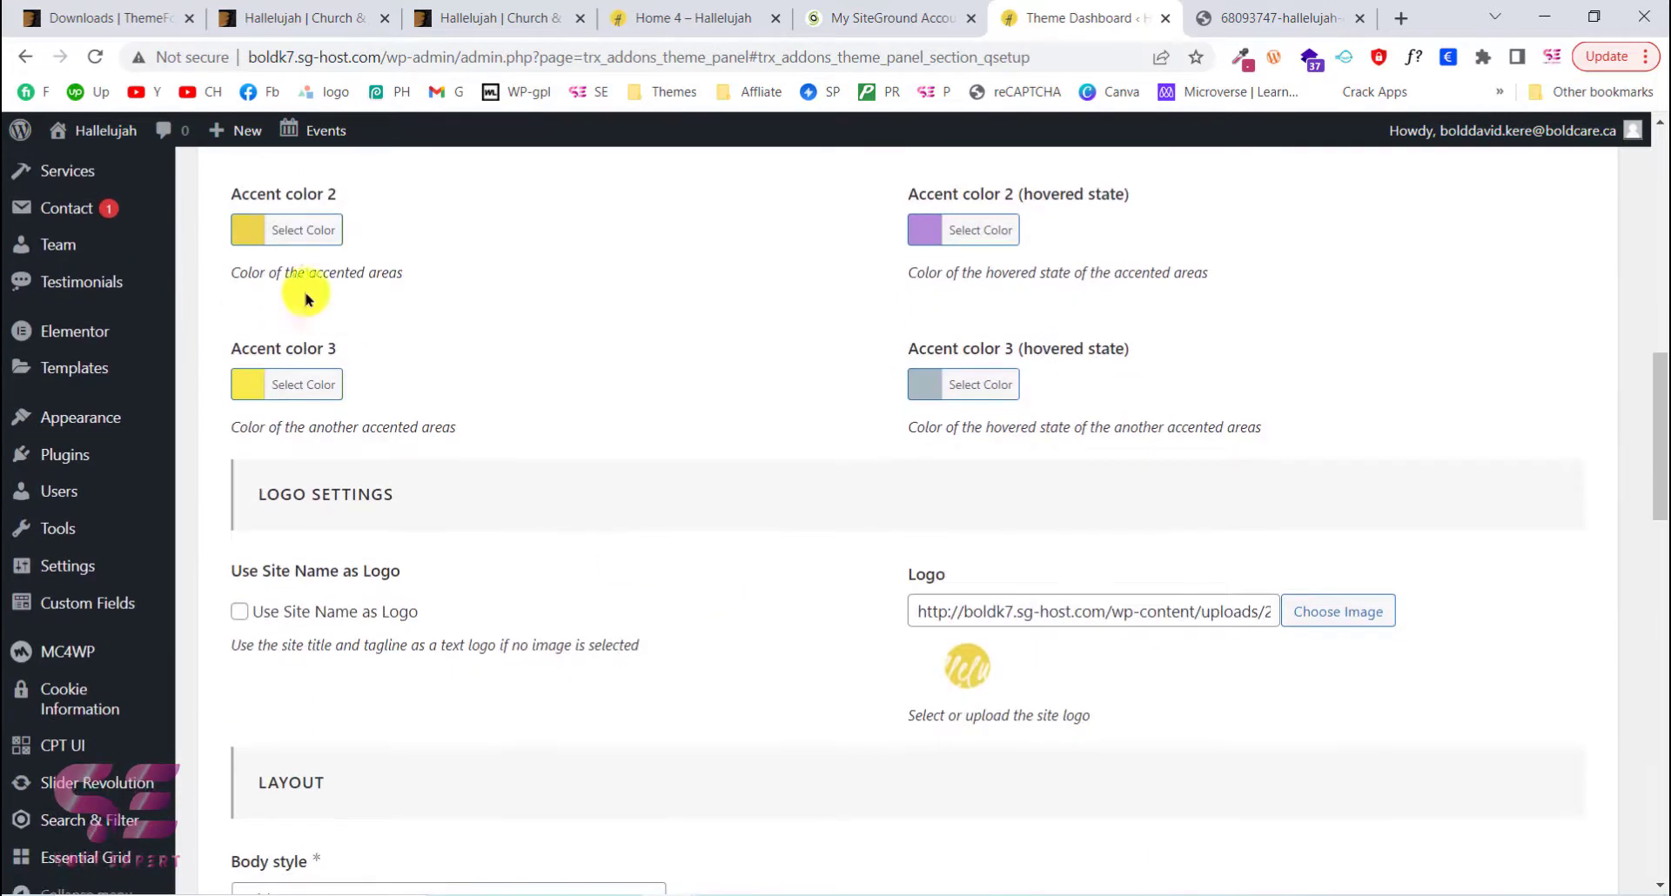
right_click(97, 135)
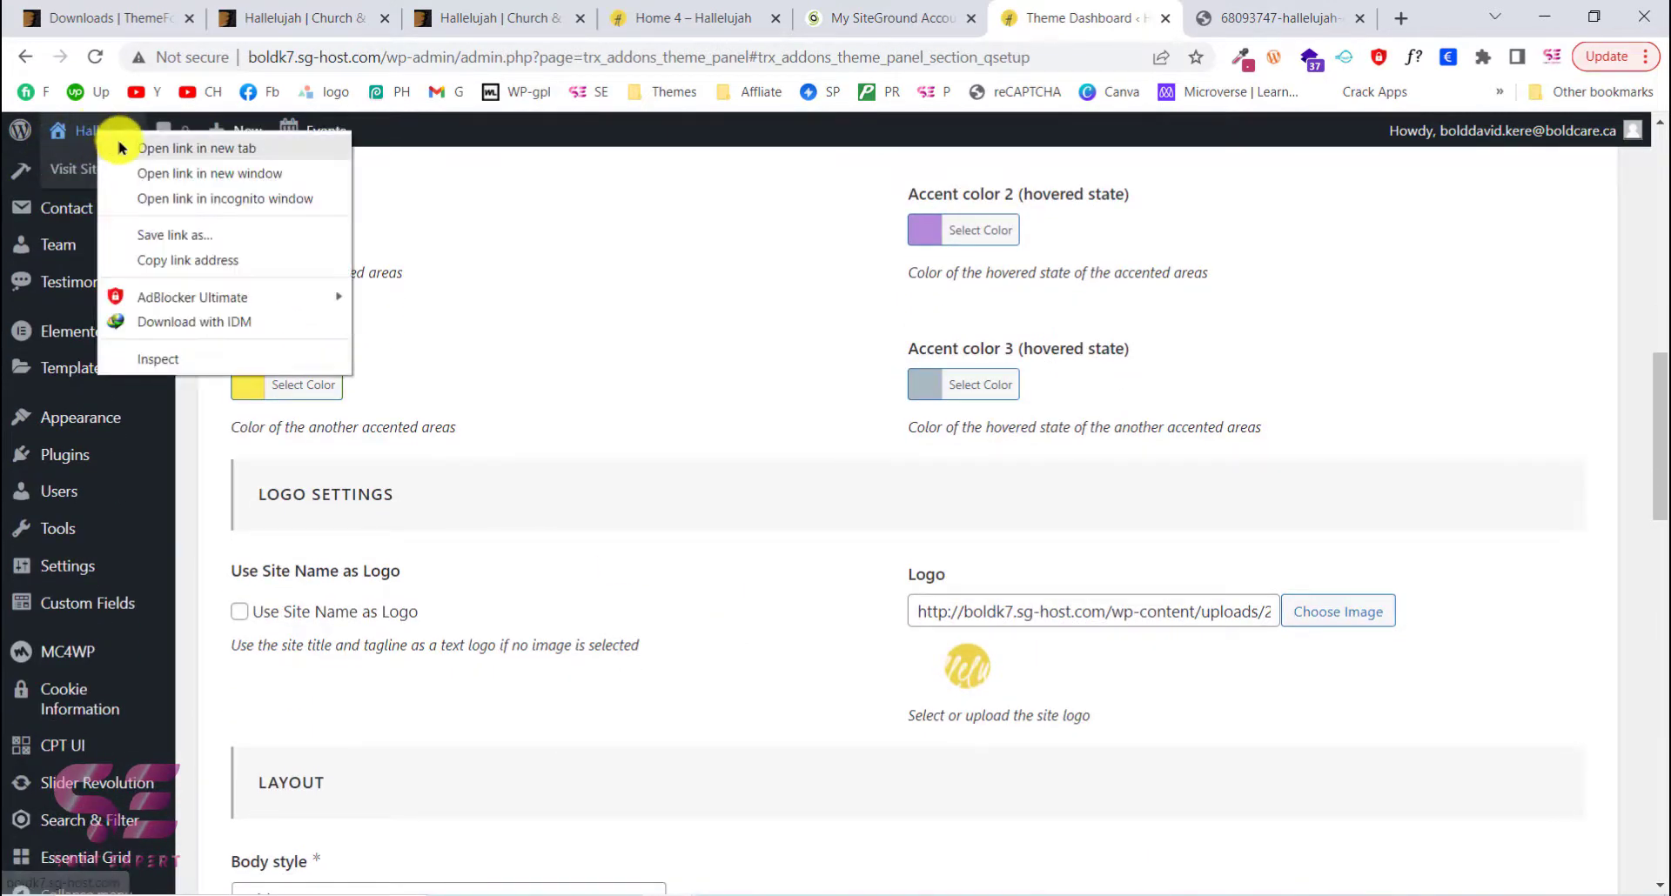
Open the live site in a new tab and browse the imported demo homepage and sermon slides
click(117, 143)
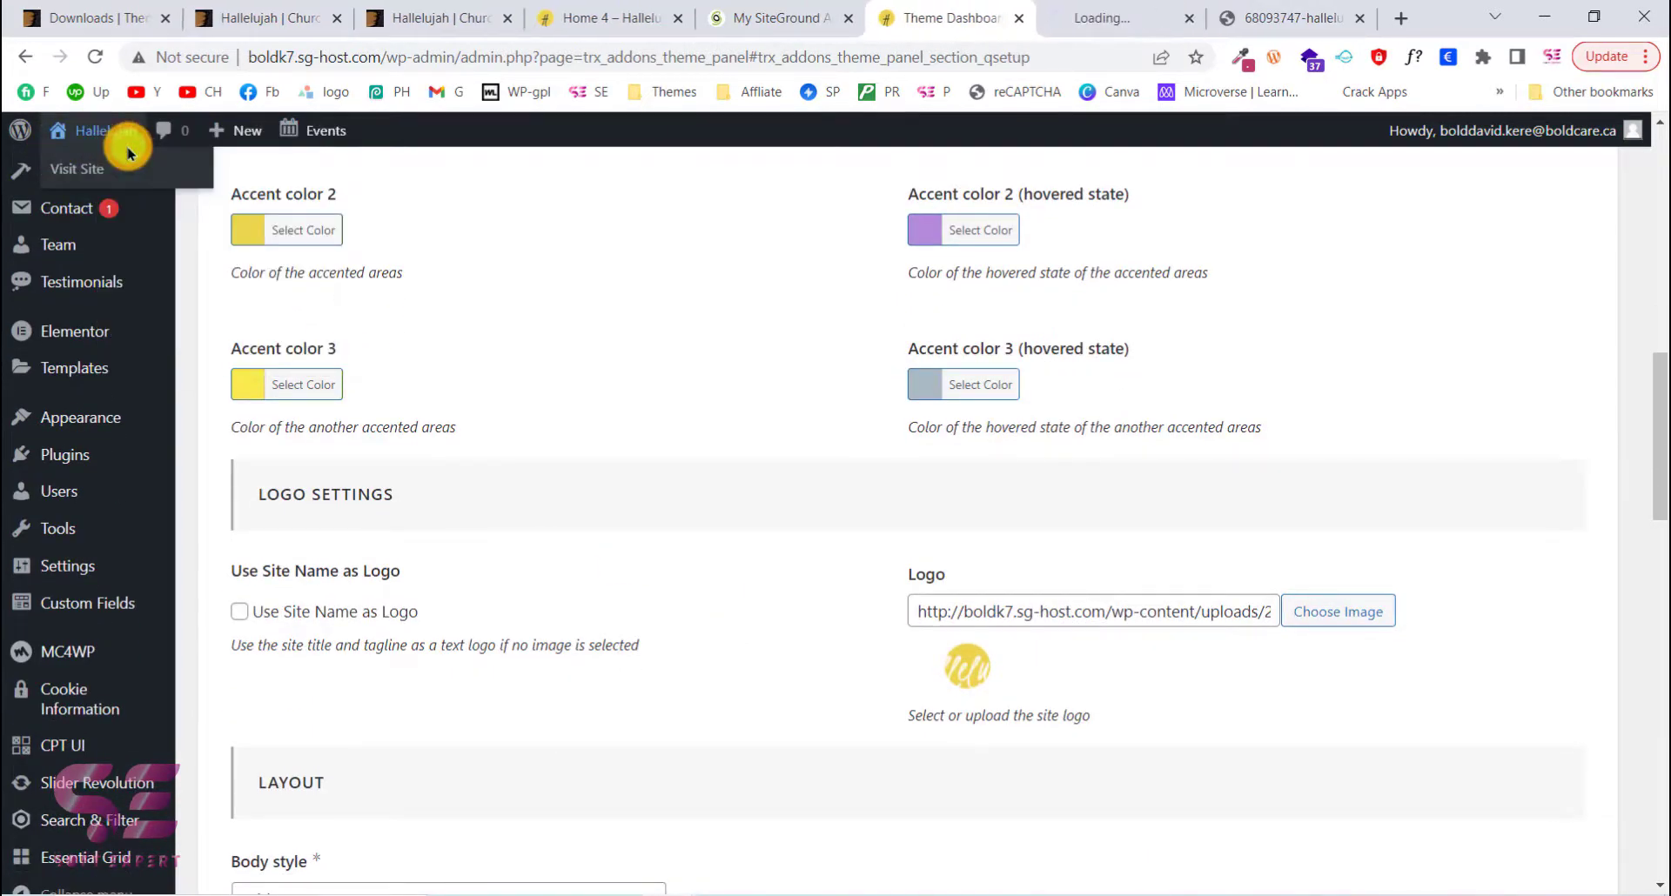
click(1071, 13)
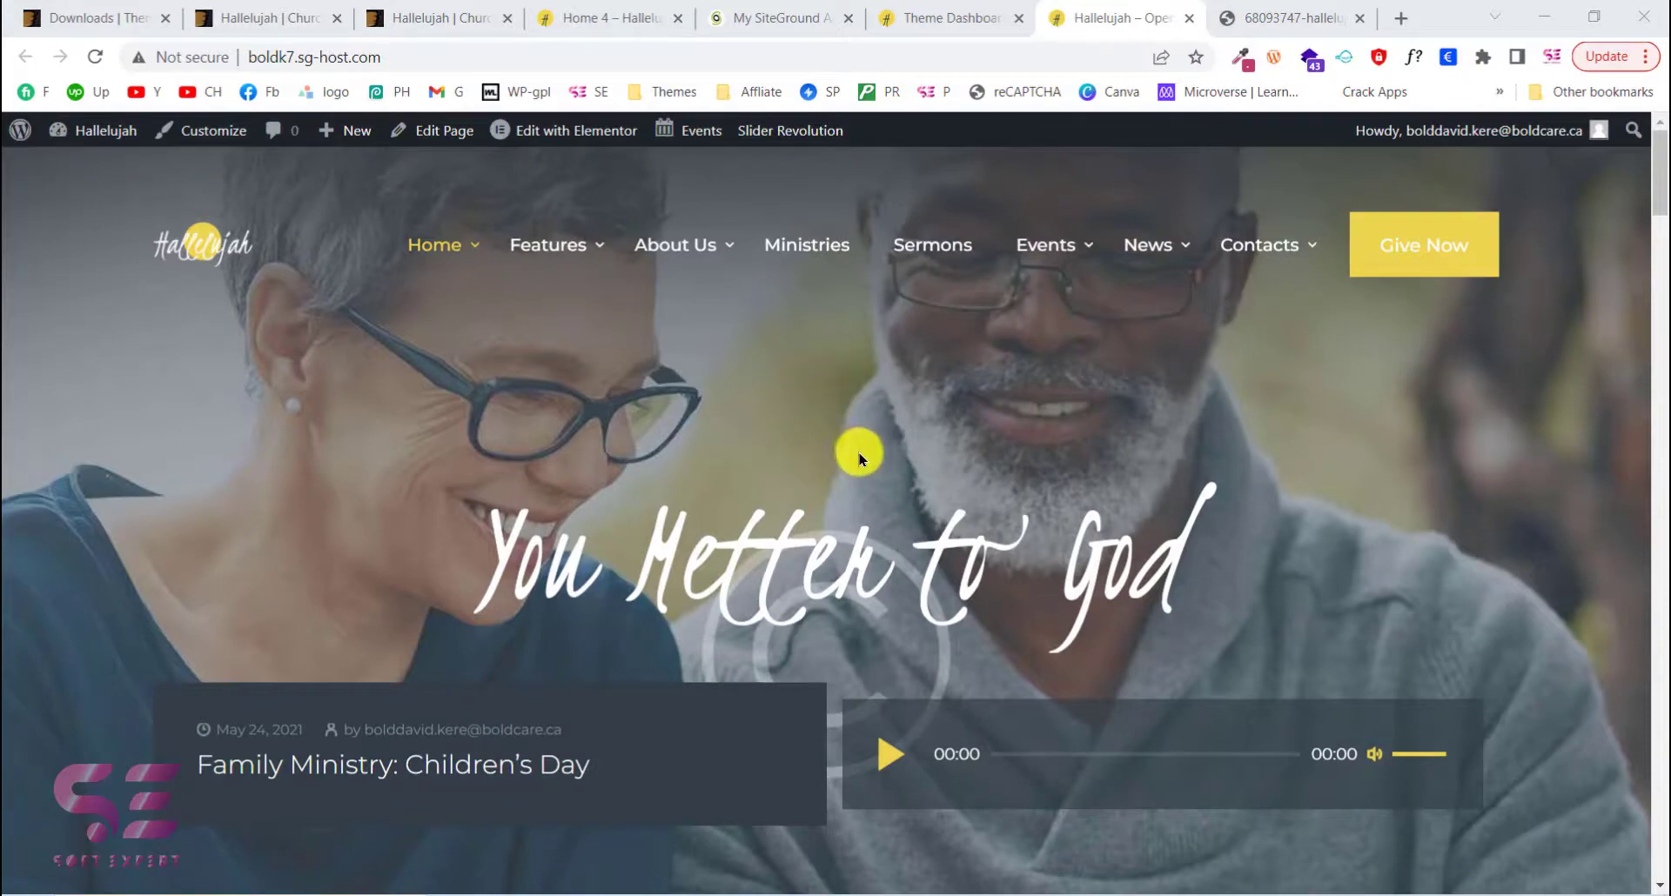
scroll(859, 459, down, 10)
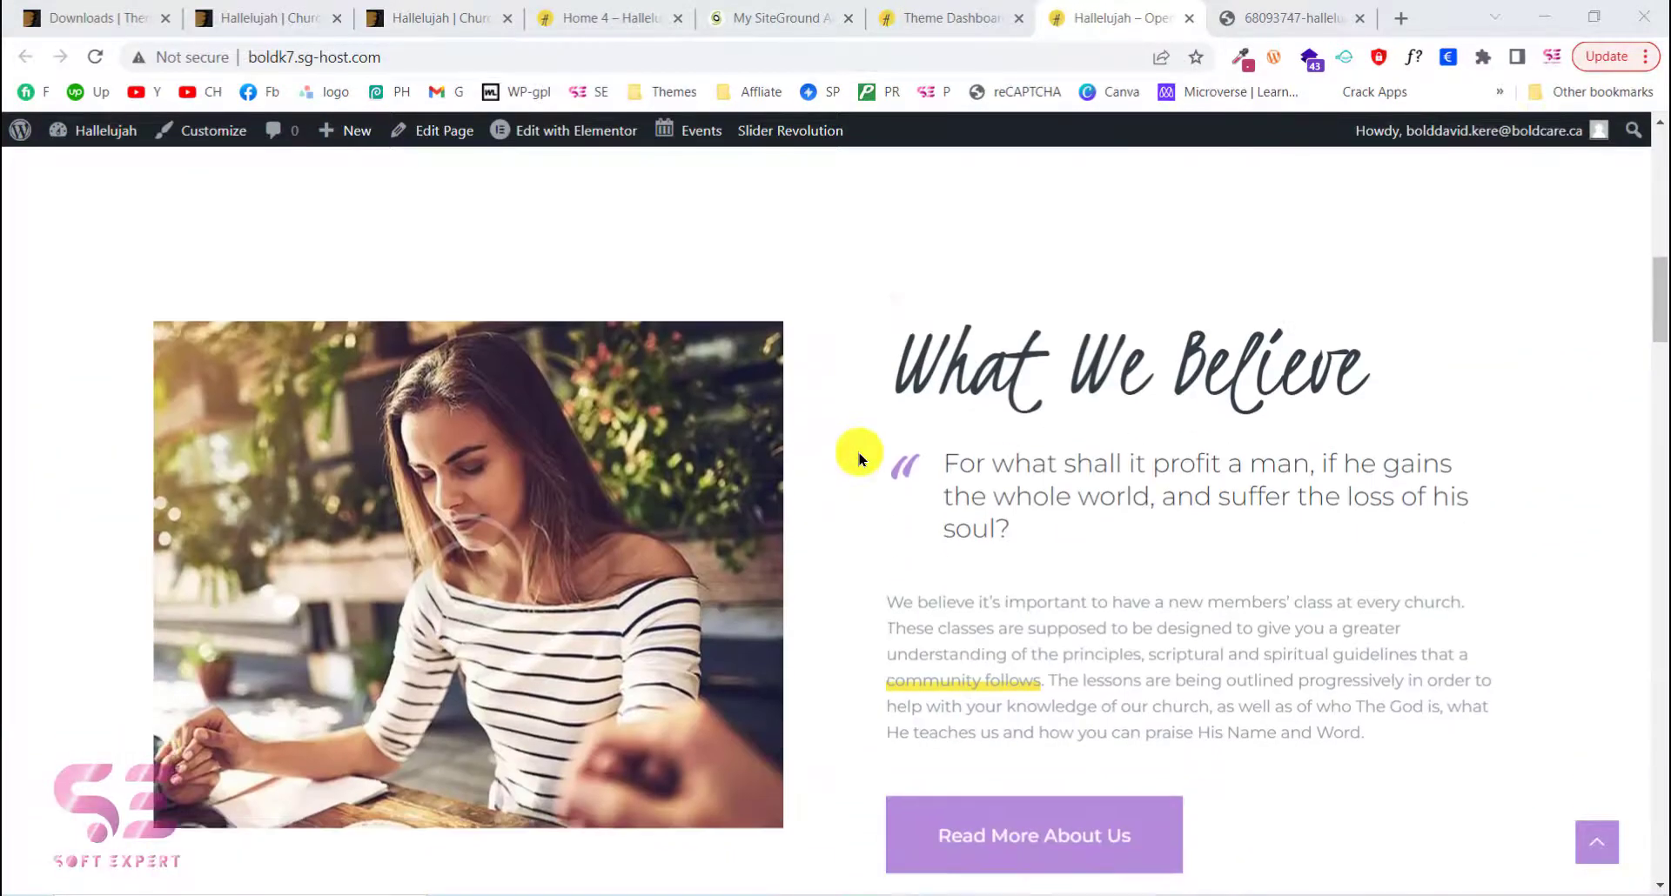
scroll(858, 458, down, 3)
scroll(858, 459, down, 7)
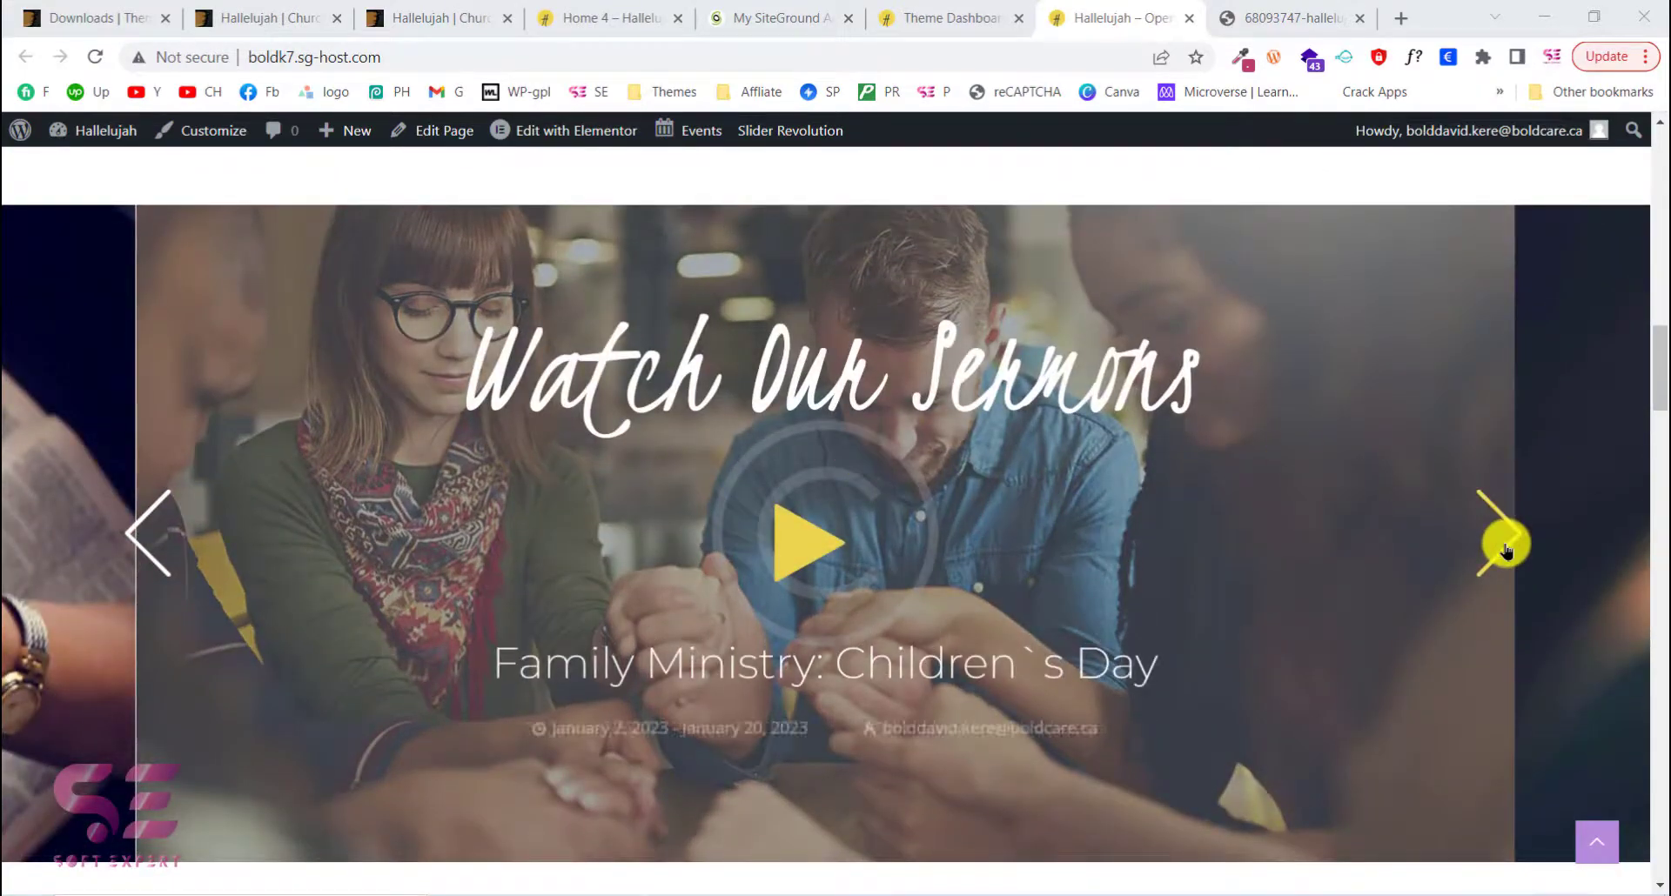
click(1502, 541)
scroll(1504, 547, down, 15)
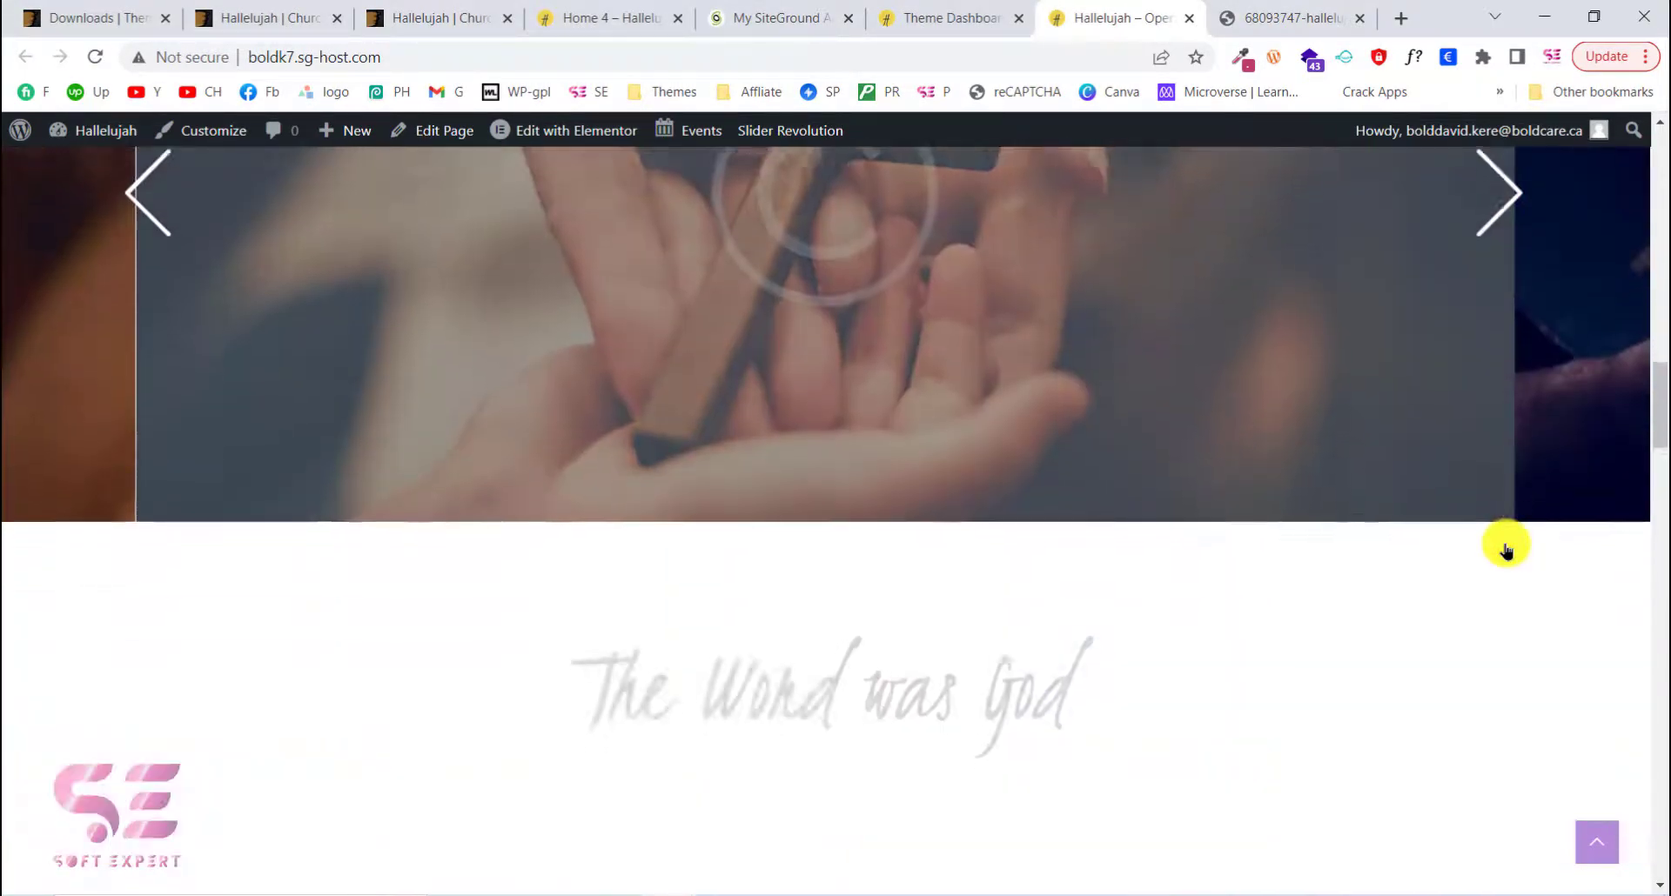
scroll(1504, 550, down, 15)
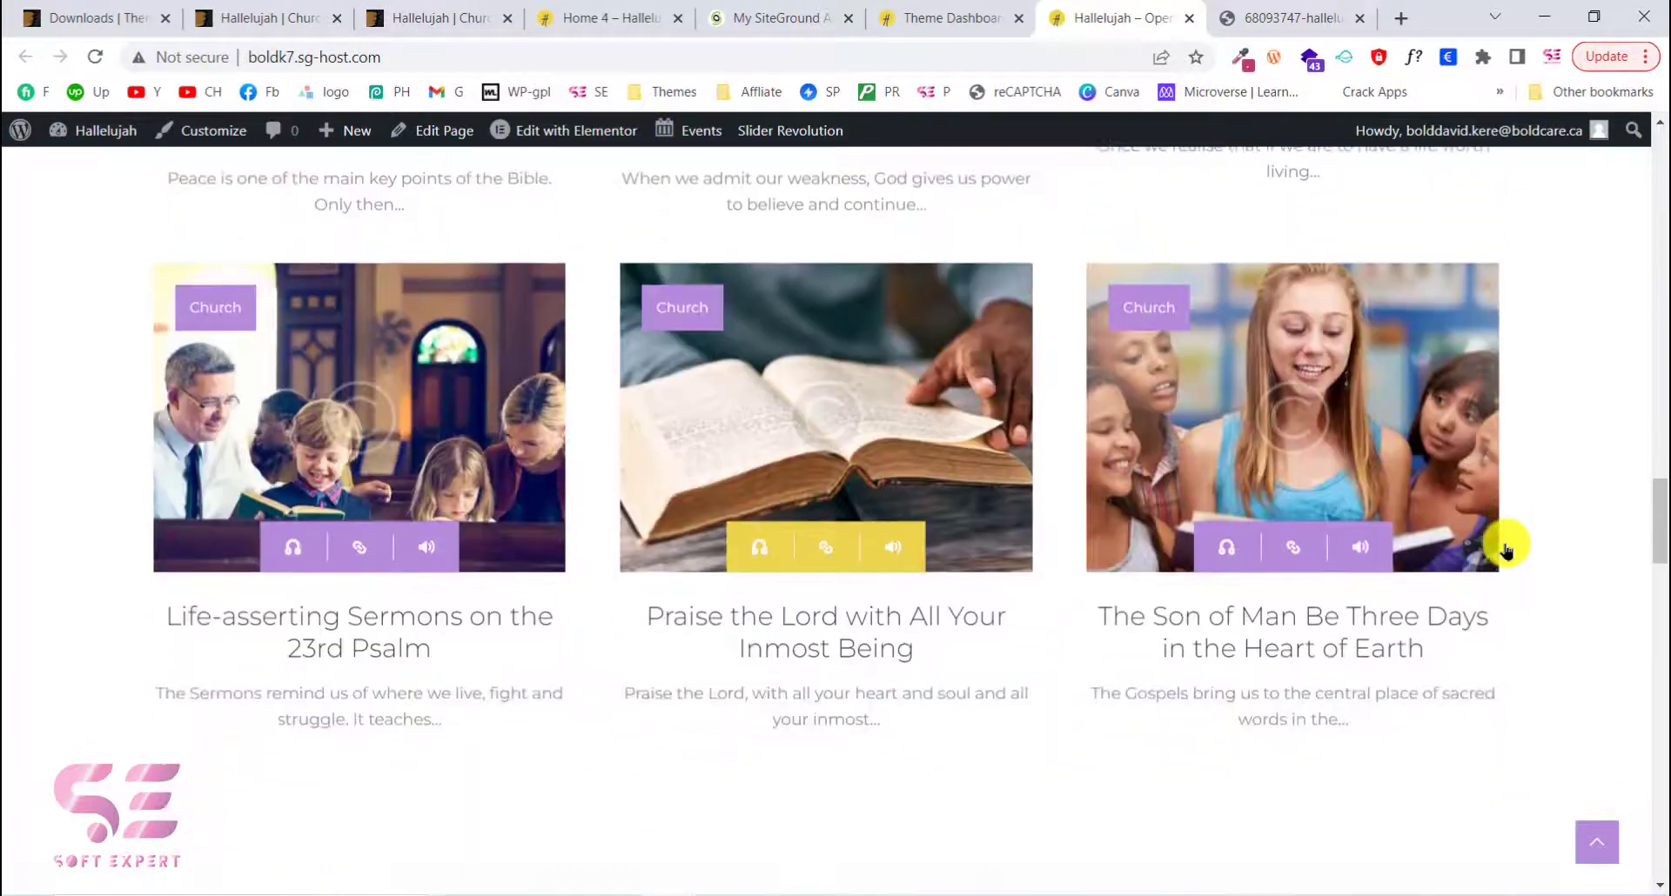
scroll(1504, 550, down, 15)
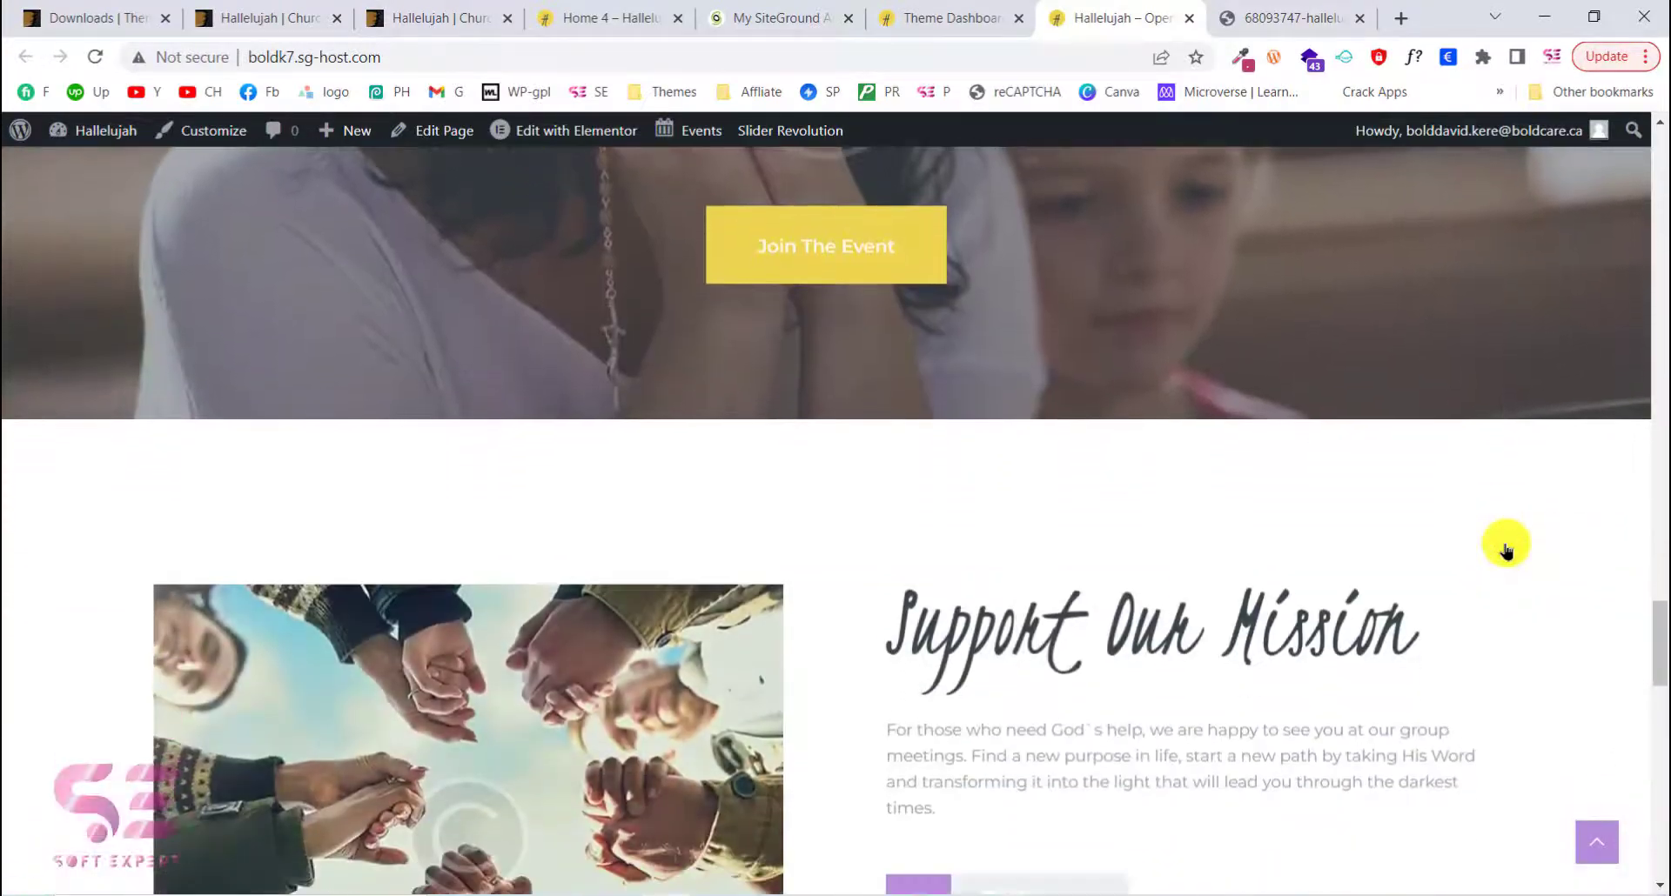
scroll(1505, 548, down, 6)
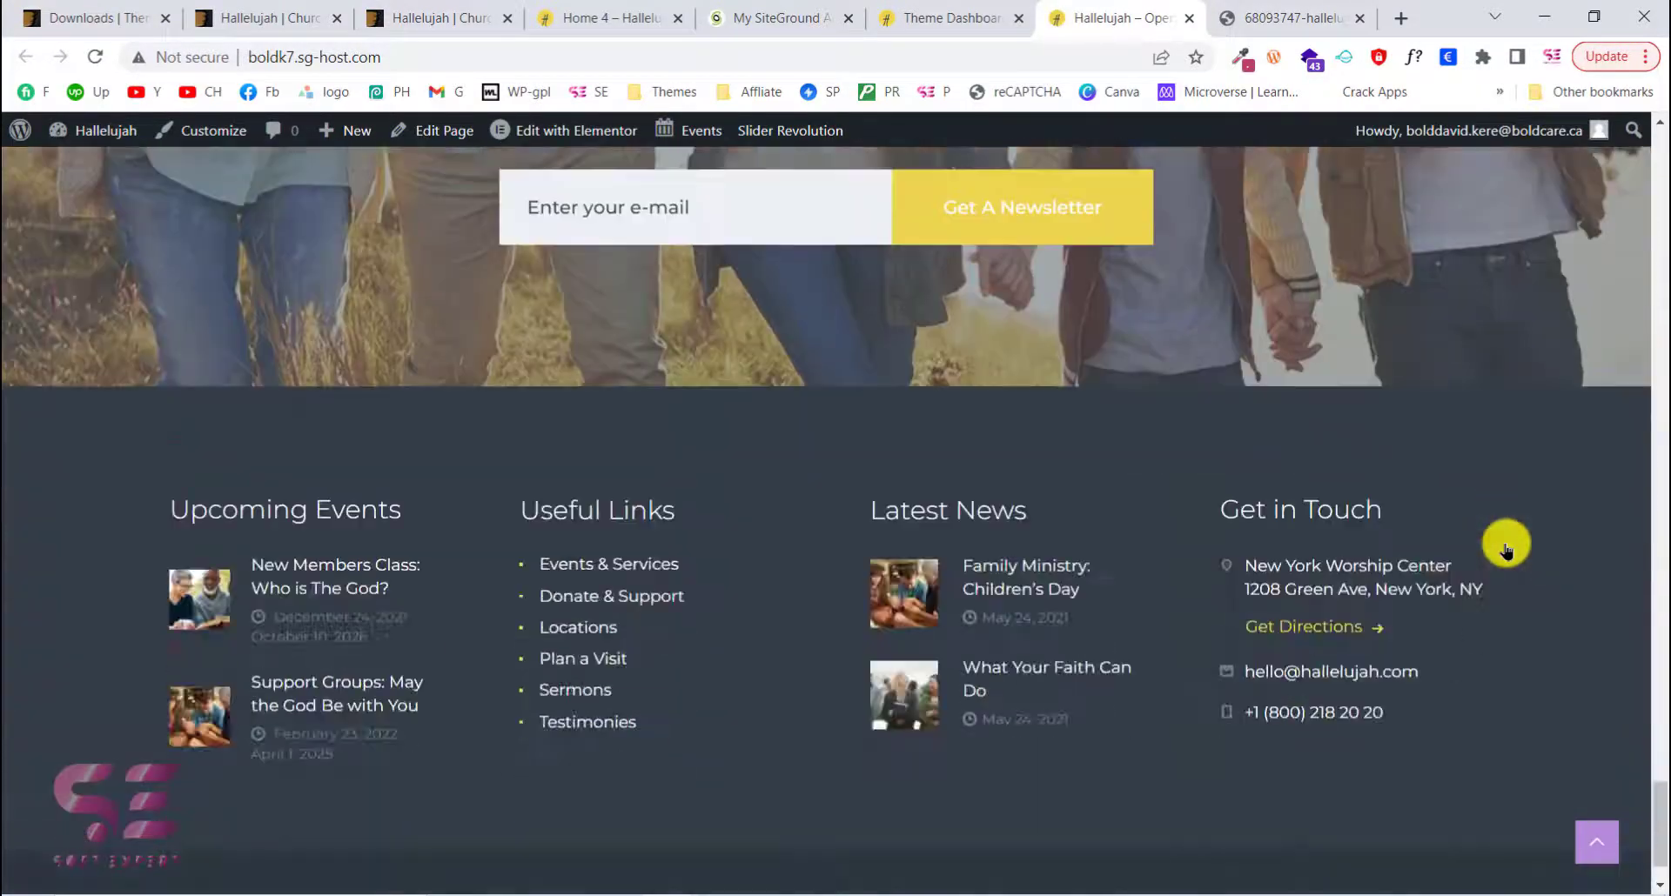
Jump back to the top and open the Video Background (Home 4) layout from the Home menu
click(1599, 843)
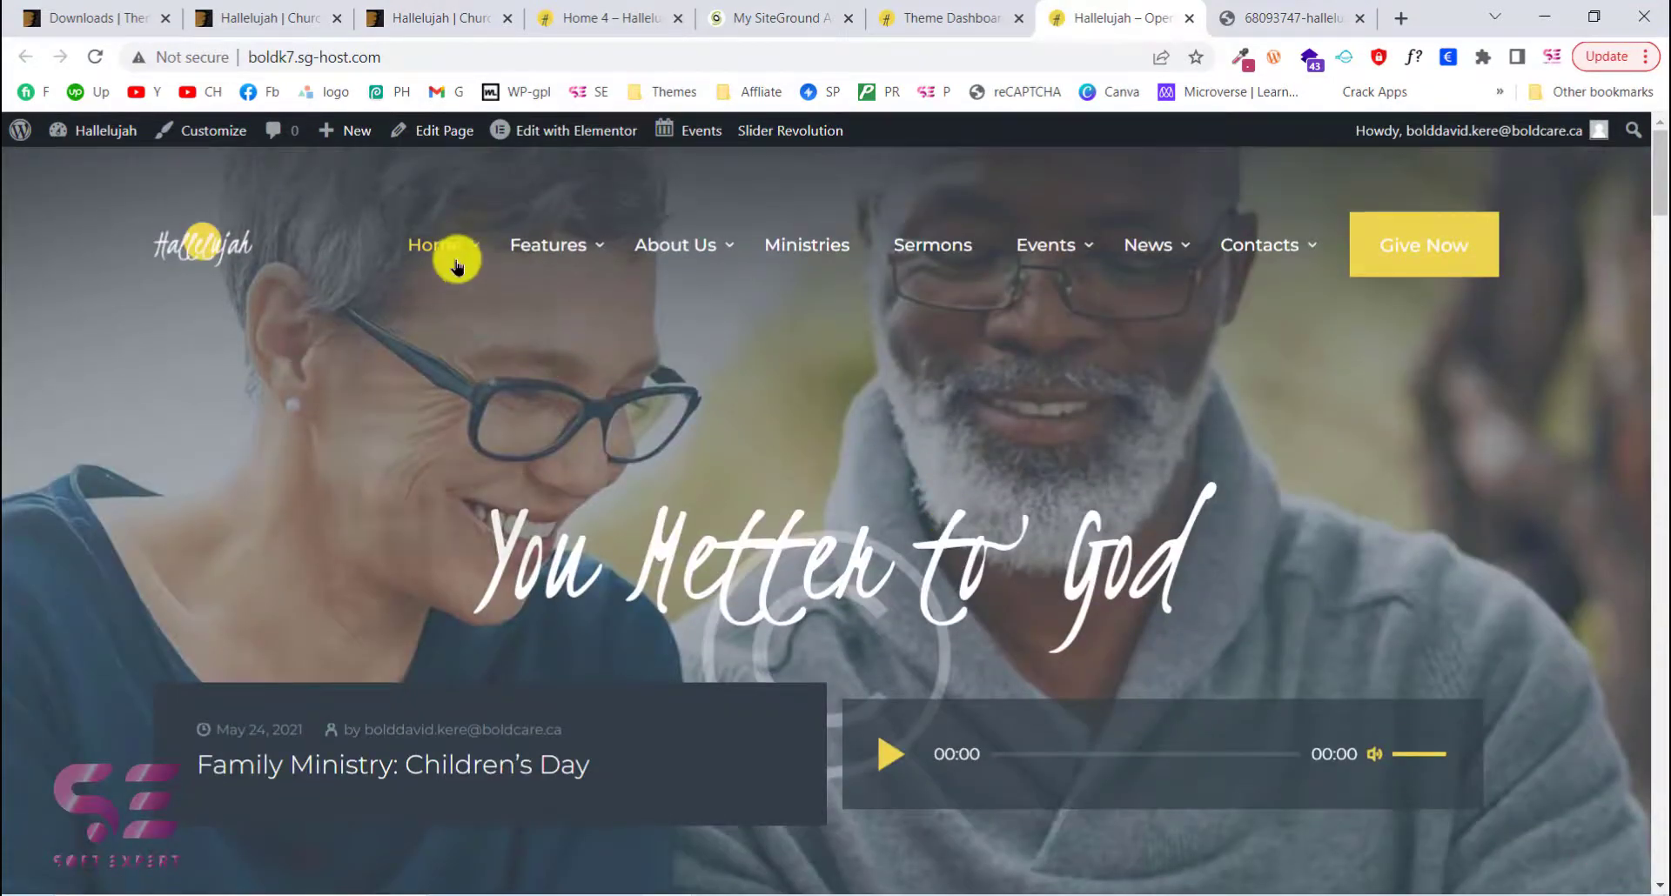
mouse_move(456, 254)
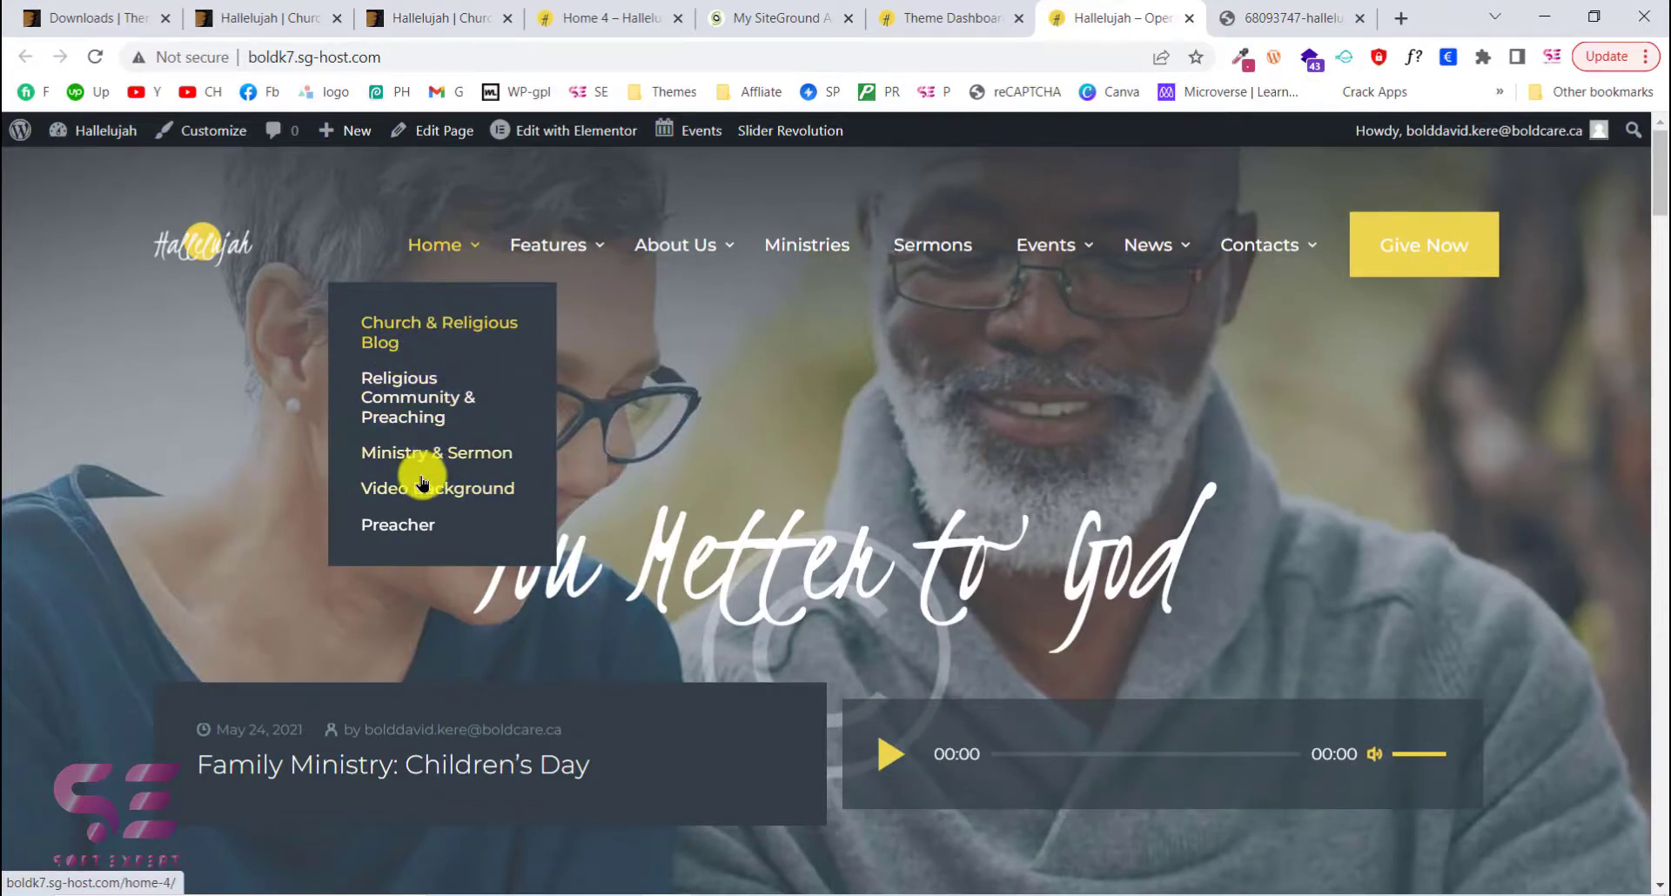
click(452, 497)
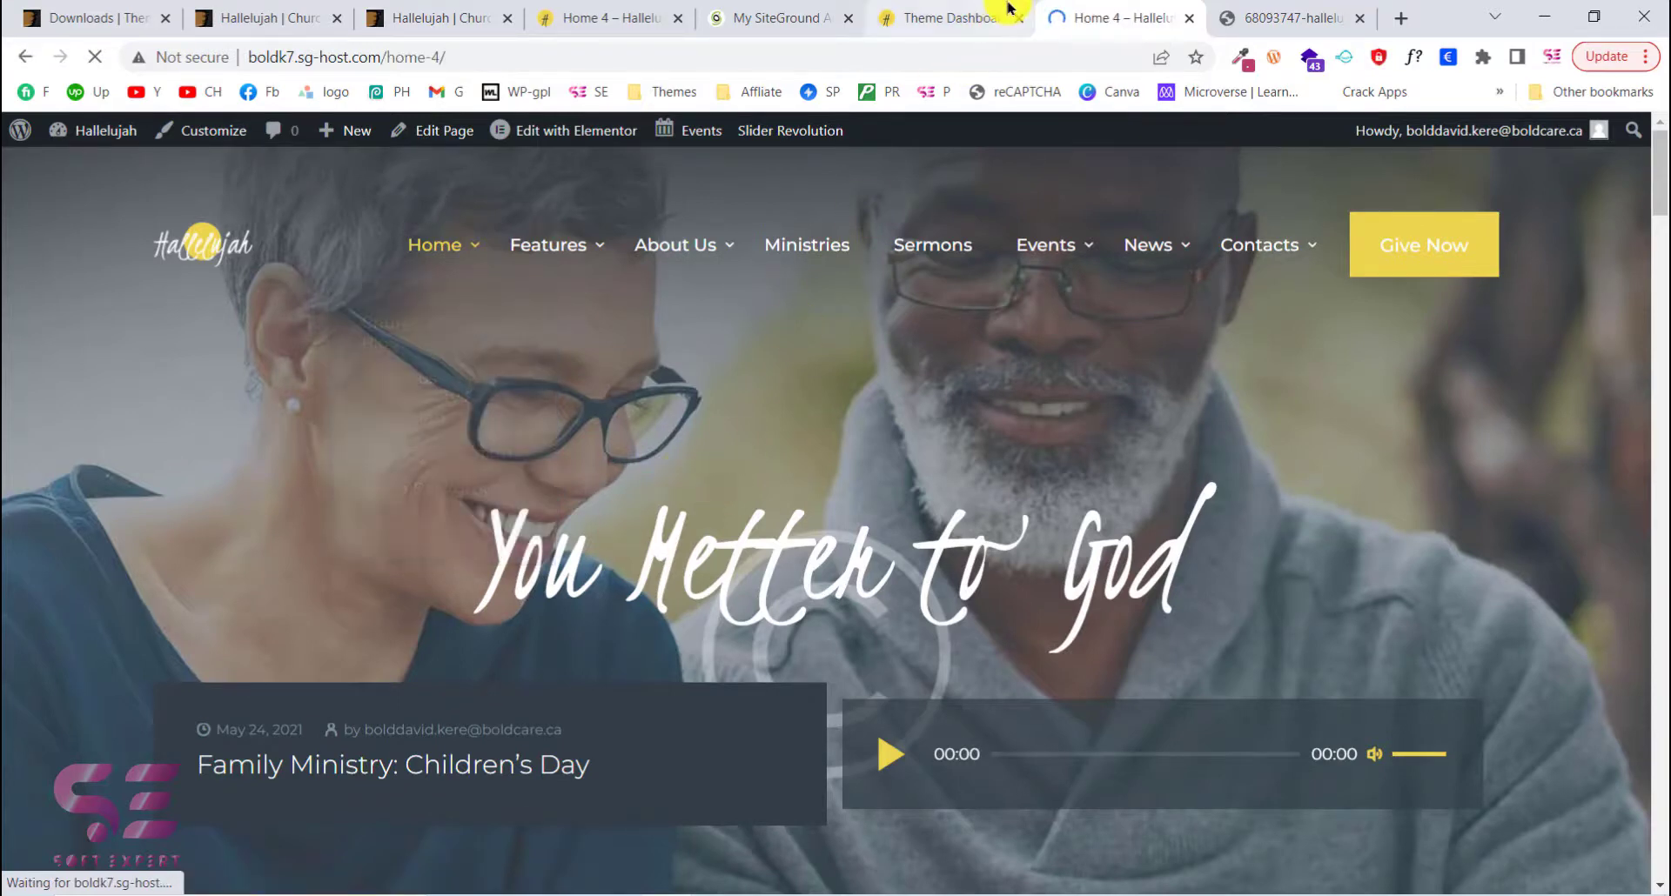
click(923, 17)
Save Home 4 as the static homepage in Reading settings, then reload the live site
mouse_move(150, 570)
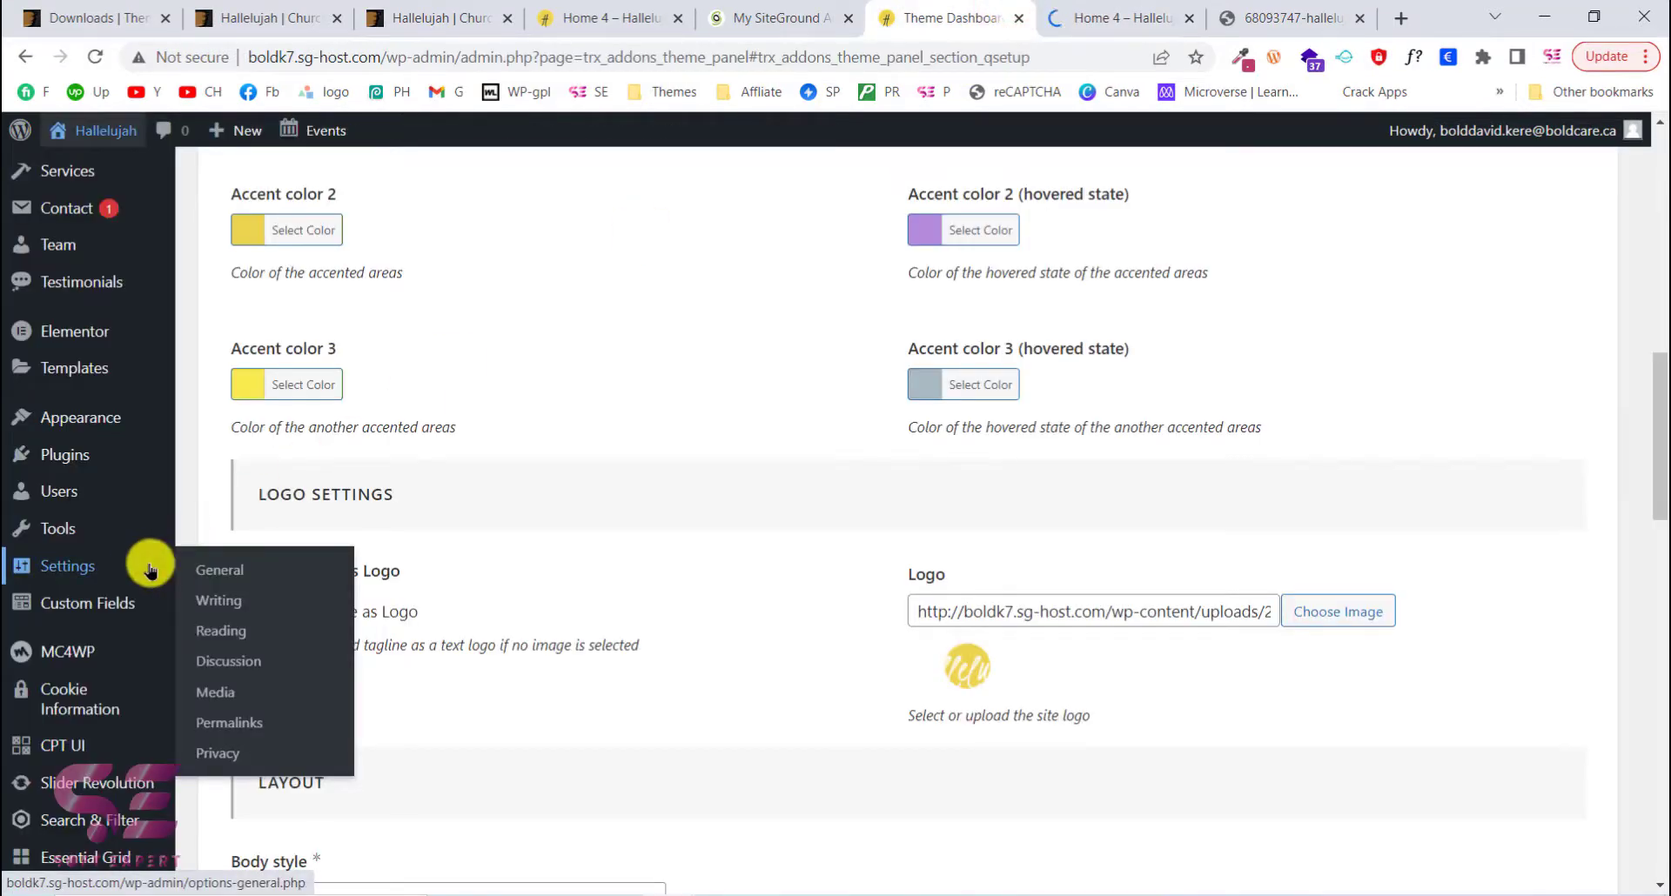
click(252, 639)
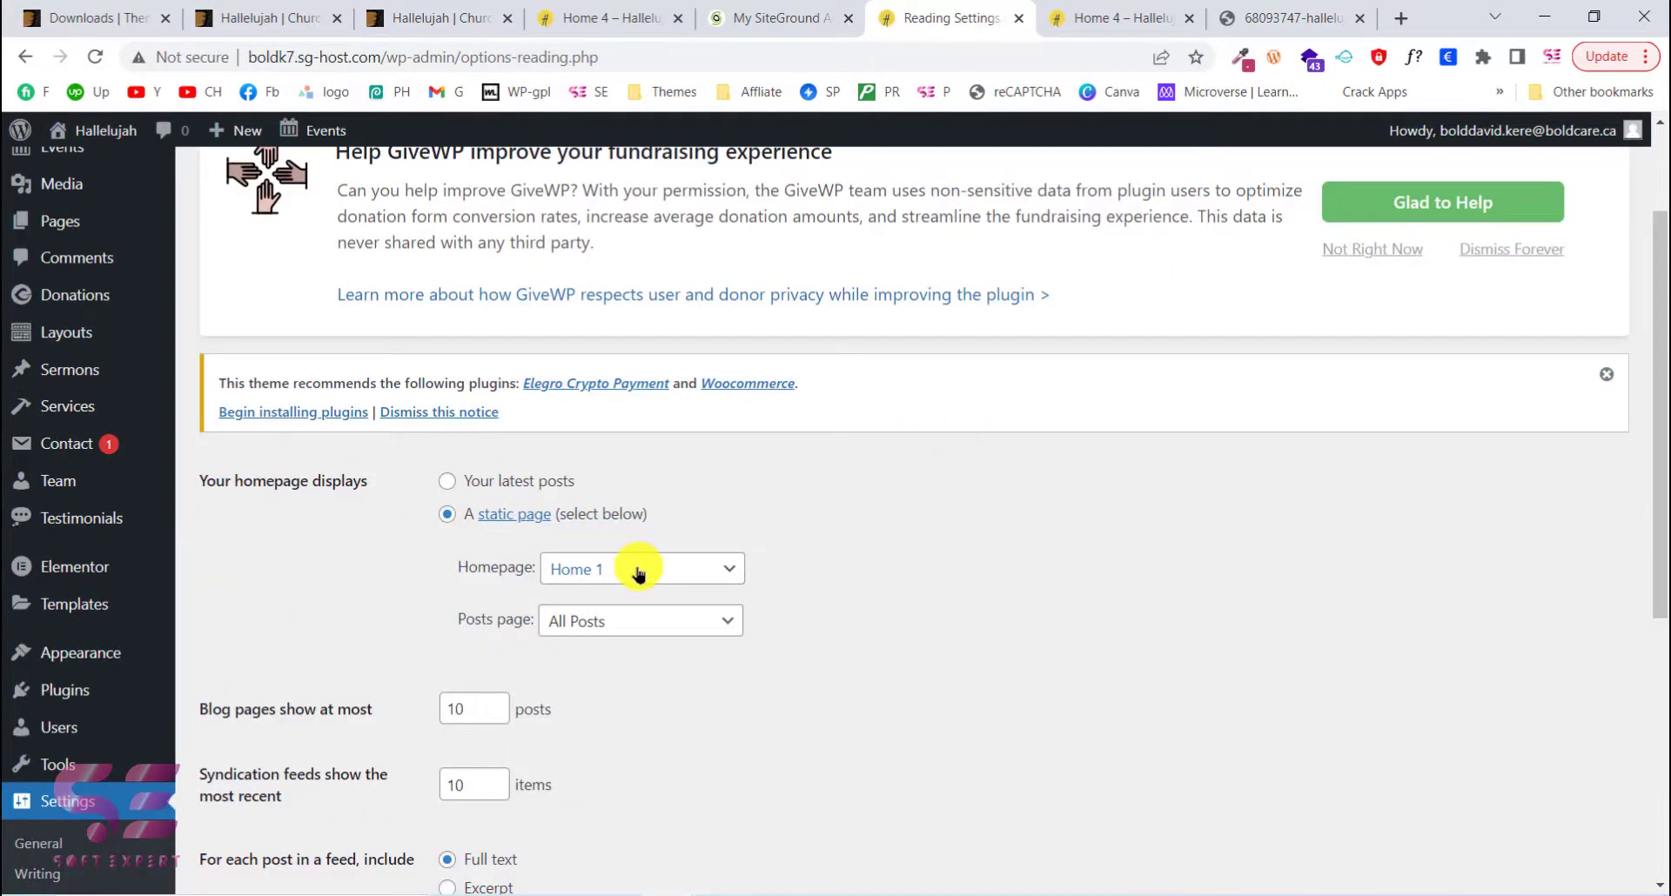
click(637, 571)
scroll(635, 522, down, 2)
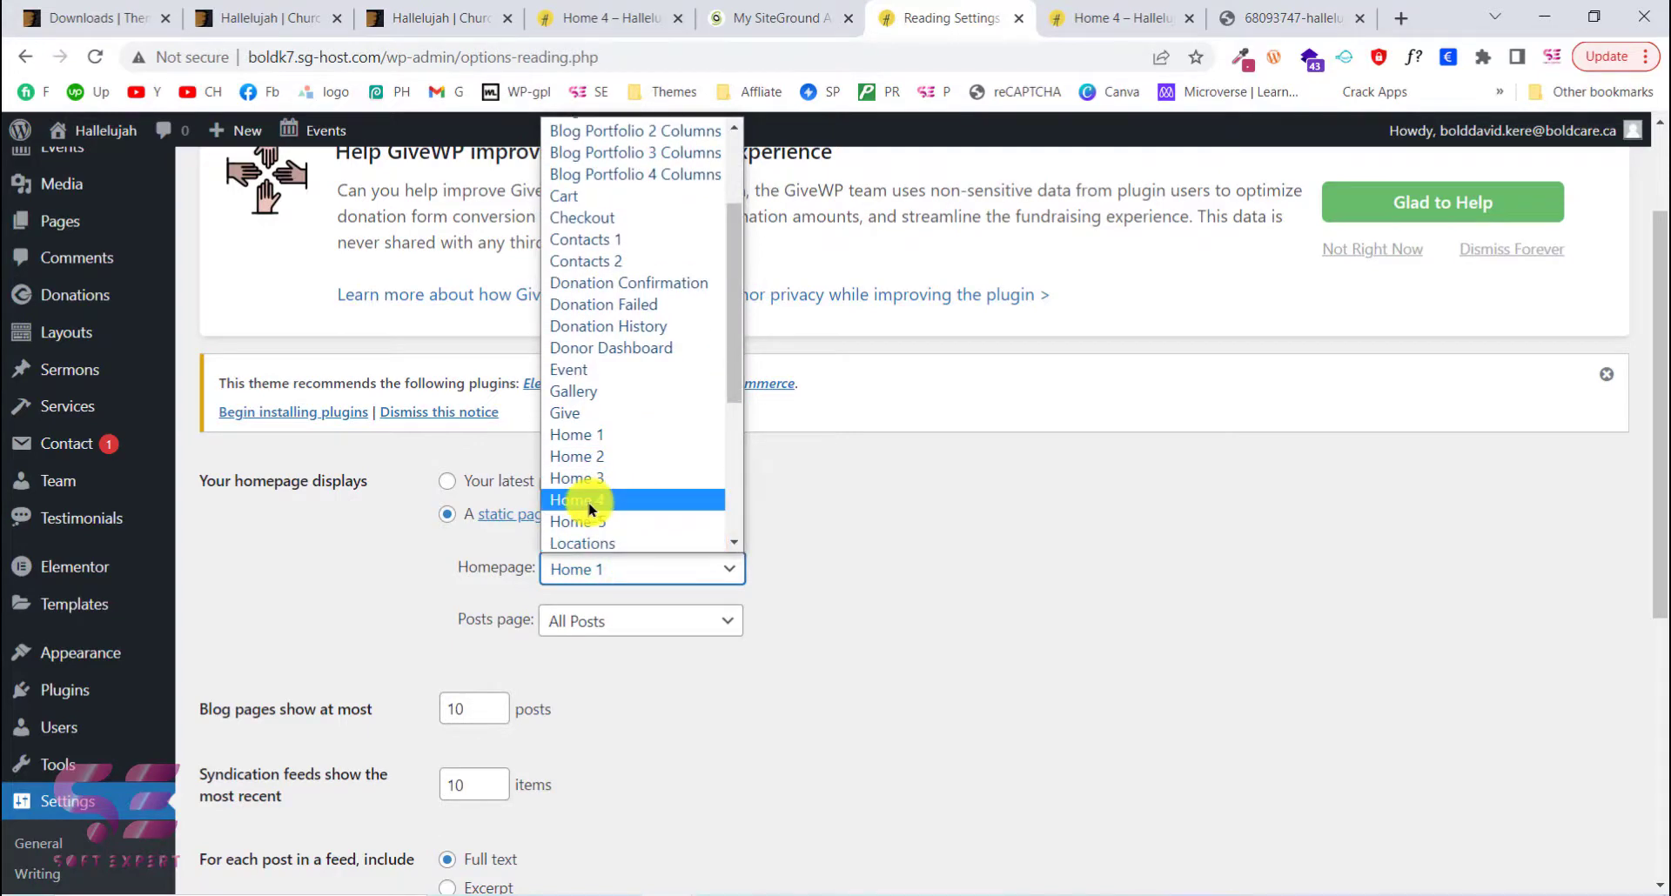
click(588, 501)
scroll(641, 680, down, 5)
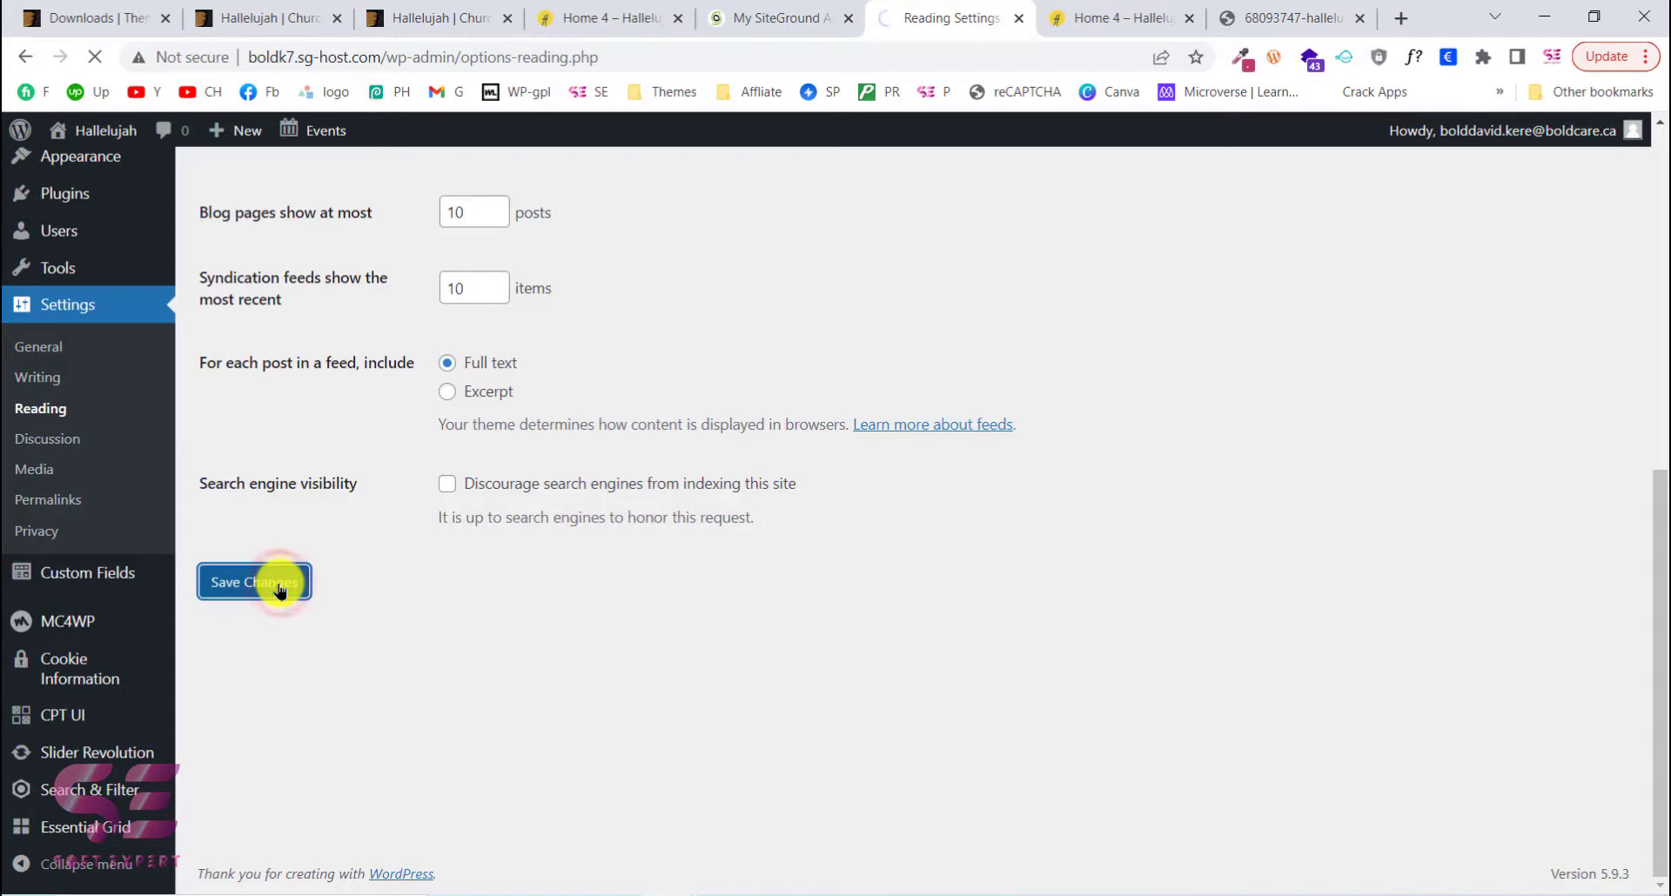
key(ctrl+Tab)
key(Return)
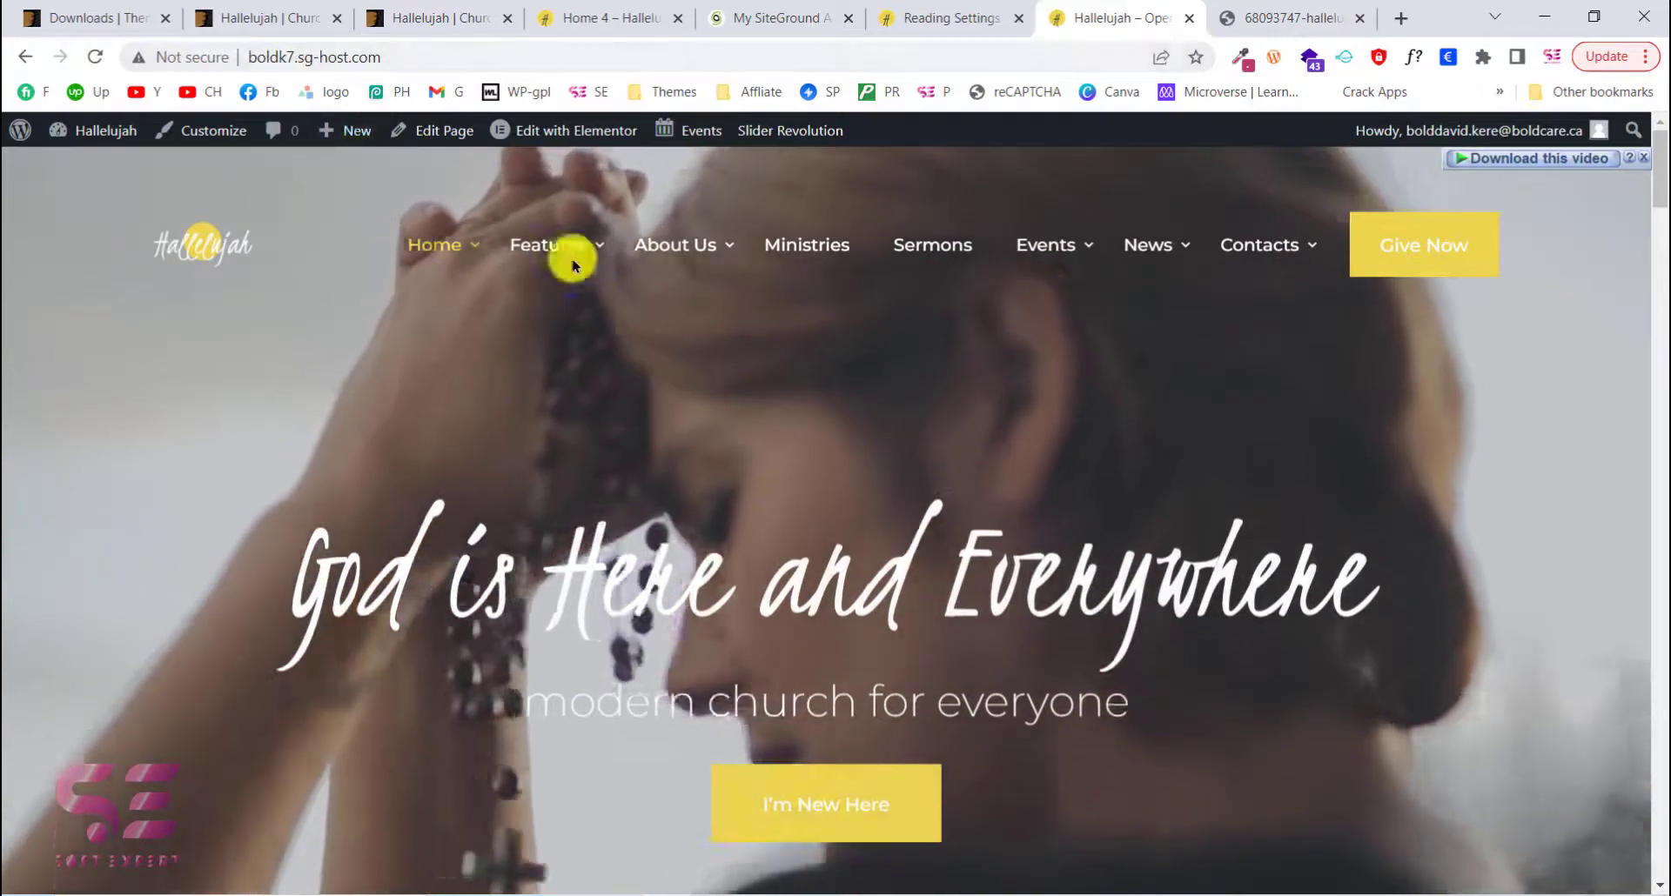
mouse_move(675, 246)
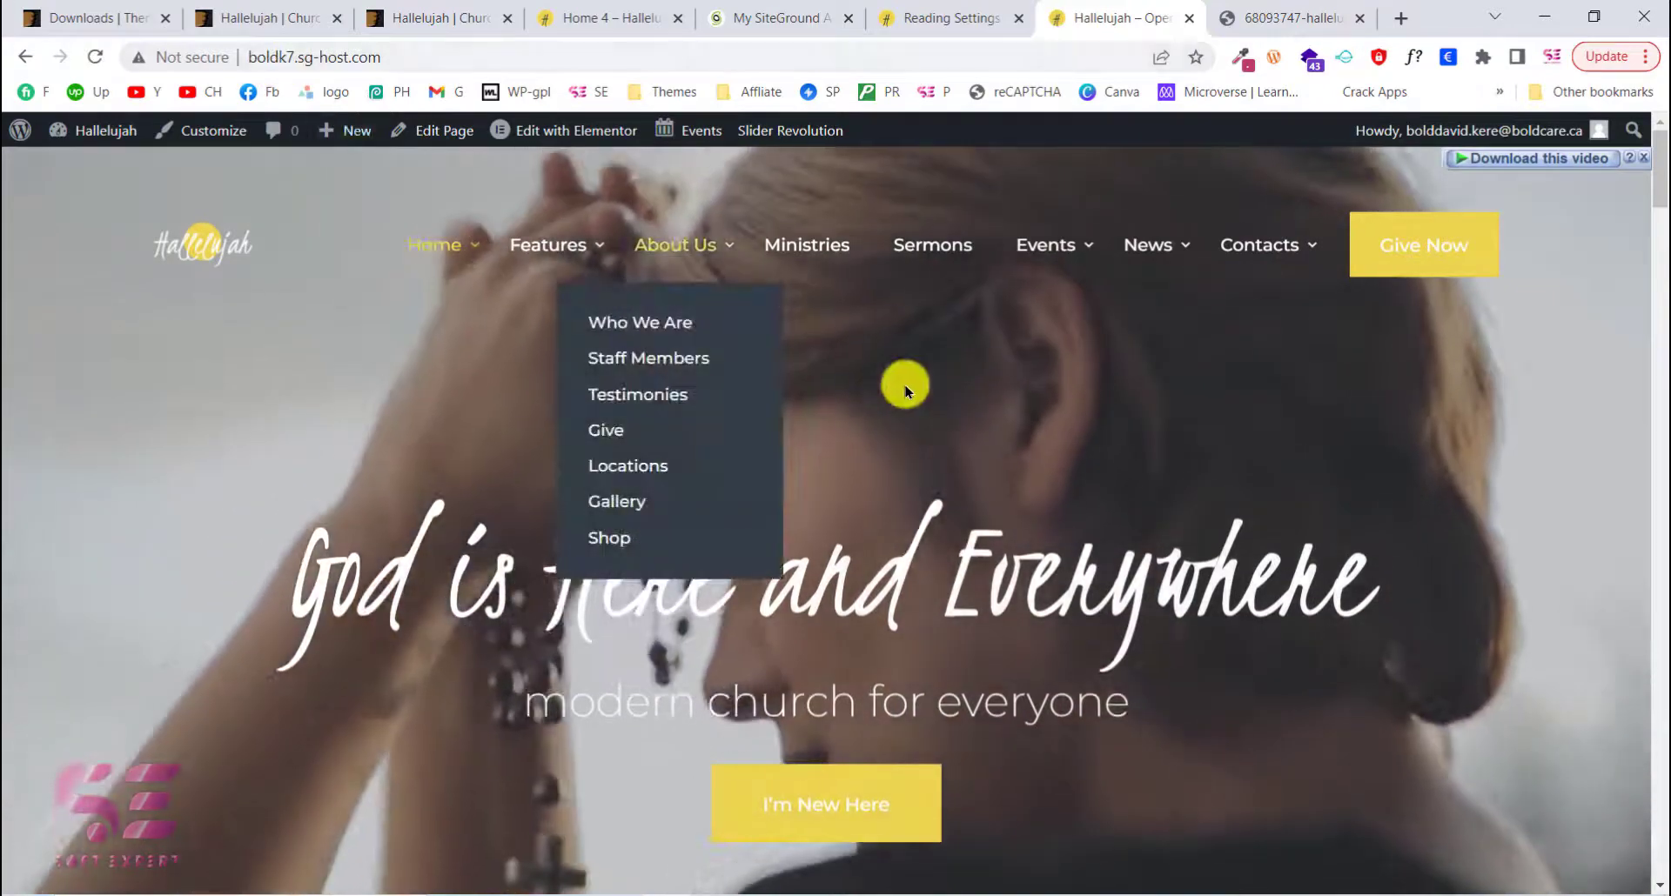
scroll(1071, 450, down, 4)
scroll(1055, 483, up, 4)
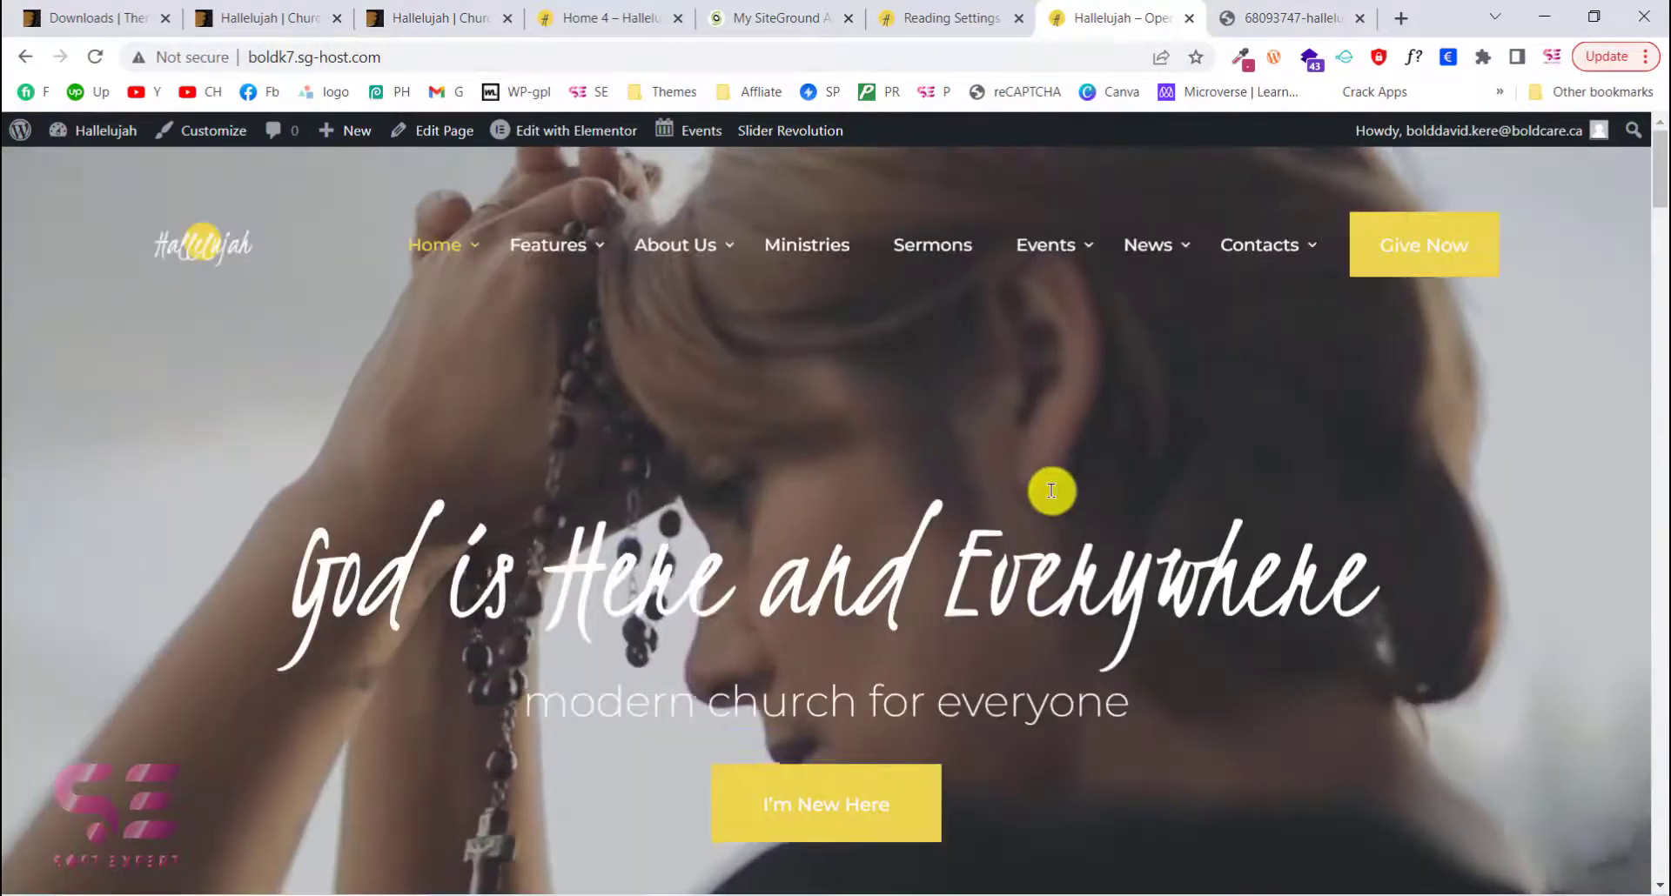
scroll(907, 455, down, 1)
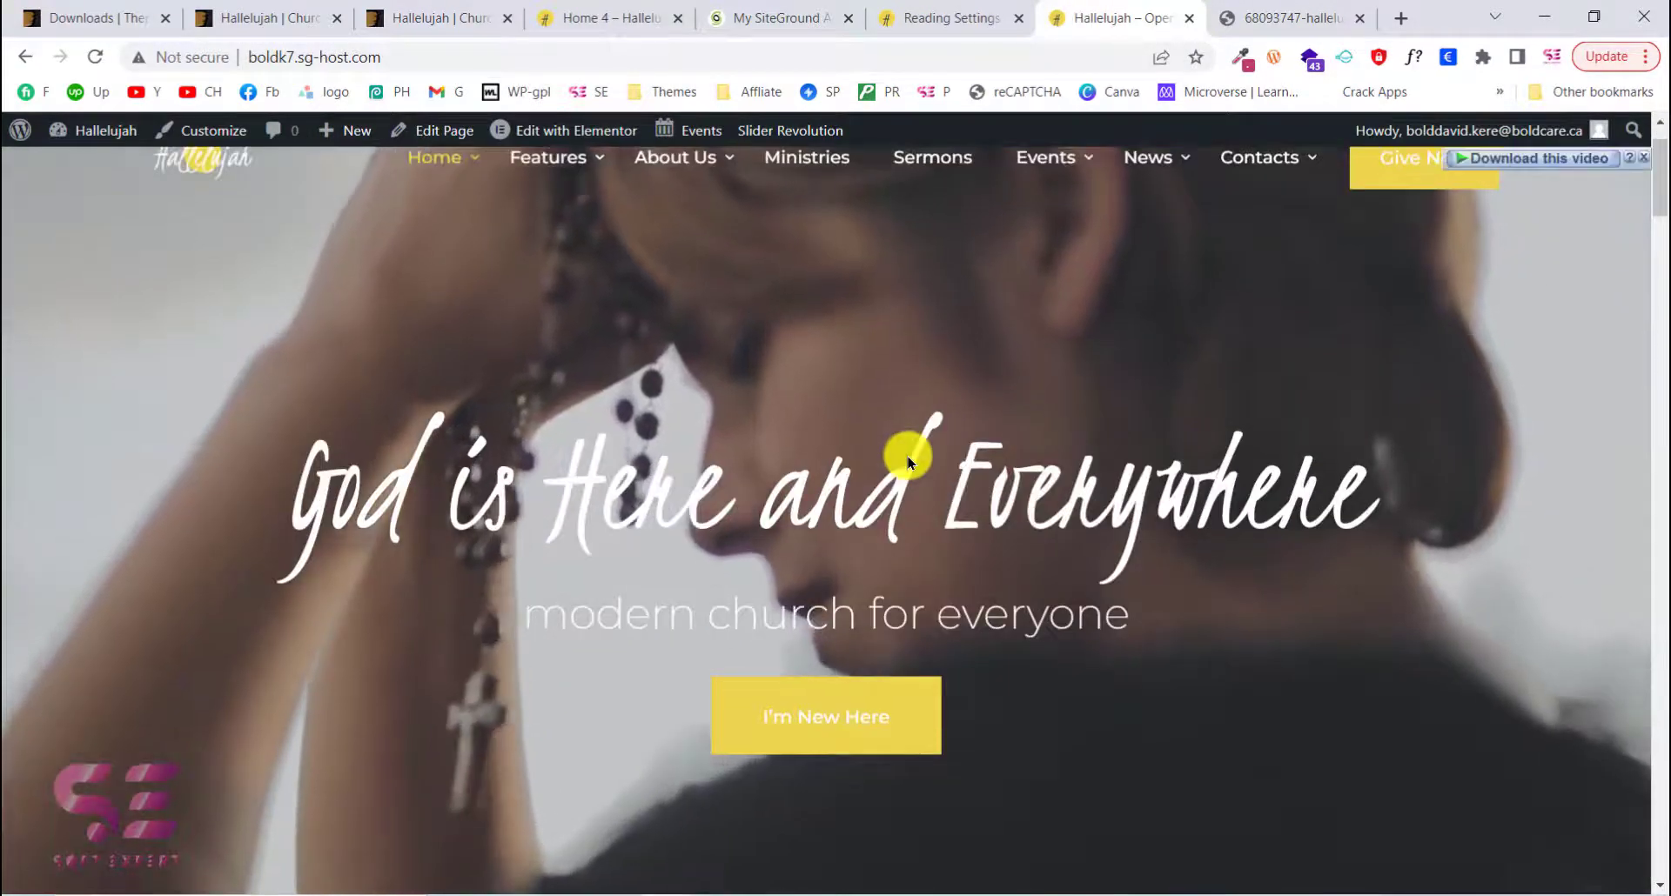
scroll(907, 459, down, 3)
scroll(907, 461, down, 15)
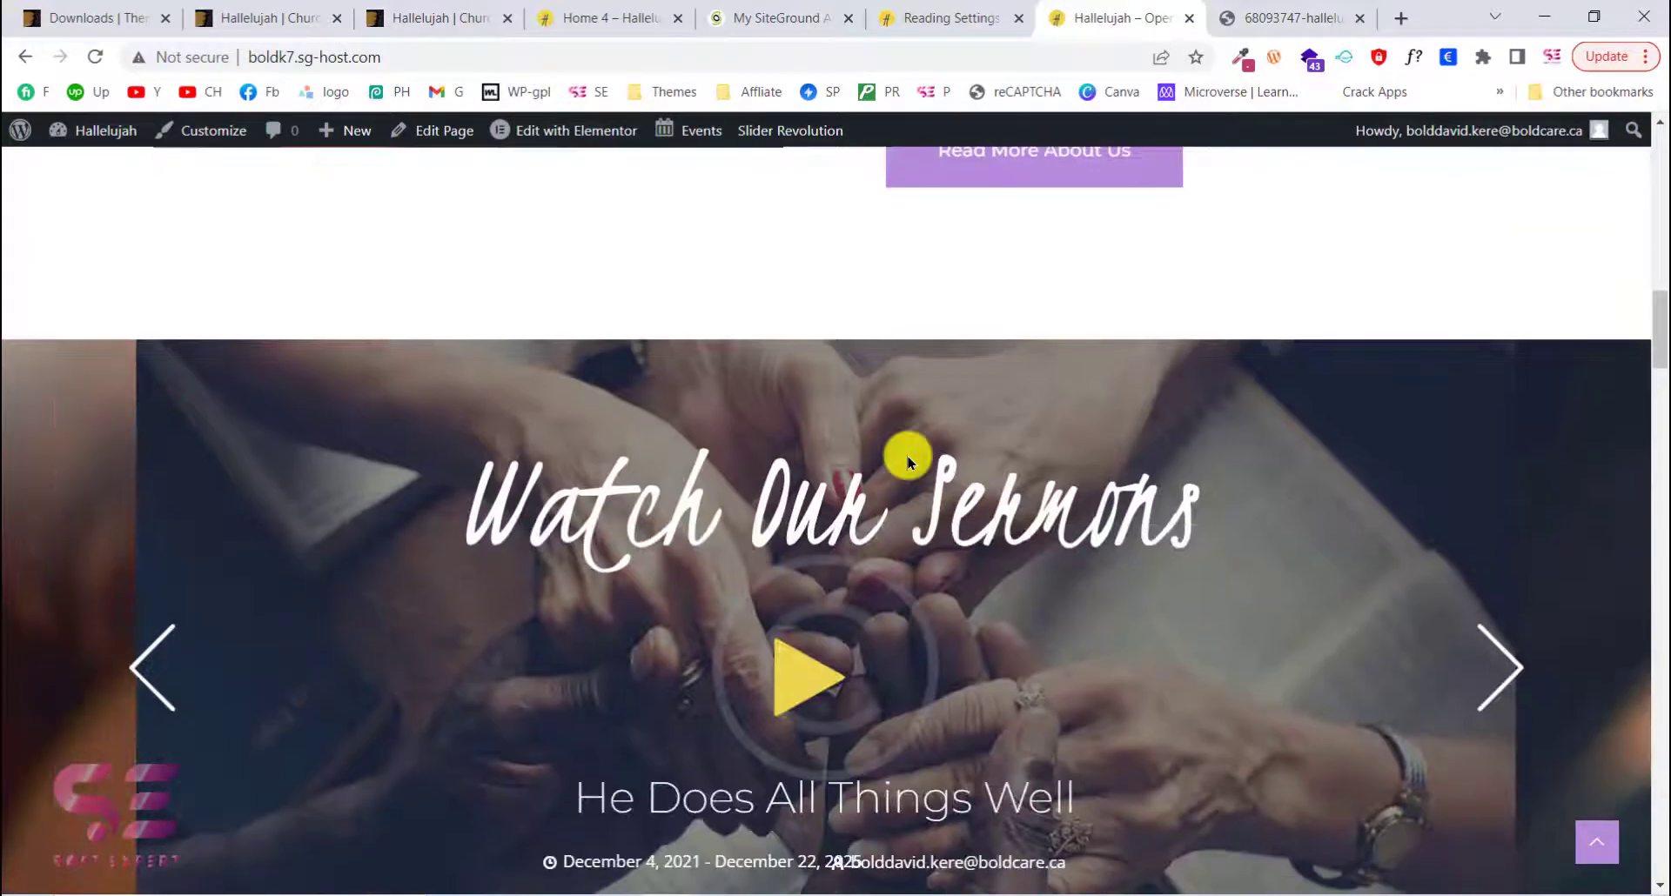
scroll(995, 512, down, 14)
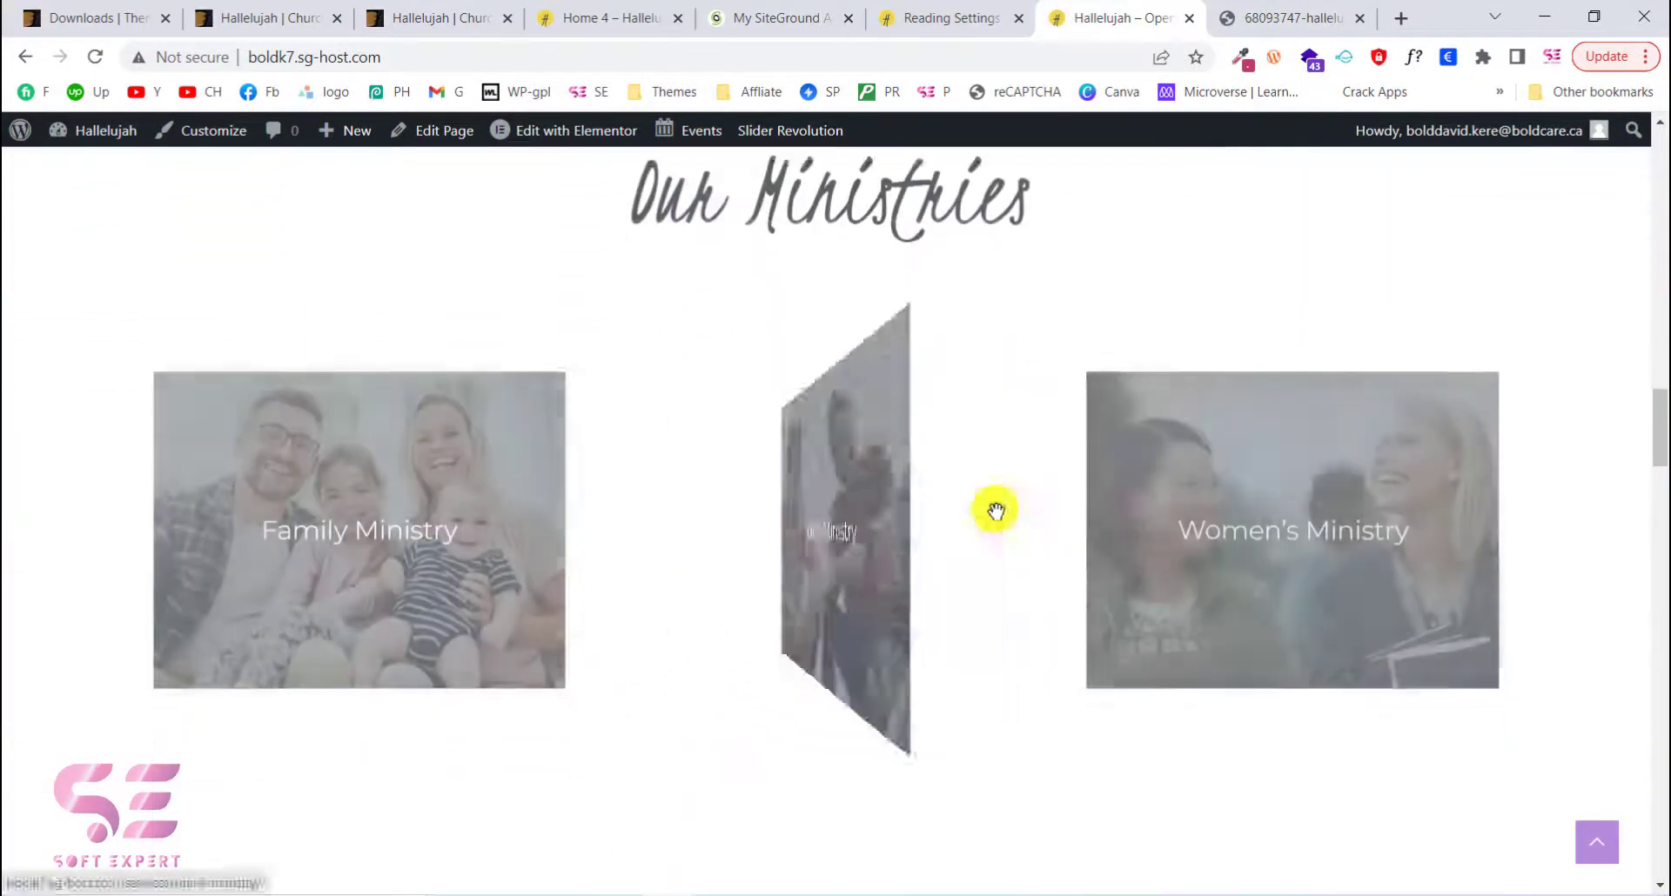
scroll(996, 511, down, 4)
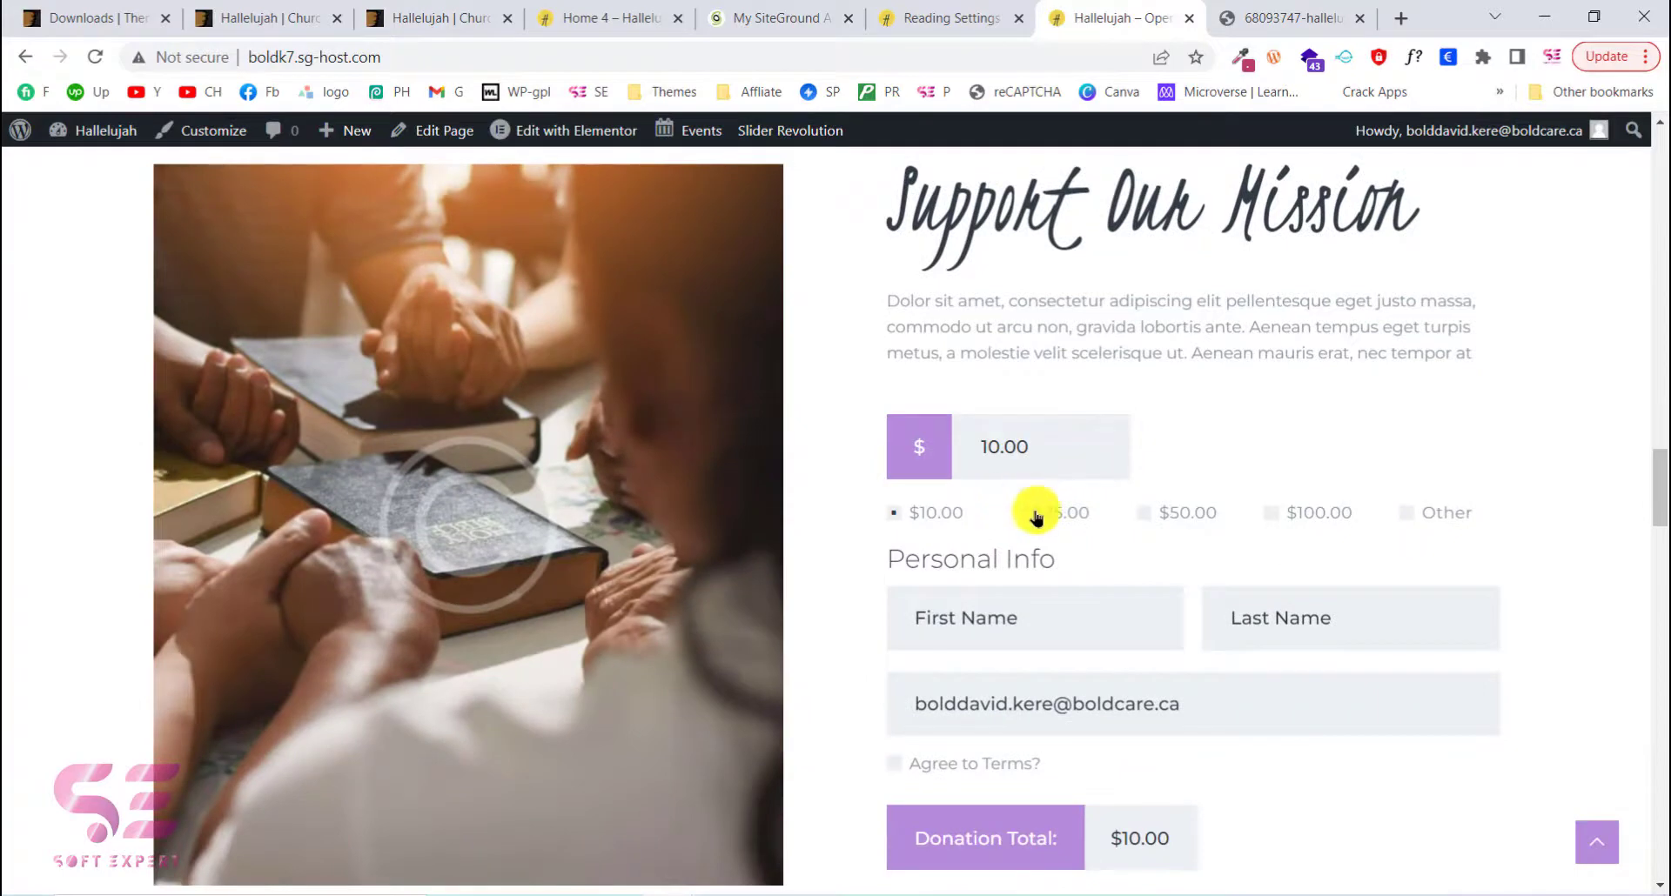
scroll(1050, 524, down, 1)
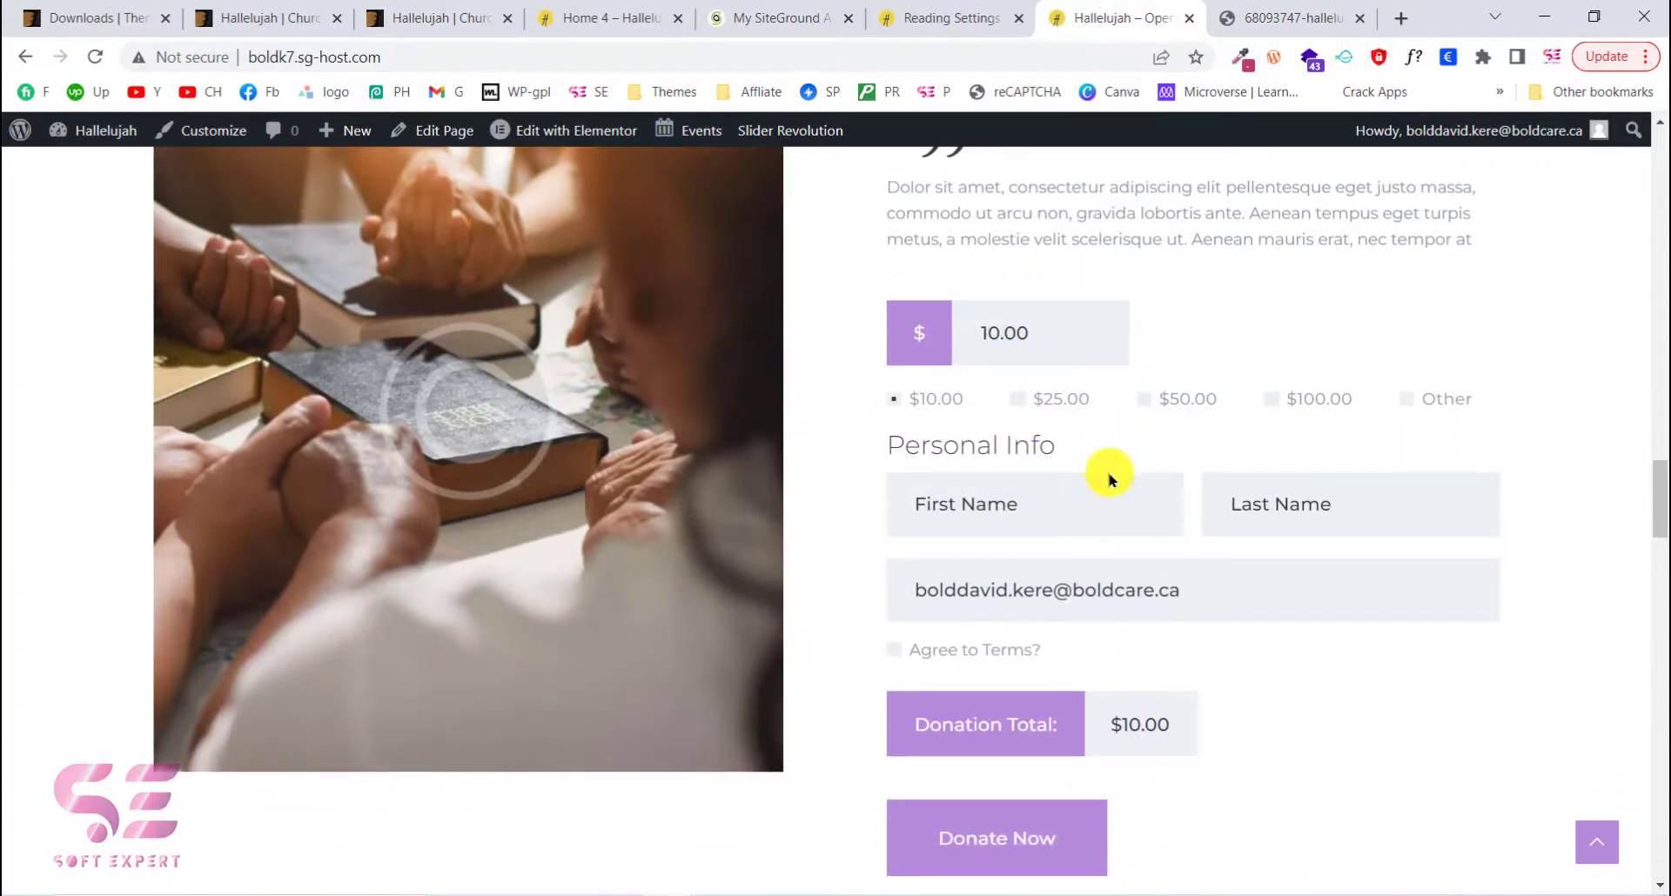
scroll(1175, 526, down, 1)
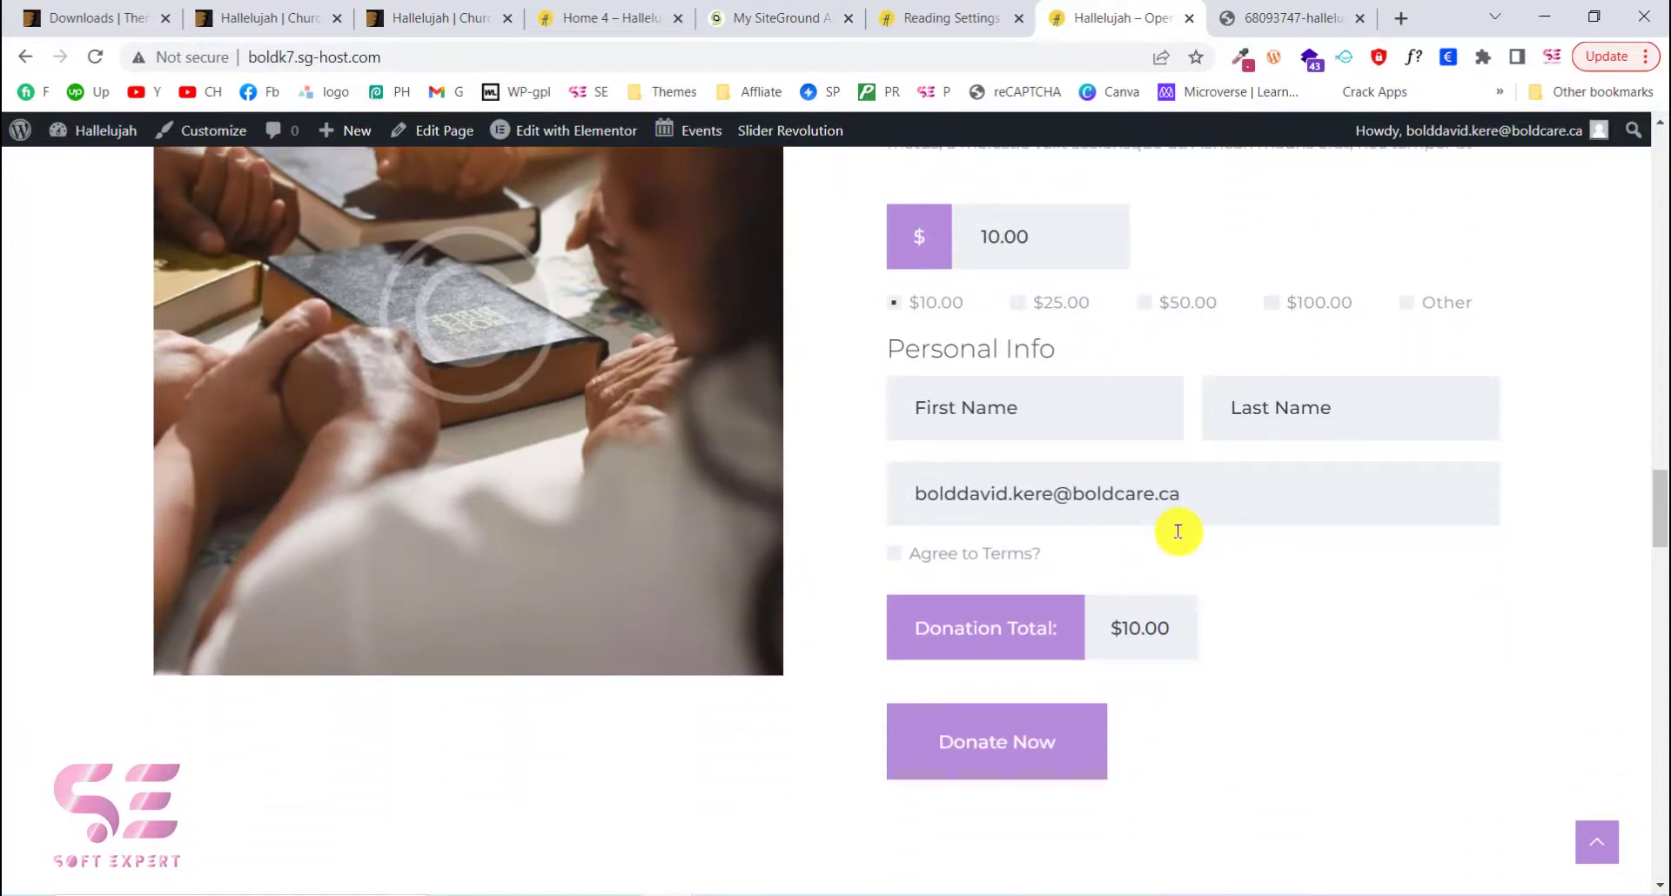
scroll(1178, 531, down, 2)
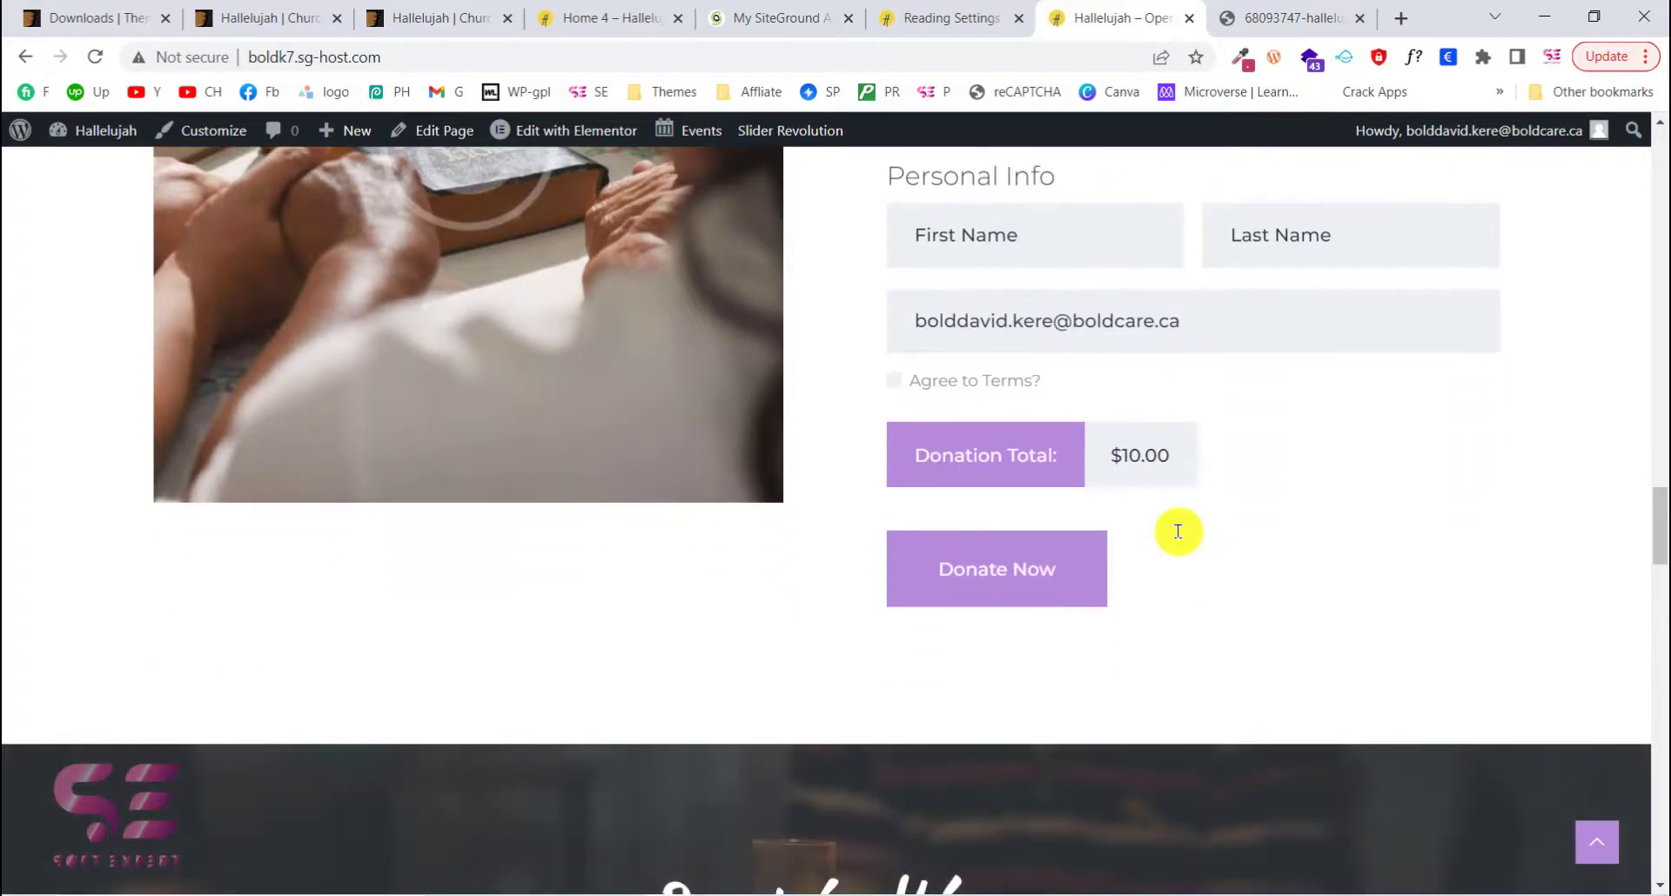
scroll(1178, 531, down, 2)
scroll(1177, 531, down, 2)
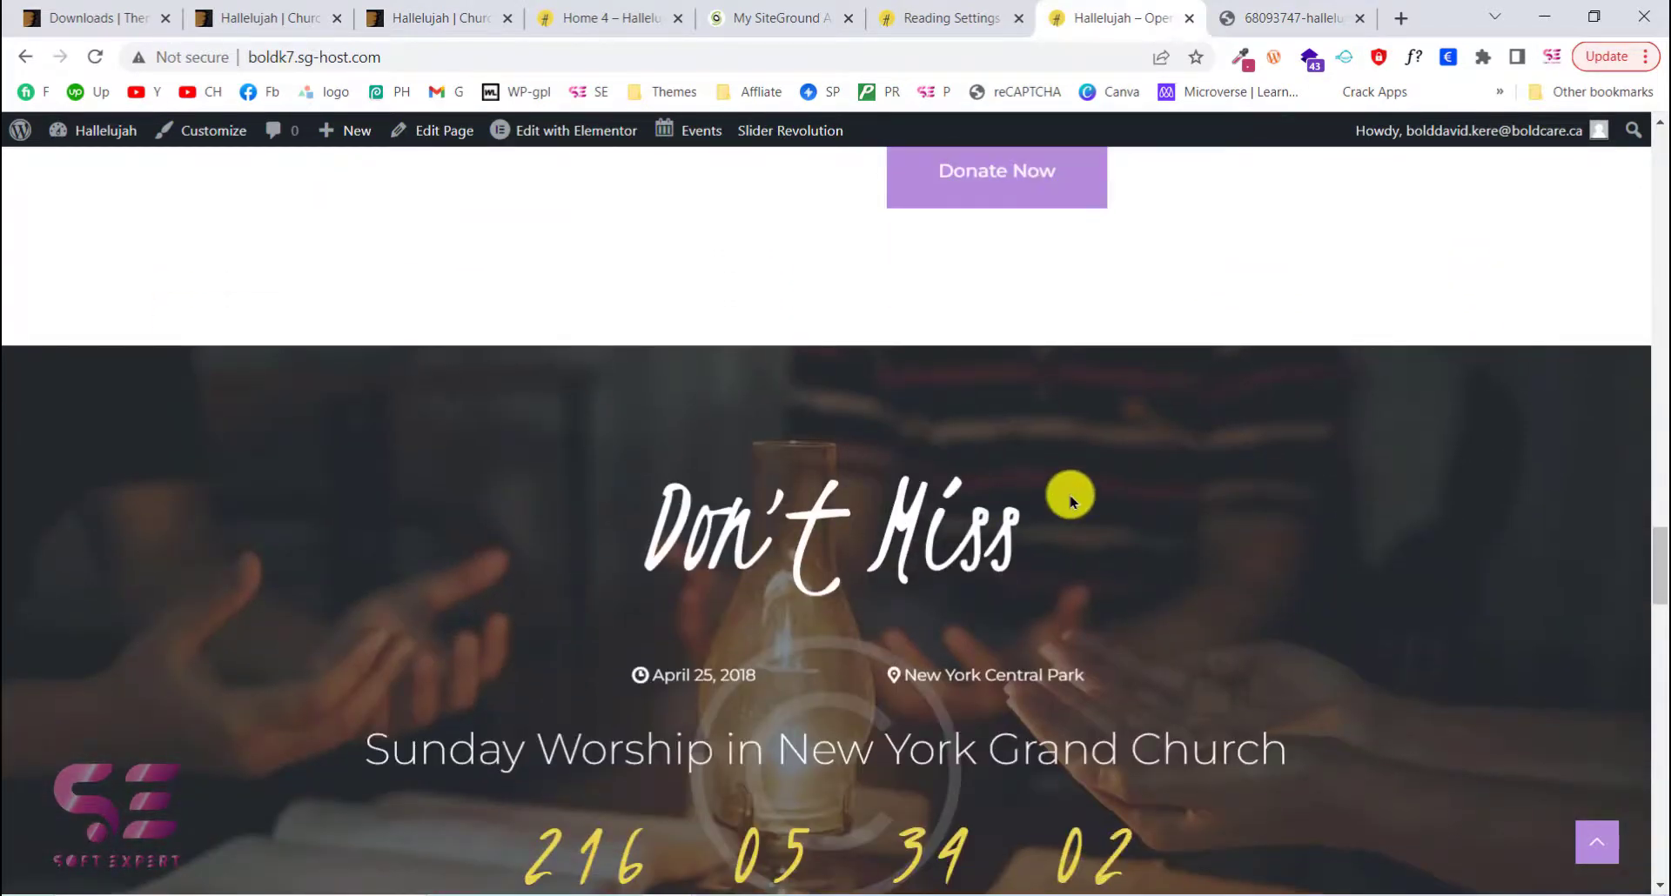
scroll(1070, 500, up, 1)
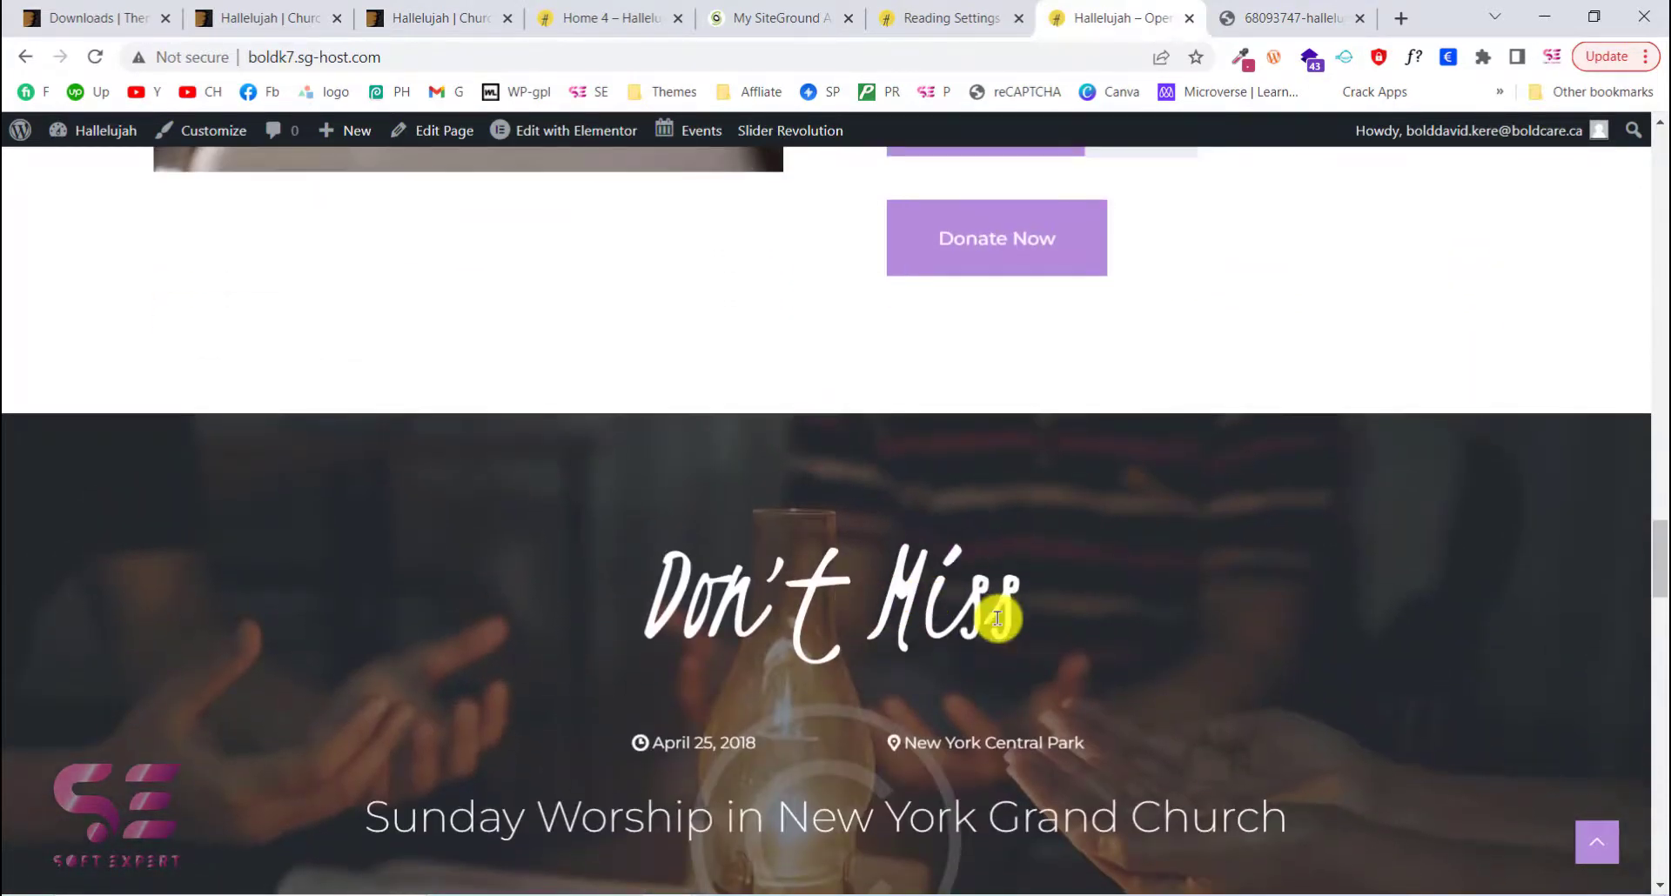
scroll(997, 618, down, 8)
scroll(997, 619, down, 6)
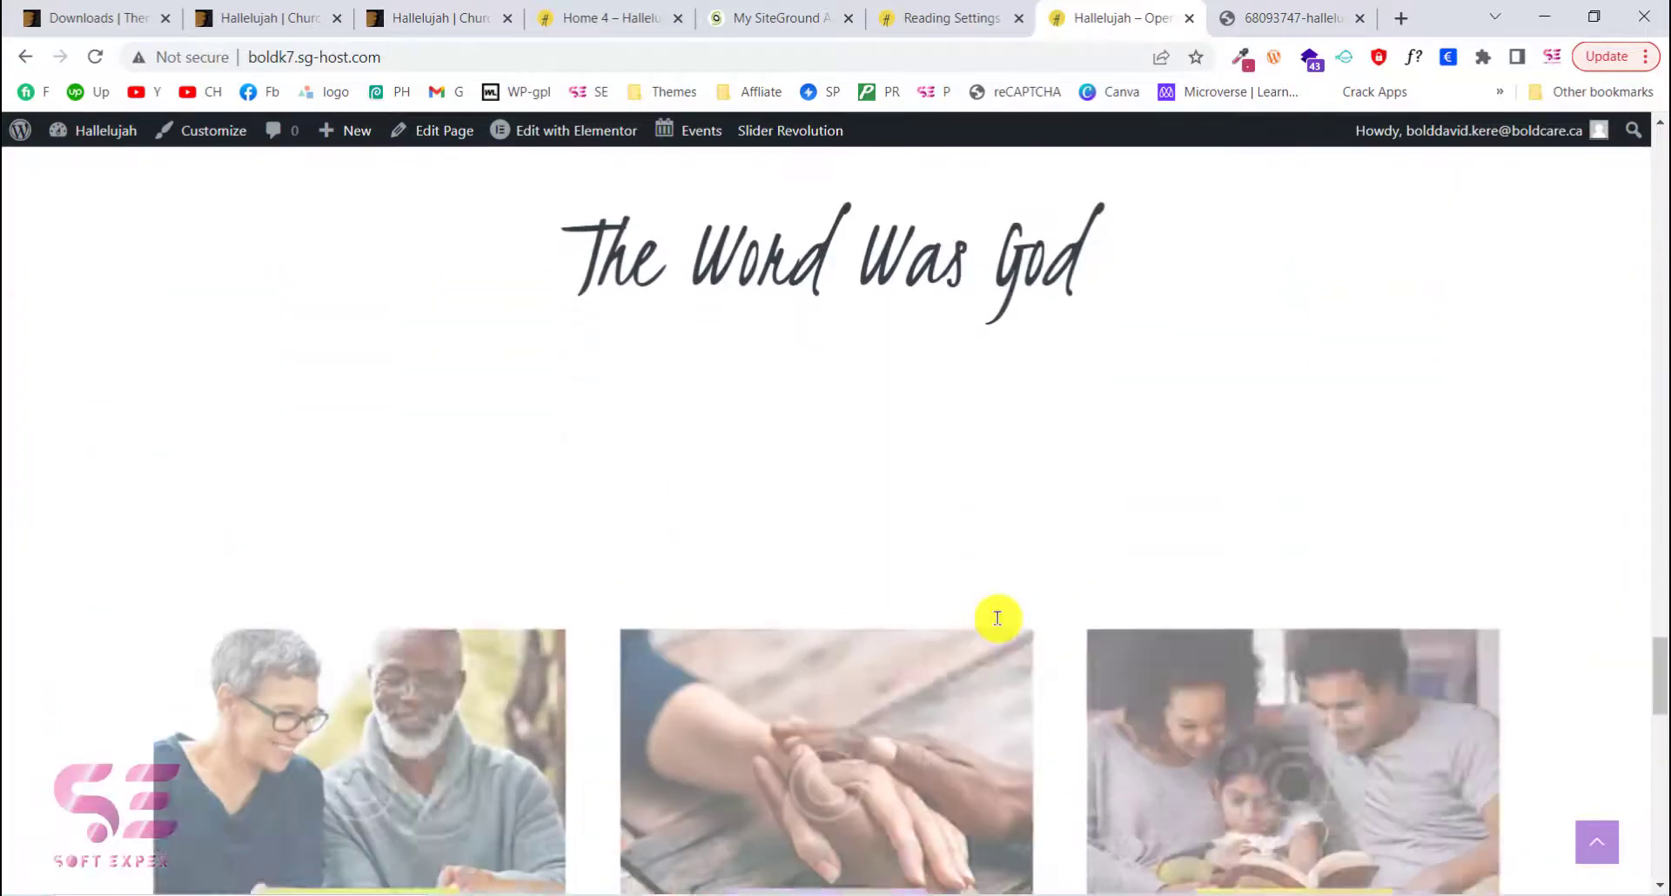
scroll(998, 619, down, 1)
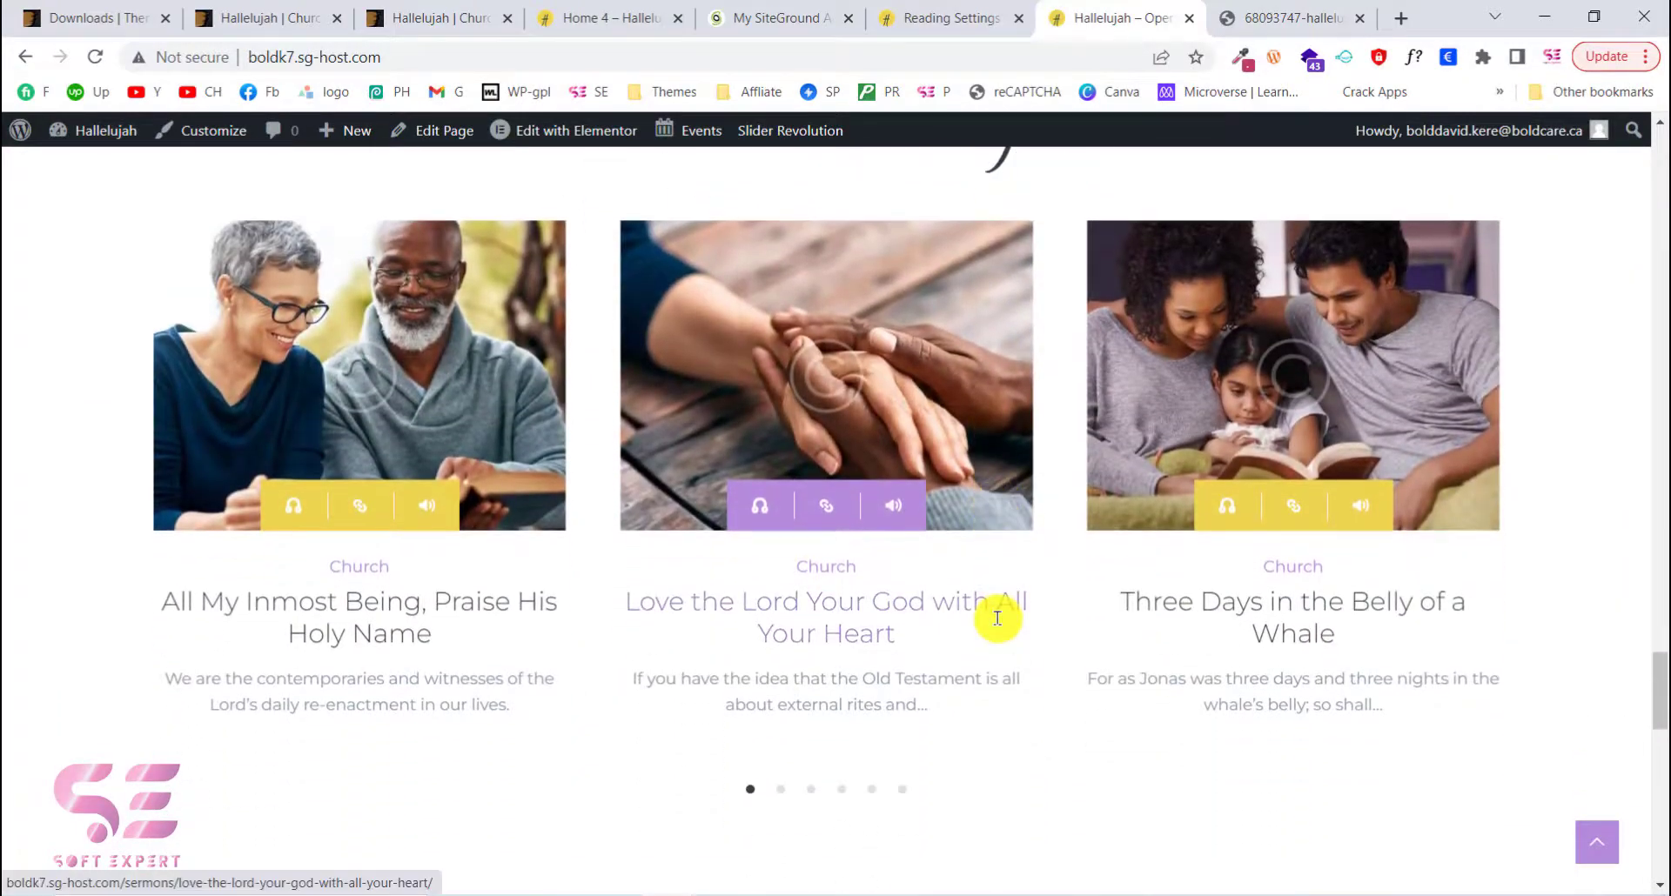